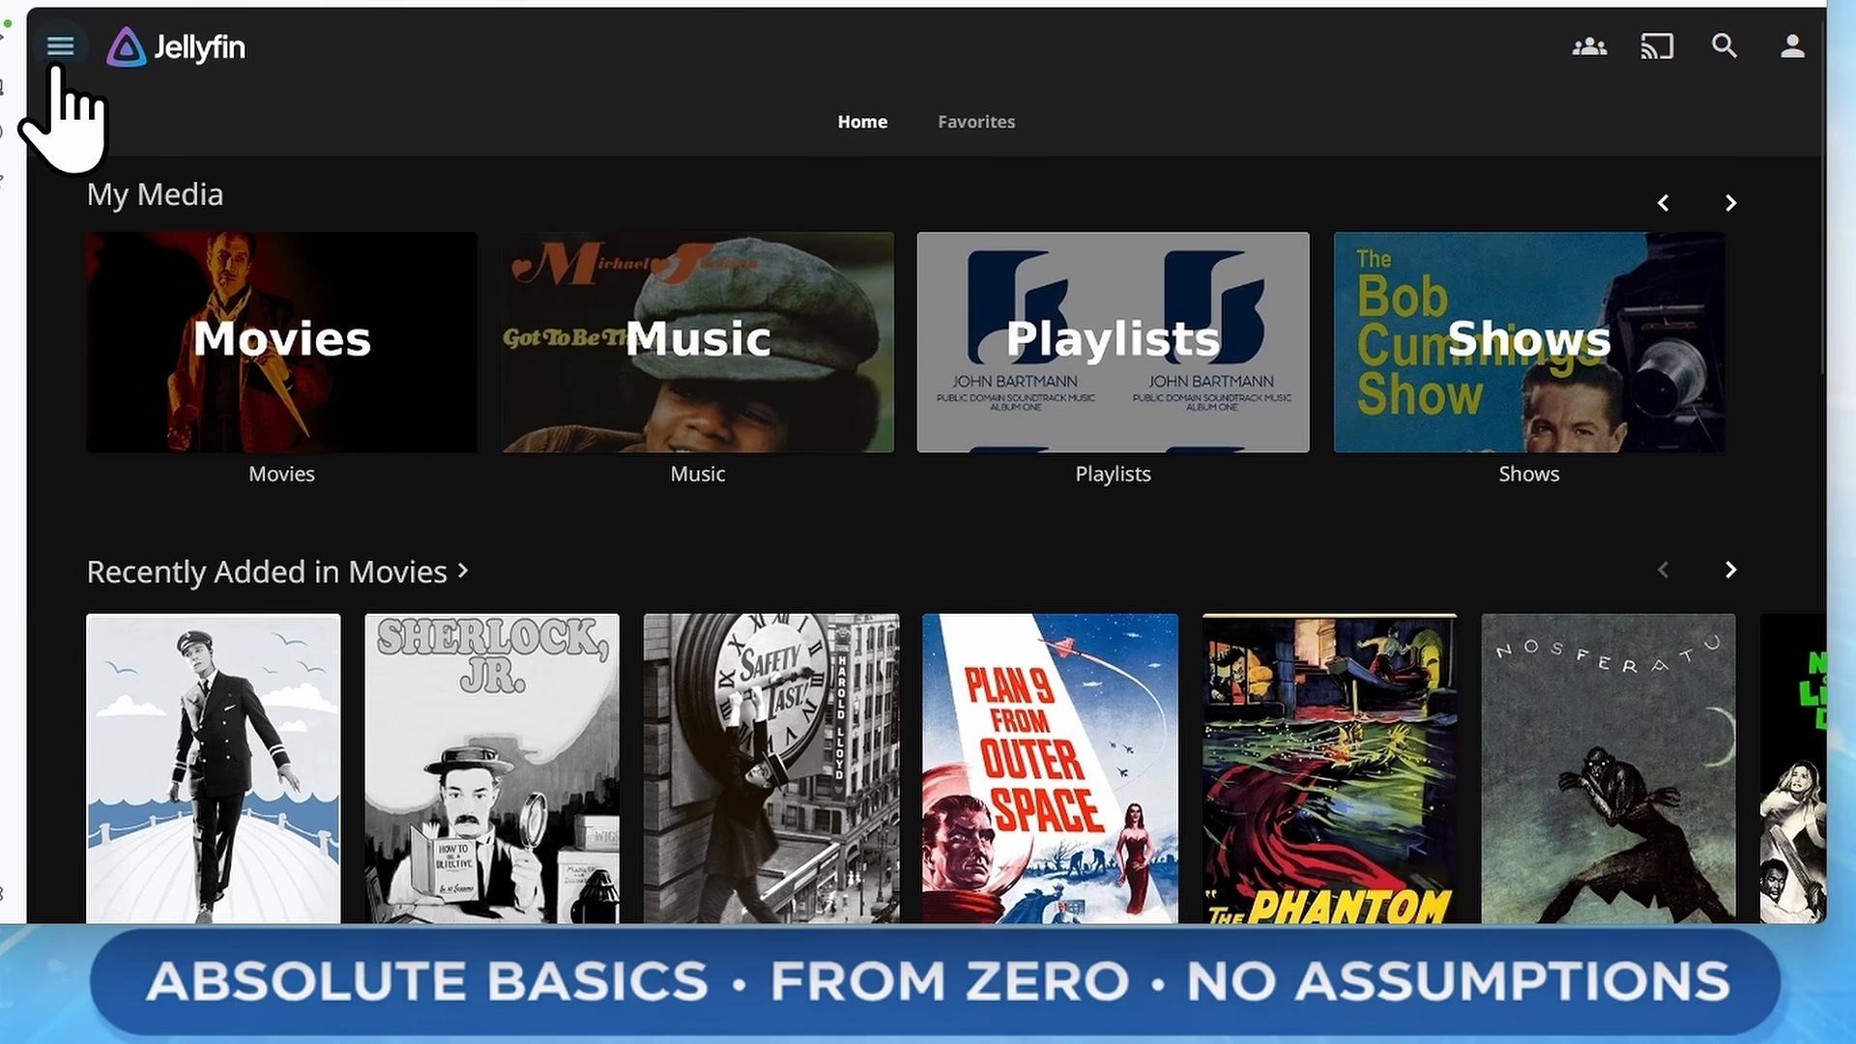
Open the Plugins page of the server administration dashboard
{"action": "left_click", "coordinate": [60, 48]}
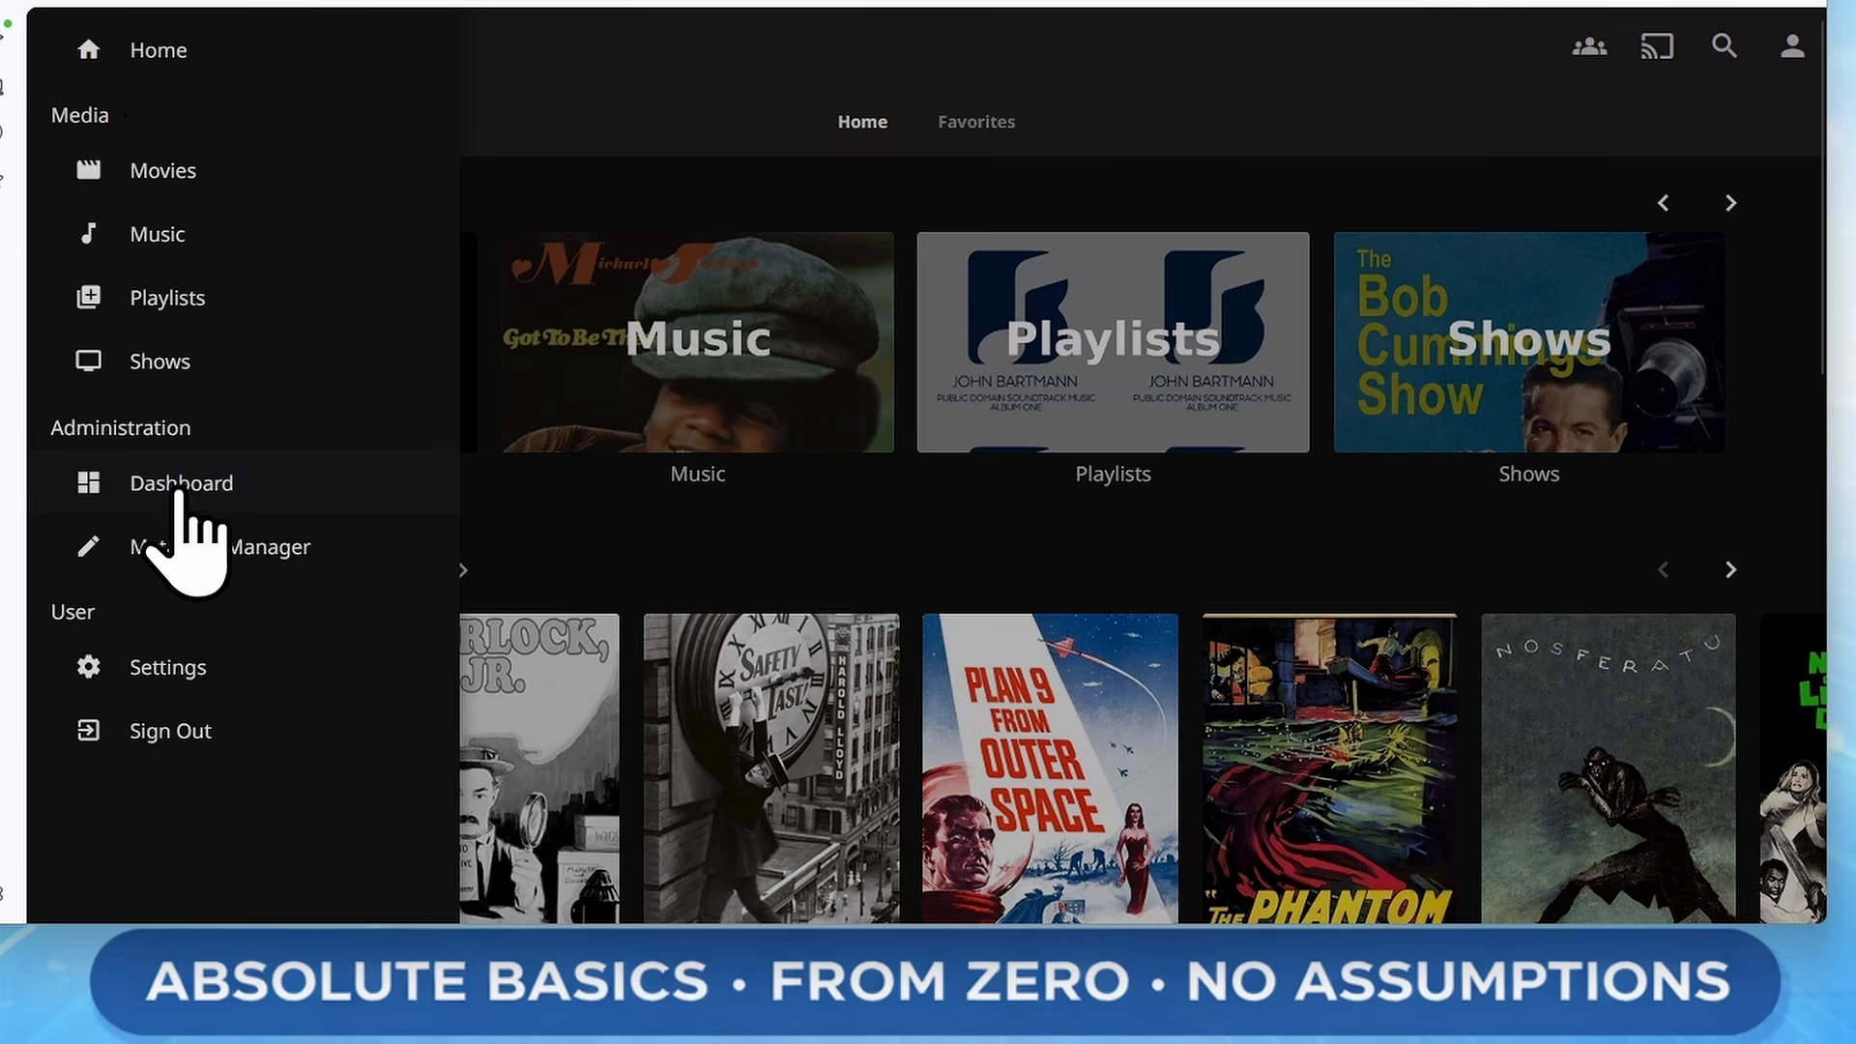
{"action": "left_click", "coordinate": [224, 494]}
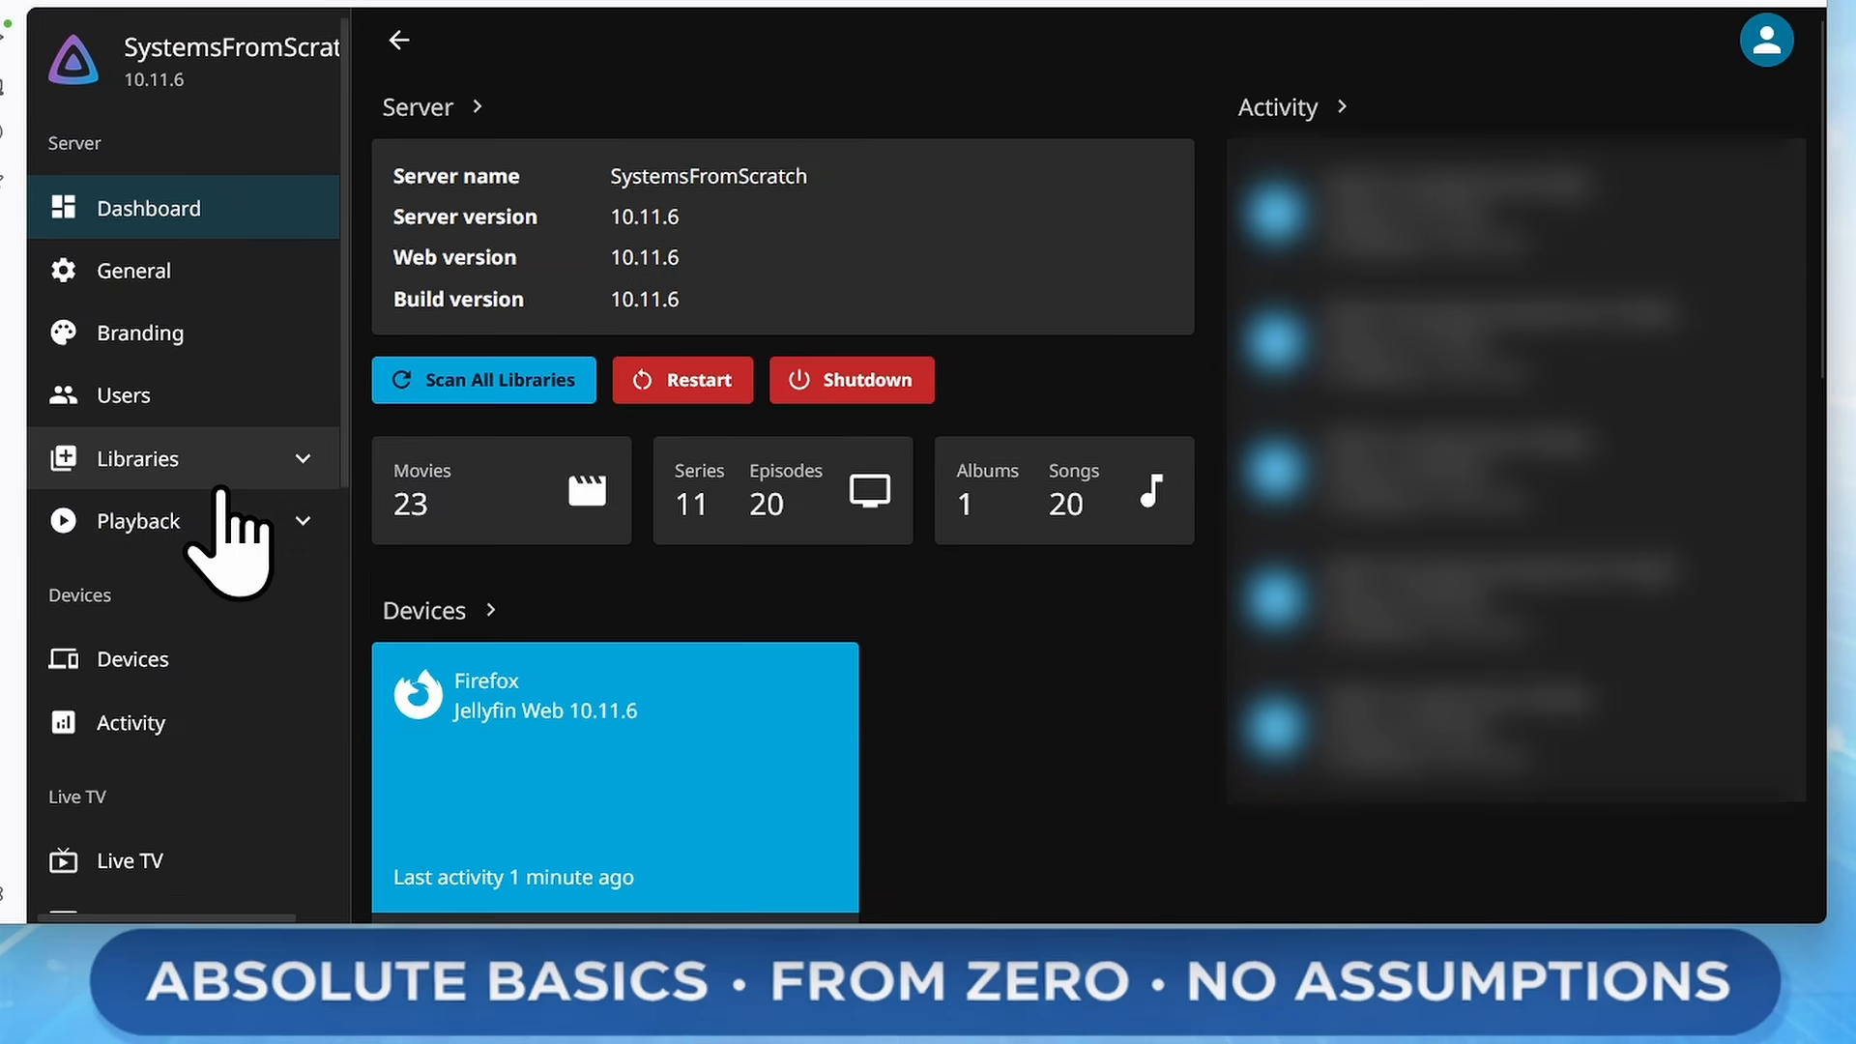
{"action": "scroll", "coordinate": [220, 491], "scroll_direction": "down", "scroll_amount": 5}
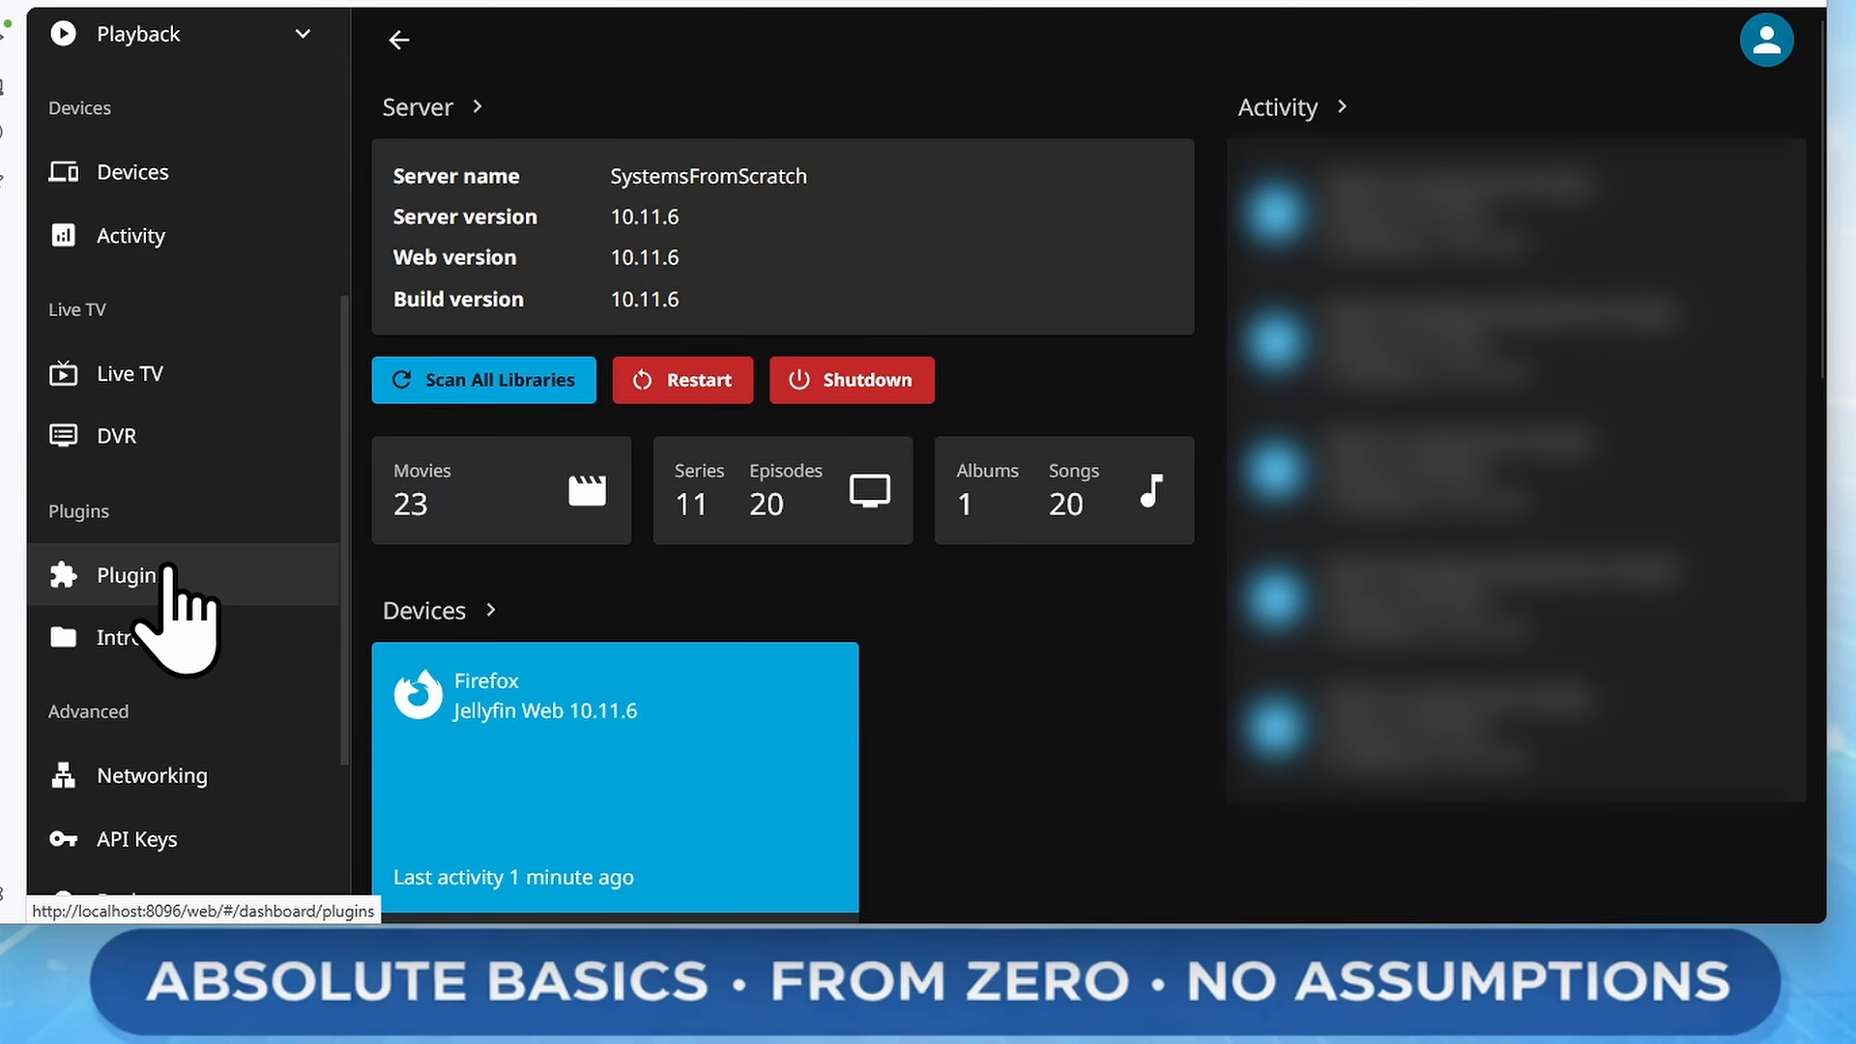
{"action": "left_click", "coordinate": [167, 570]}
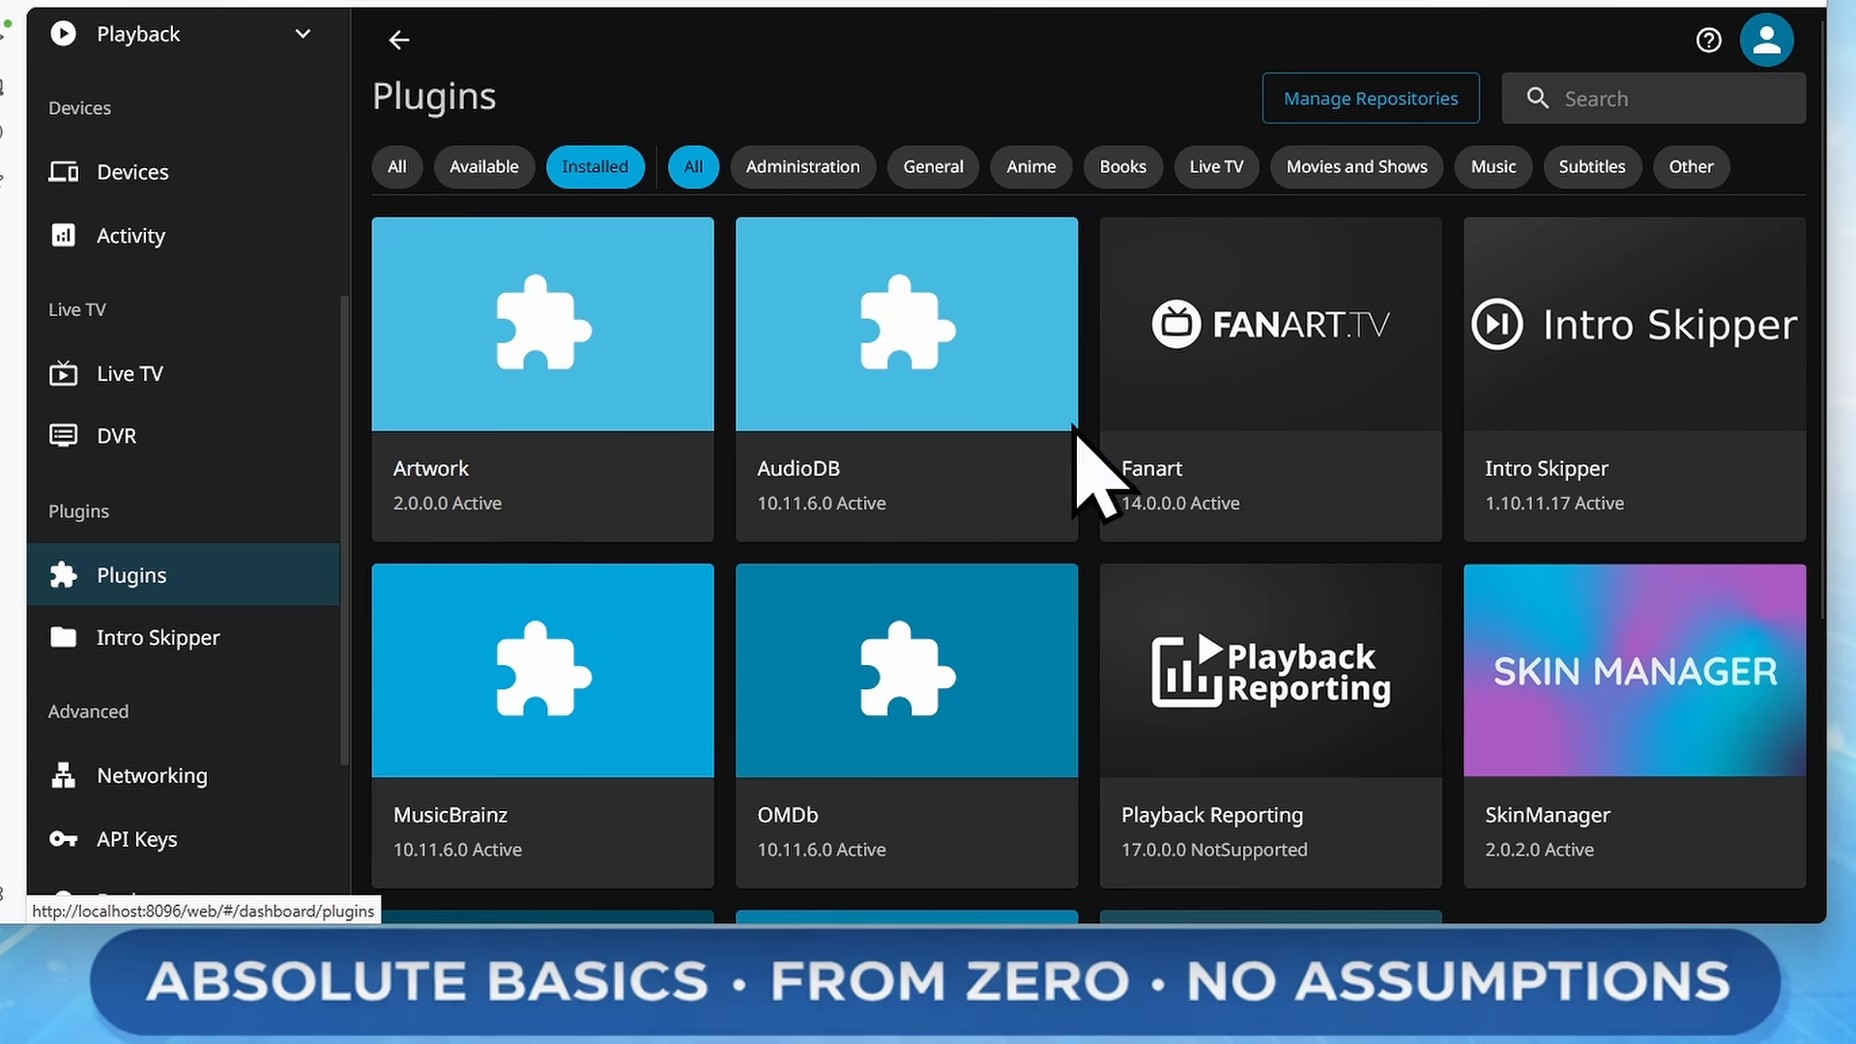
{"action": "left_click", "coordinate": [1399, 106]}
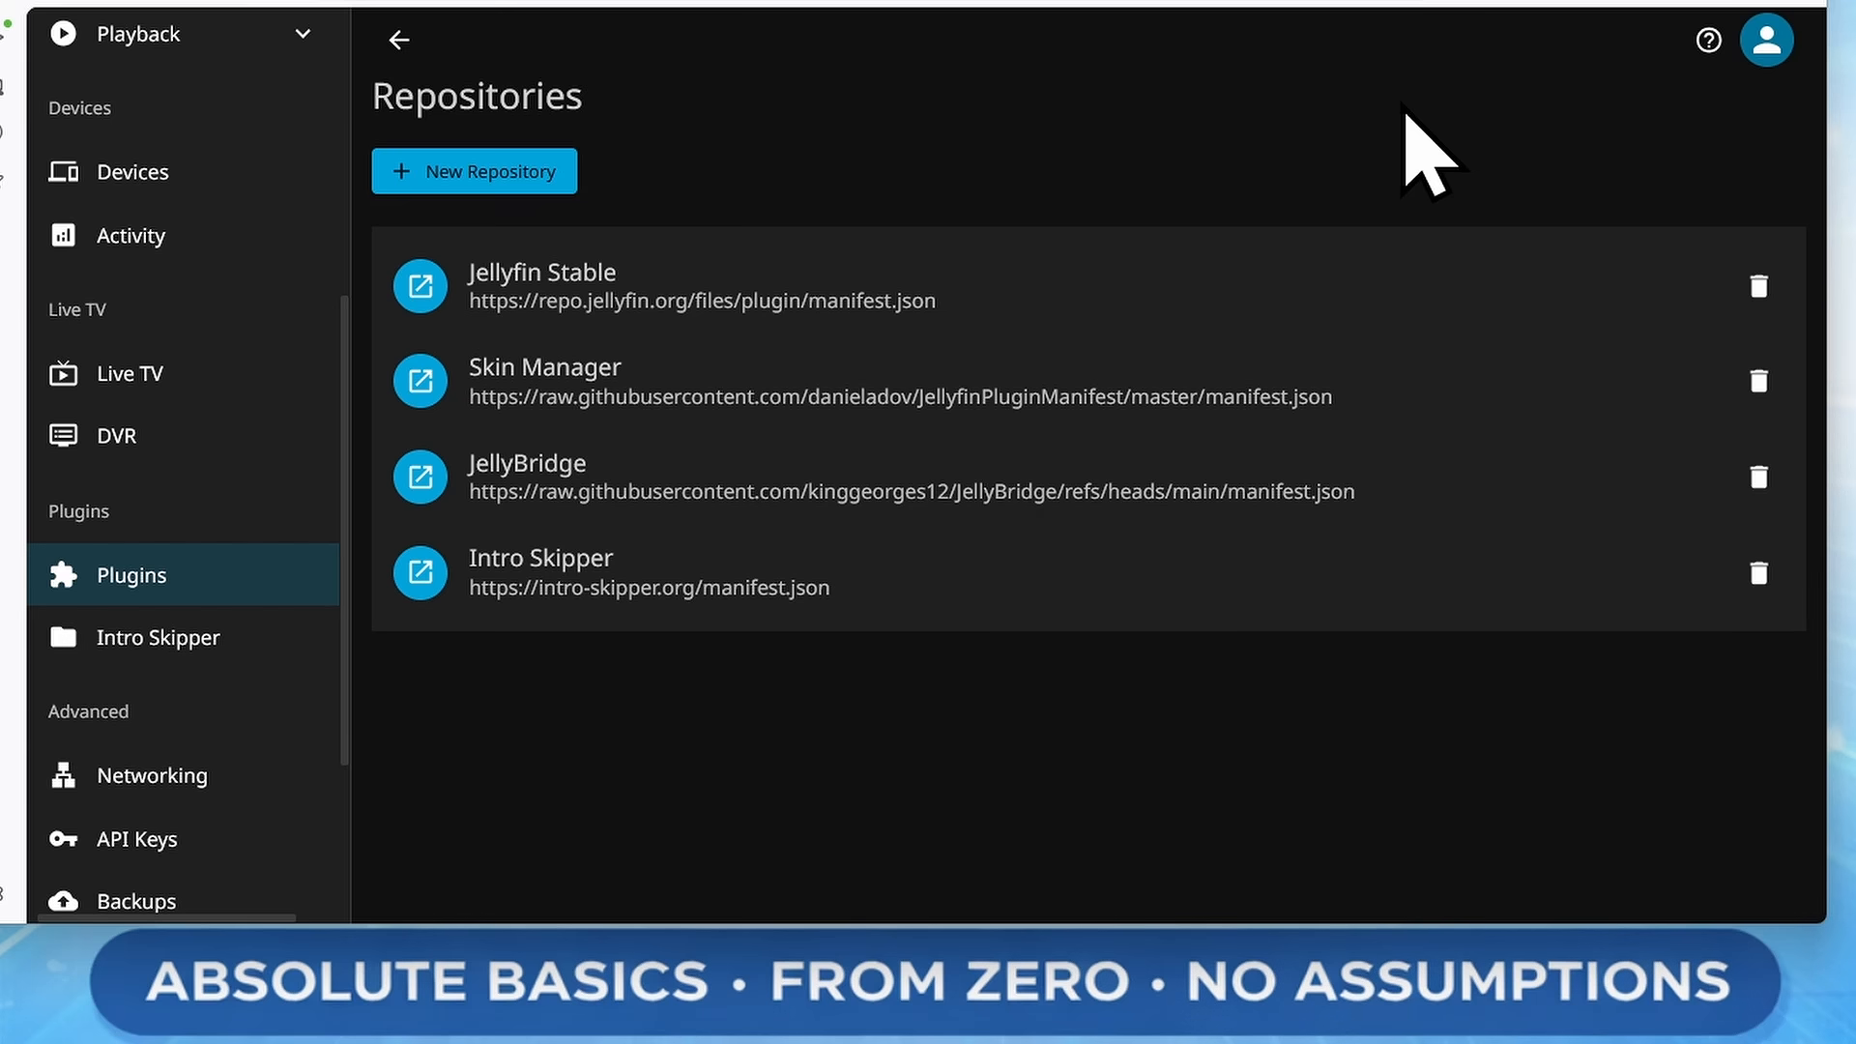
{"action": "left_click", "coordinate": [565, 180]}
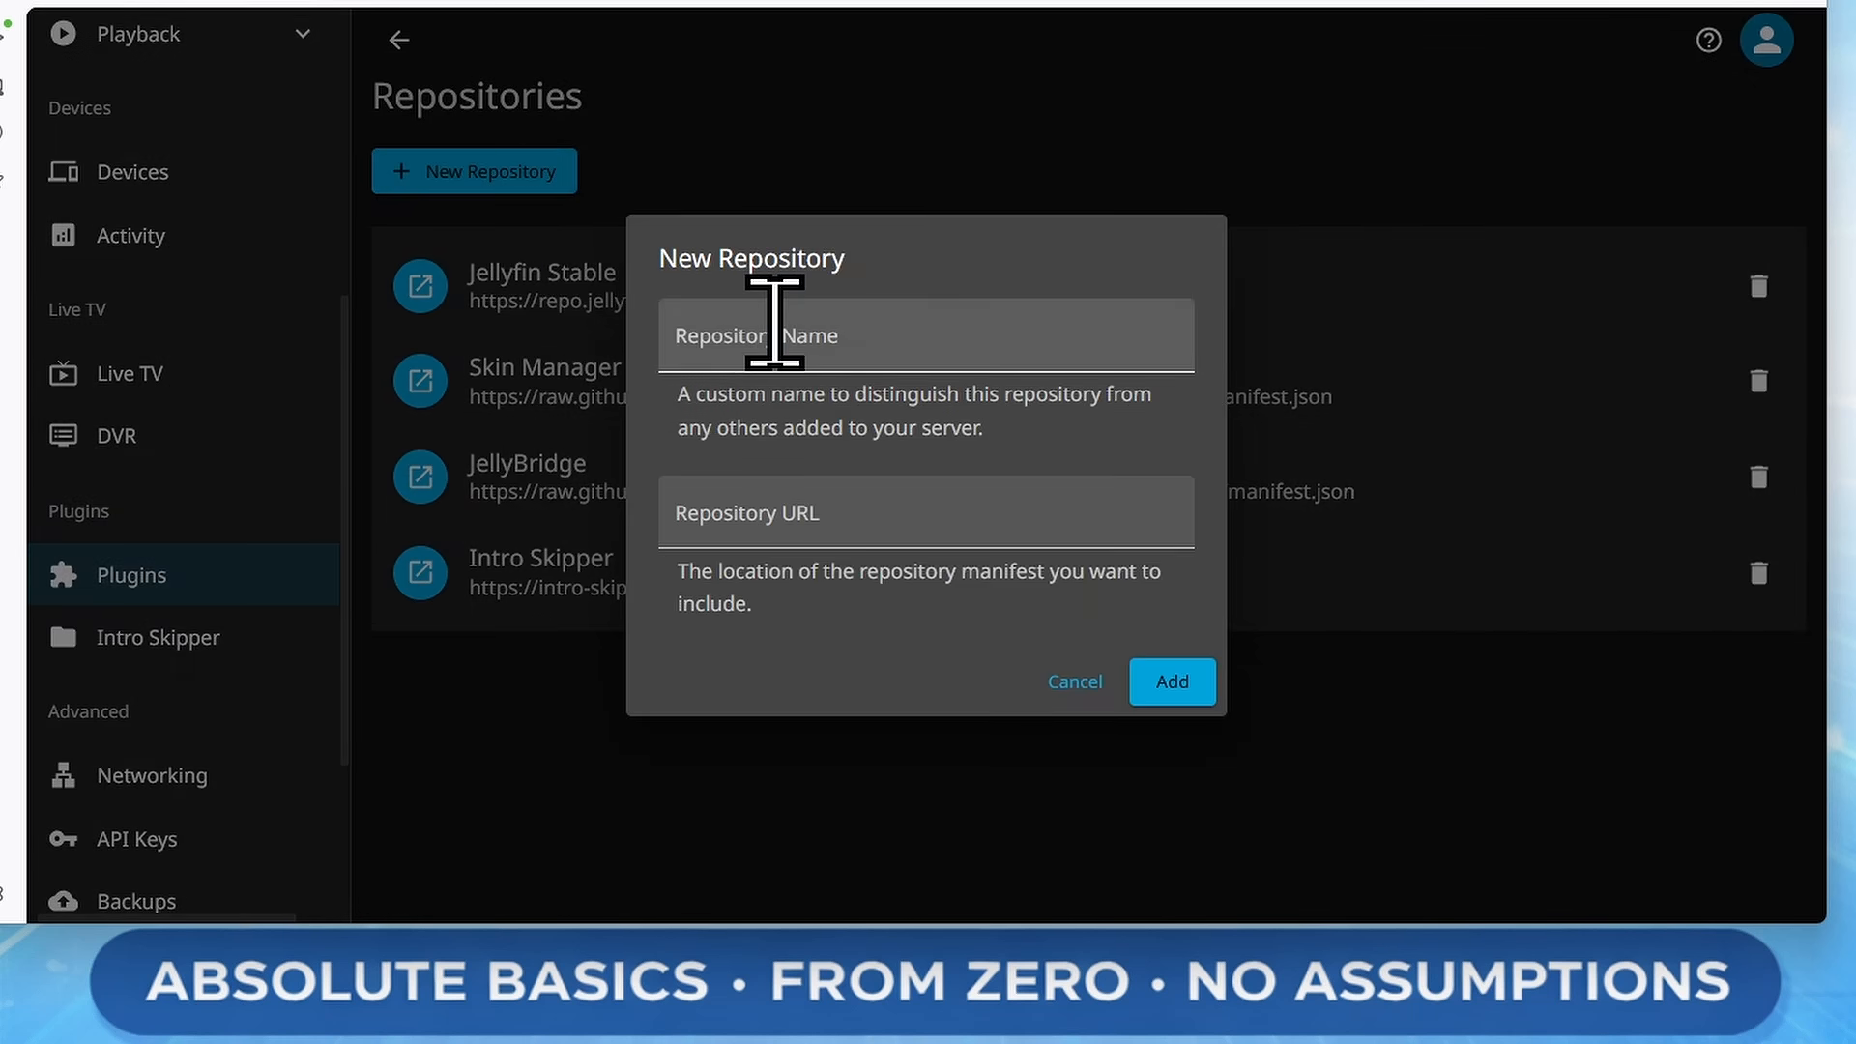
{"action": "left_click", "coordinate": [775, 325]}
{"action": "type", "text": "HoverTrailer"}
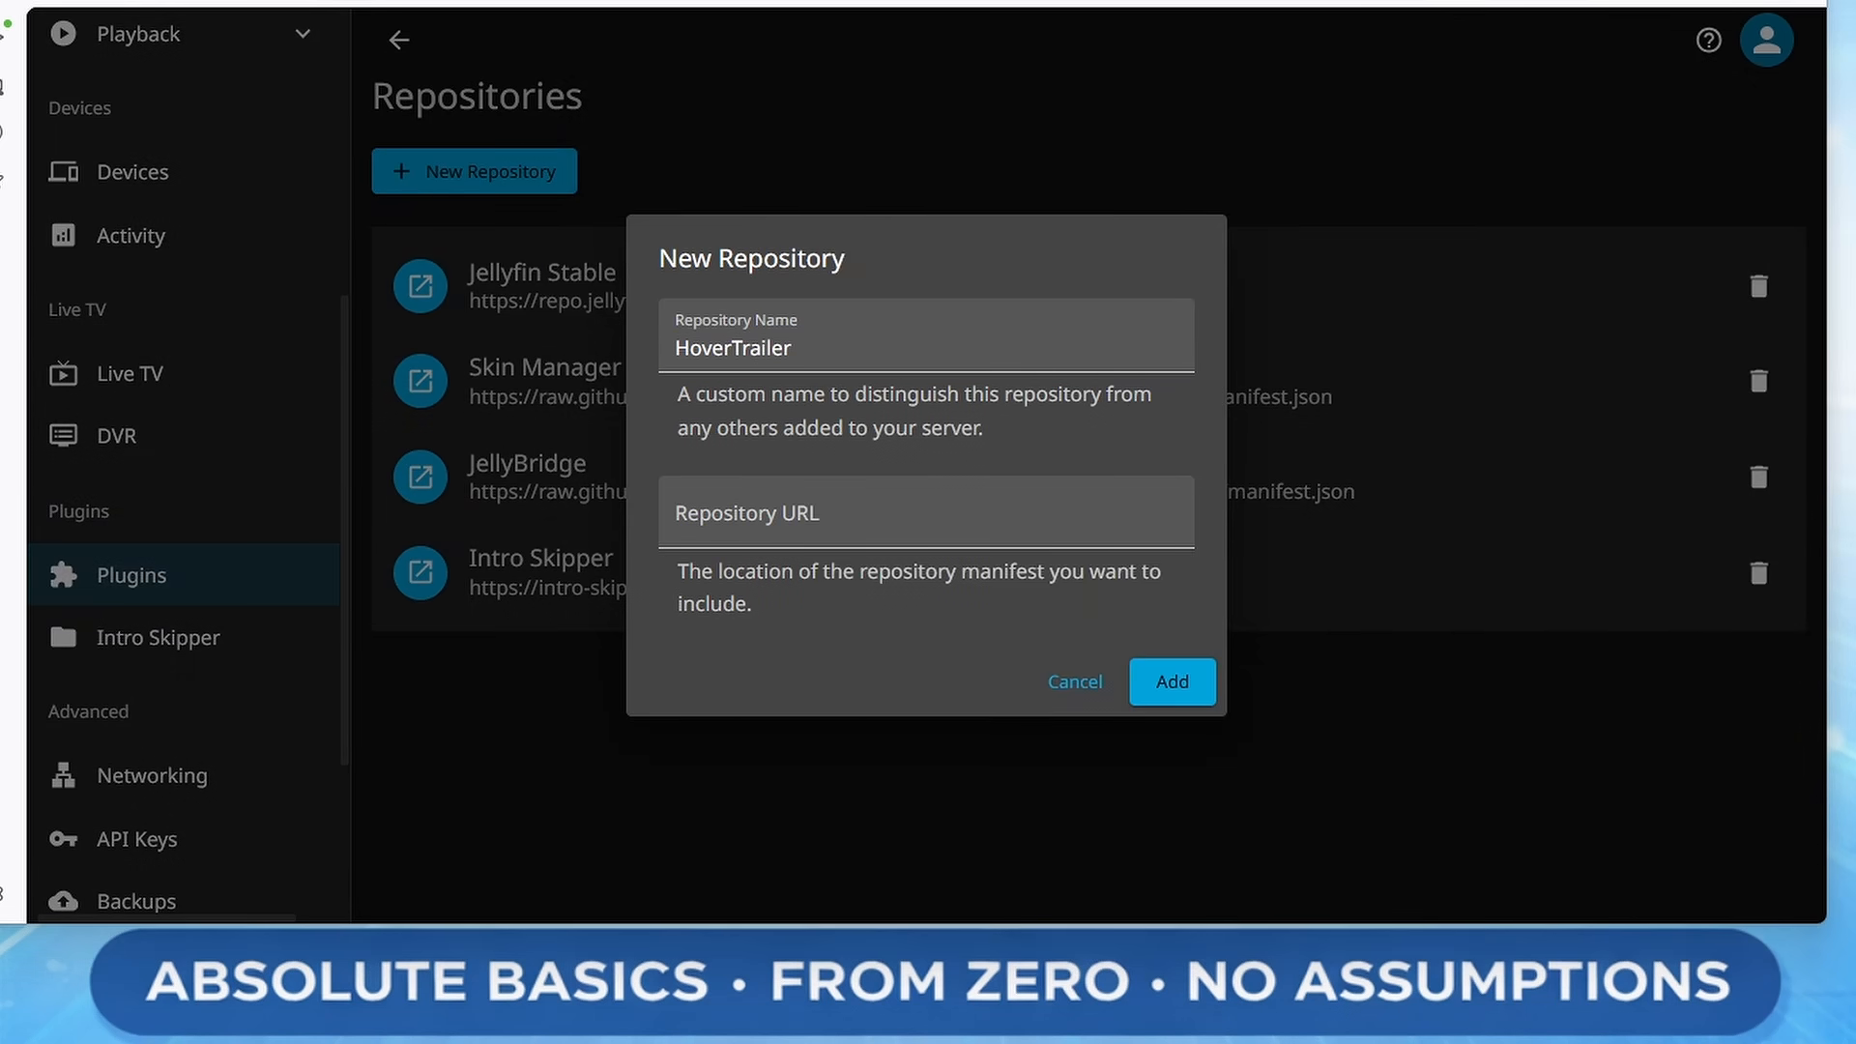
{"action": "left_click", "coordinate": [921, 508]}
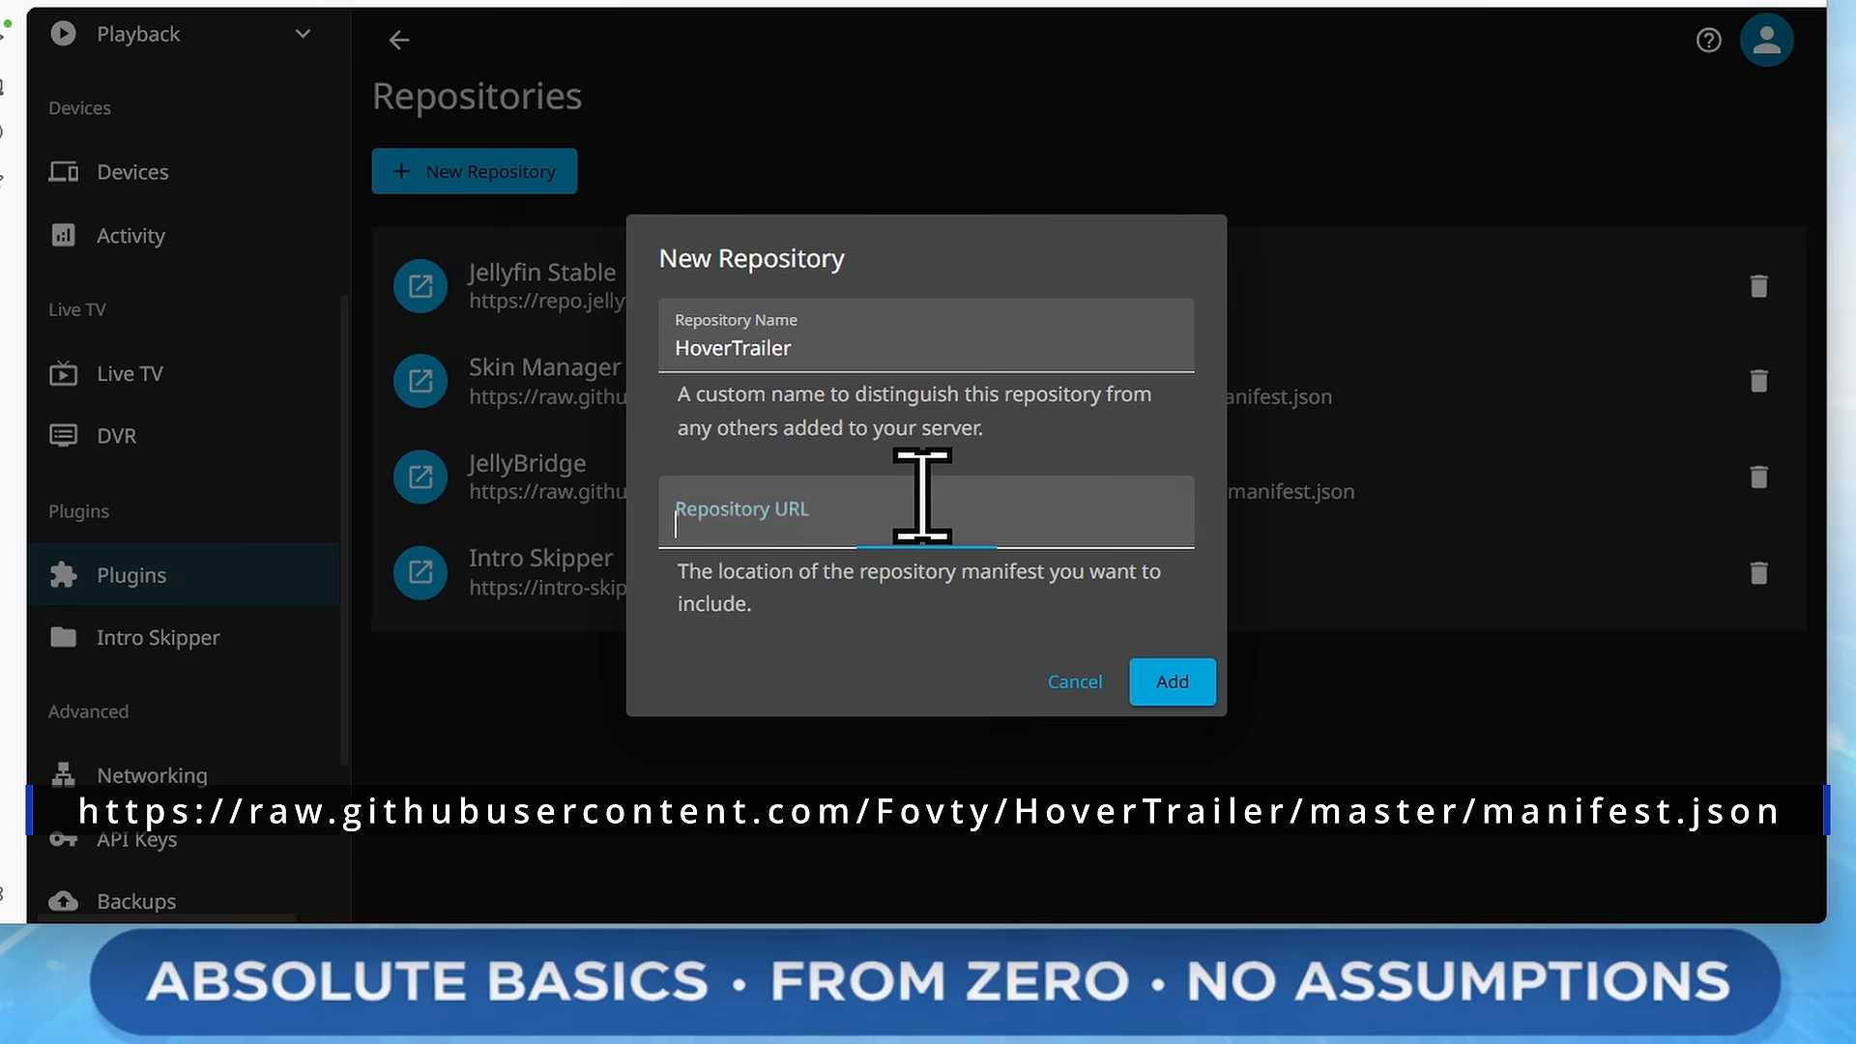
{"action": "type", "text": "https://raw.githubusercontent.com/Fovty/HoverTrailer/master/manifest.json"}
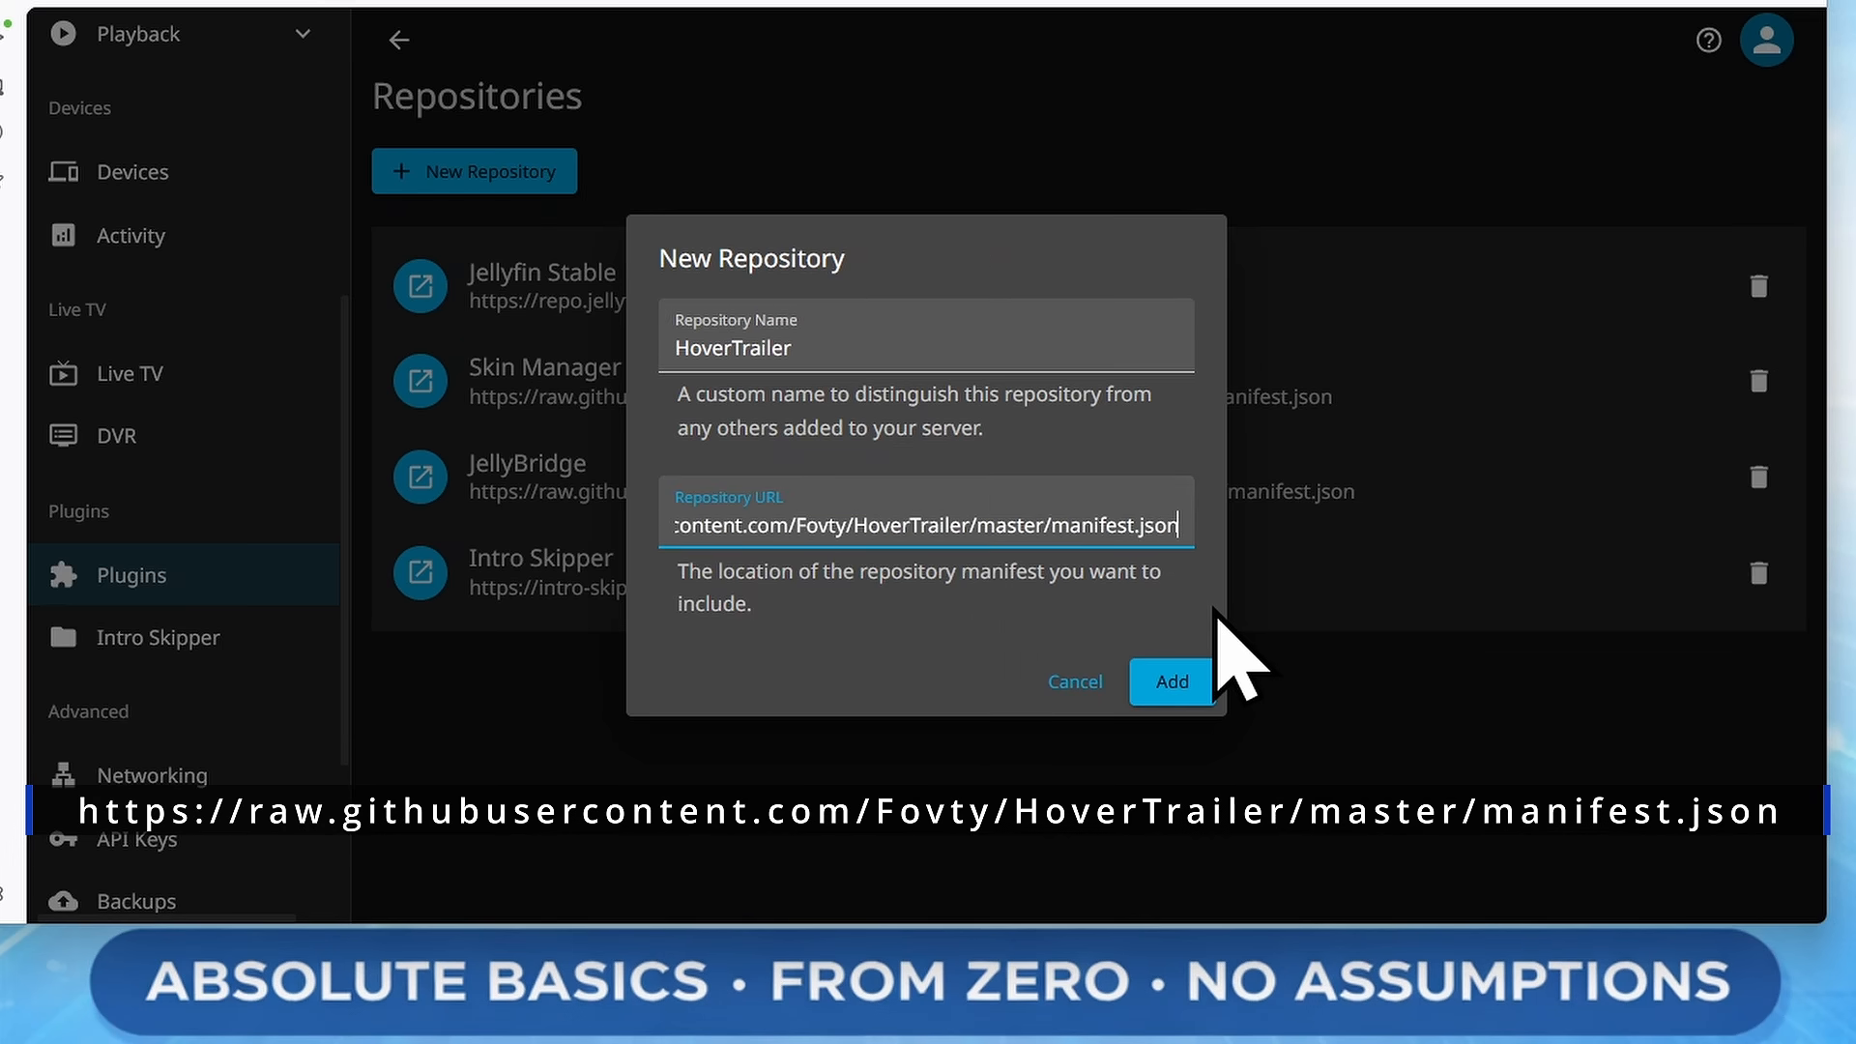
{"action": "left_click", "coordinate": [1193, 678]}
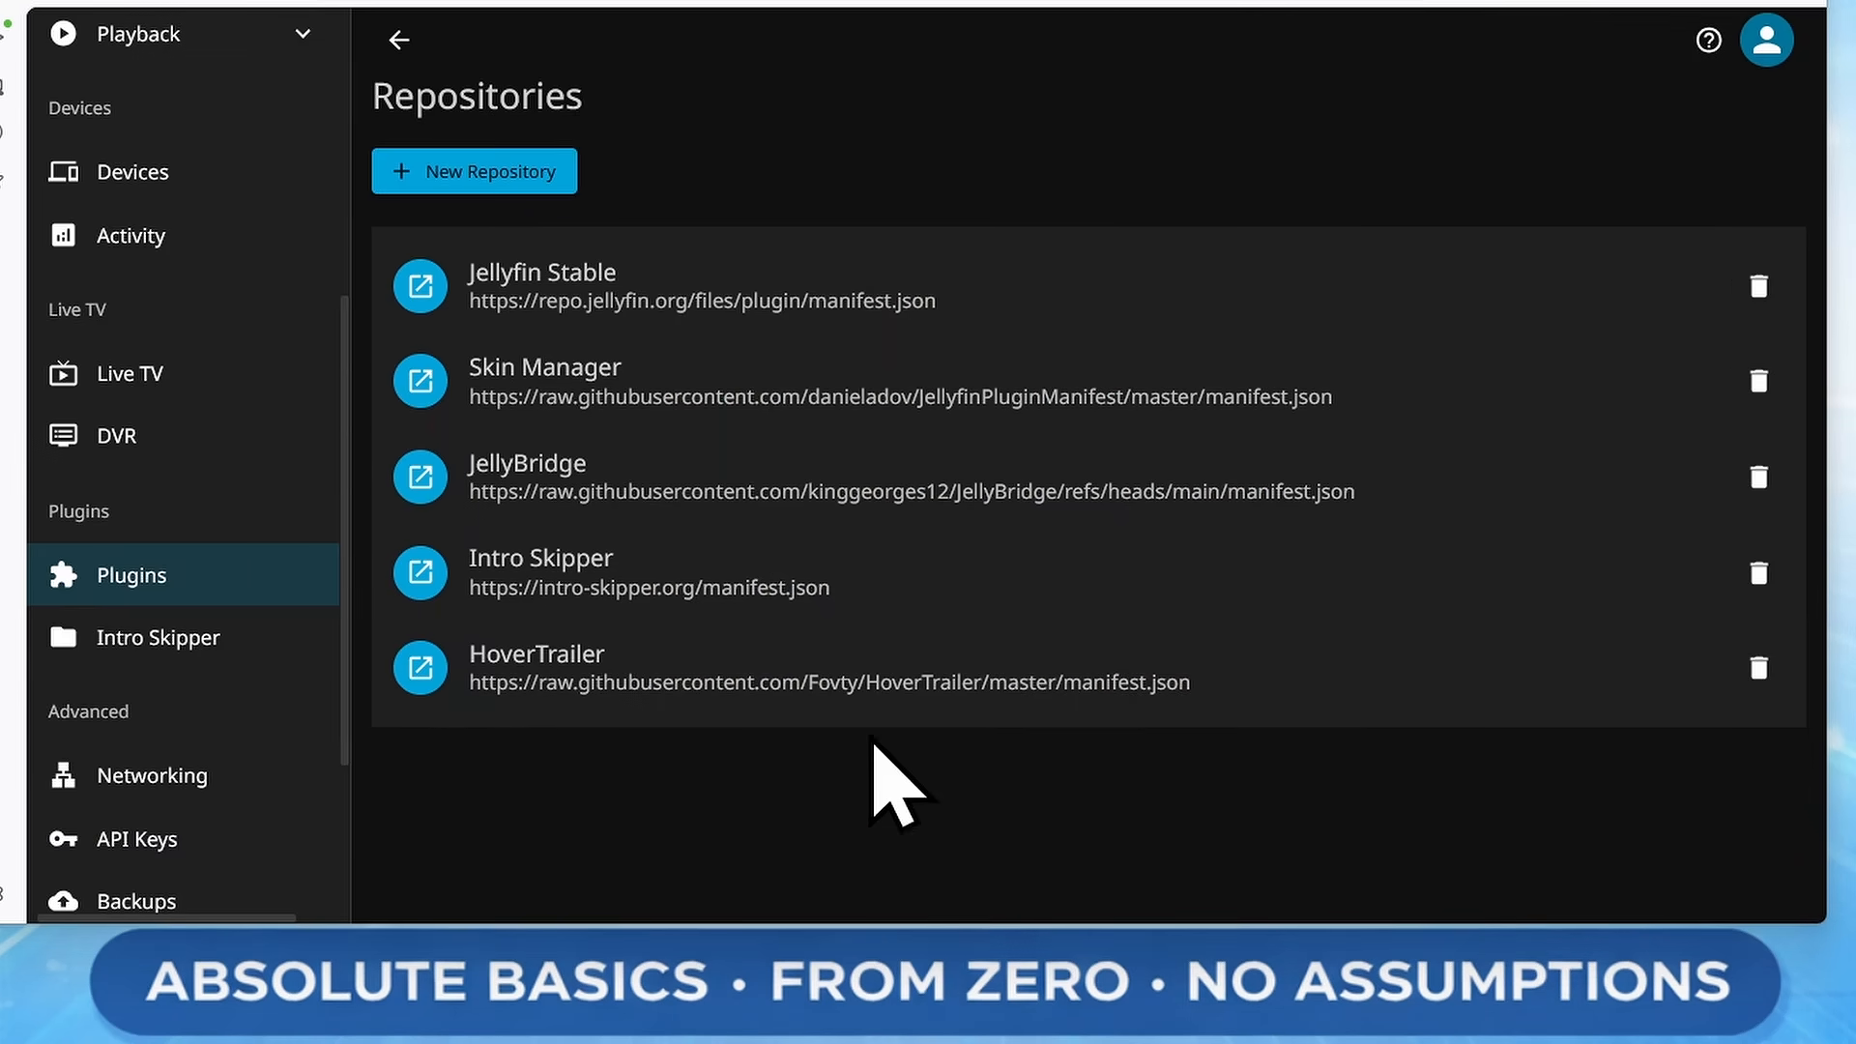
Search the available plugins for "hov" and install the HoverTrailer plugin, accepting the third-party warning
{"action": "left_click", "coordinate": [400, 40]}
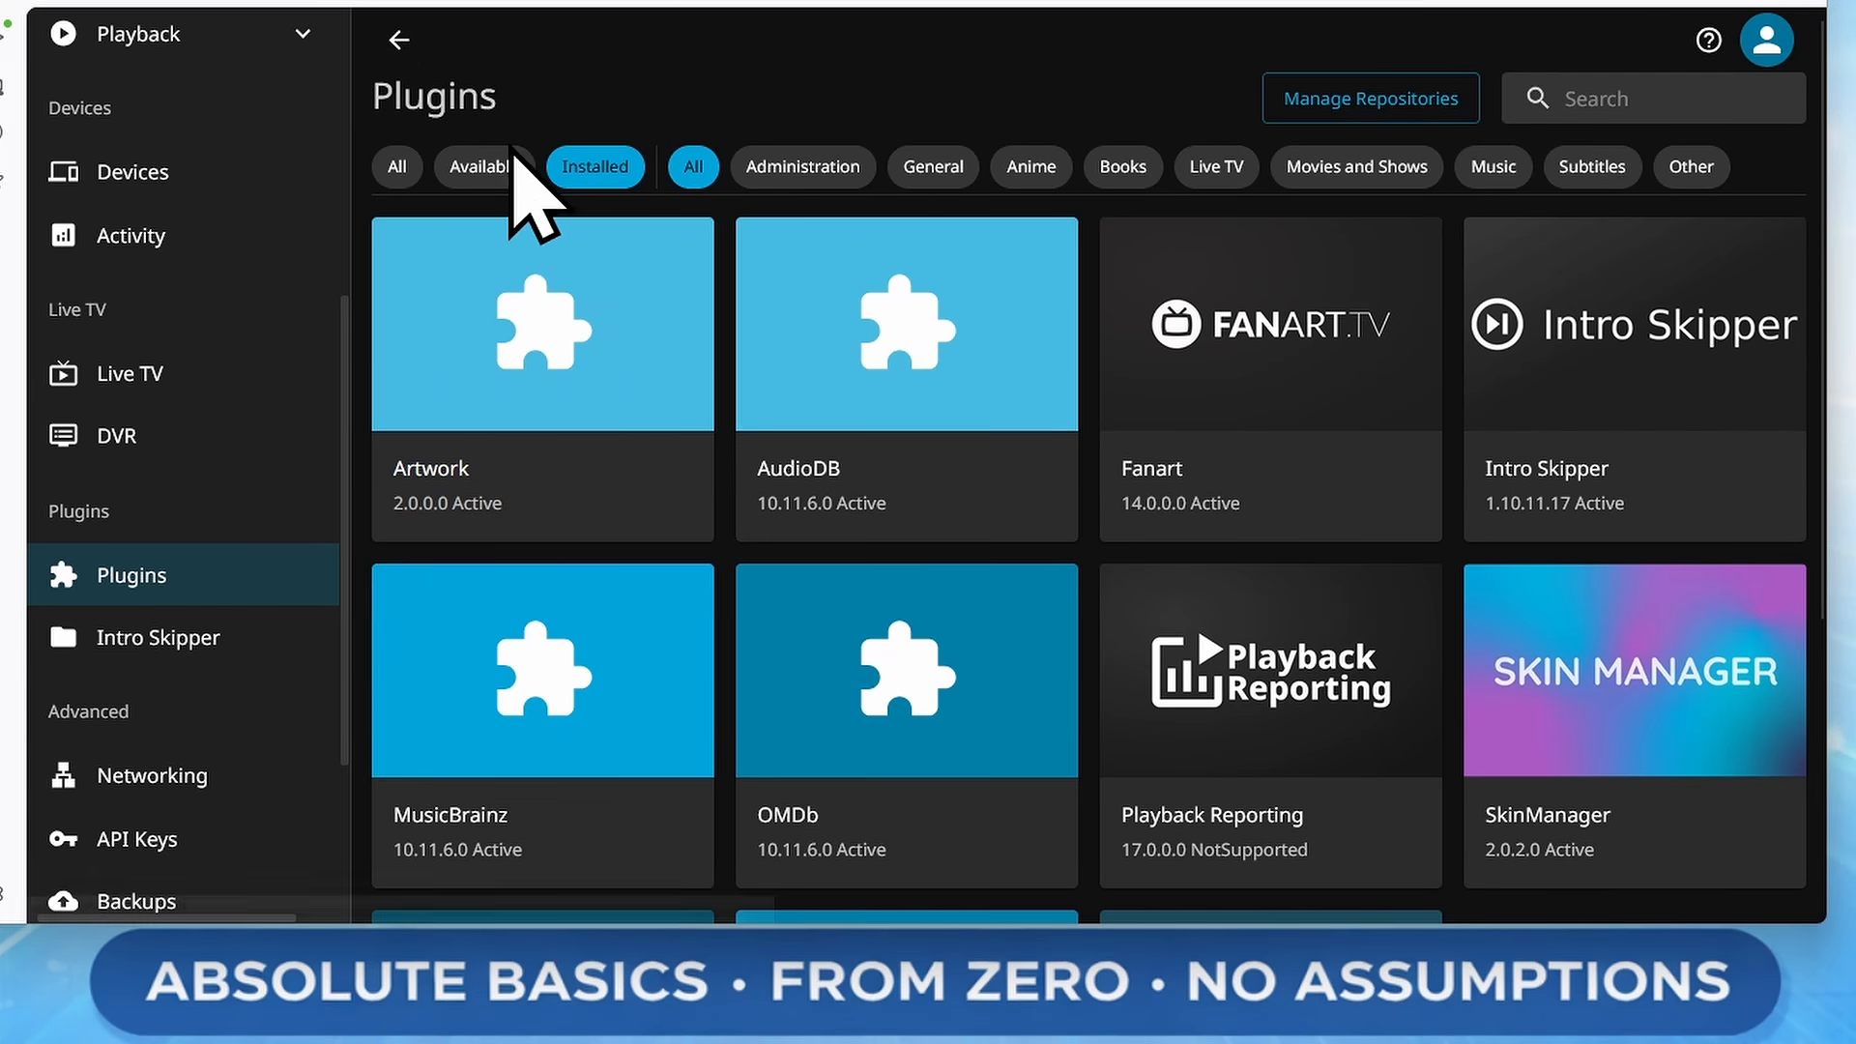
{"action": "left_click", "coordinate": [483, 168]}
{"action": "left_click", "coordinate": [1605, 99]}
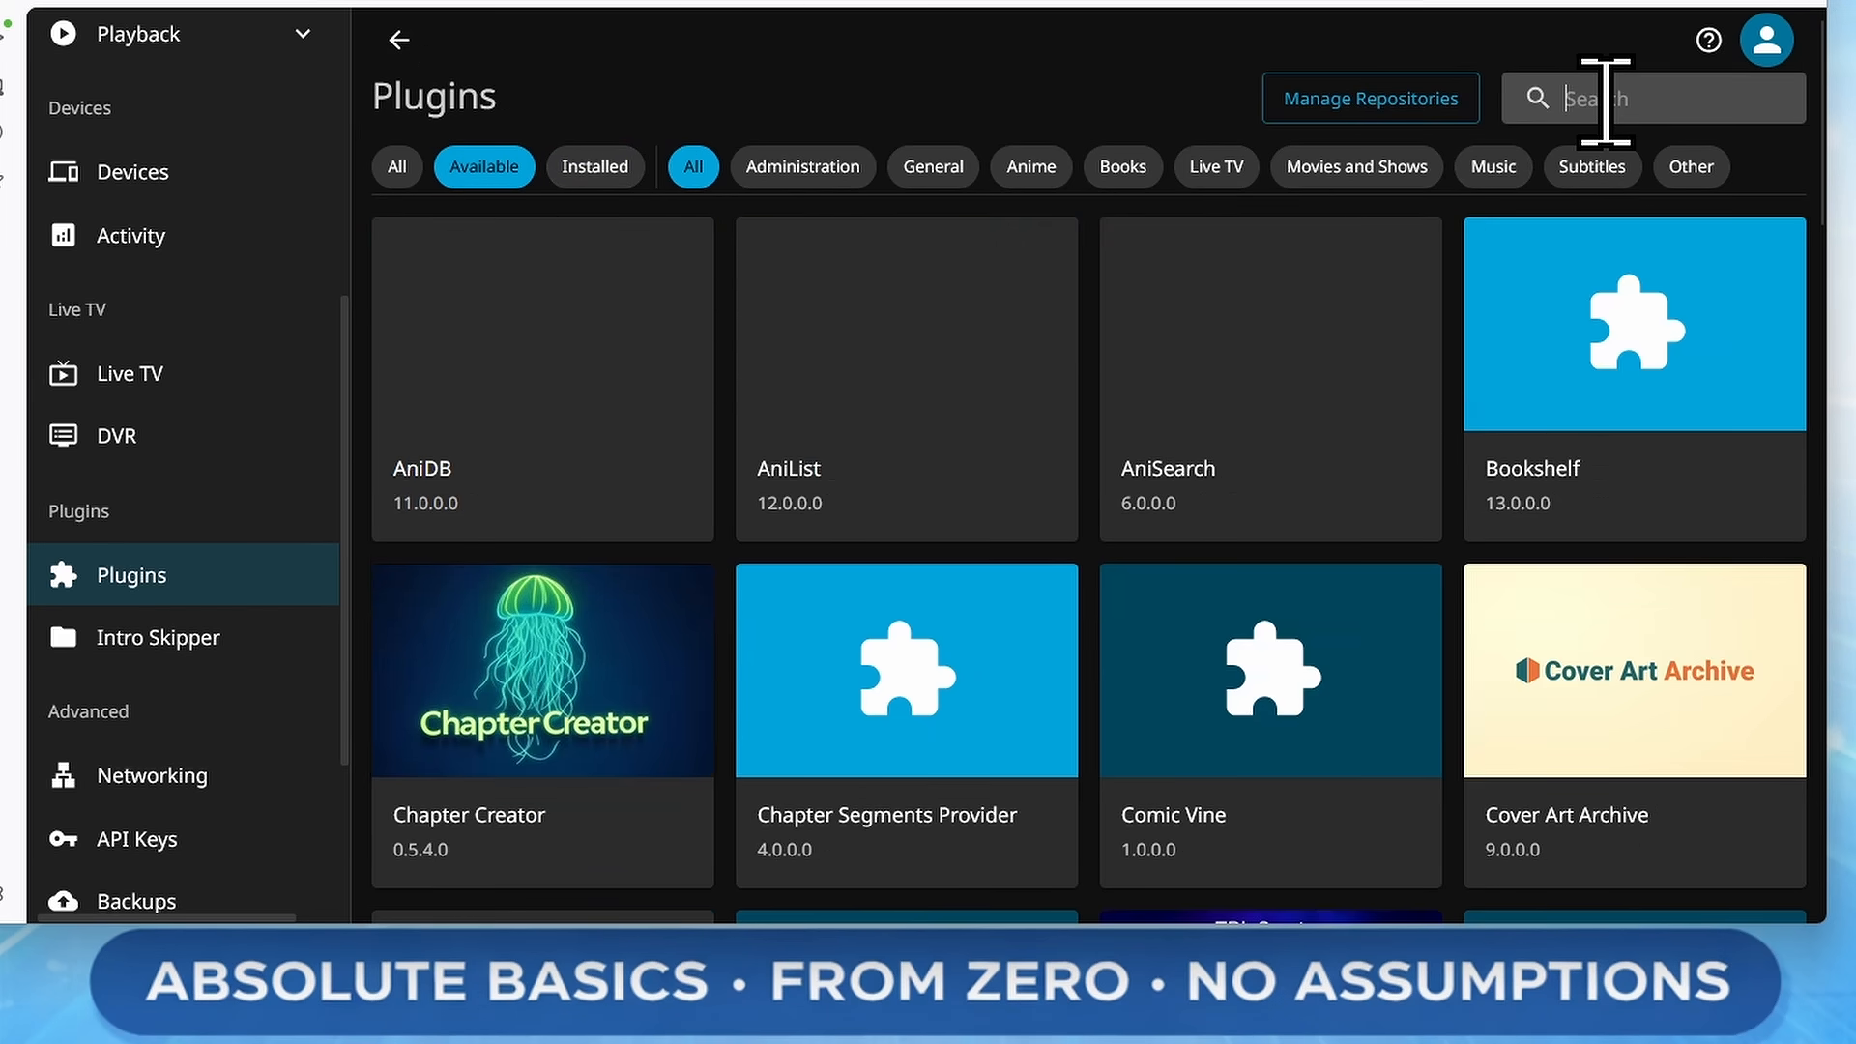
{"action": "type", "text": "hov"}
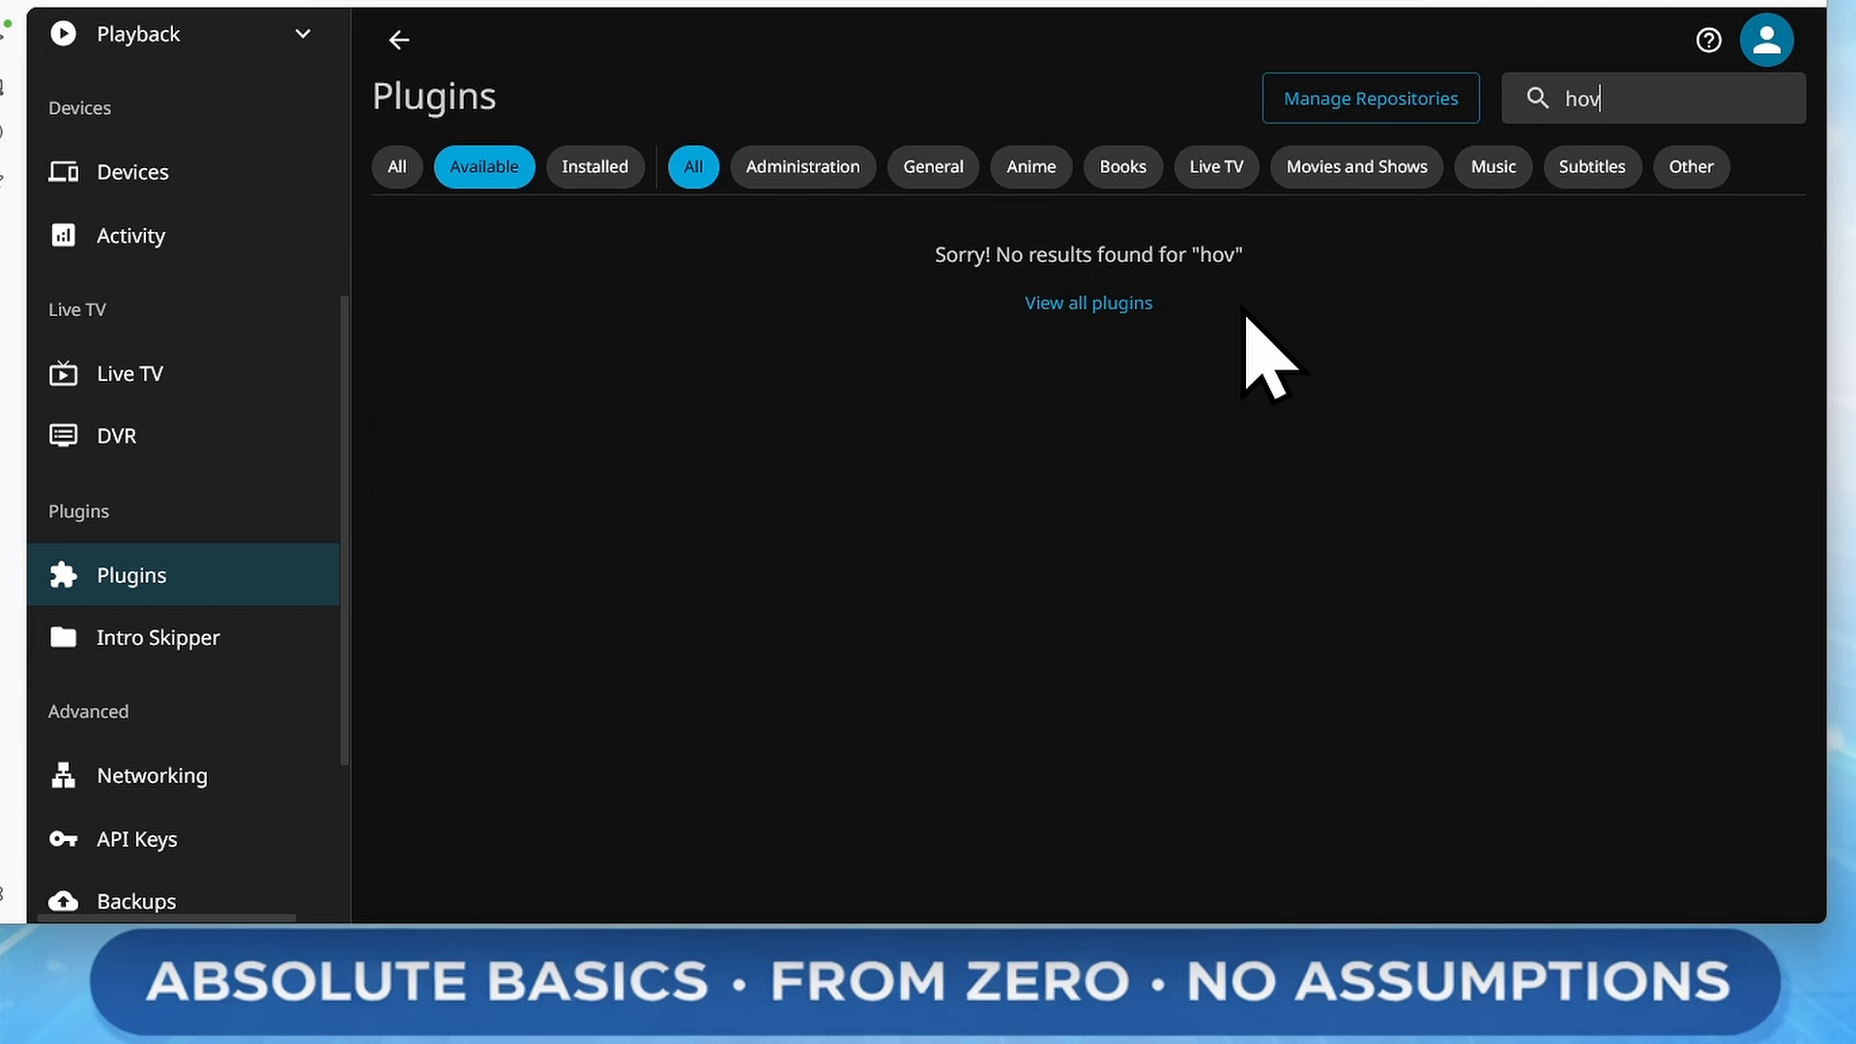
{"action": "left_click", "coordinate": [143, 0]}
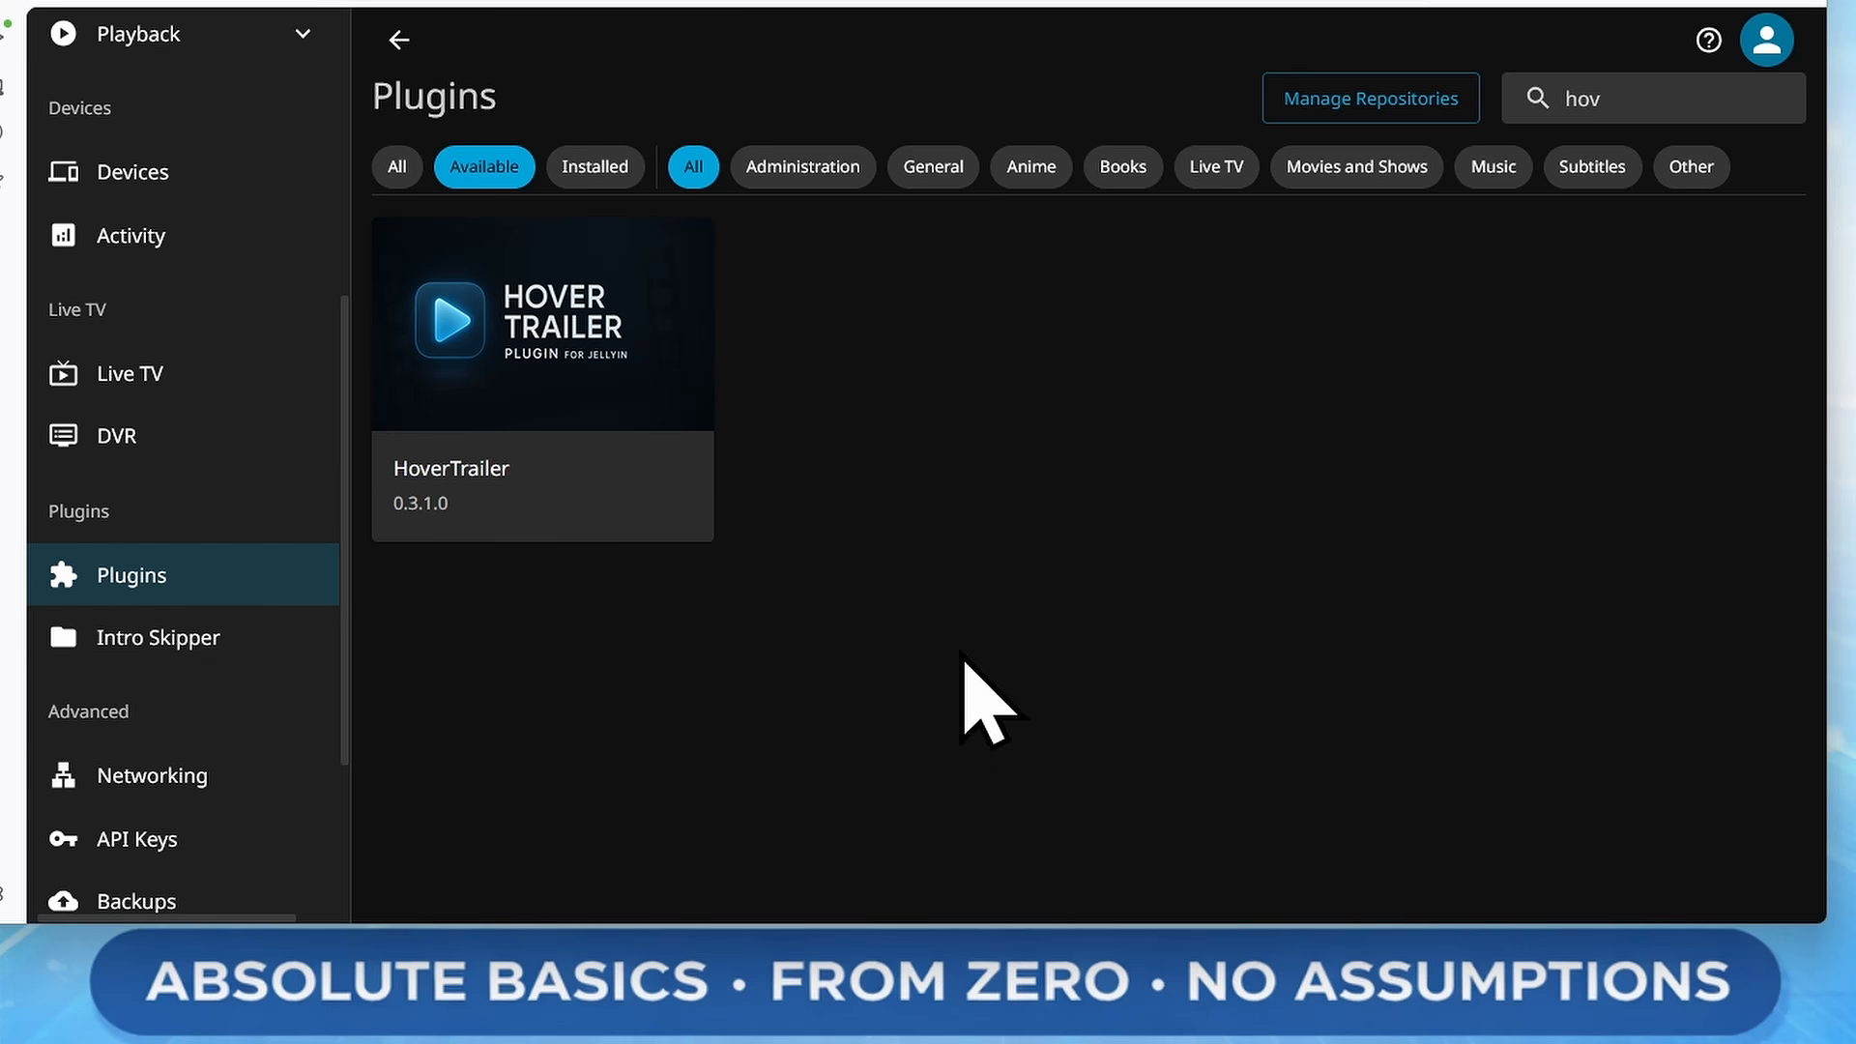
{"action": "left_click", "coordinate": [612, 333]}
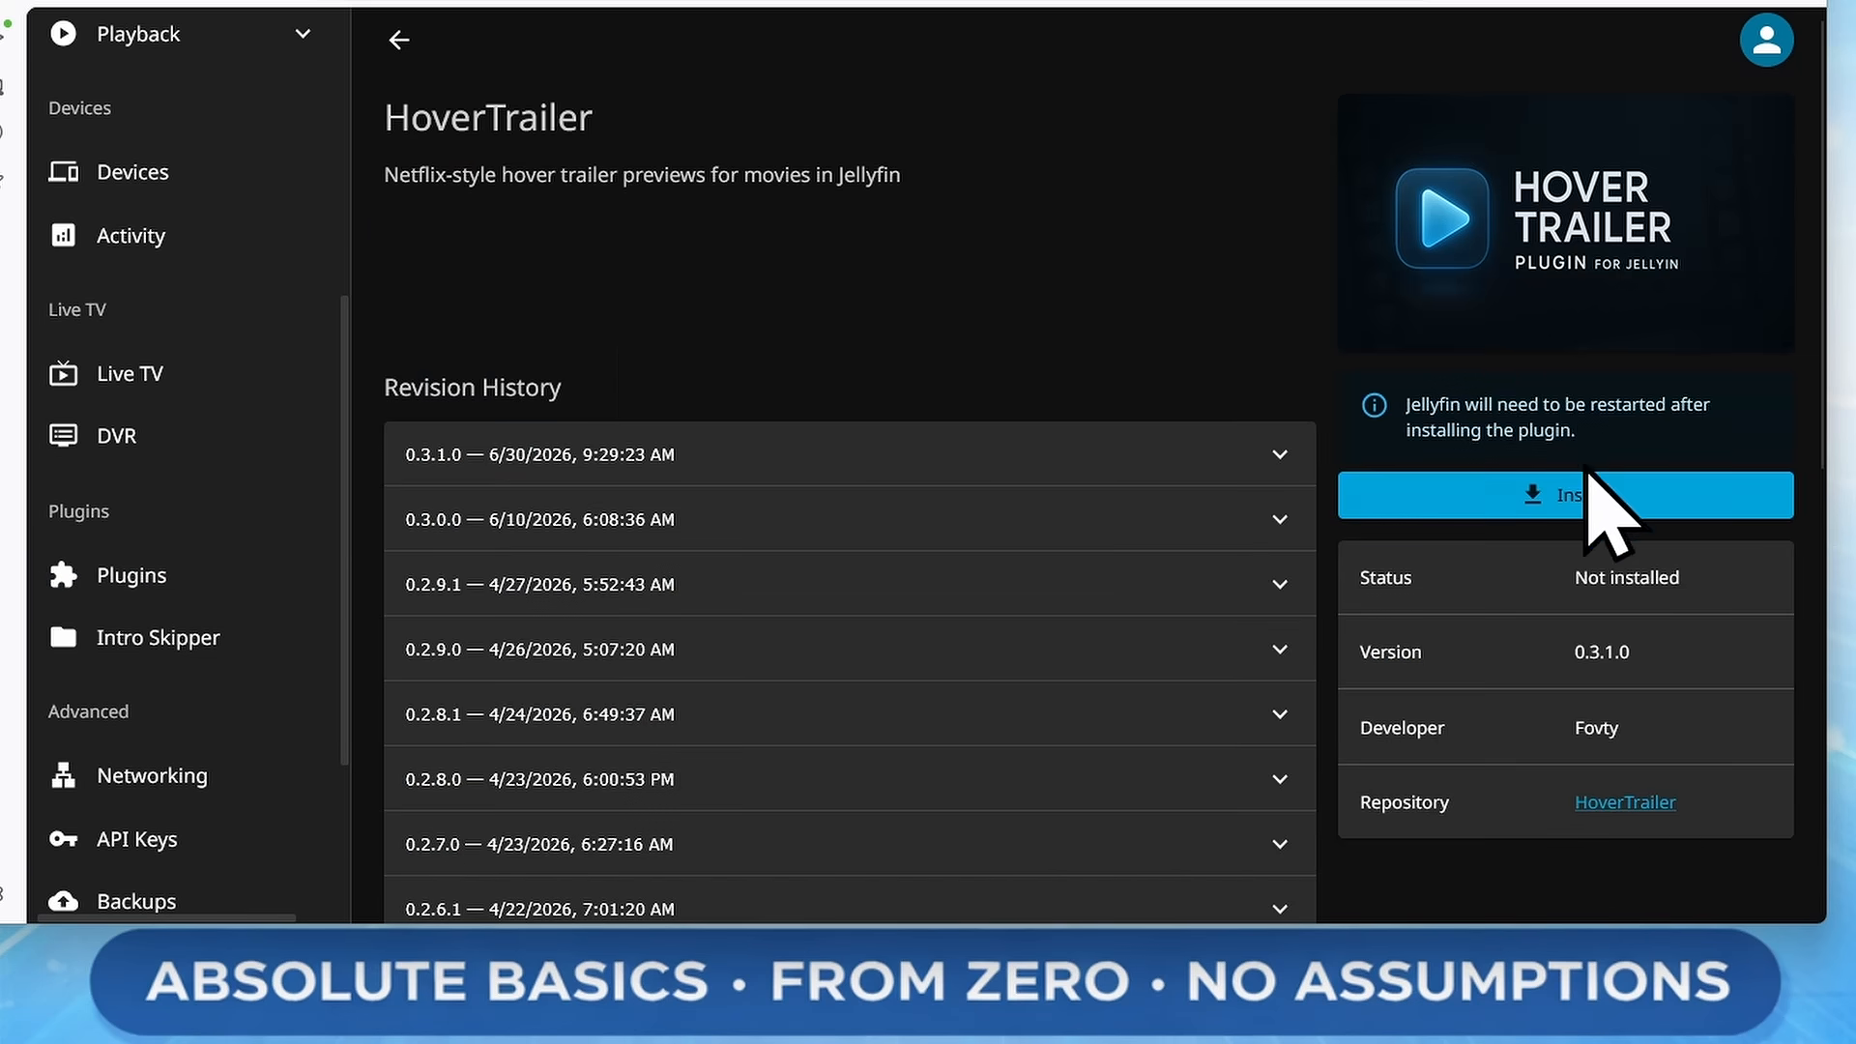
{"action": "left_click", "coordinate": [1687, 505]}
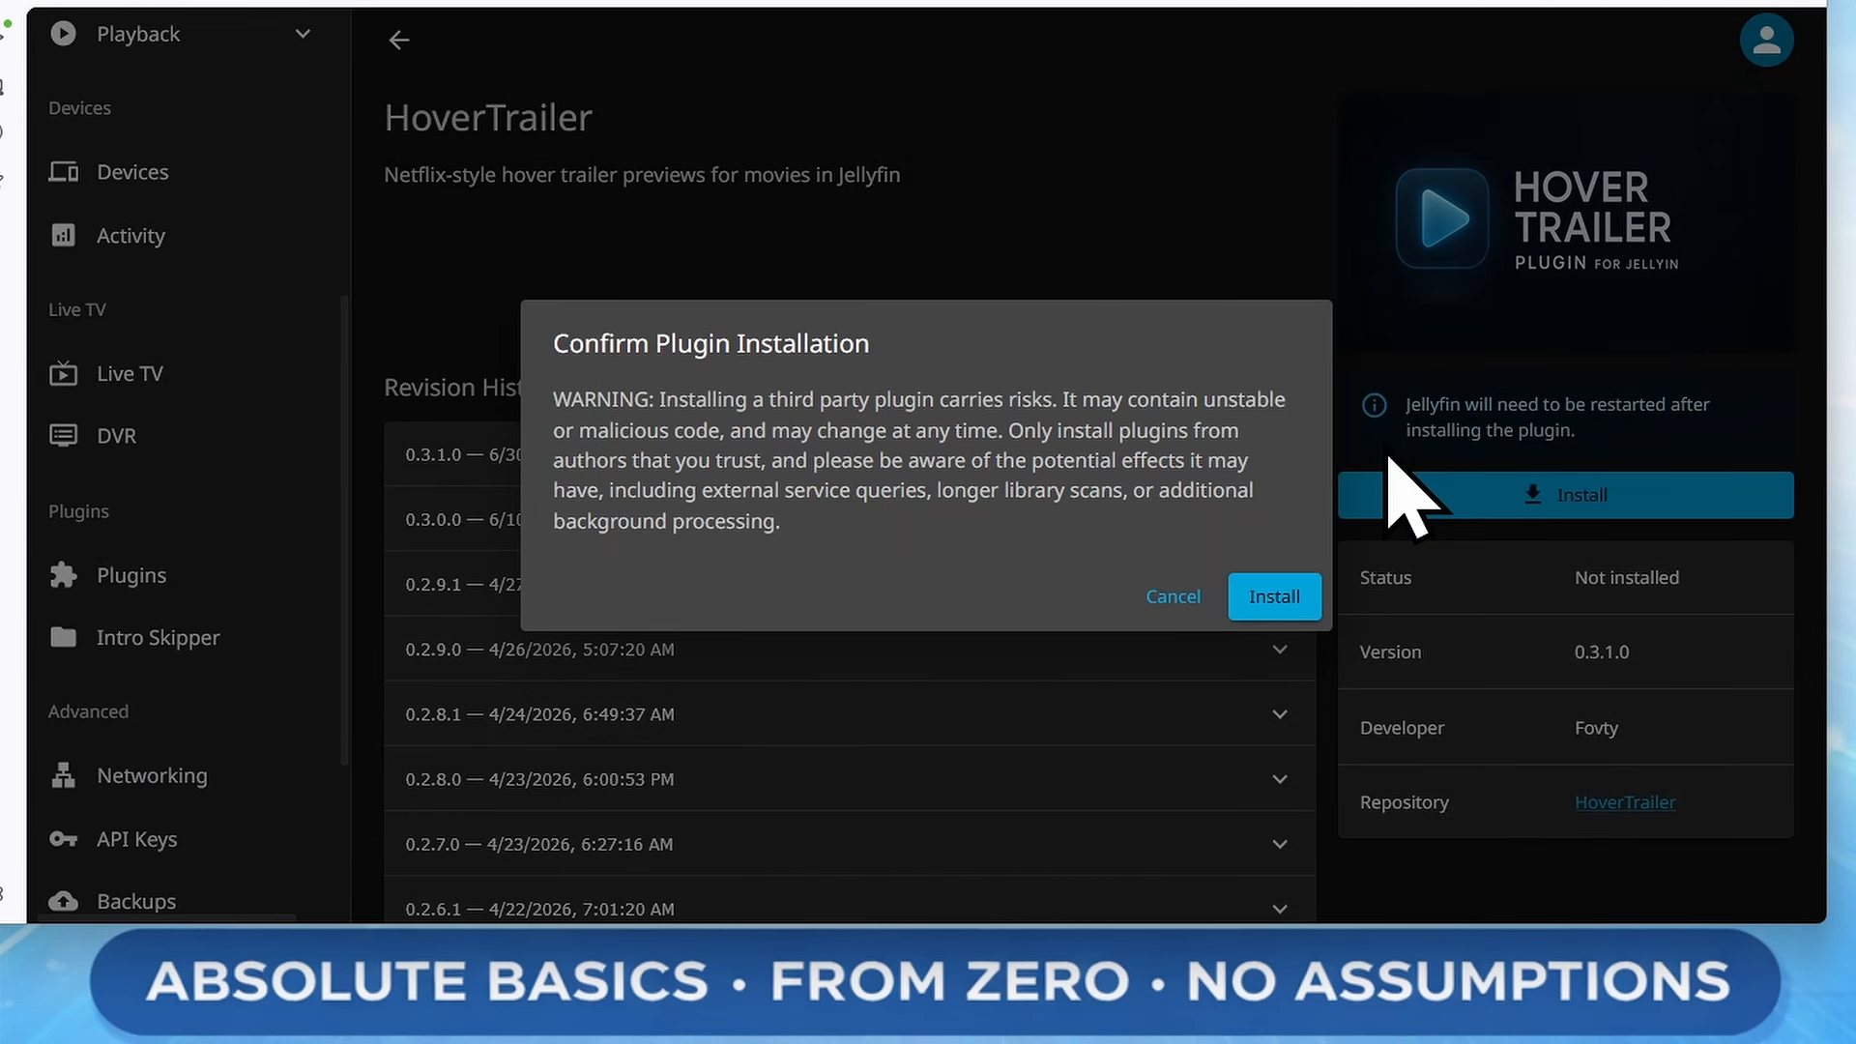
{"action": "left_click", "coordinate": [1275, 596]}
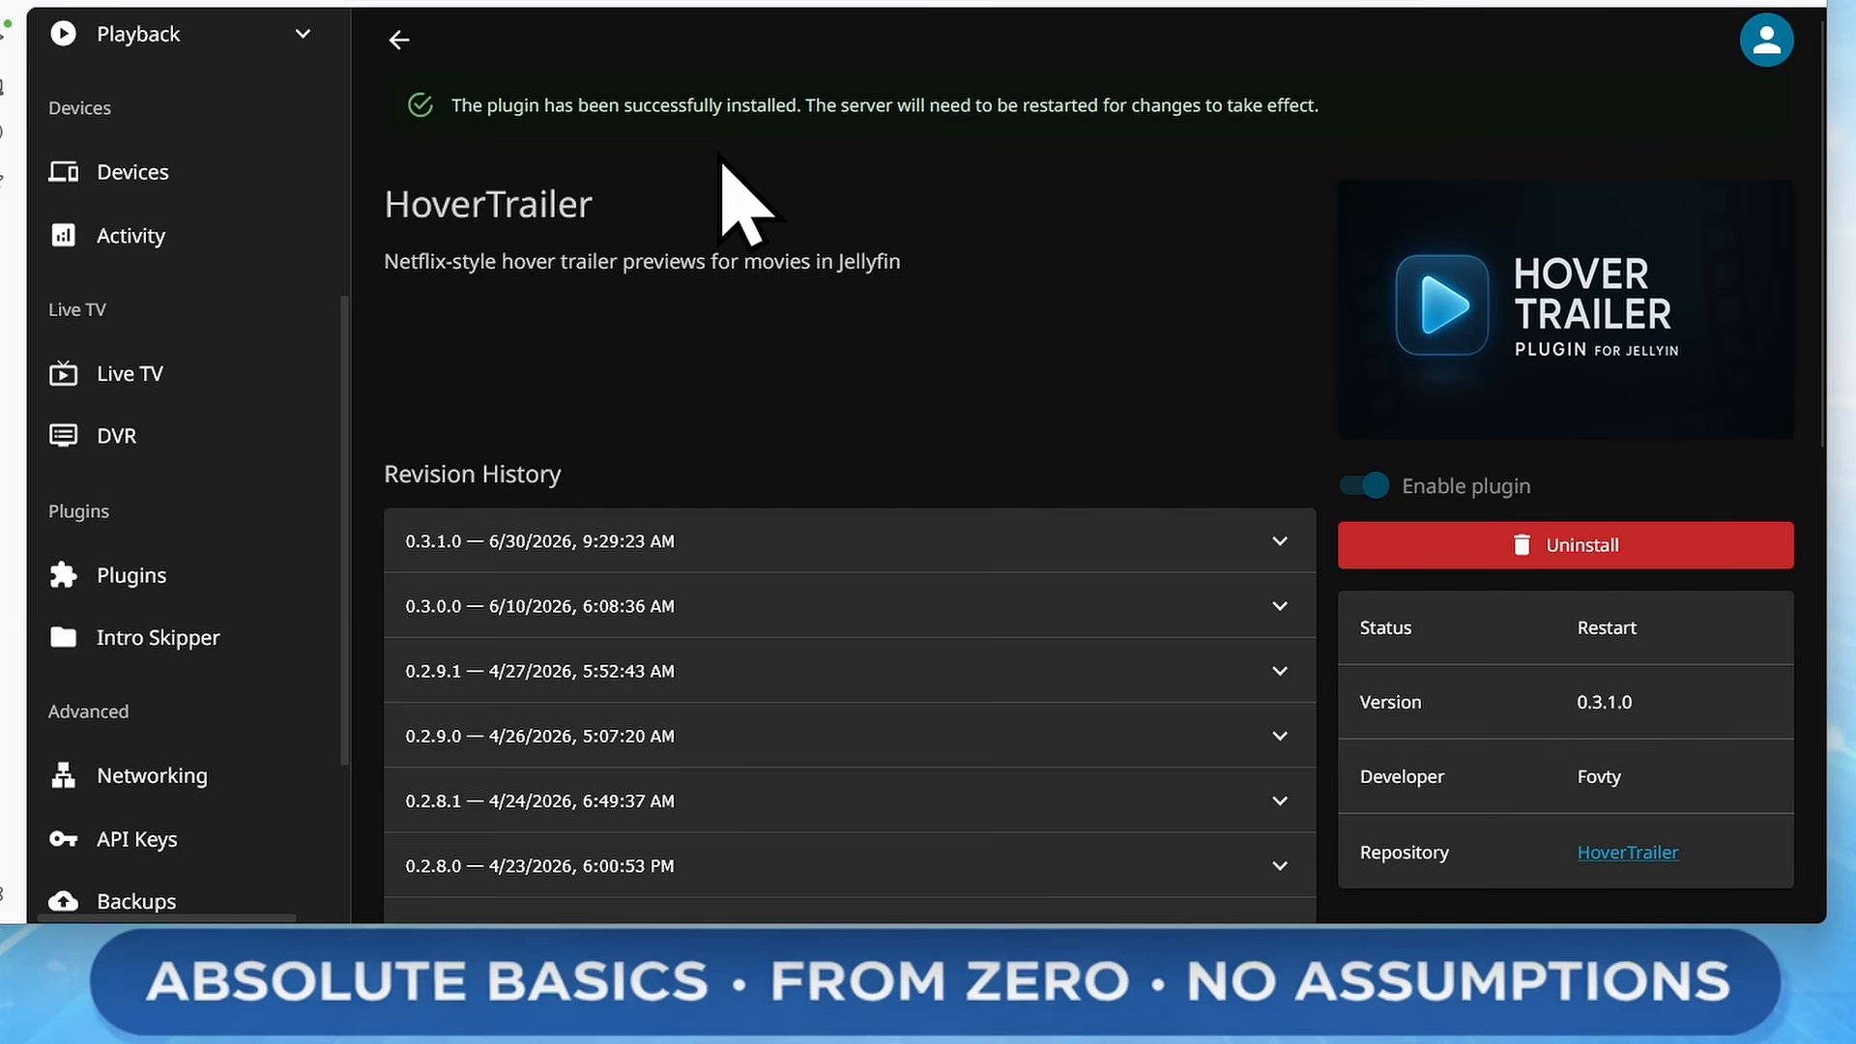
Restart the Jellyfin server from the dashboard
{"action": "scroll", "coordinate": [203, 397], "scroll_direction": "up", "scroll_amount": 5}
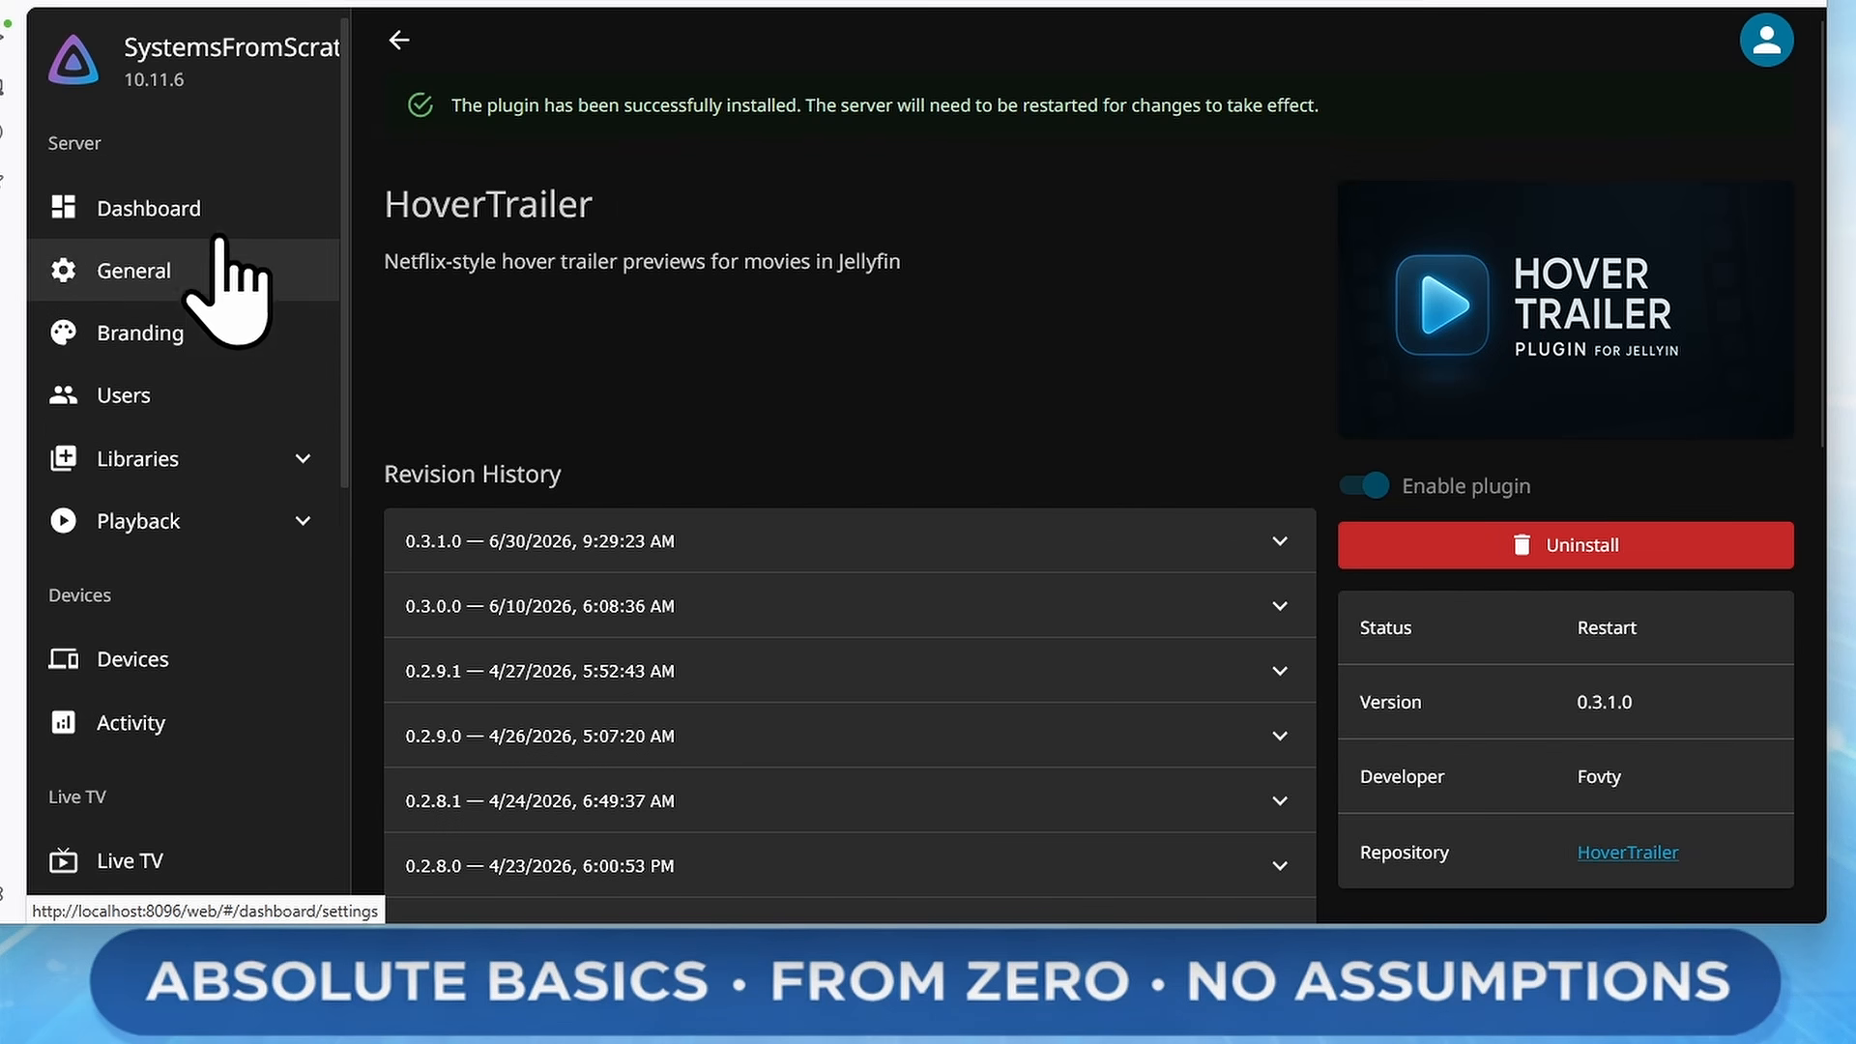
{"action": "left_click", "coordinate": [189, 210]}
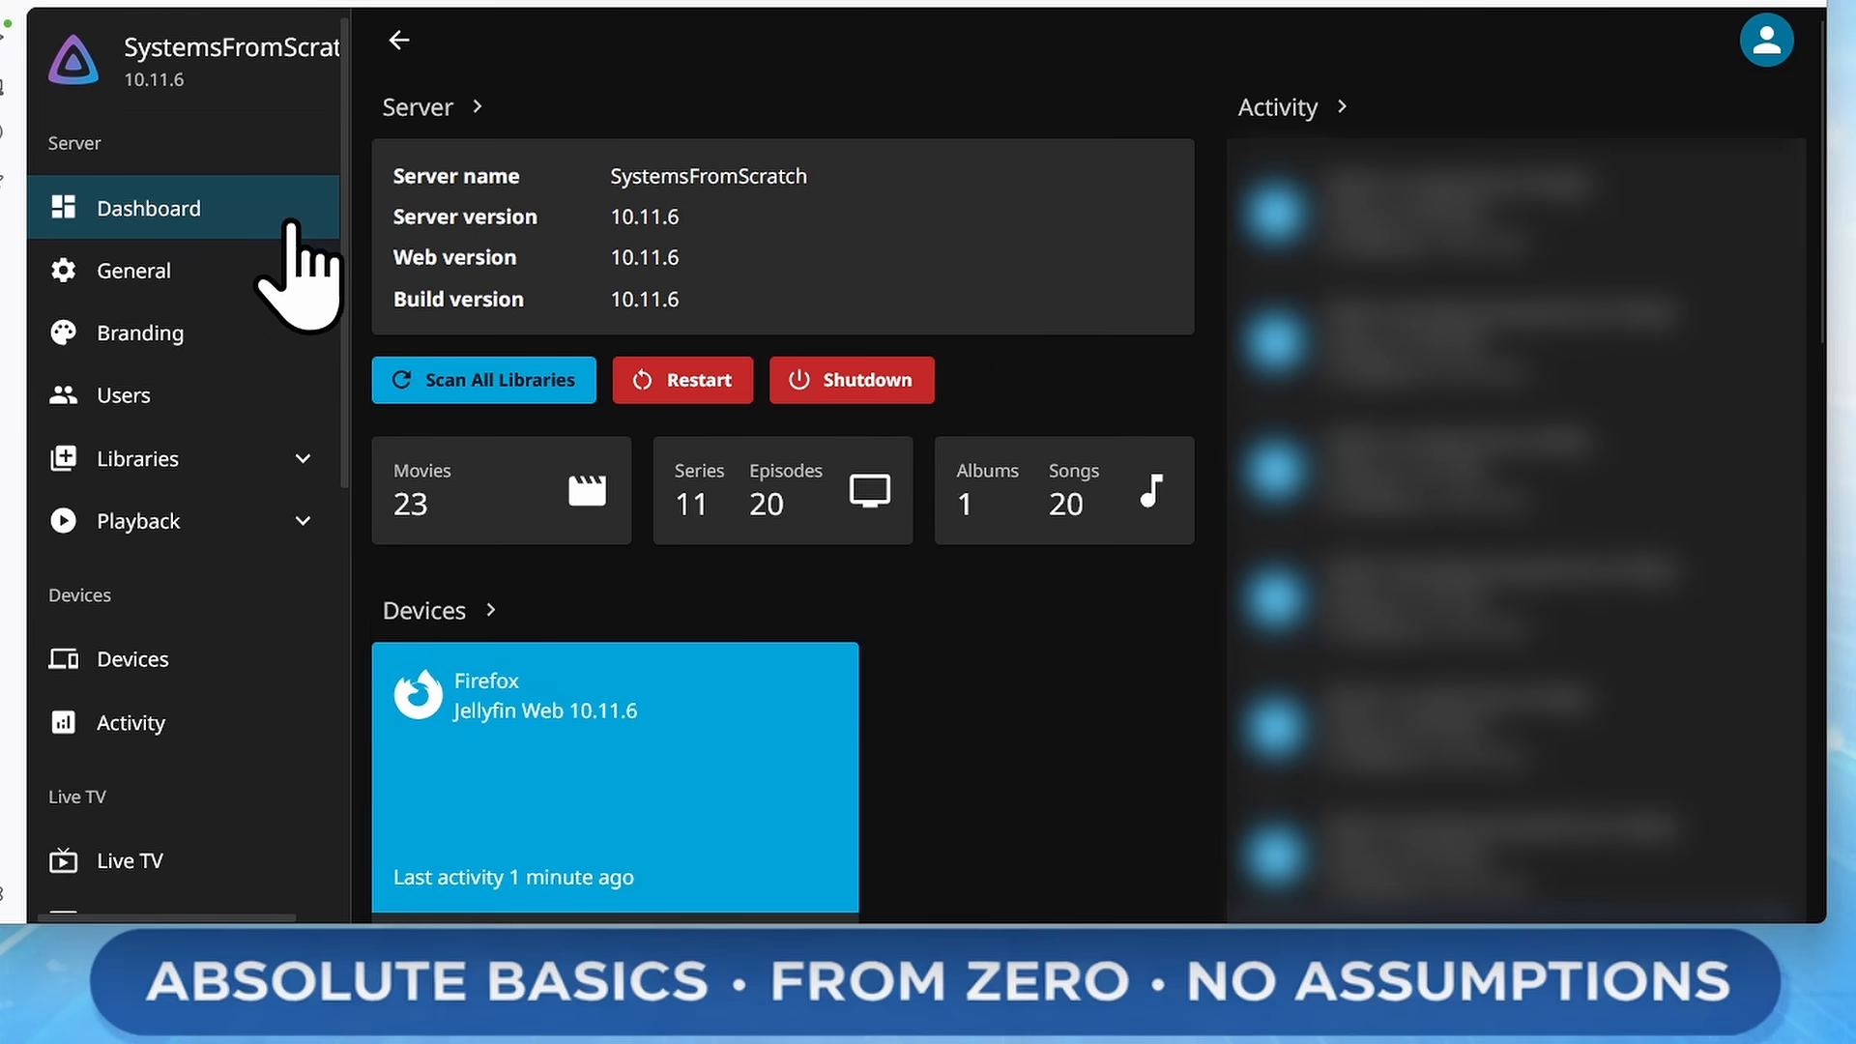
{"action": "left_click", "coordinate": [724, 382]}
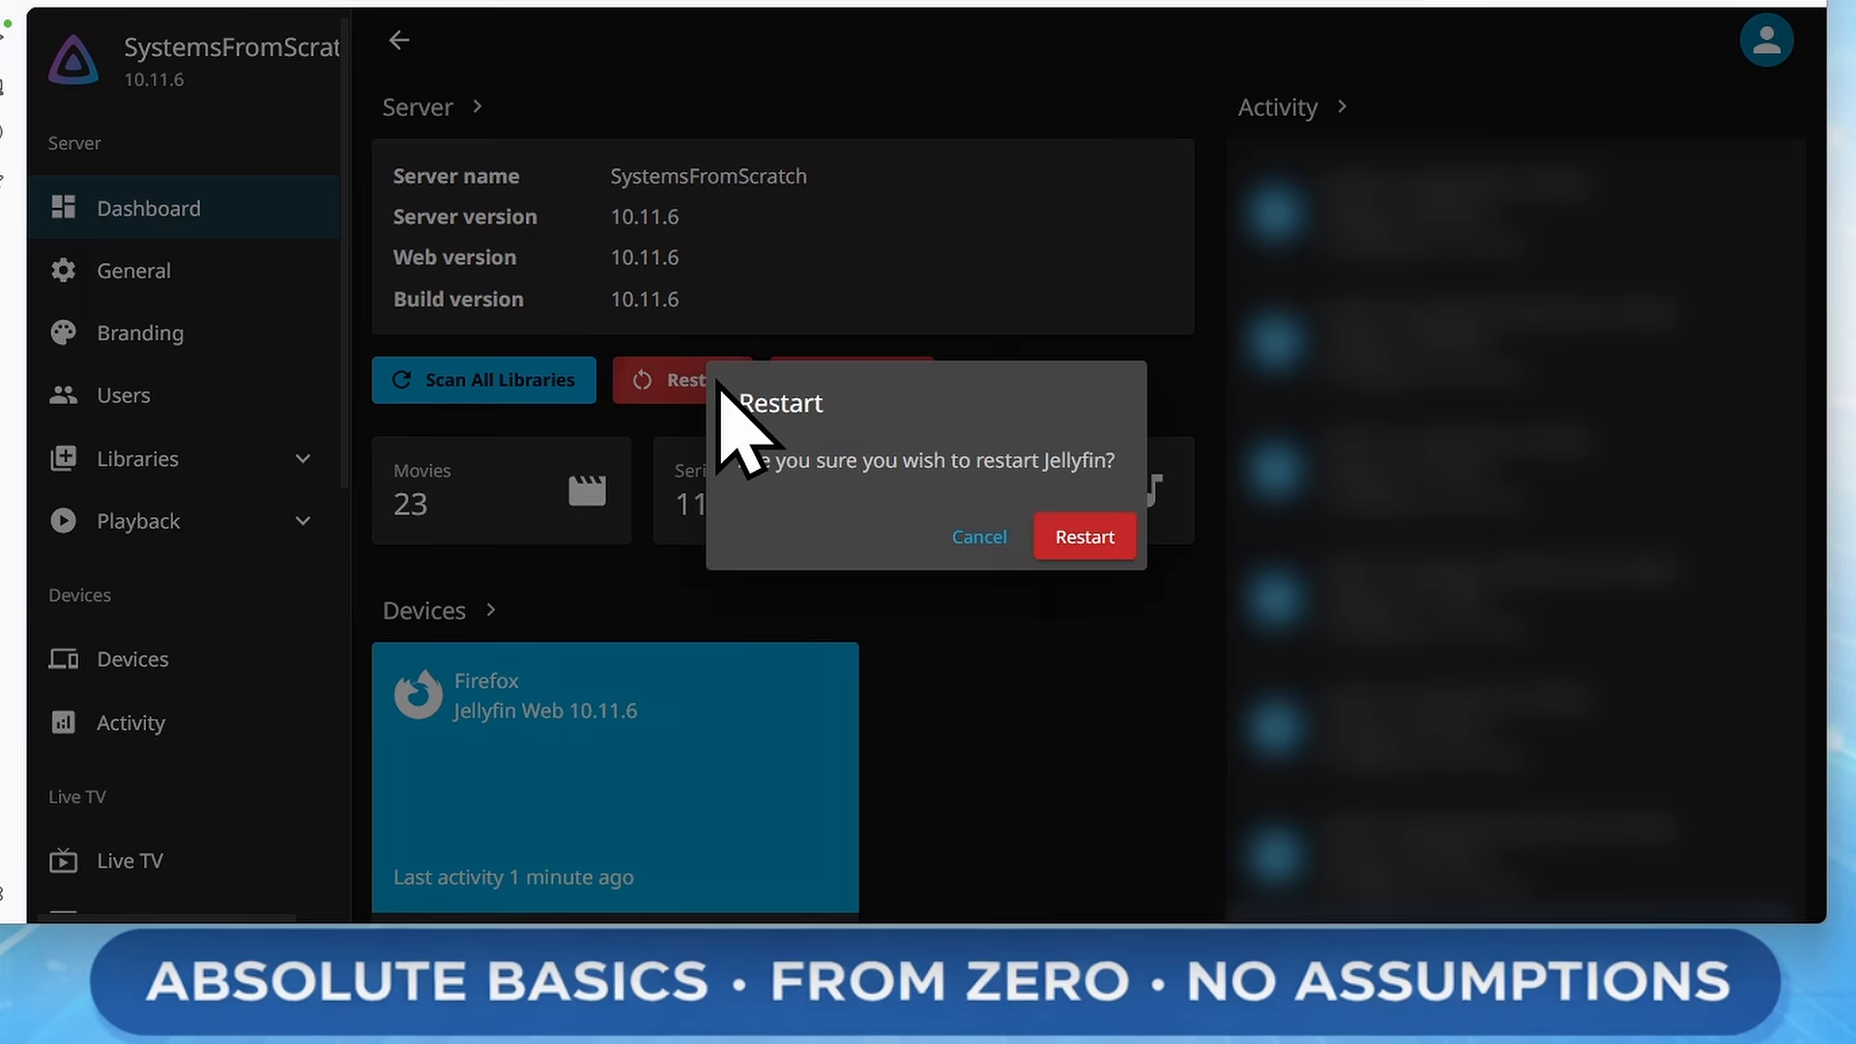
{"action": "left_click", "coordinate": [1079, 540]}
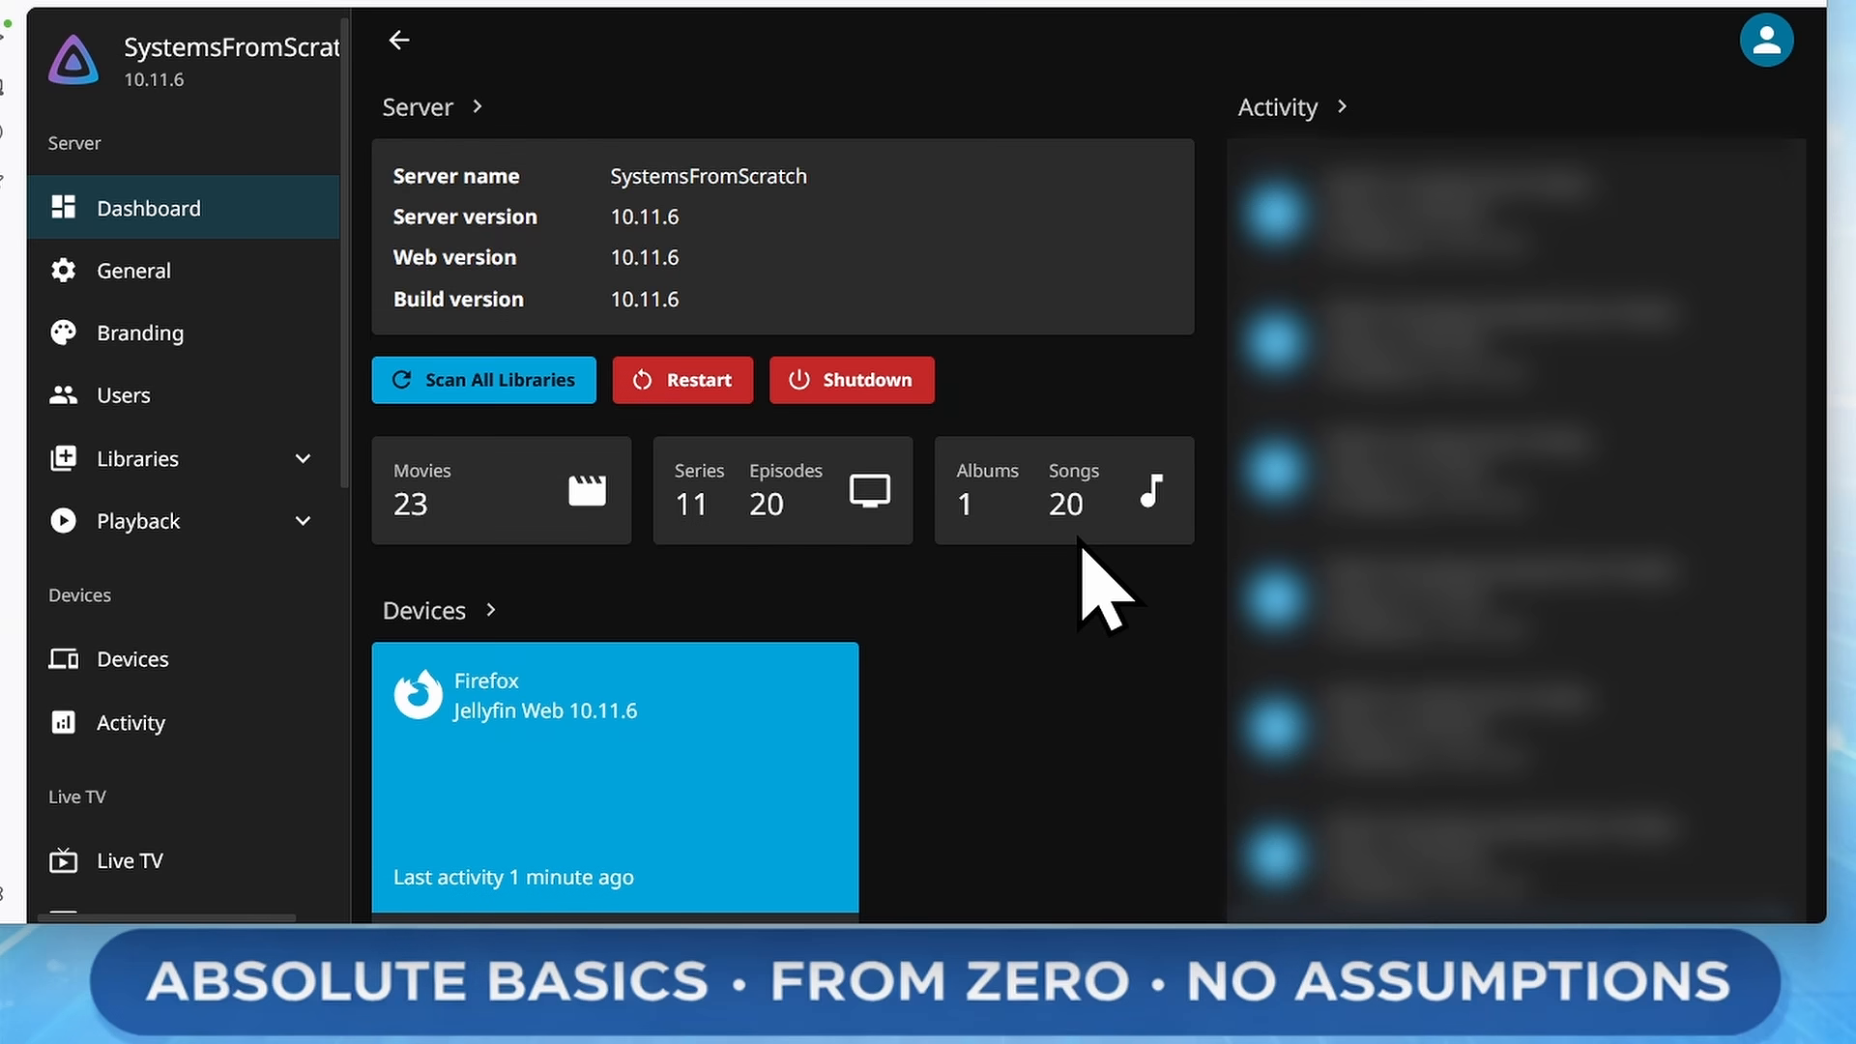
Open the settings of the installed HoverTrailer plugin
{"action": "scroll", "coordinate": [281, 339], "scroll_direction": "down", "scroll_amount": 6}
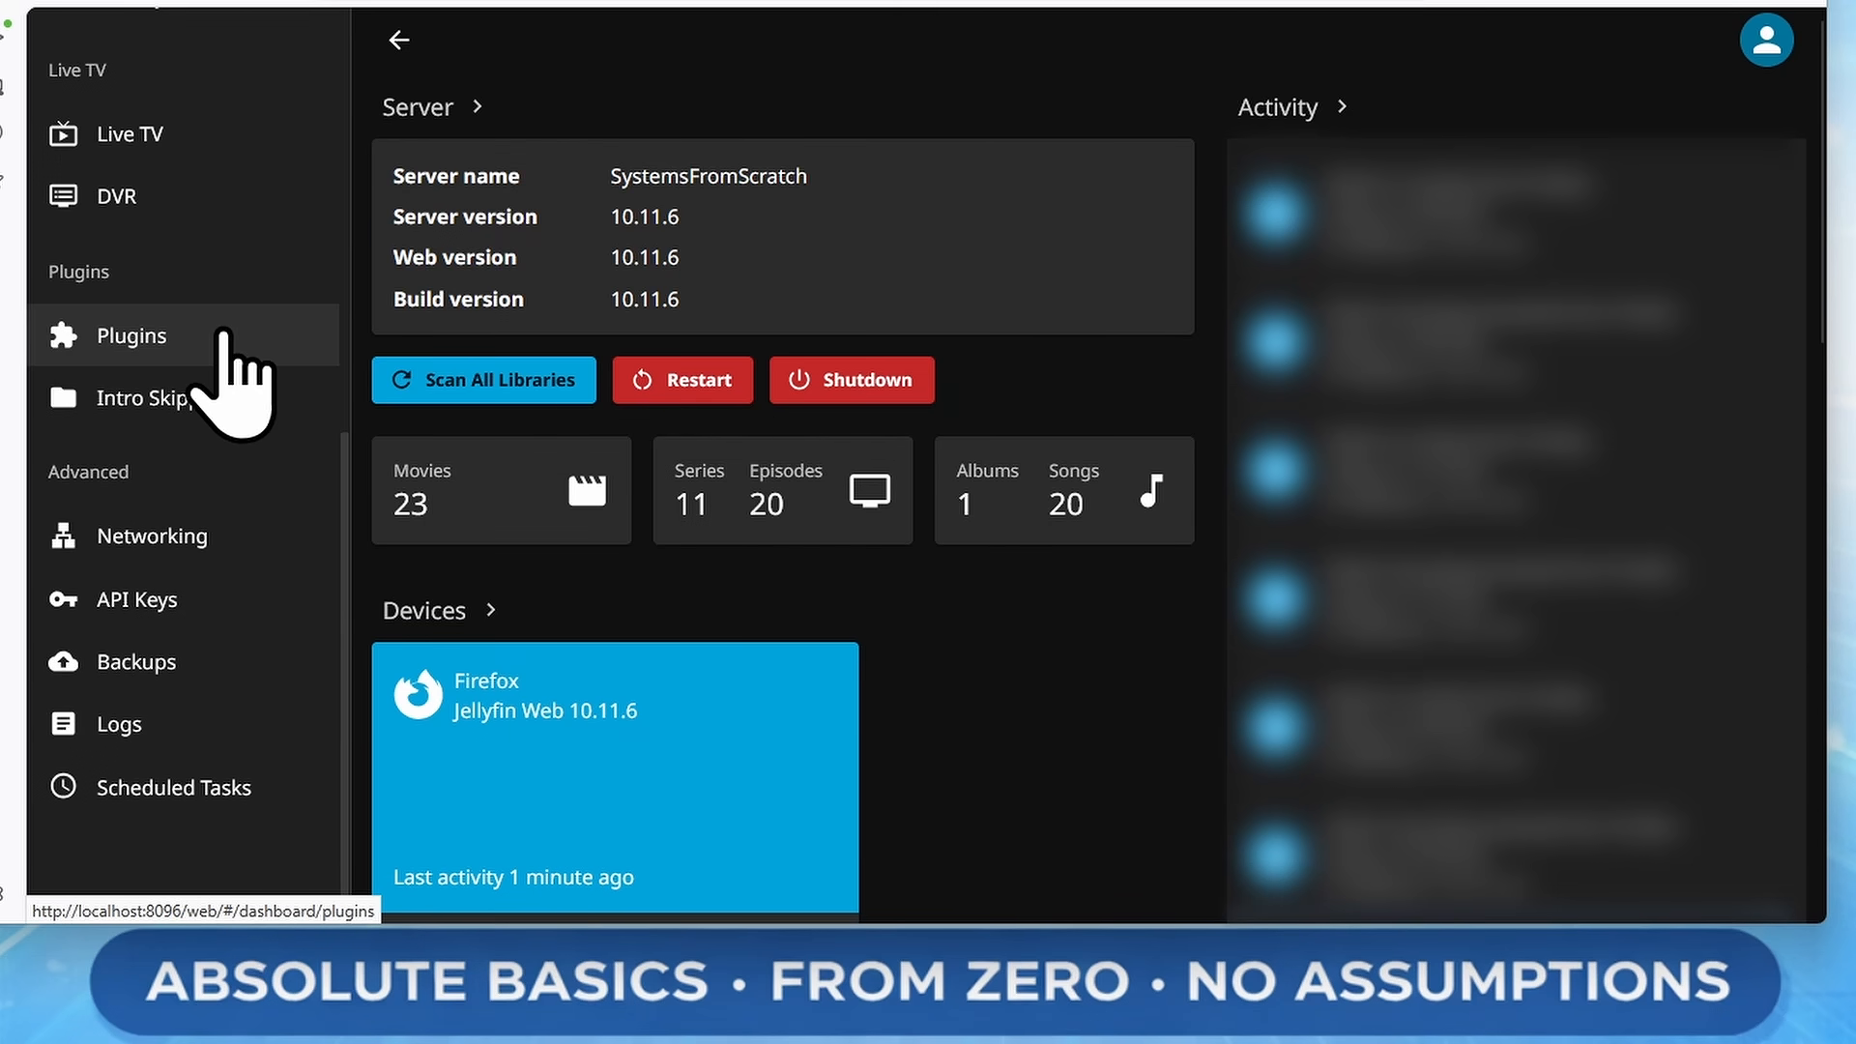
{"action": "left_click", "coordinate": [223, 334]}
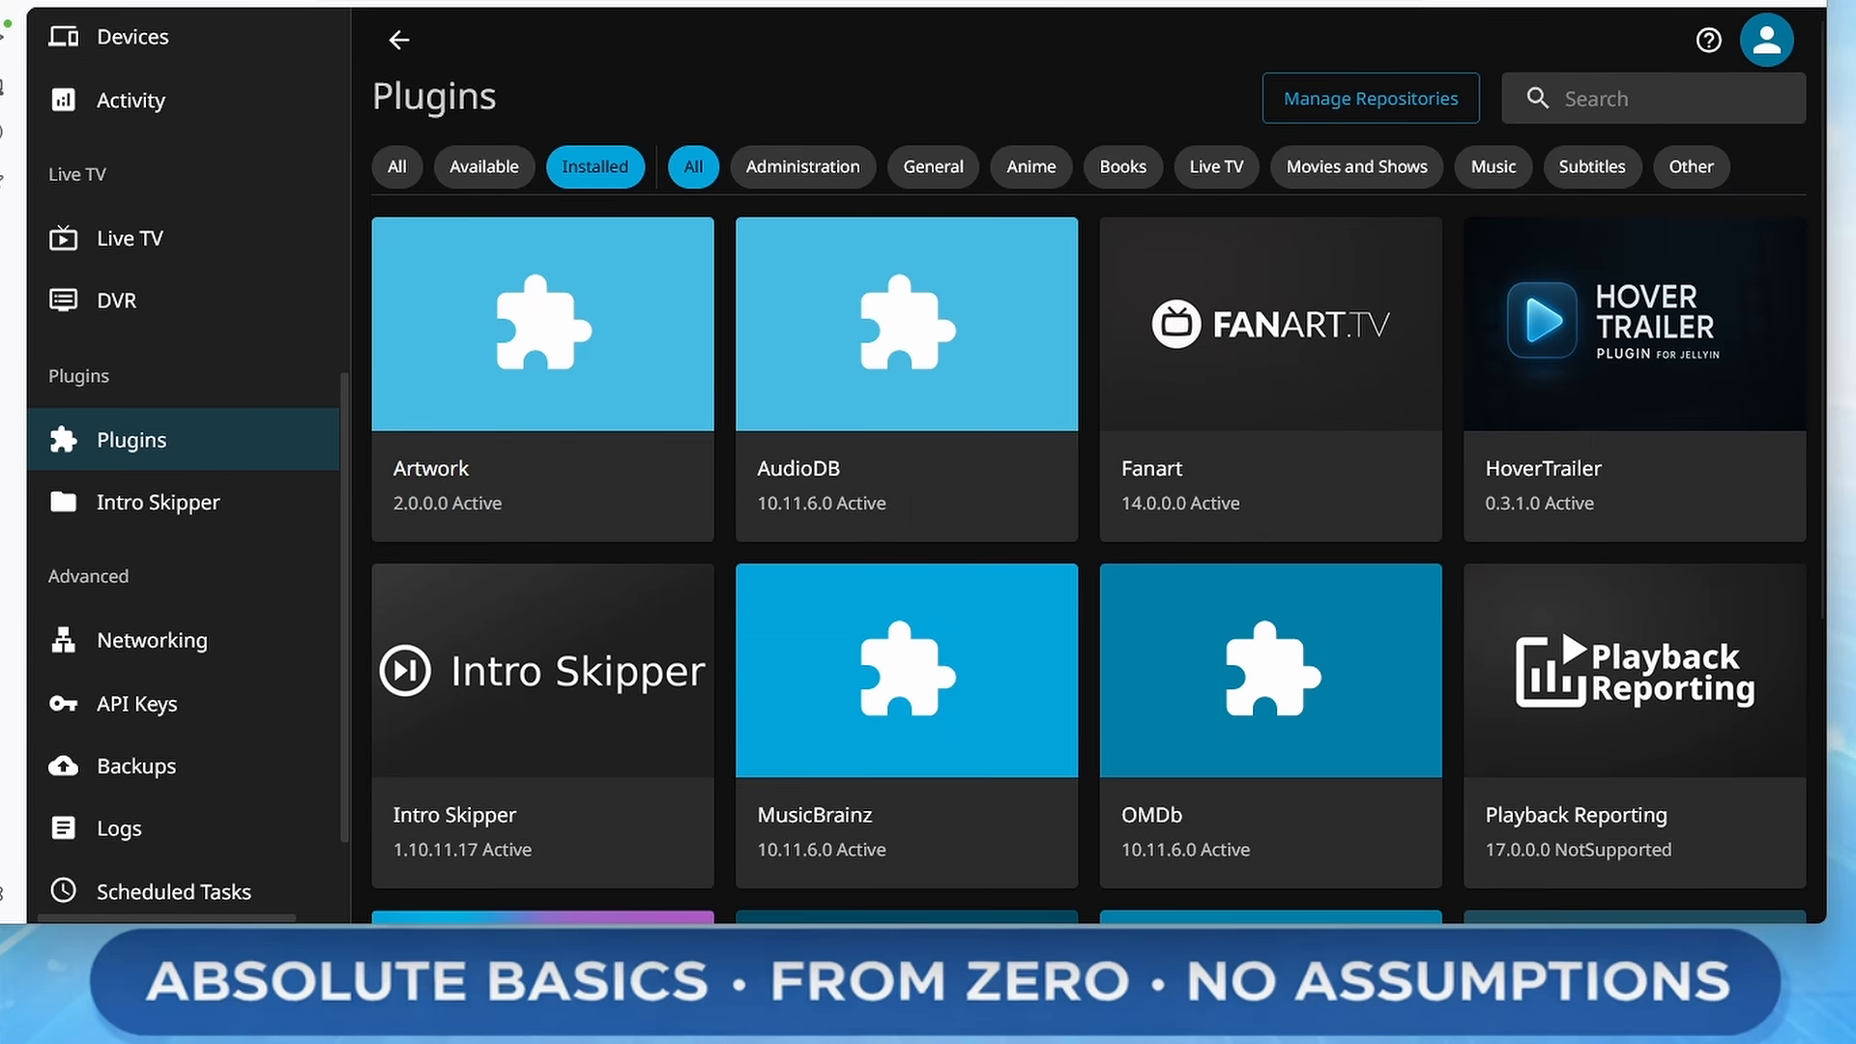
{"action": "left_click", "coordinate": [1710, 314]}
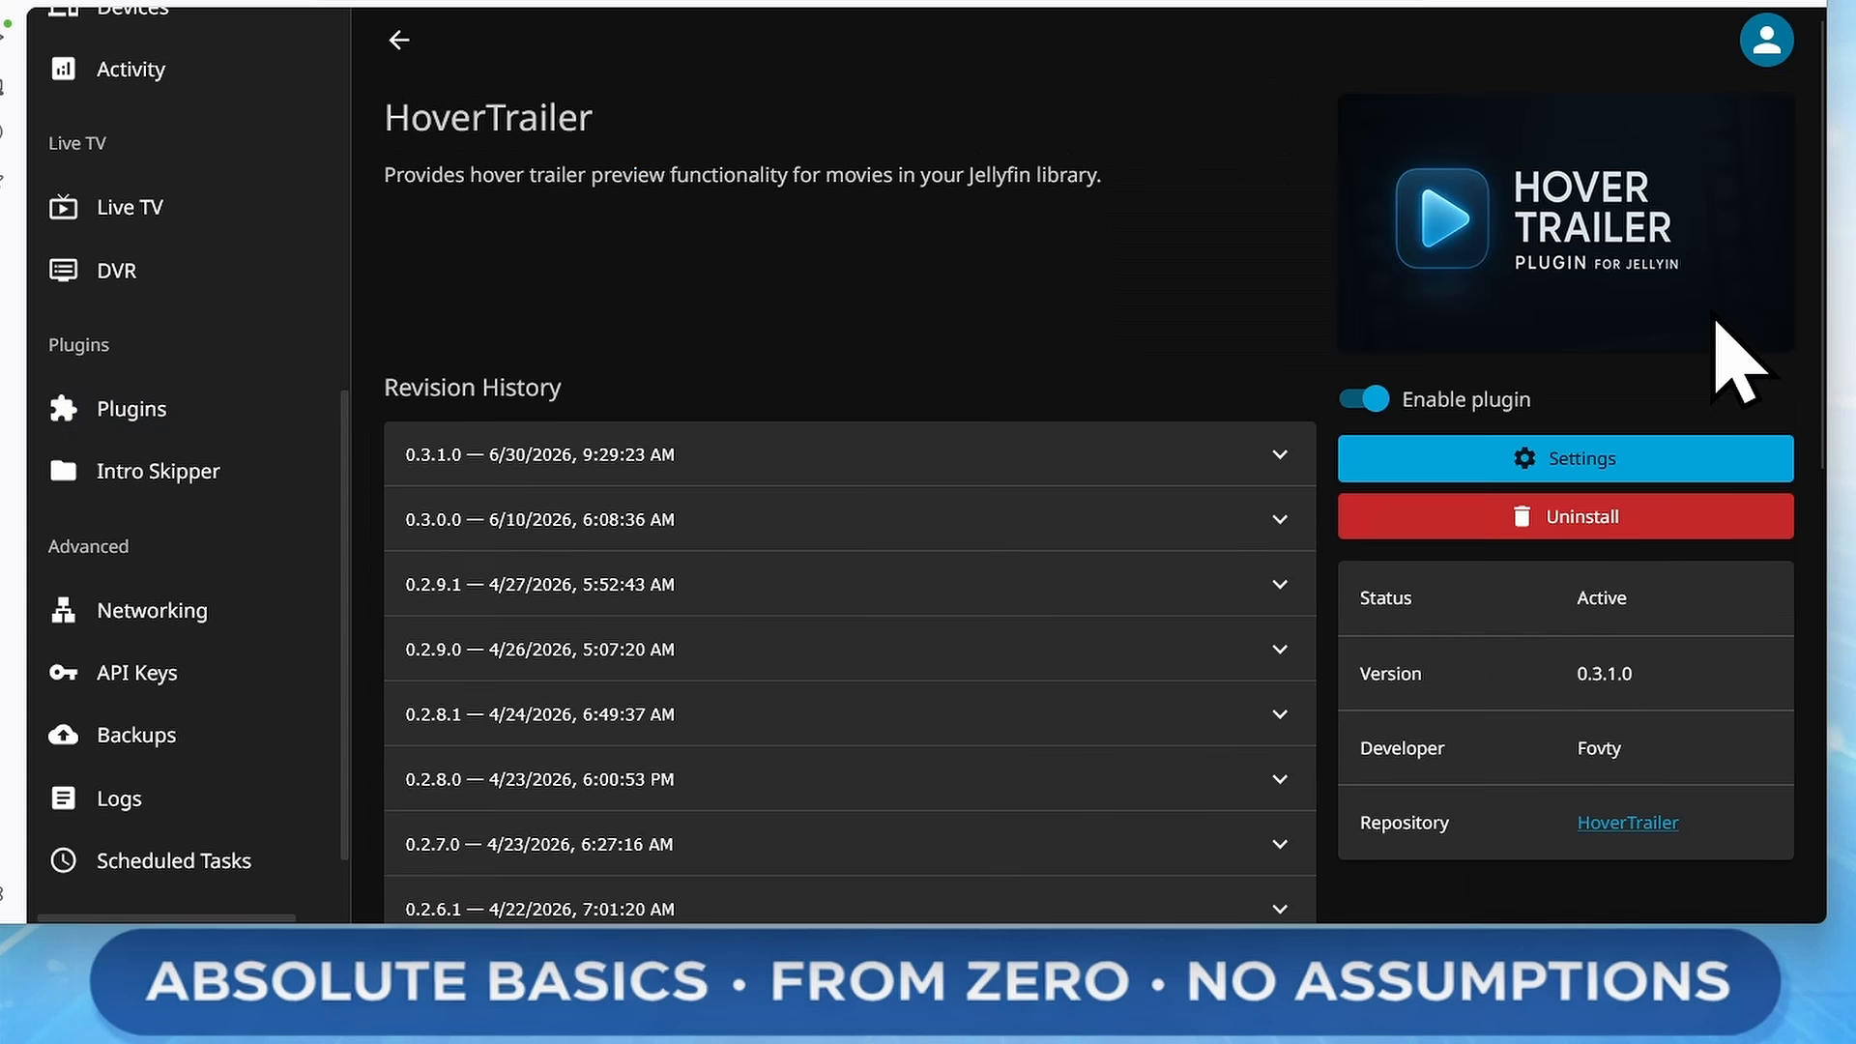
{"action": "left_click", "coordinate": [1571, 462]}
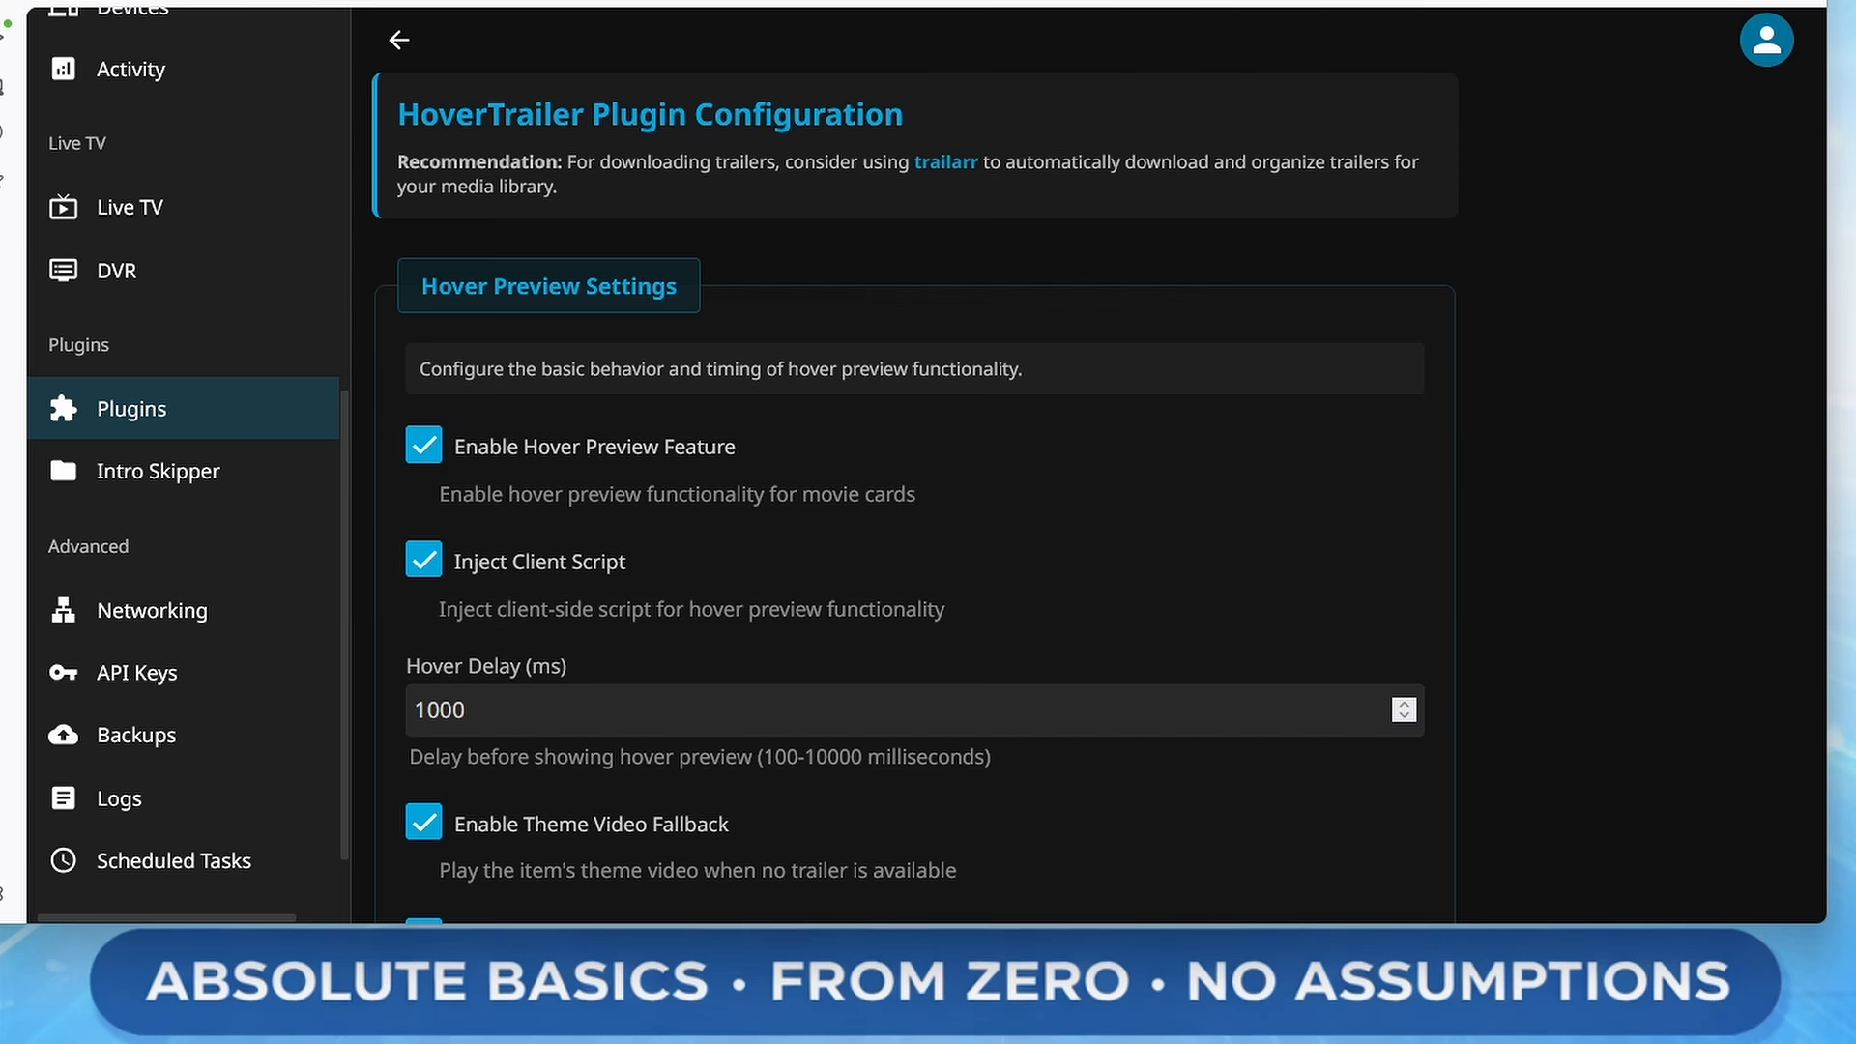
Set the hover delay to 5000 ms
{"action": "scroll", "coordinate": [1541, 560], "scroll_direction": "down", "scroll_amount": 3}
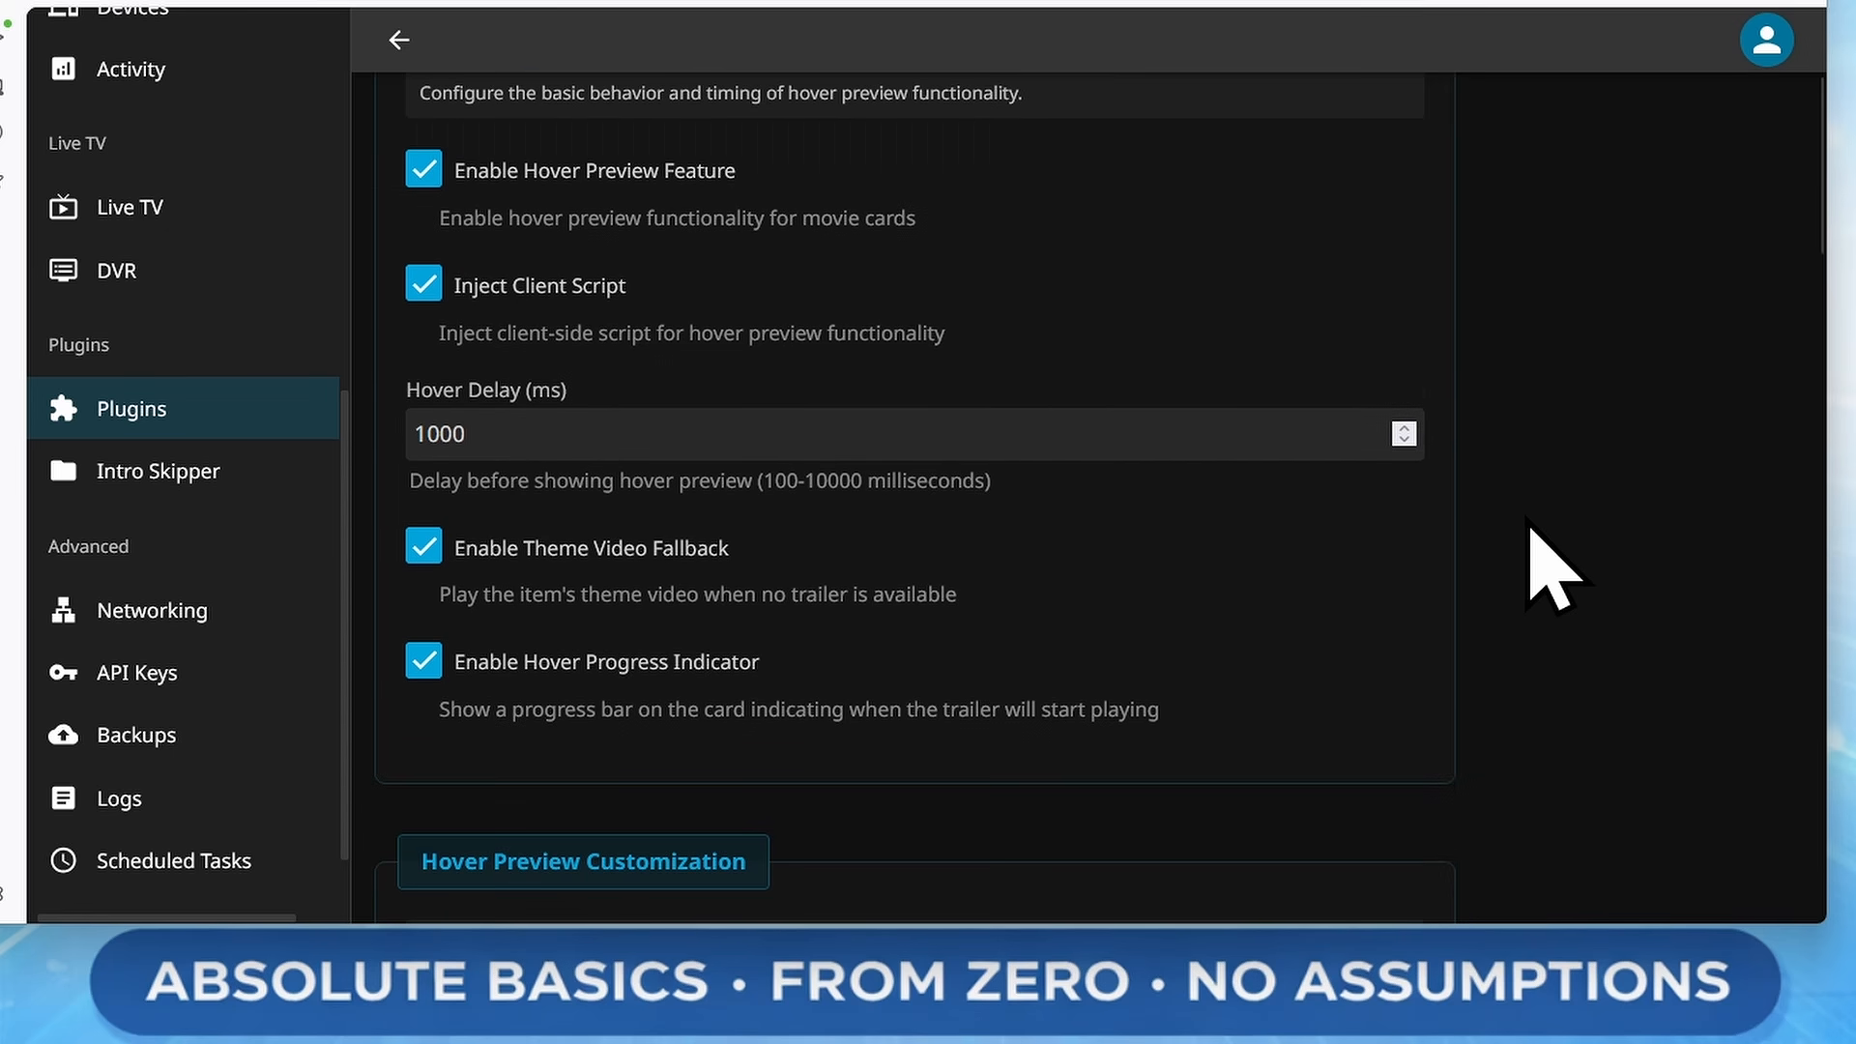
{"action": "left_click_drag", "start_coordinate": [440, 437], "coordinate": [415, 435]}
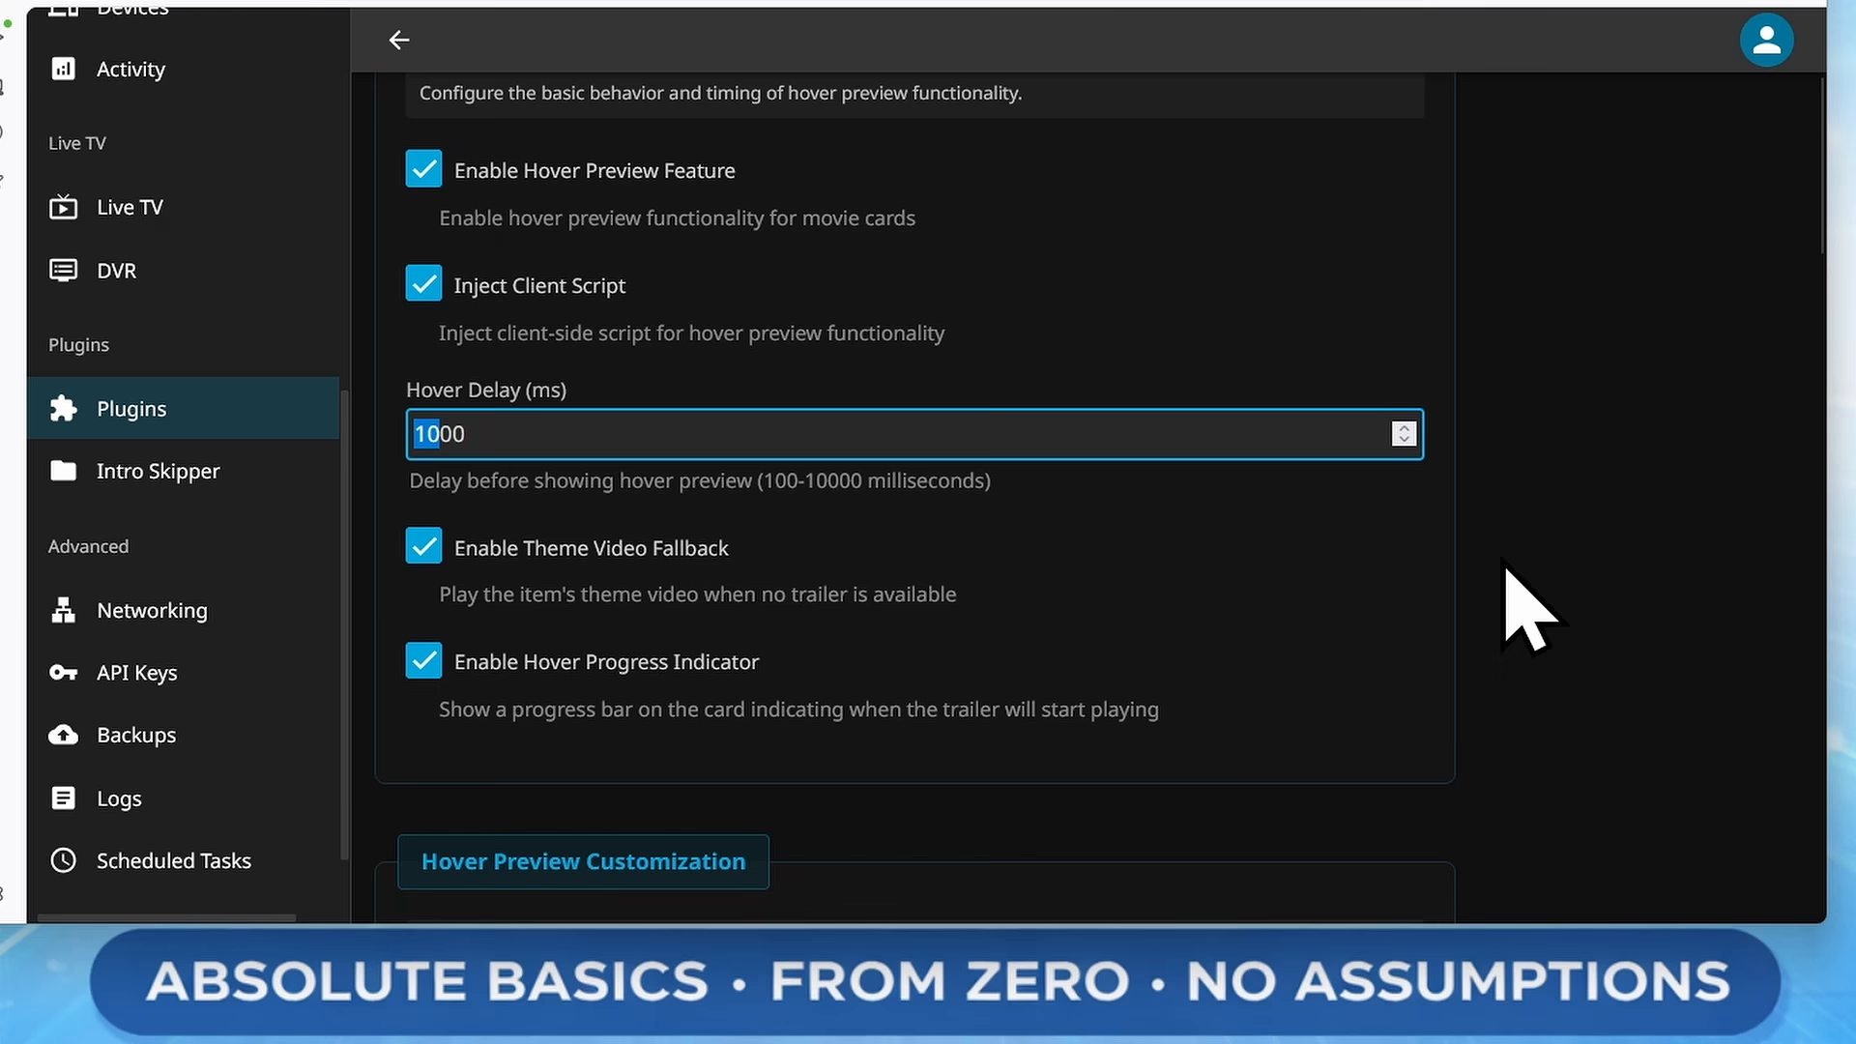
{"action": "type", "text": "5"}
Turn off looping the trailer when it ends and save the plugin configuration
{"action": "scroll", "coordinate": [1509, 580], "scroll_direction": "down", "scroll_amount": 8}
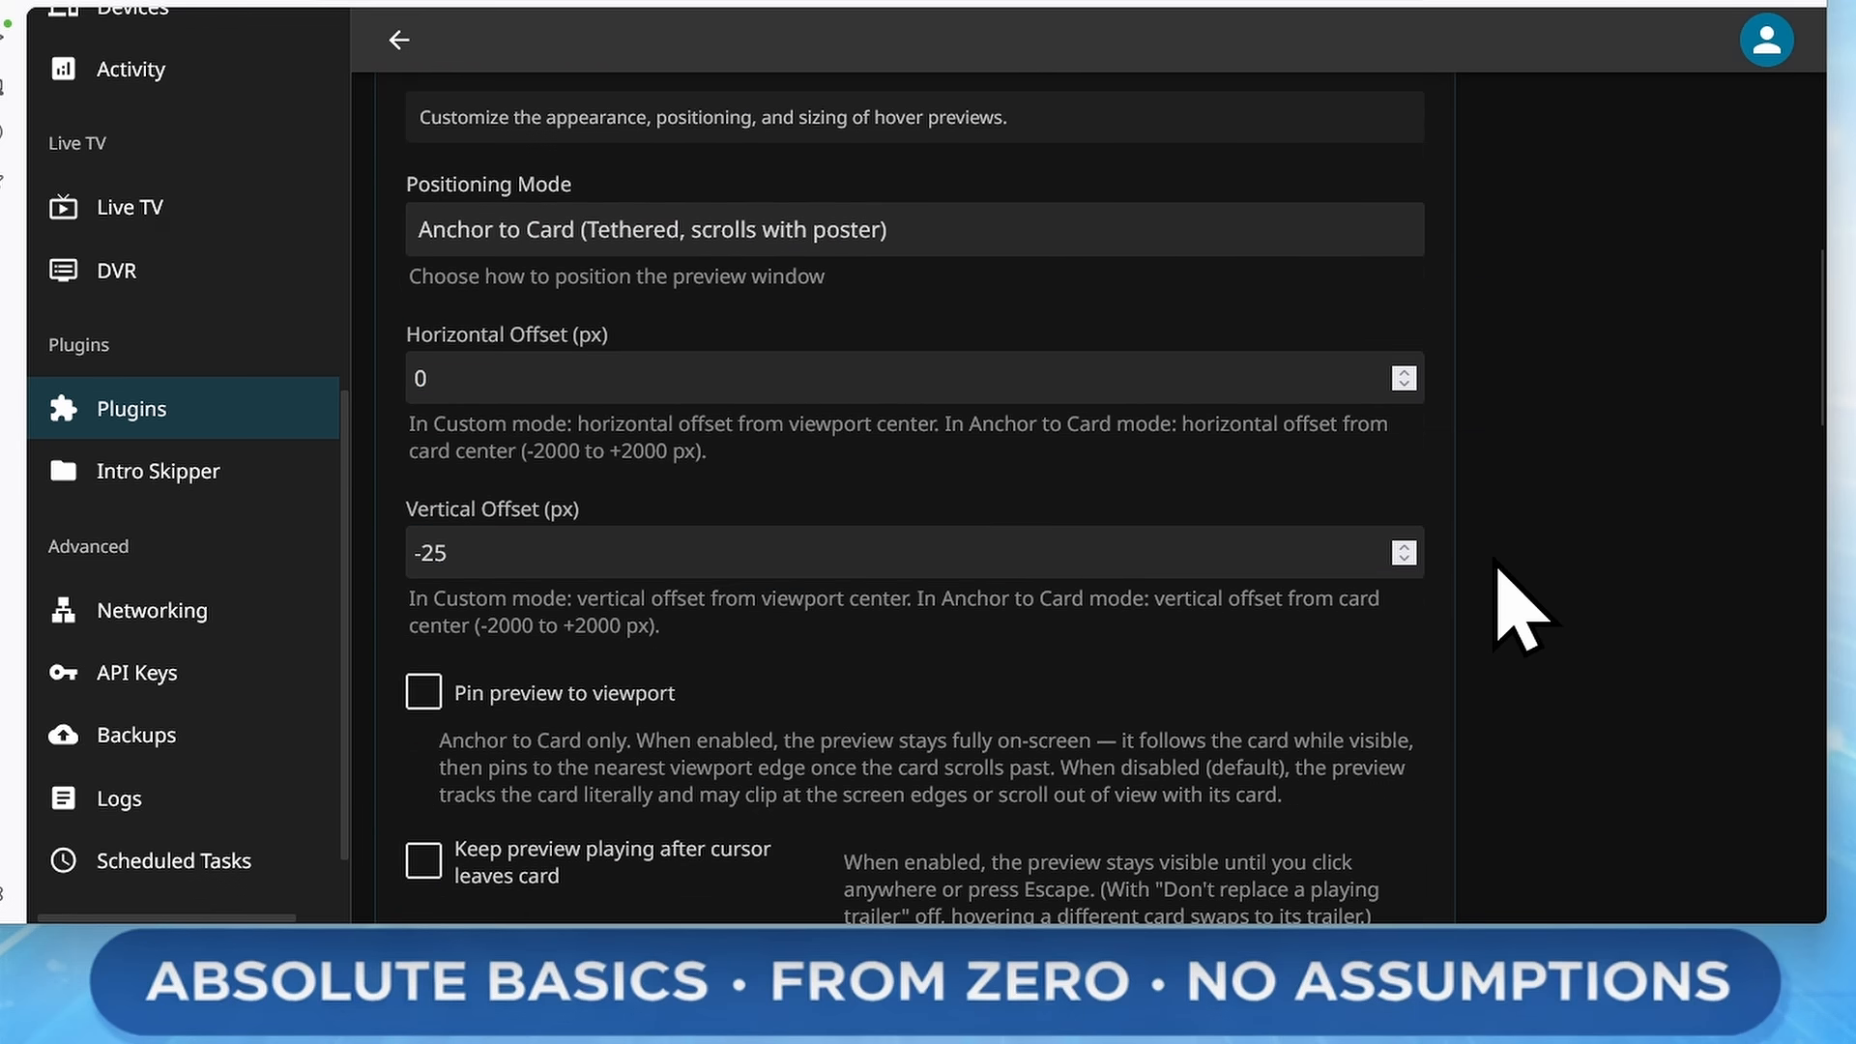
{"action": "scroll", "coordinate": [1518, 609], "scroll_direction": "down", "scroll_amount": 5}
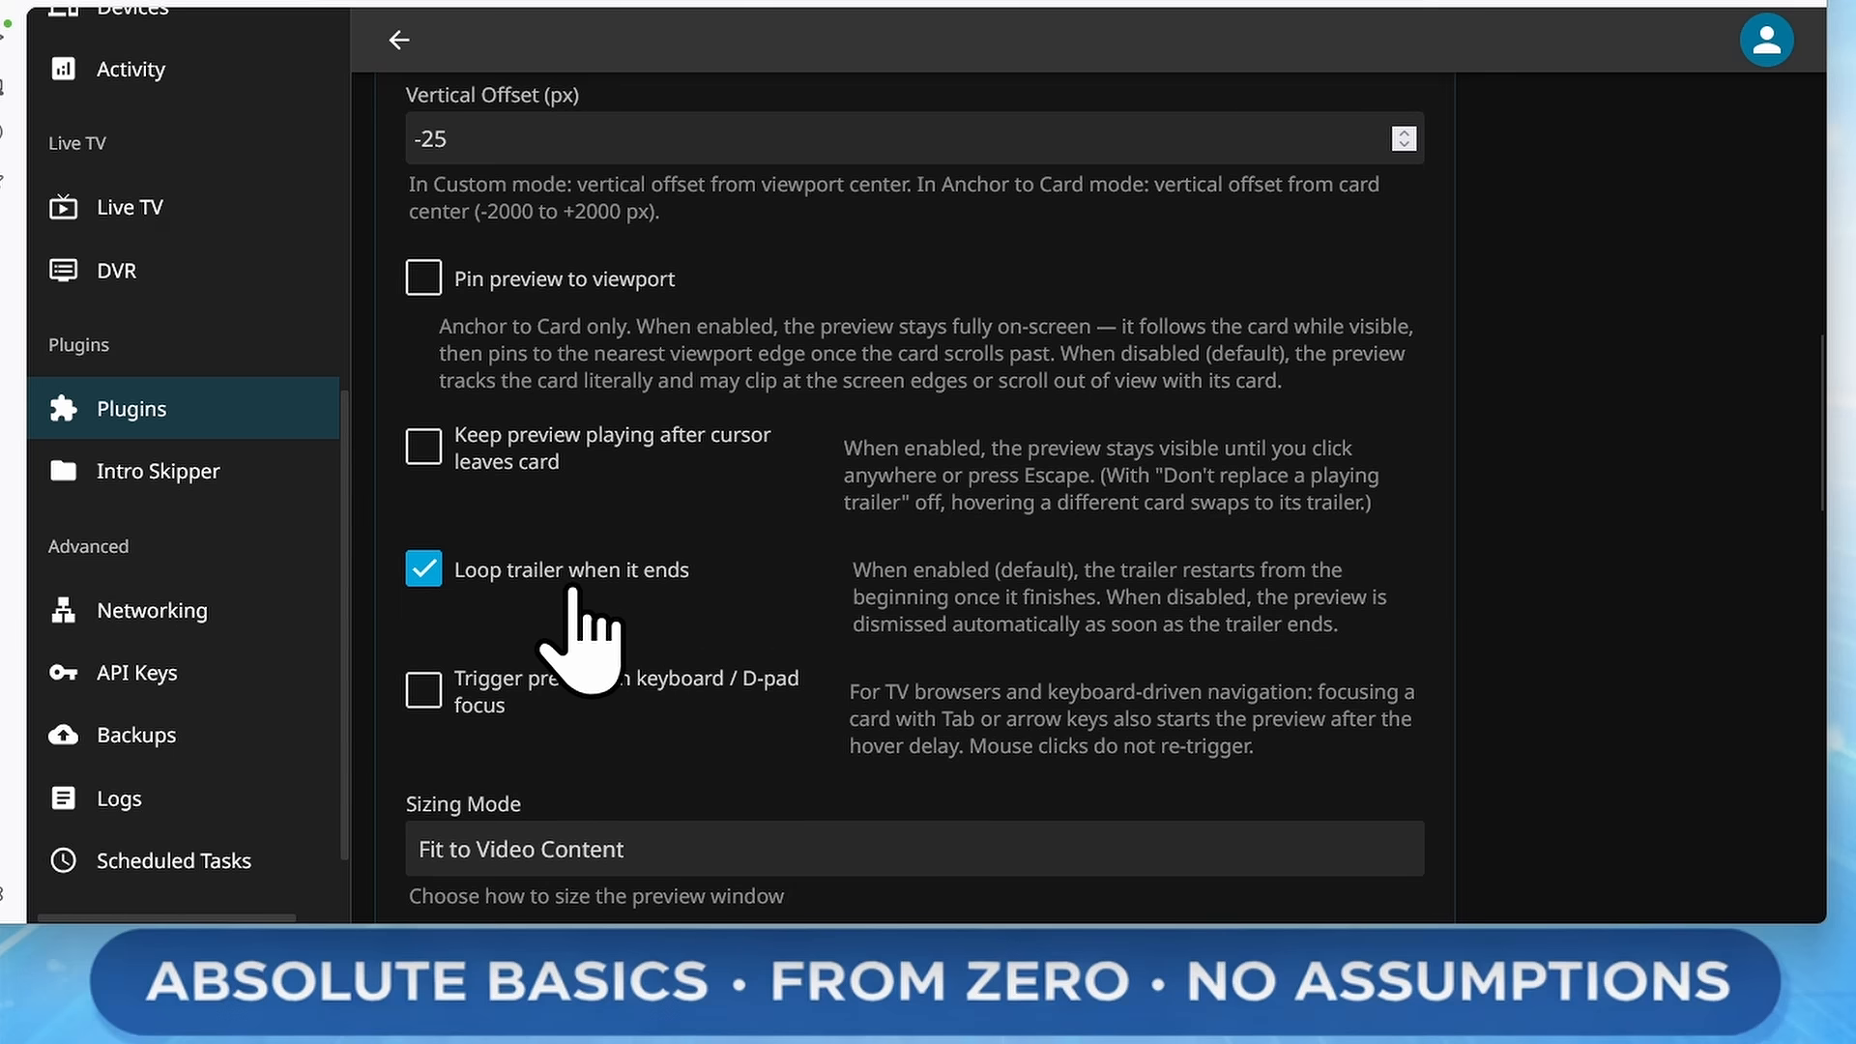
{"action": "left_click", "coordinate": [601, 578]}
{"action": "scroll", "coordinate": [1634, 619], "scroll_direction": "down", "scroll_amount": 7}
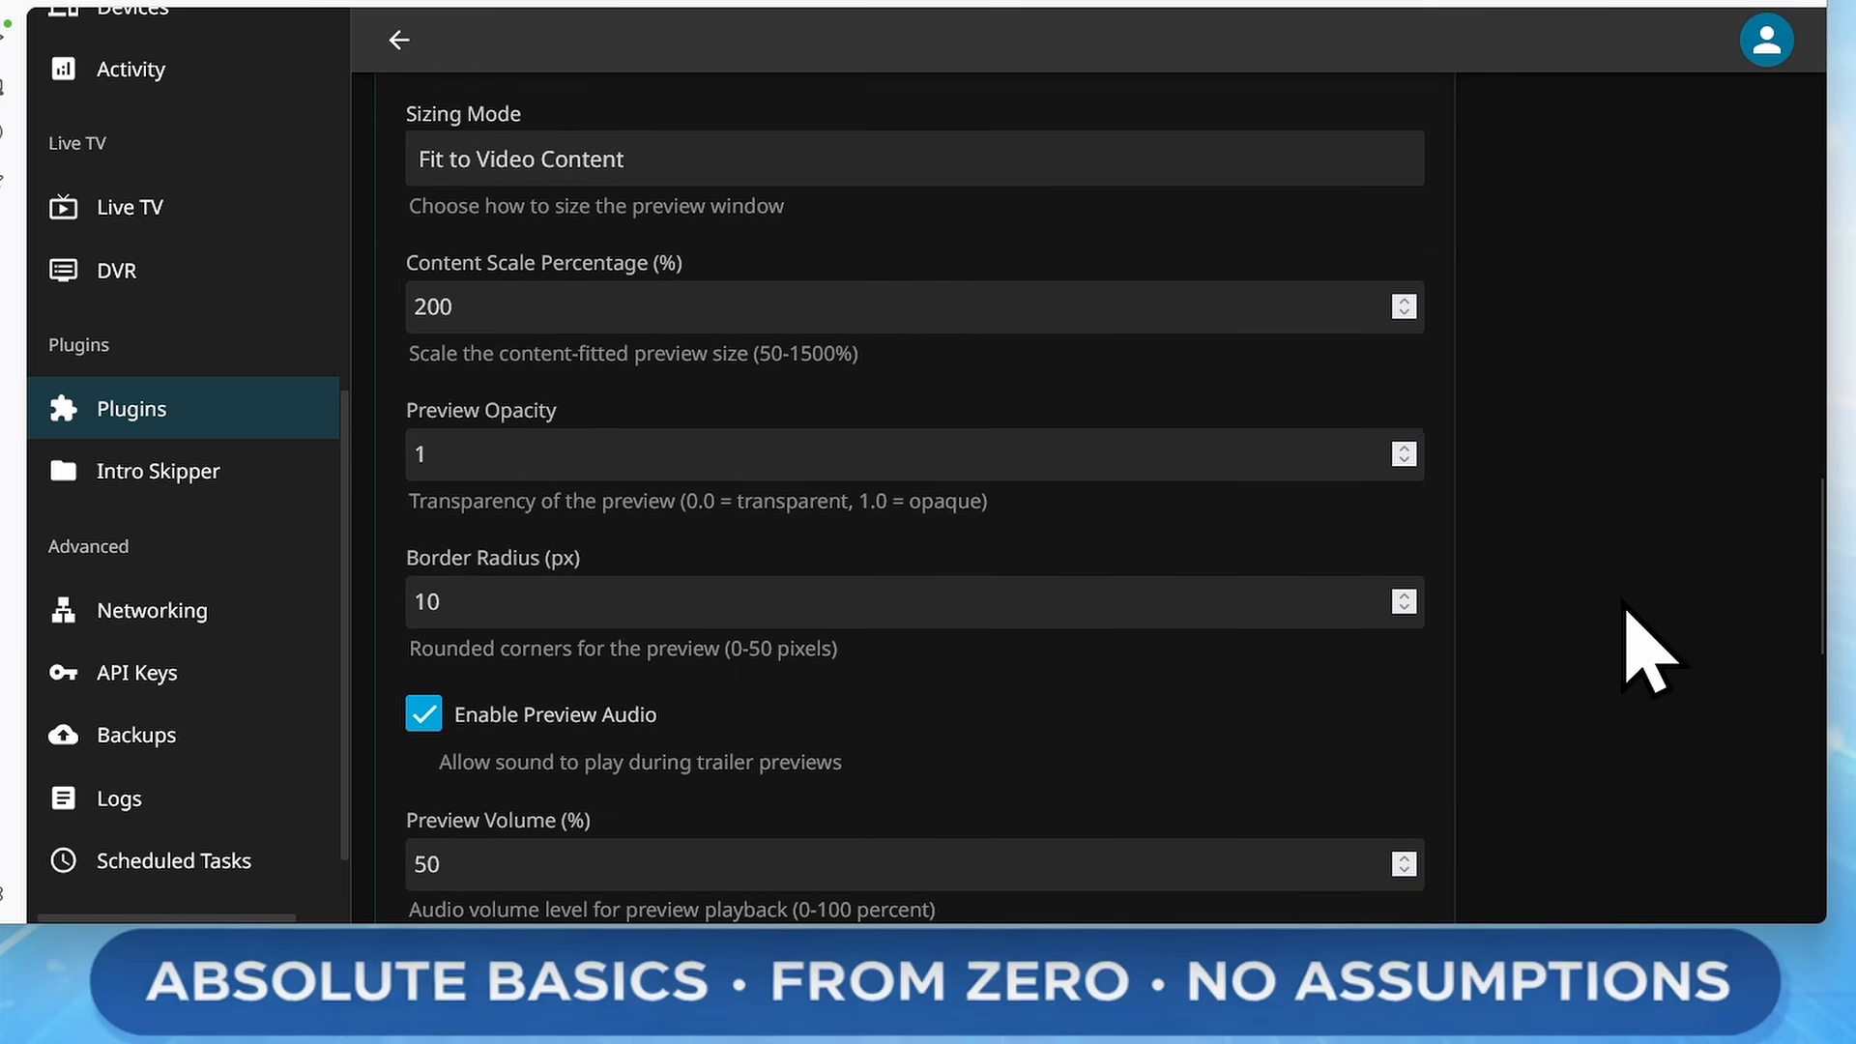
{"action": "scroll", "coordinate": [1626, 611], "scroll_direction": "down", "scroll_amount": 6}
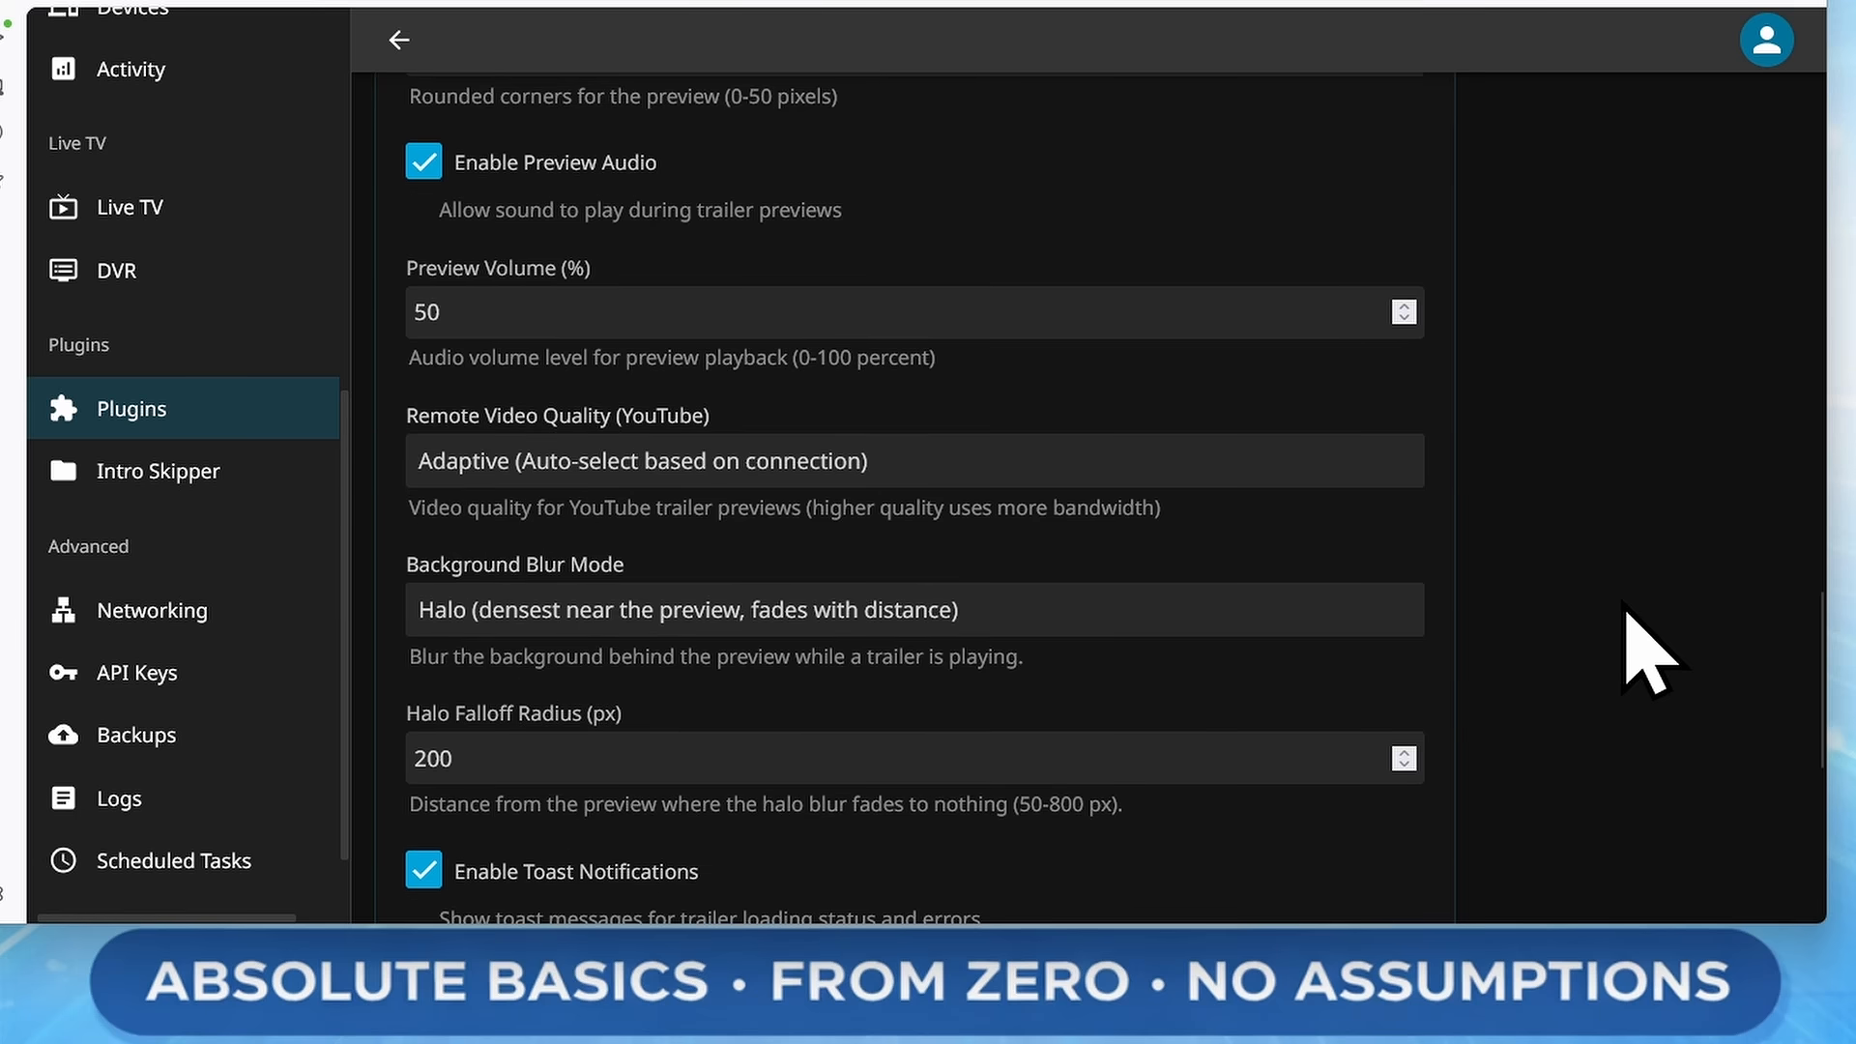
{"action": "scroll", "coordinate": [1625, 609], "scroll_direction": "down", "scroll_amount": 7}
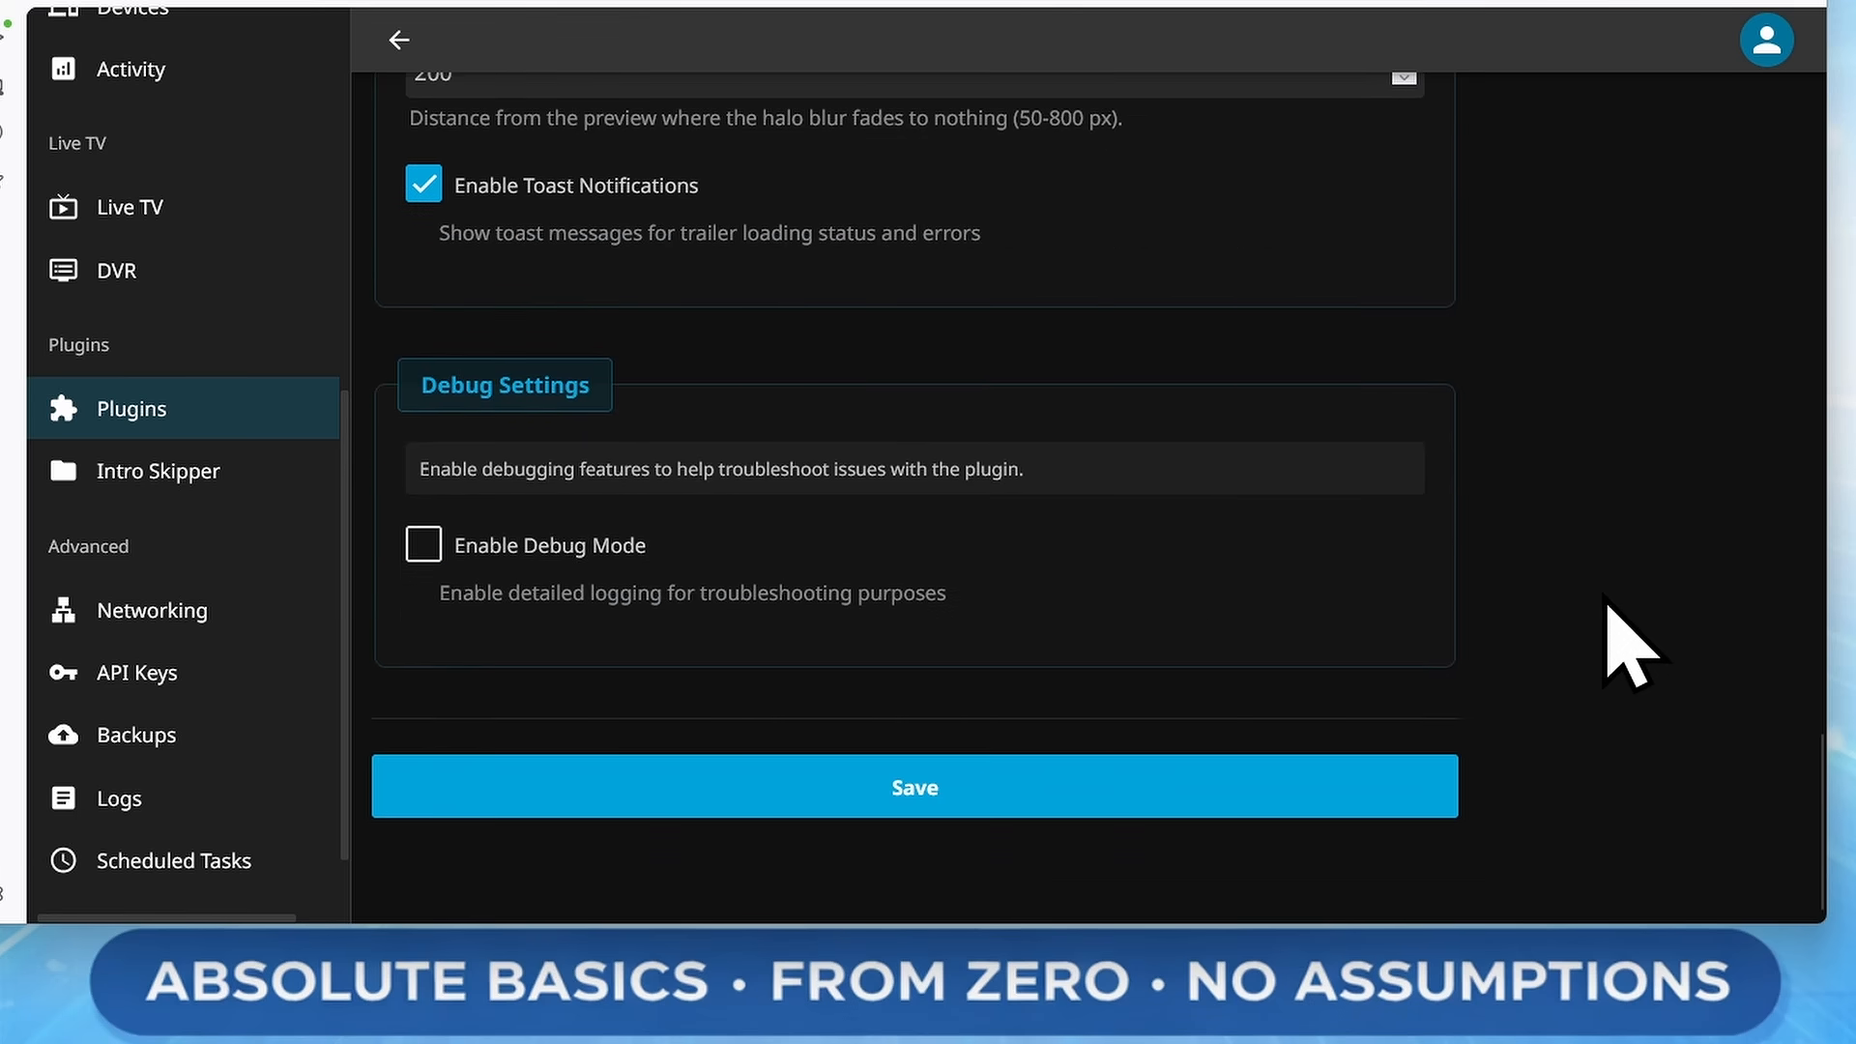
{"action": "left_click", "coordinate": [1008, 801]}
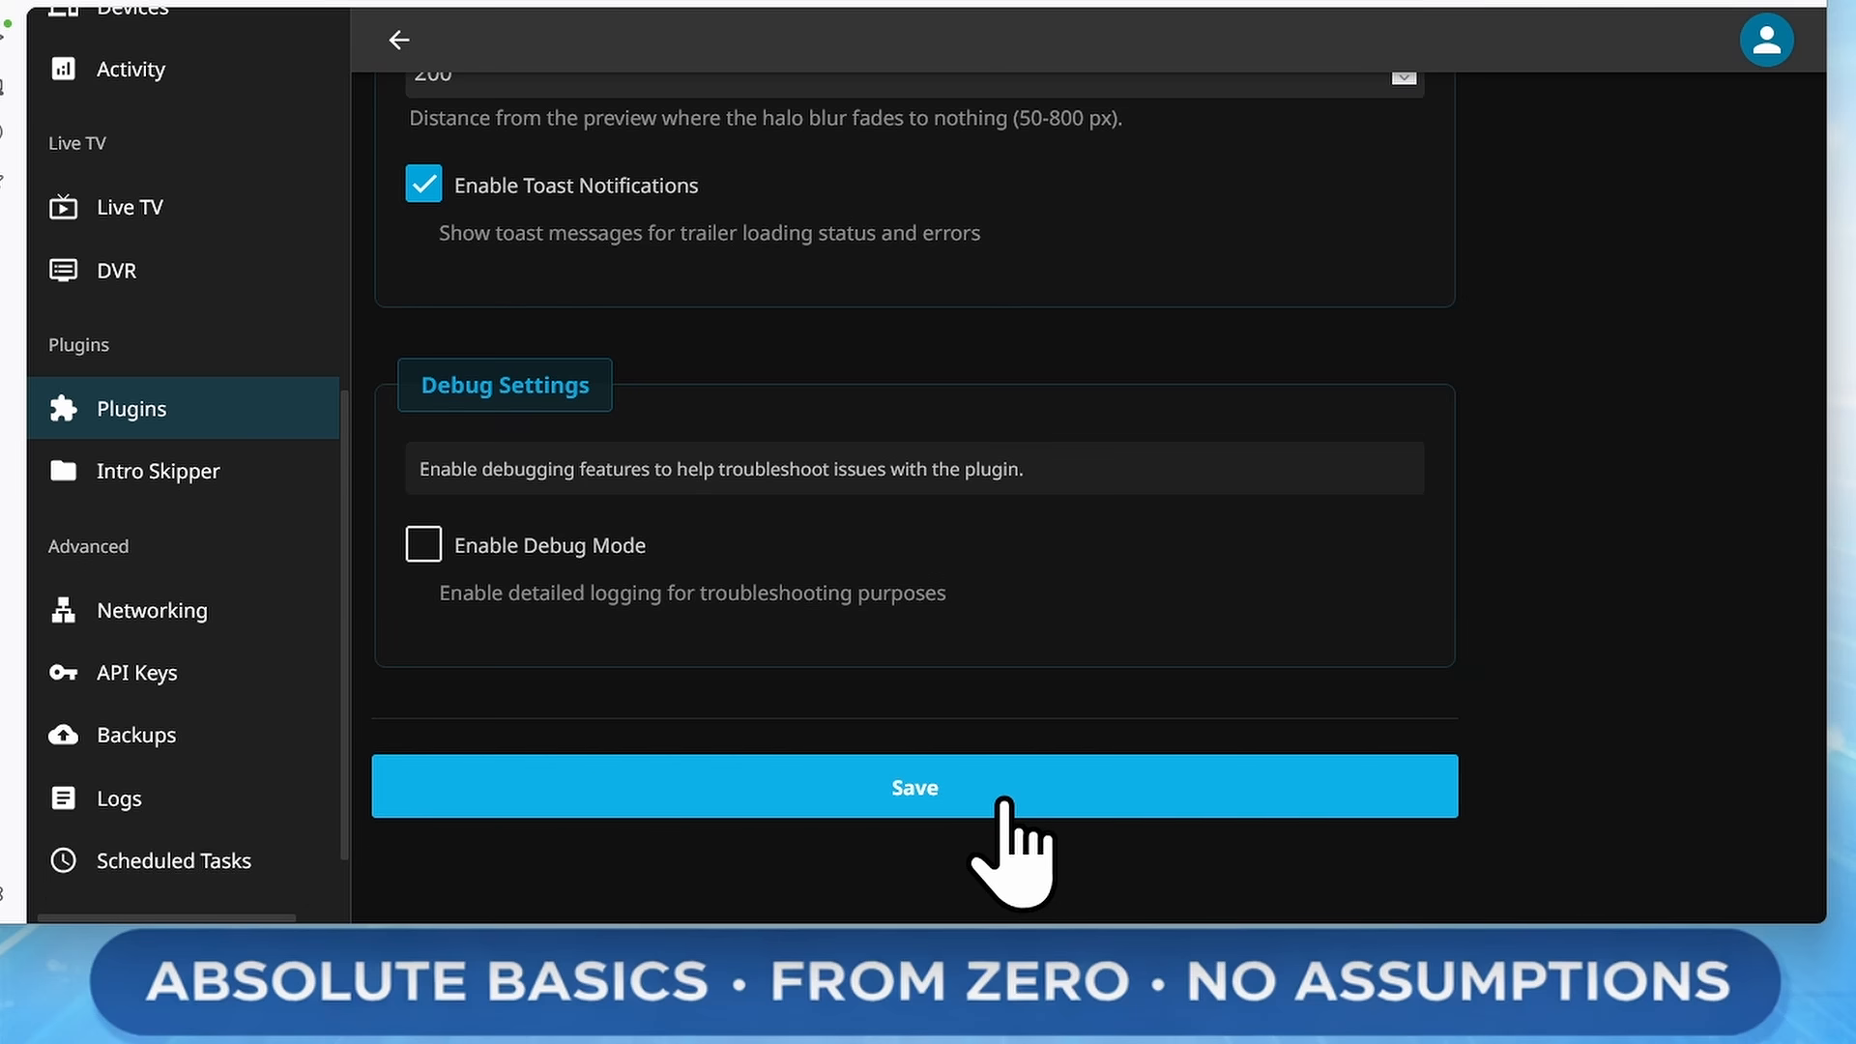
Return to the home screen and open the Movies library
{"action": "scroll", "coordinate": [251, 687], "scroll_direction": "up", "scroll_amount": 7}
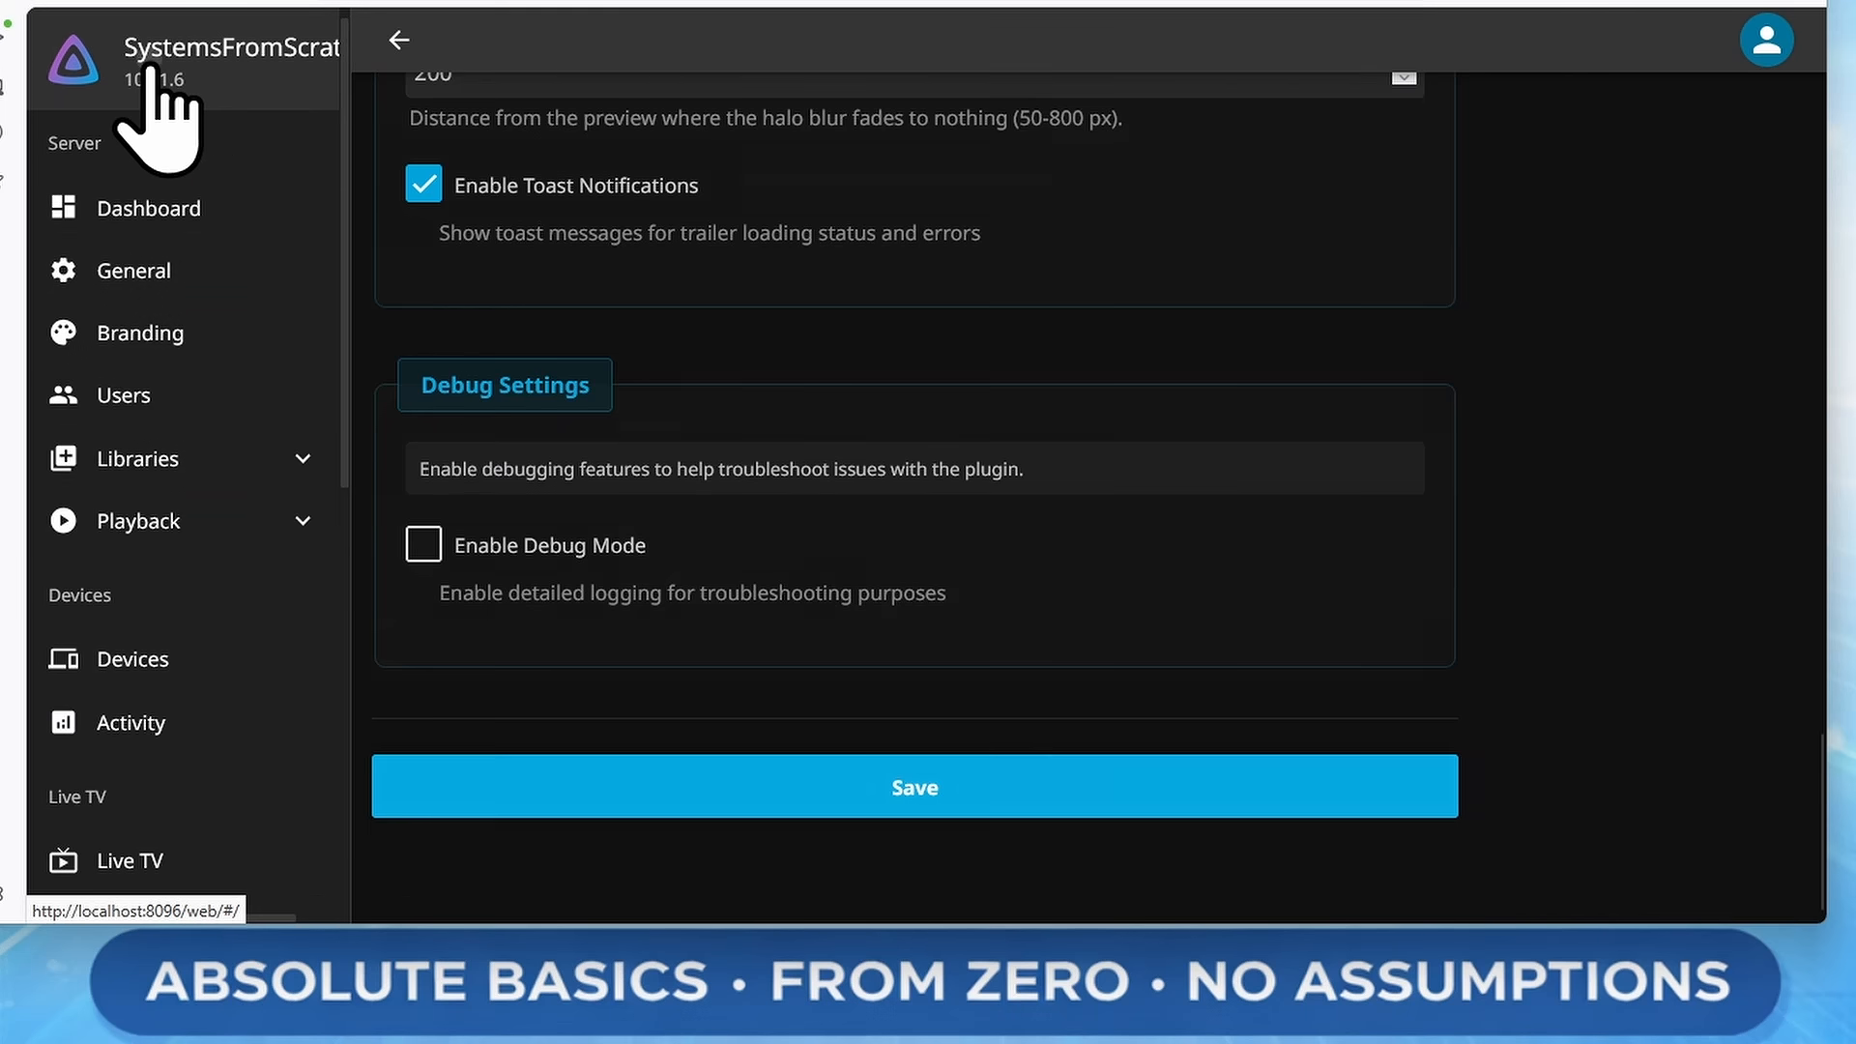
{"action": "left_click", "coordinate": [147, 78]}
{"action": "left_click", "coordinate": [319, 303]}
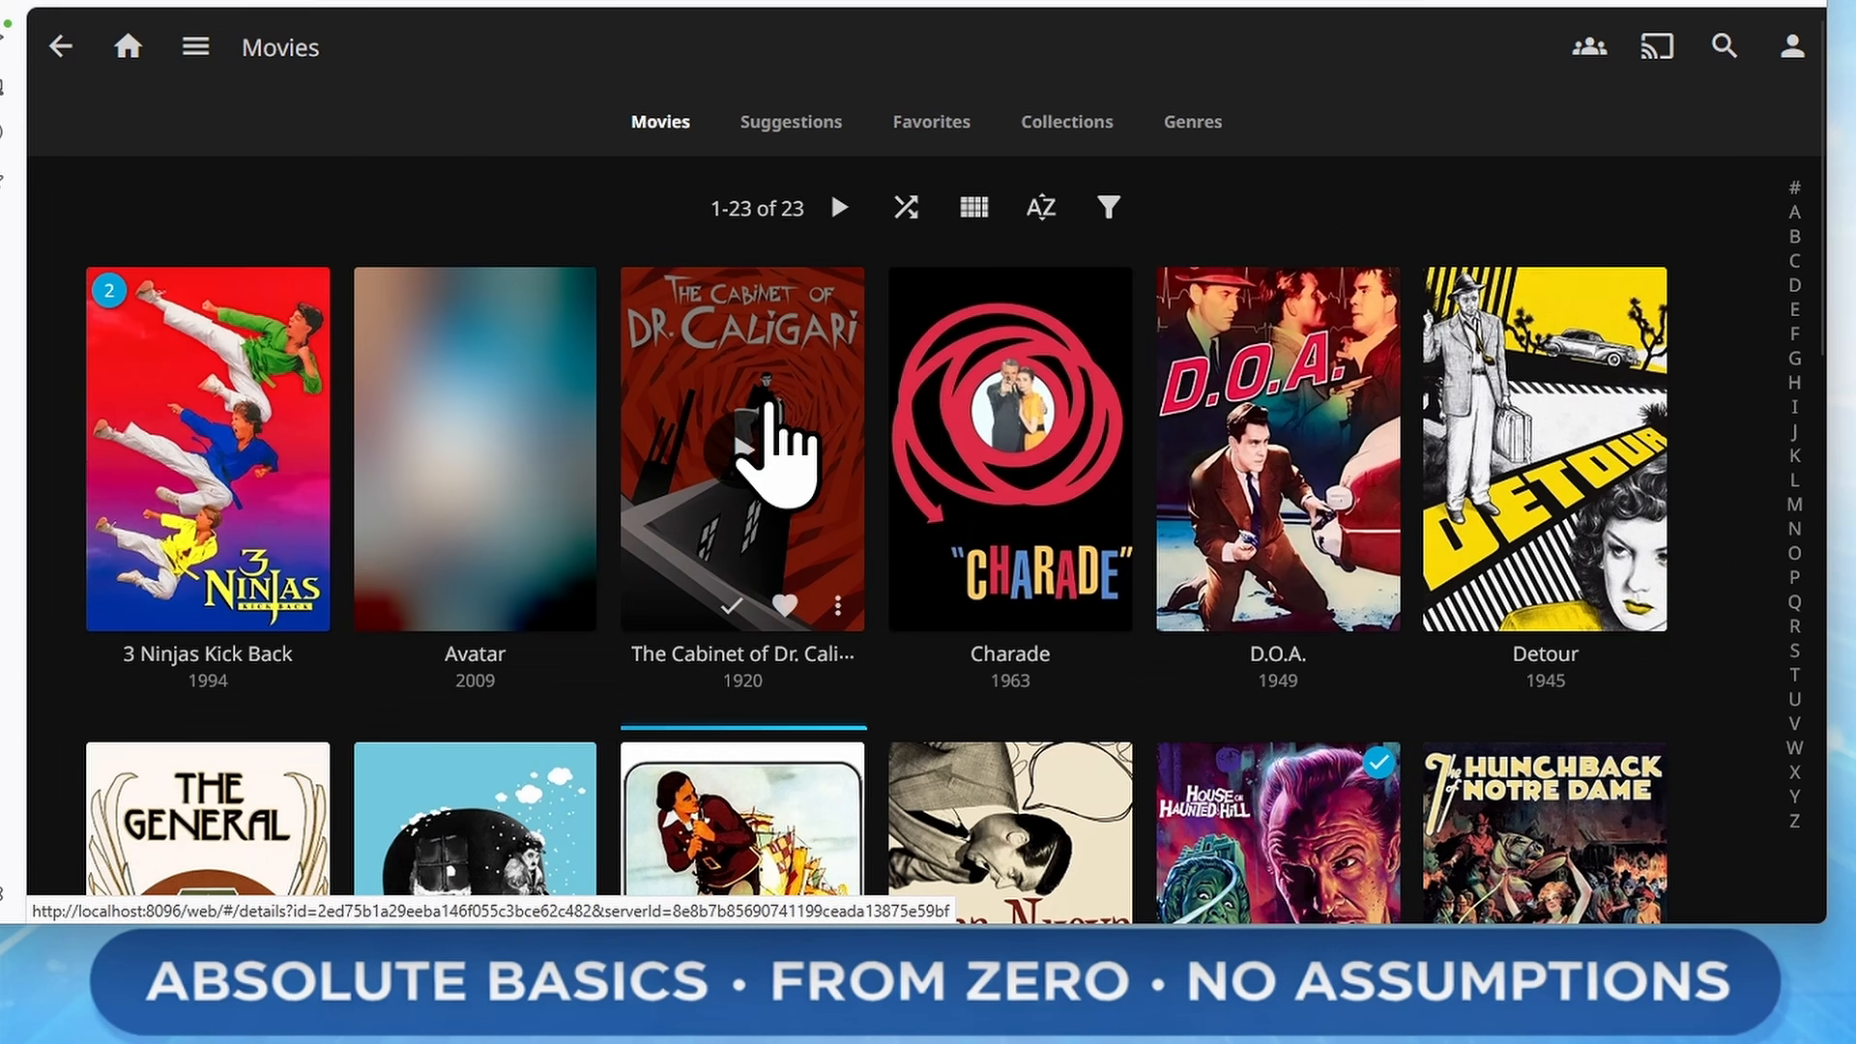
Hover over movie posters in the Movies library to preview their trailers
{"action": "left_click", "coordinate": [769, 404]}
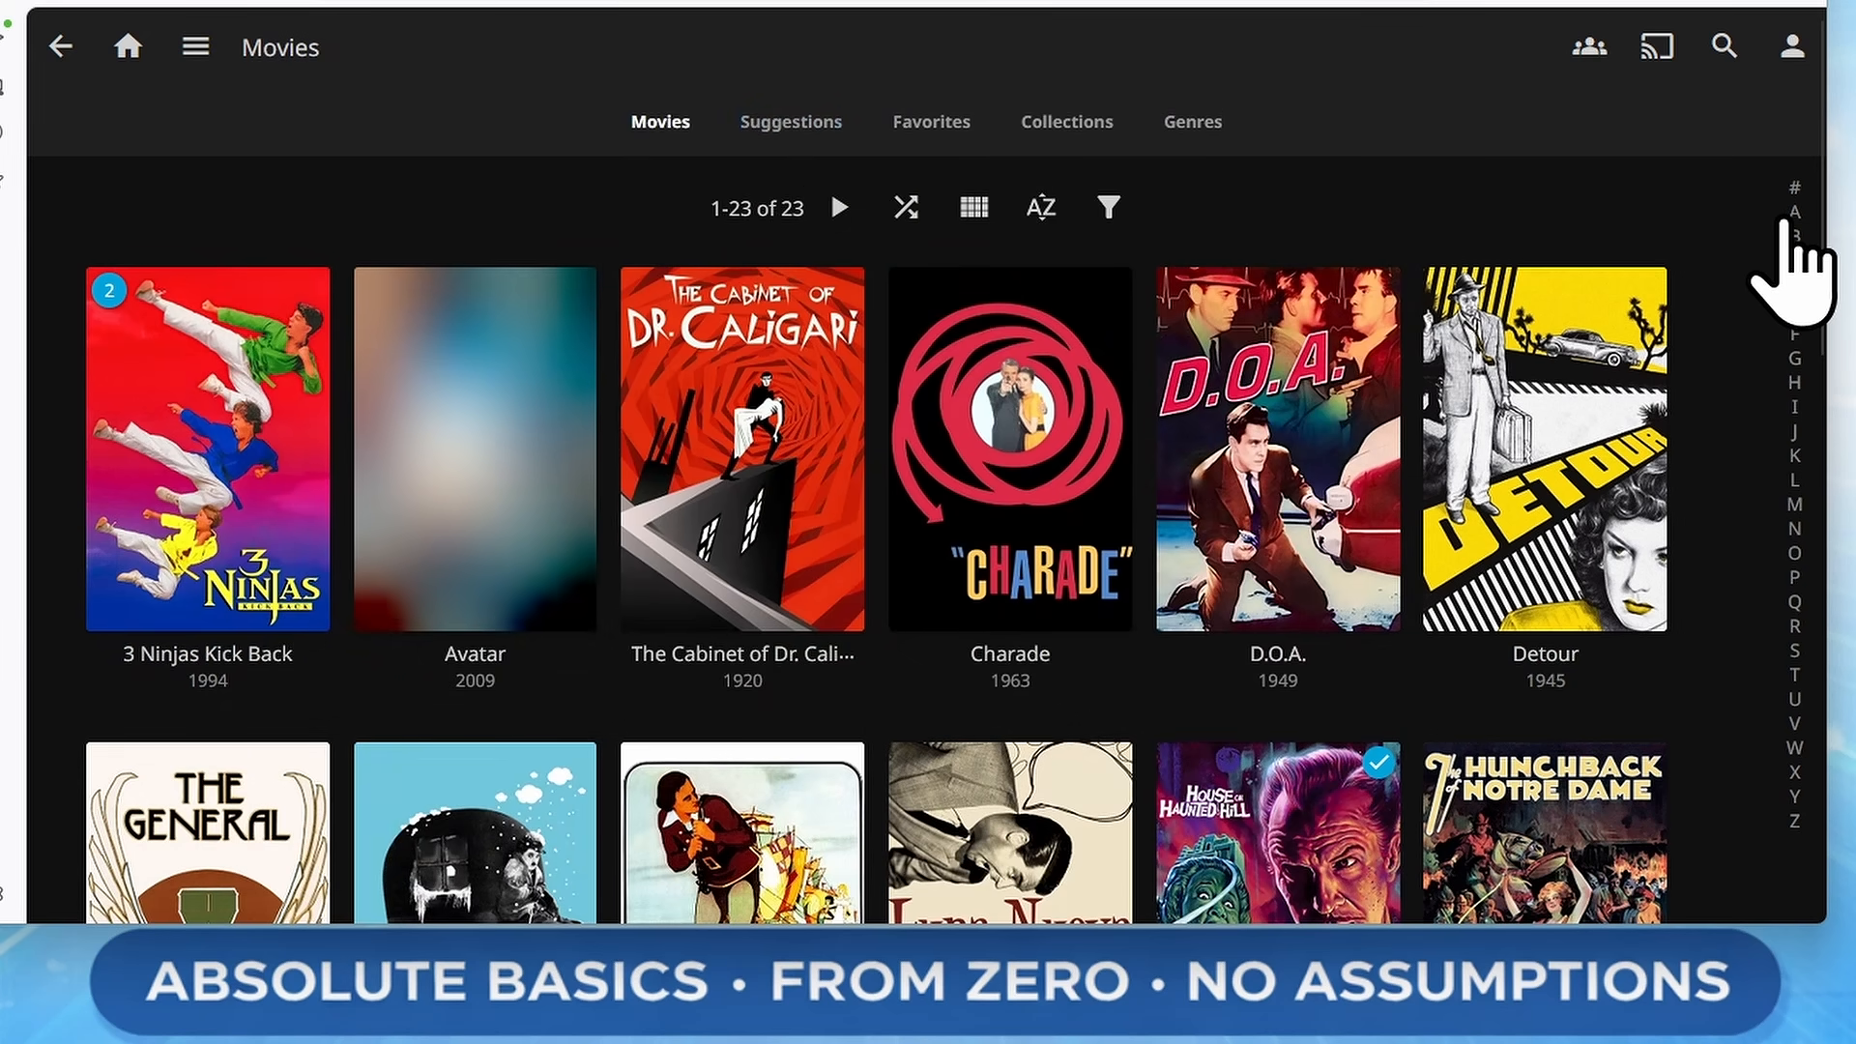
{"action": "scroll", "coordinate": [1790, 257], "scroll_direction": "down", "scroll_amount": 6}
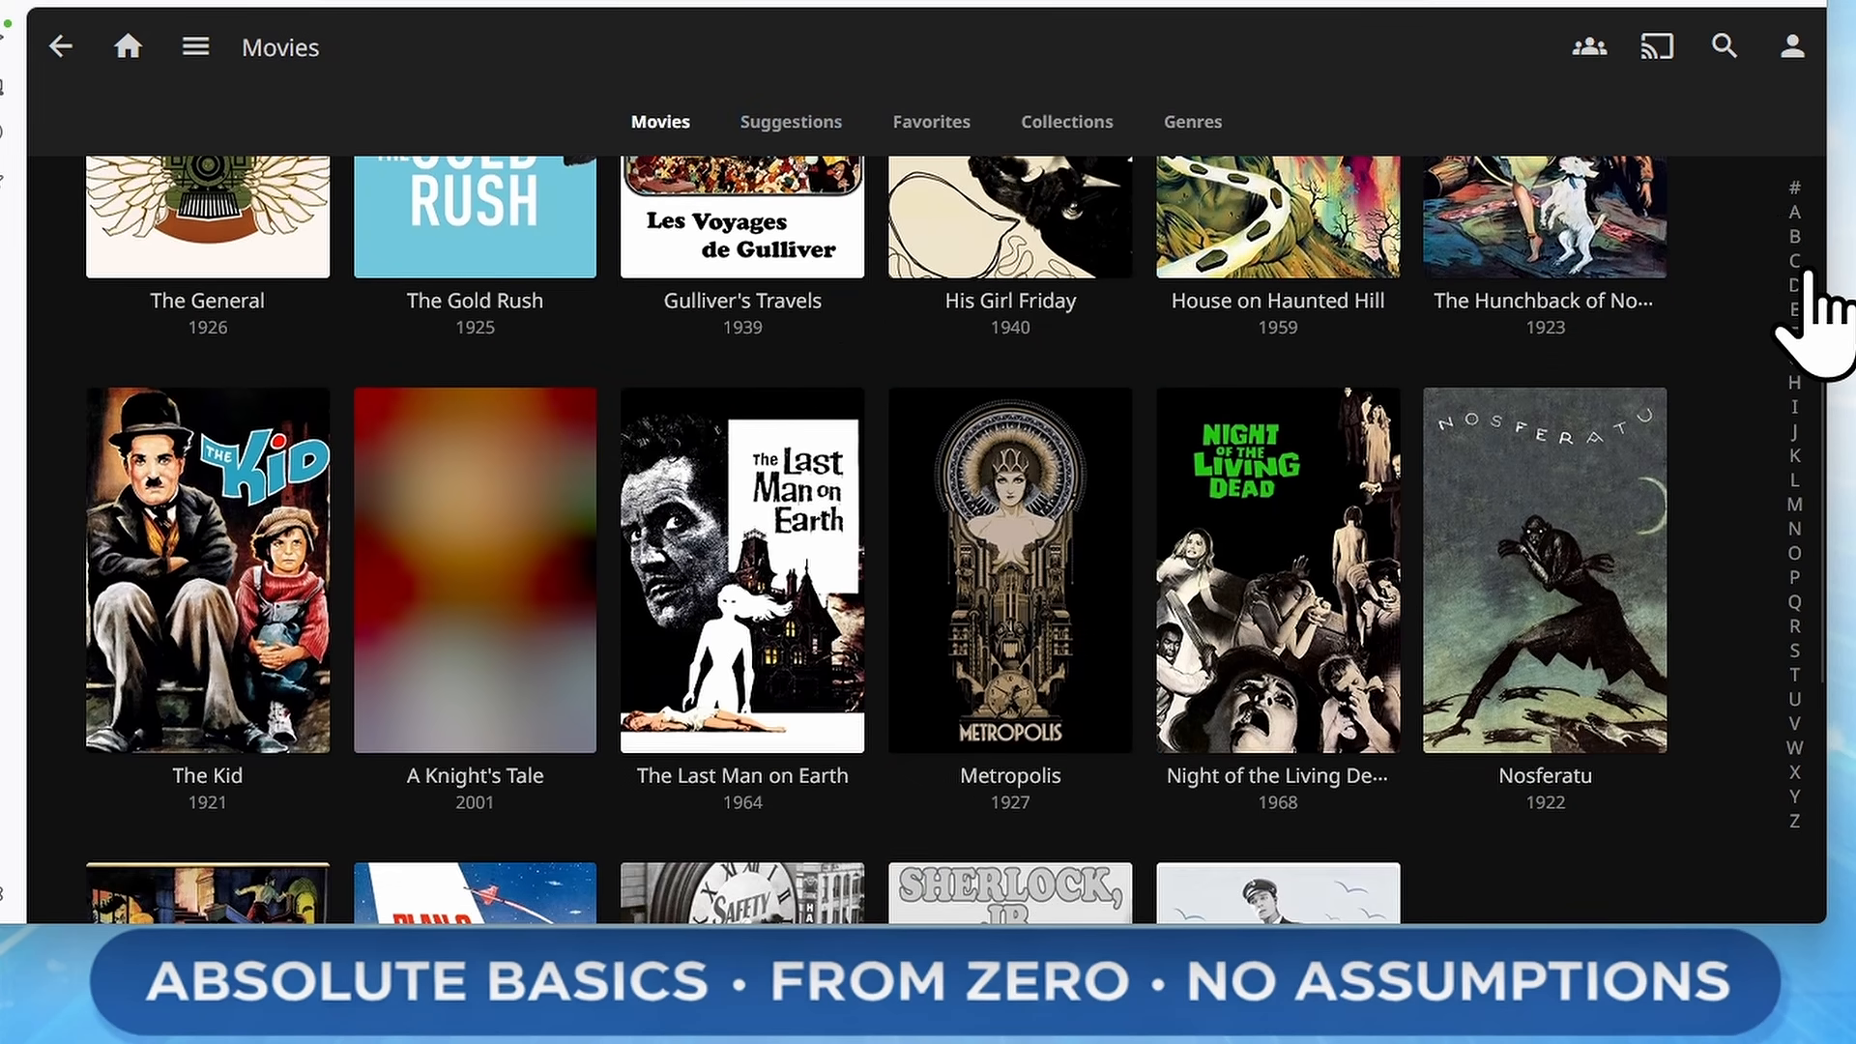
{"action": "mouse_move", "coordinate": [1255, 541]}
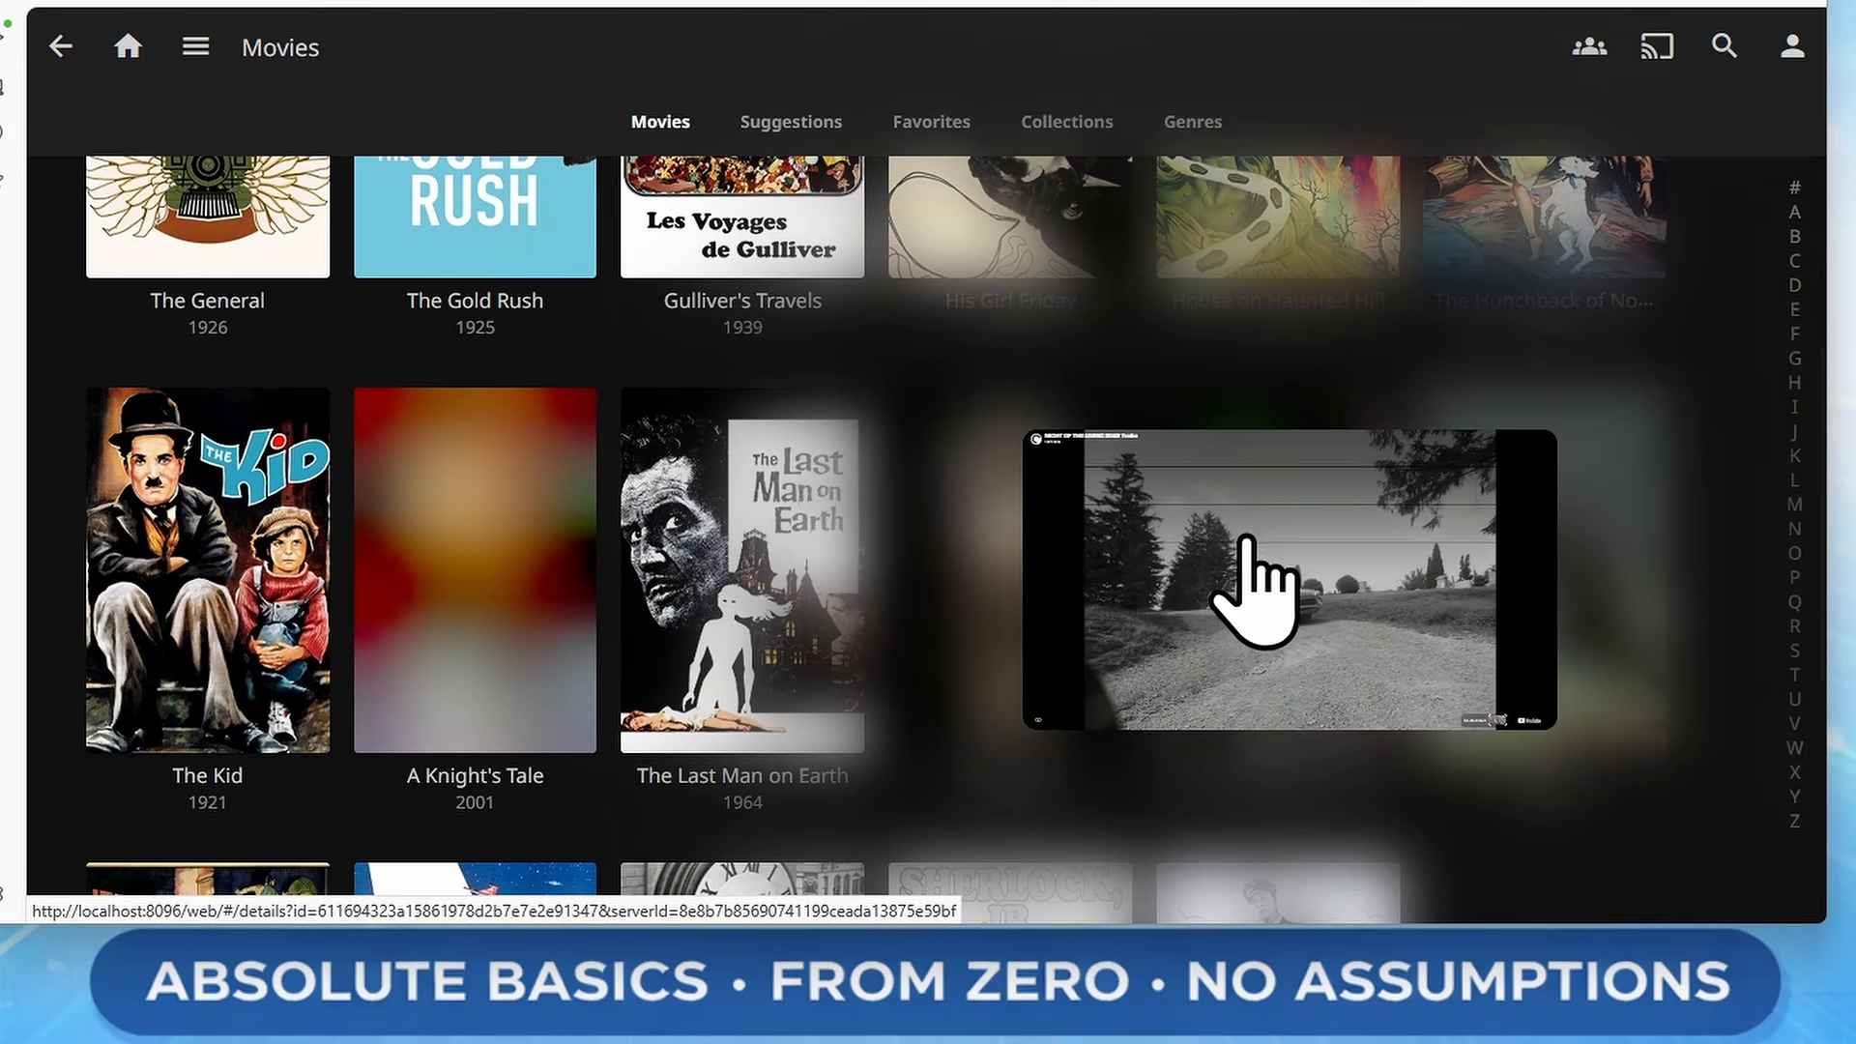
{"action": "scroll", "coordinate": [1777, 764], "scroll_direction": "up", "scroll_amount": 8}
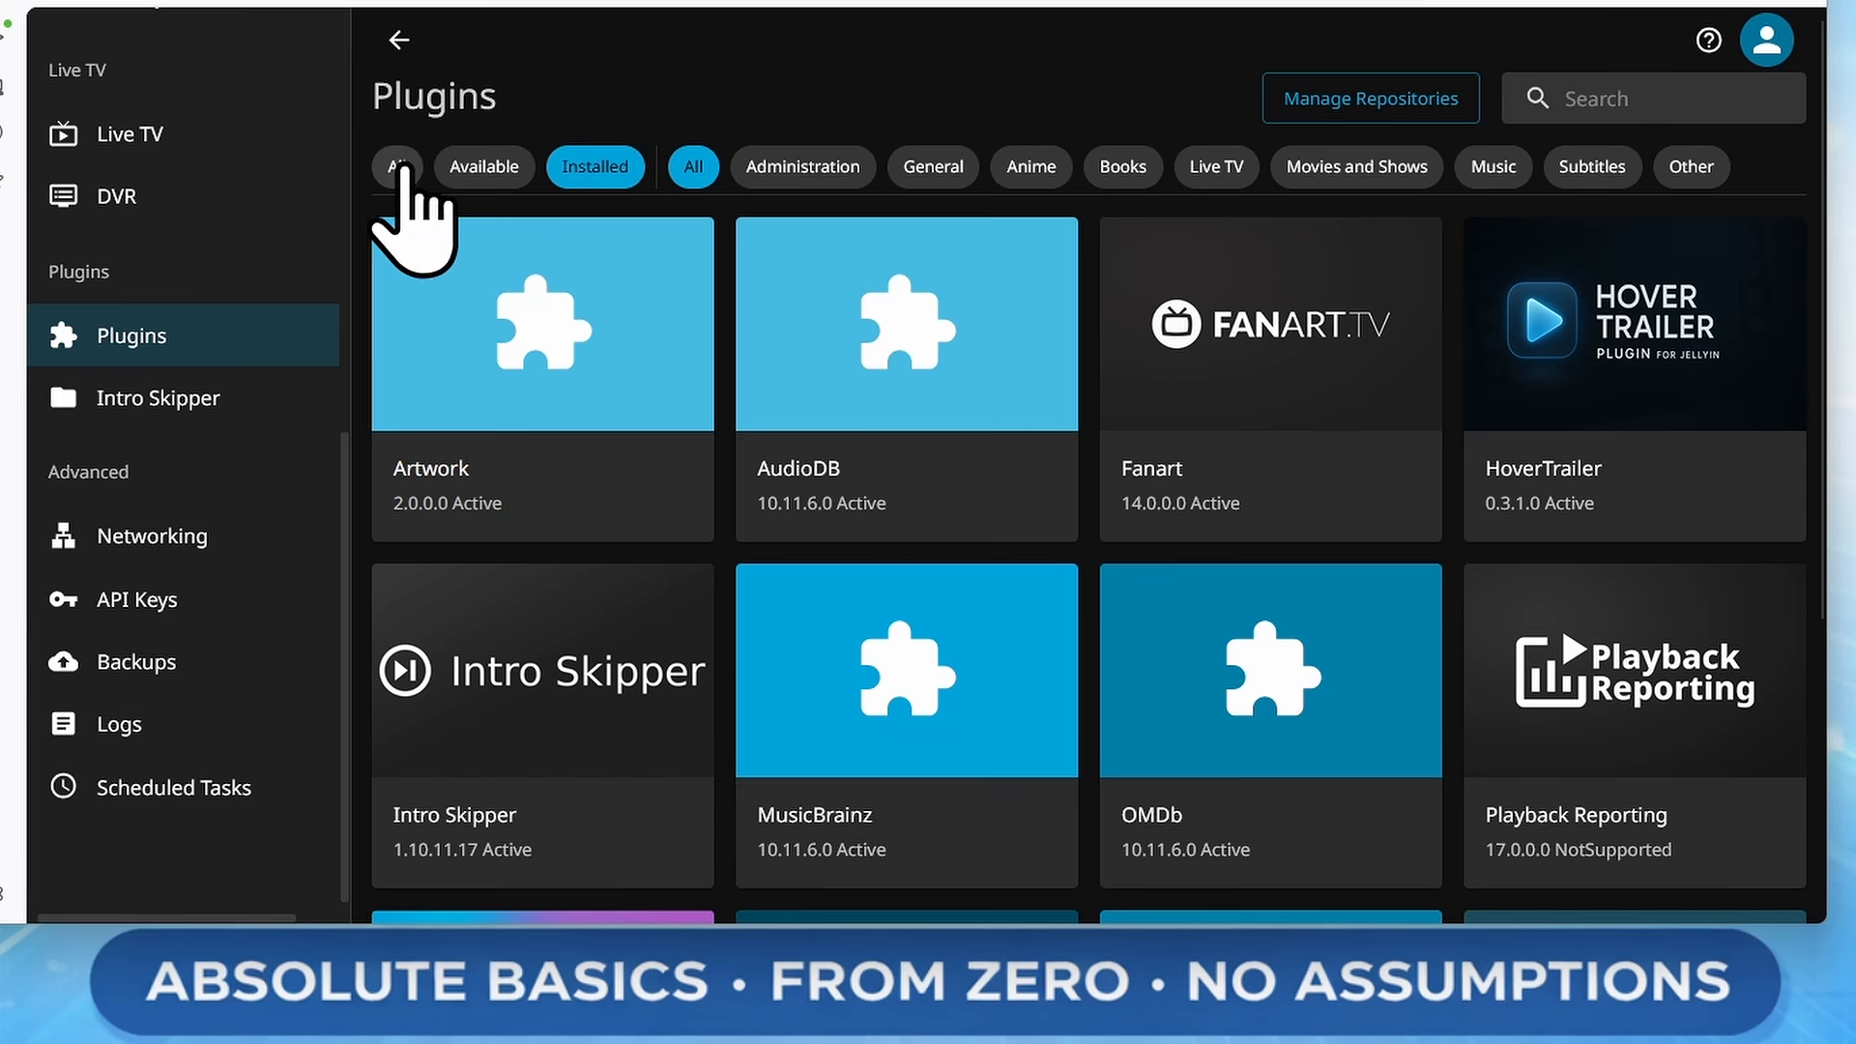
Search the available plugins for local, install the Local Intros plugin, and open its settings
{"action": "left_click", "coordinate": [498, 168]}
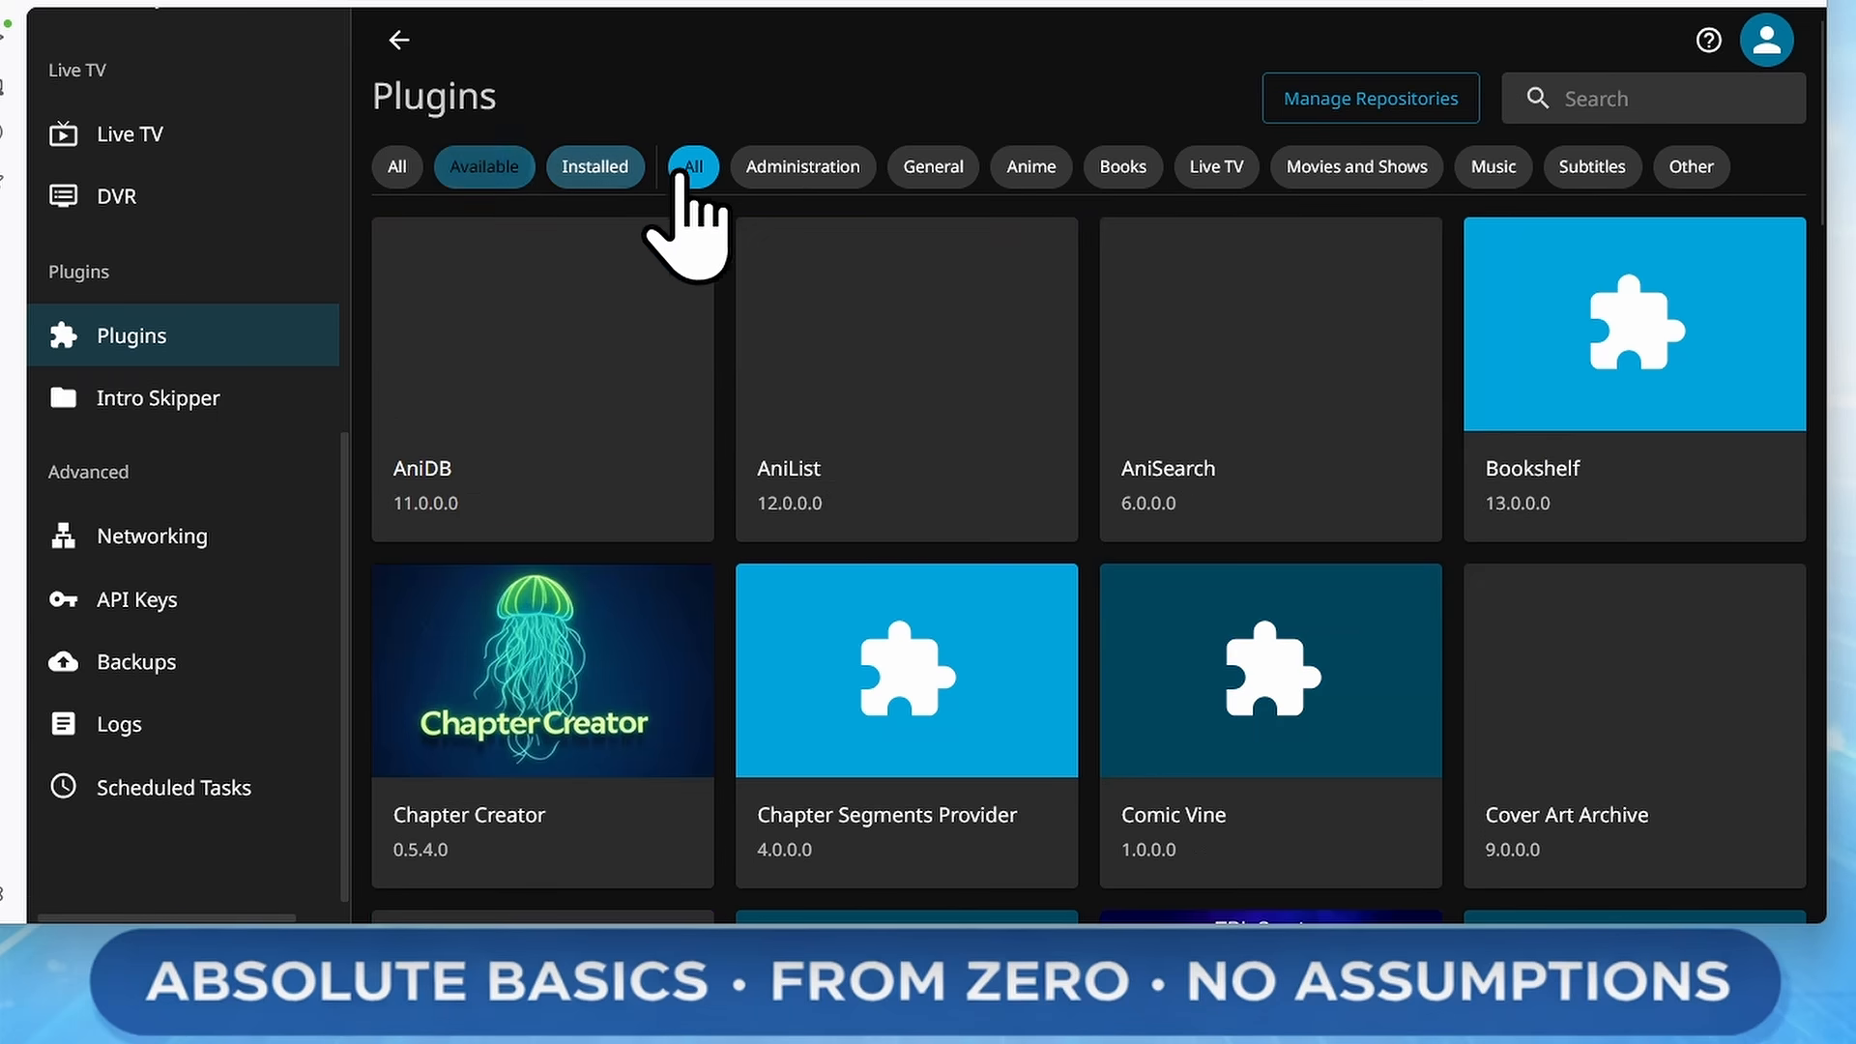
{"action": "left_click", "coordinate": [1613, 96]}
{"action": "type", "text": "local"}
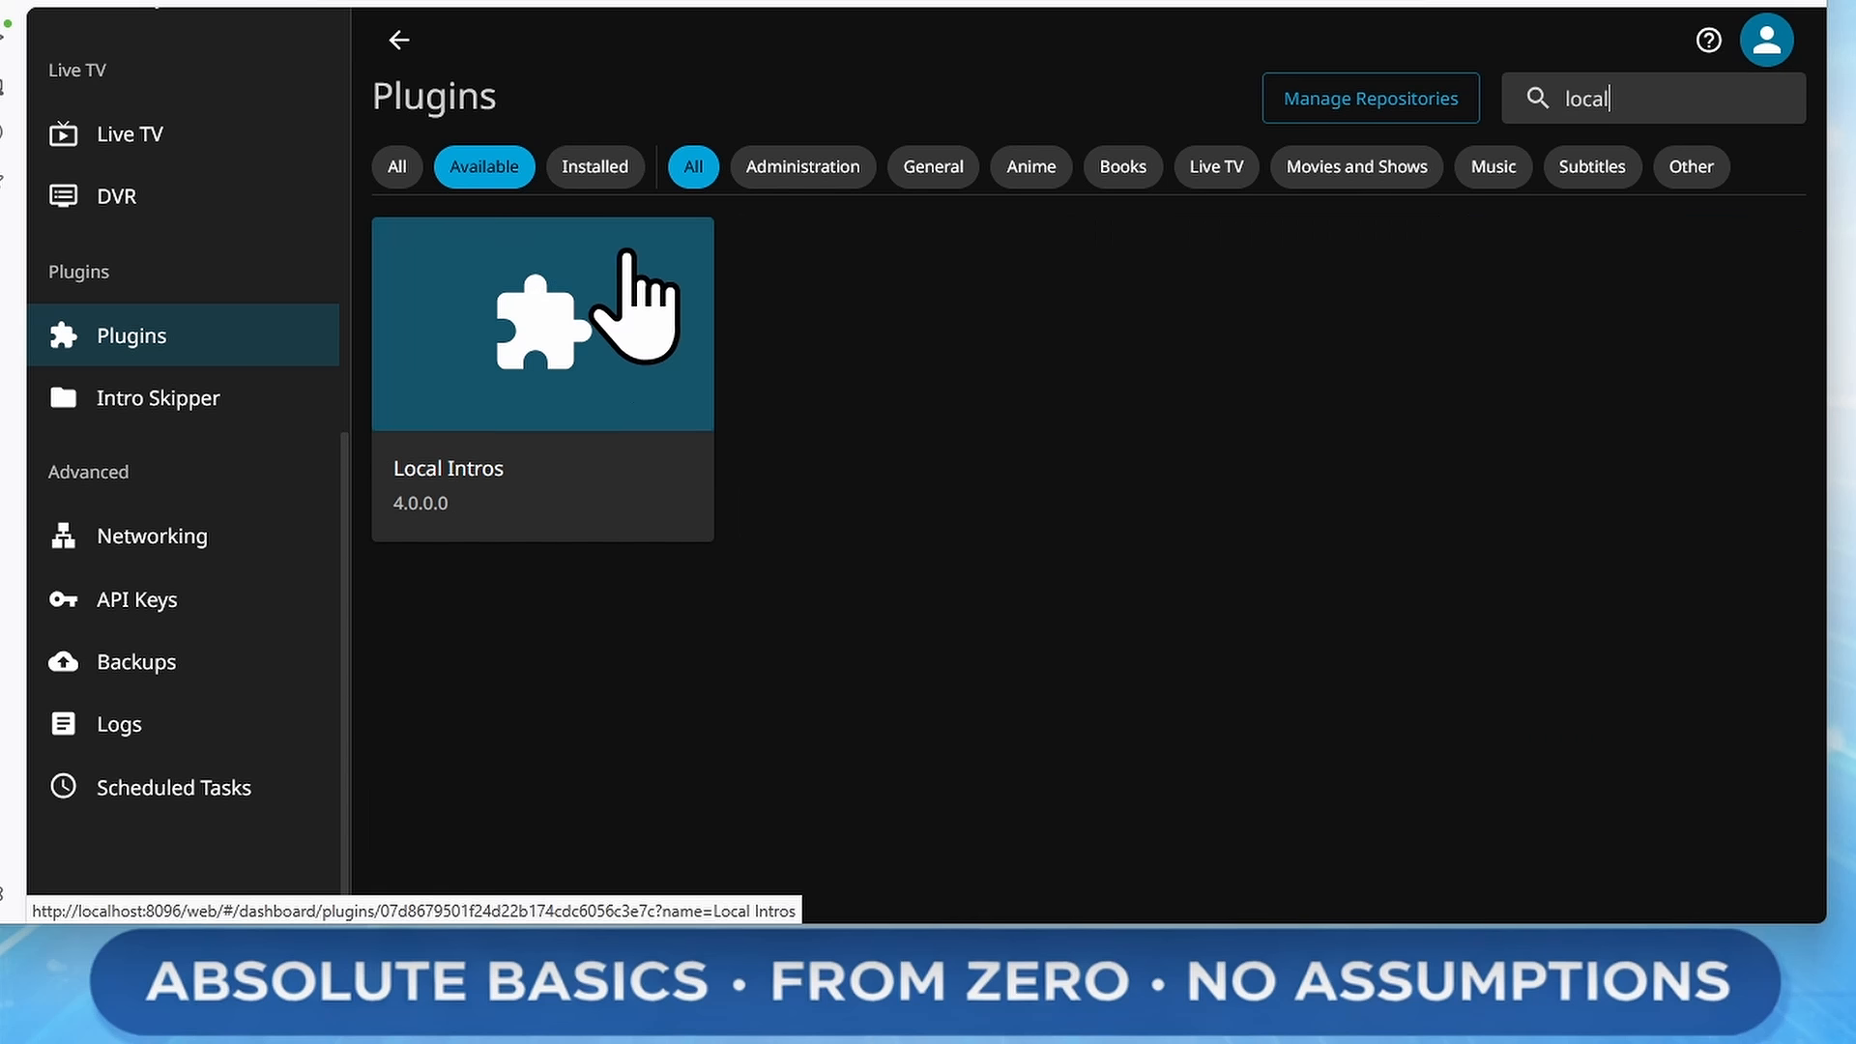
{"action": "left_click", "coordinate": [628, 261]}
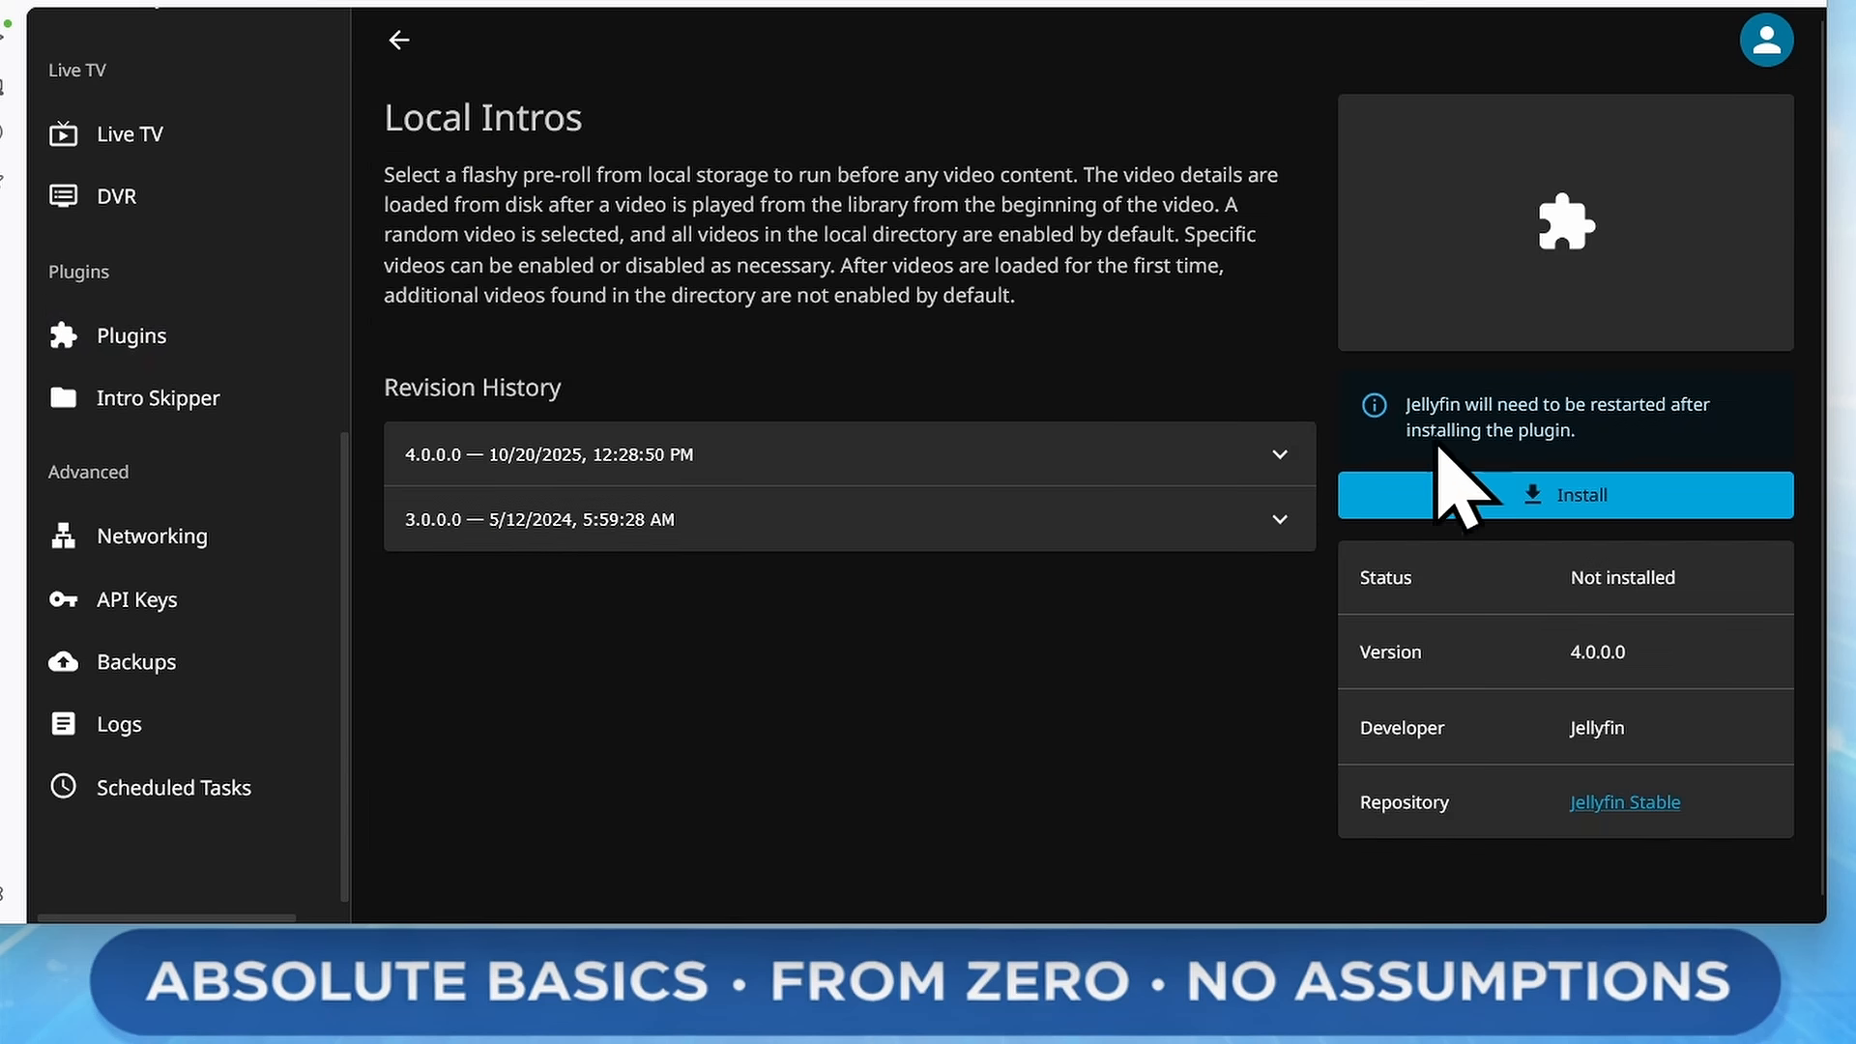
{"action": "left_click", "coordinate": [1475, 498]}
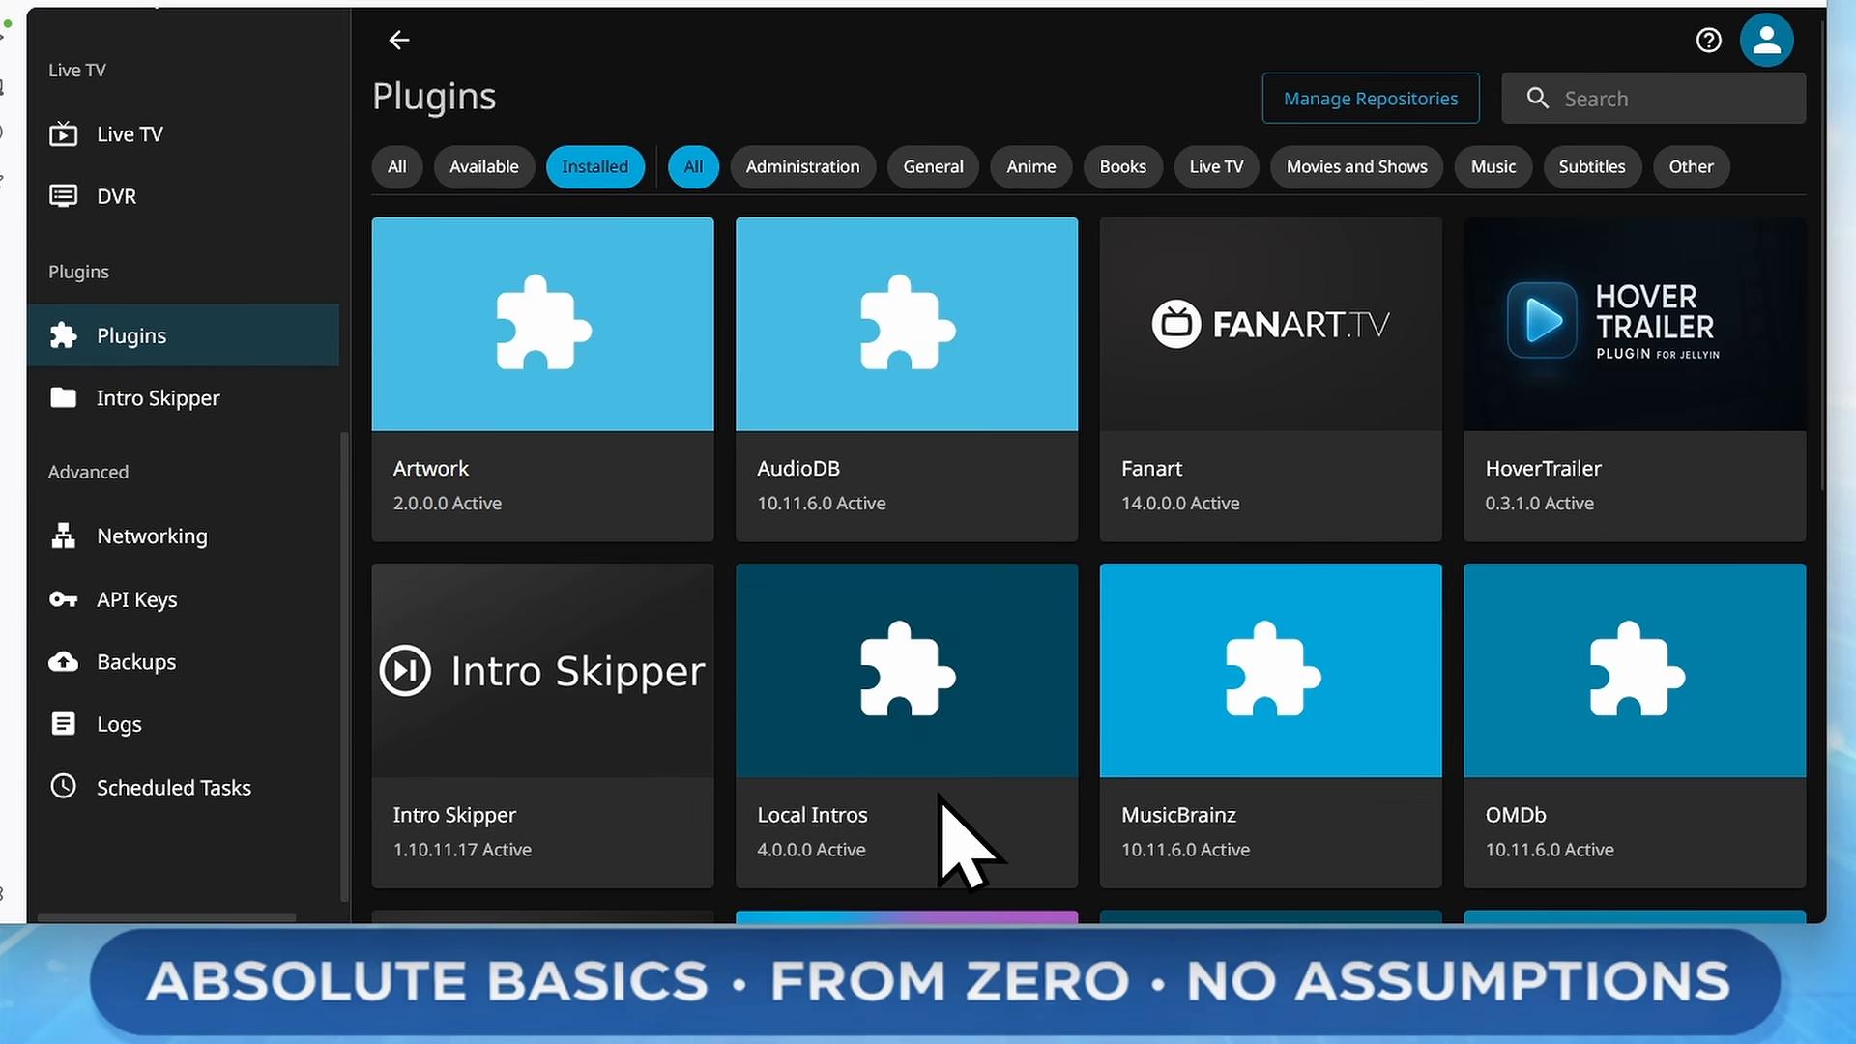
{"action": "left_click", "coordinate": [1025, 705]}
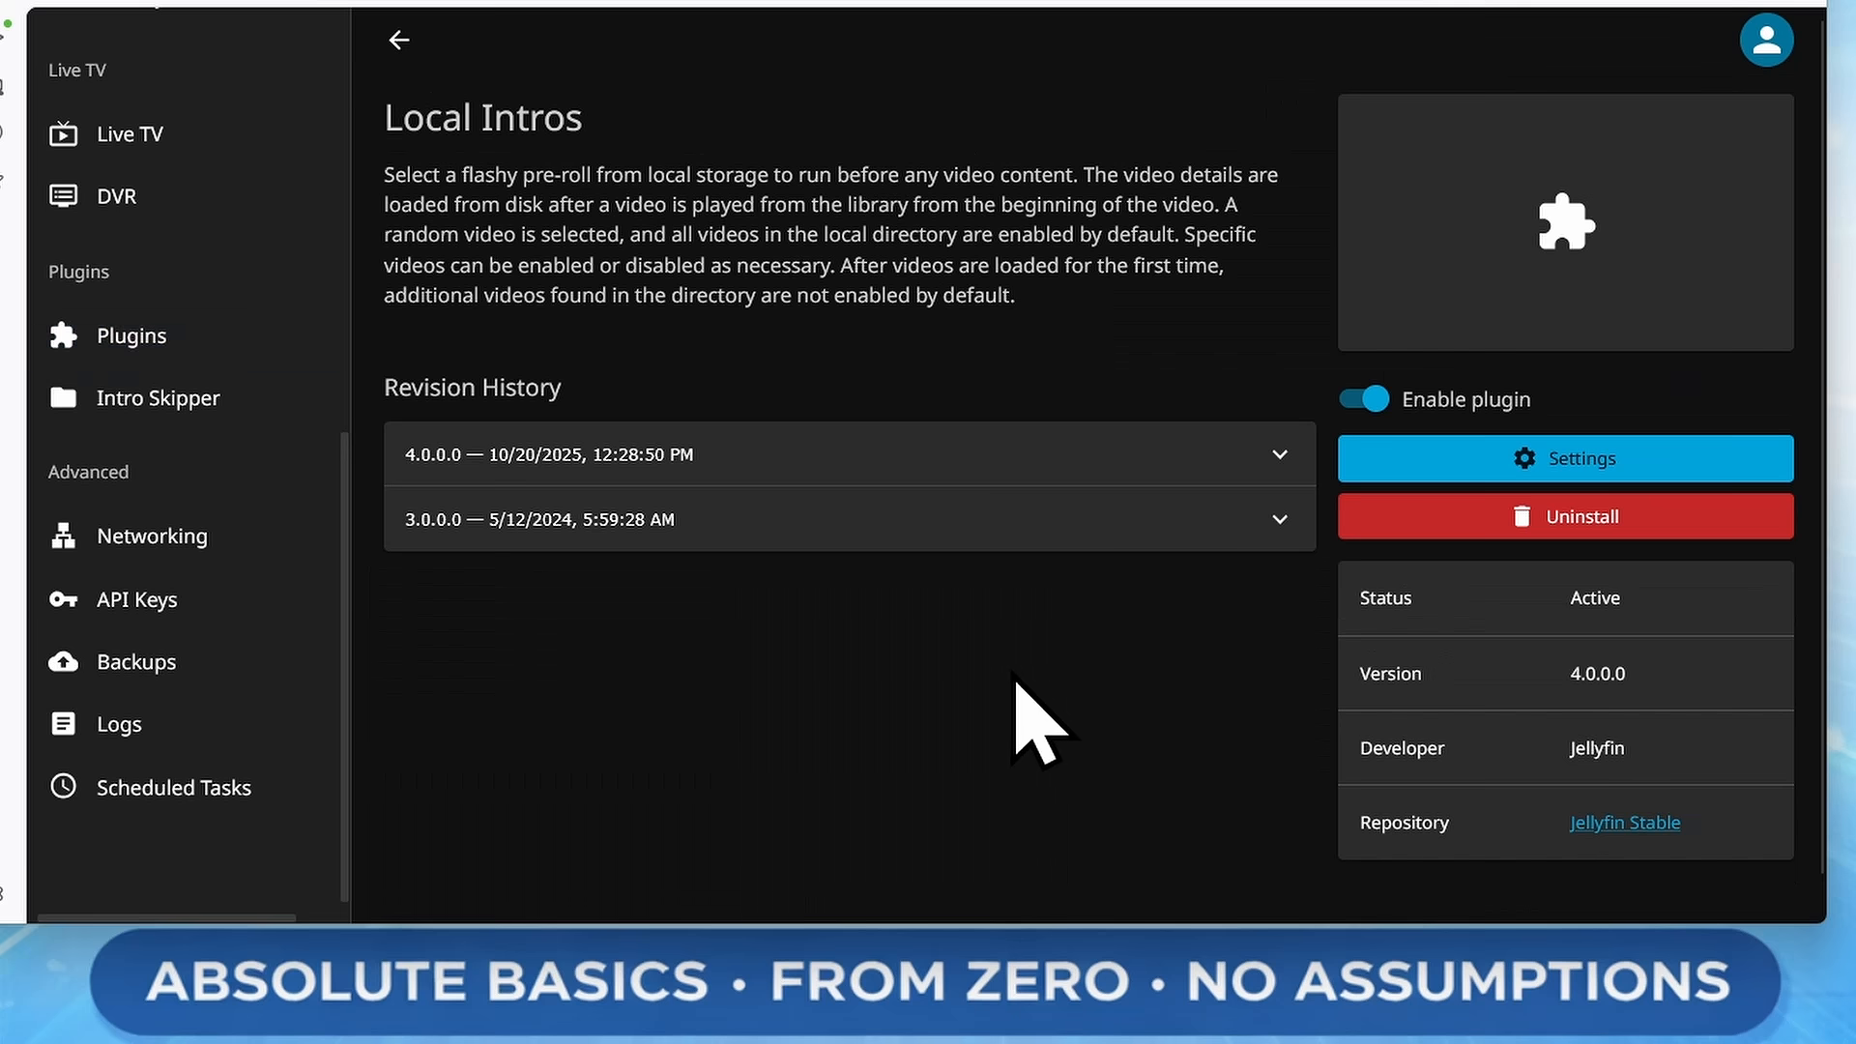
{"action": "left_click", "coordinate": [1762, 458]}
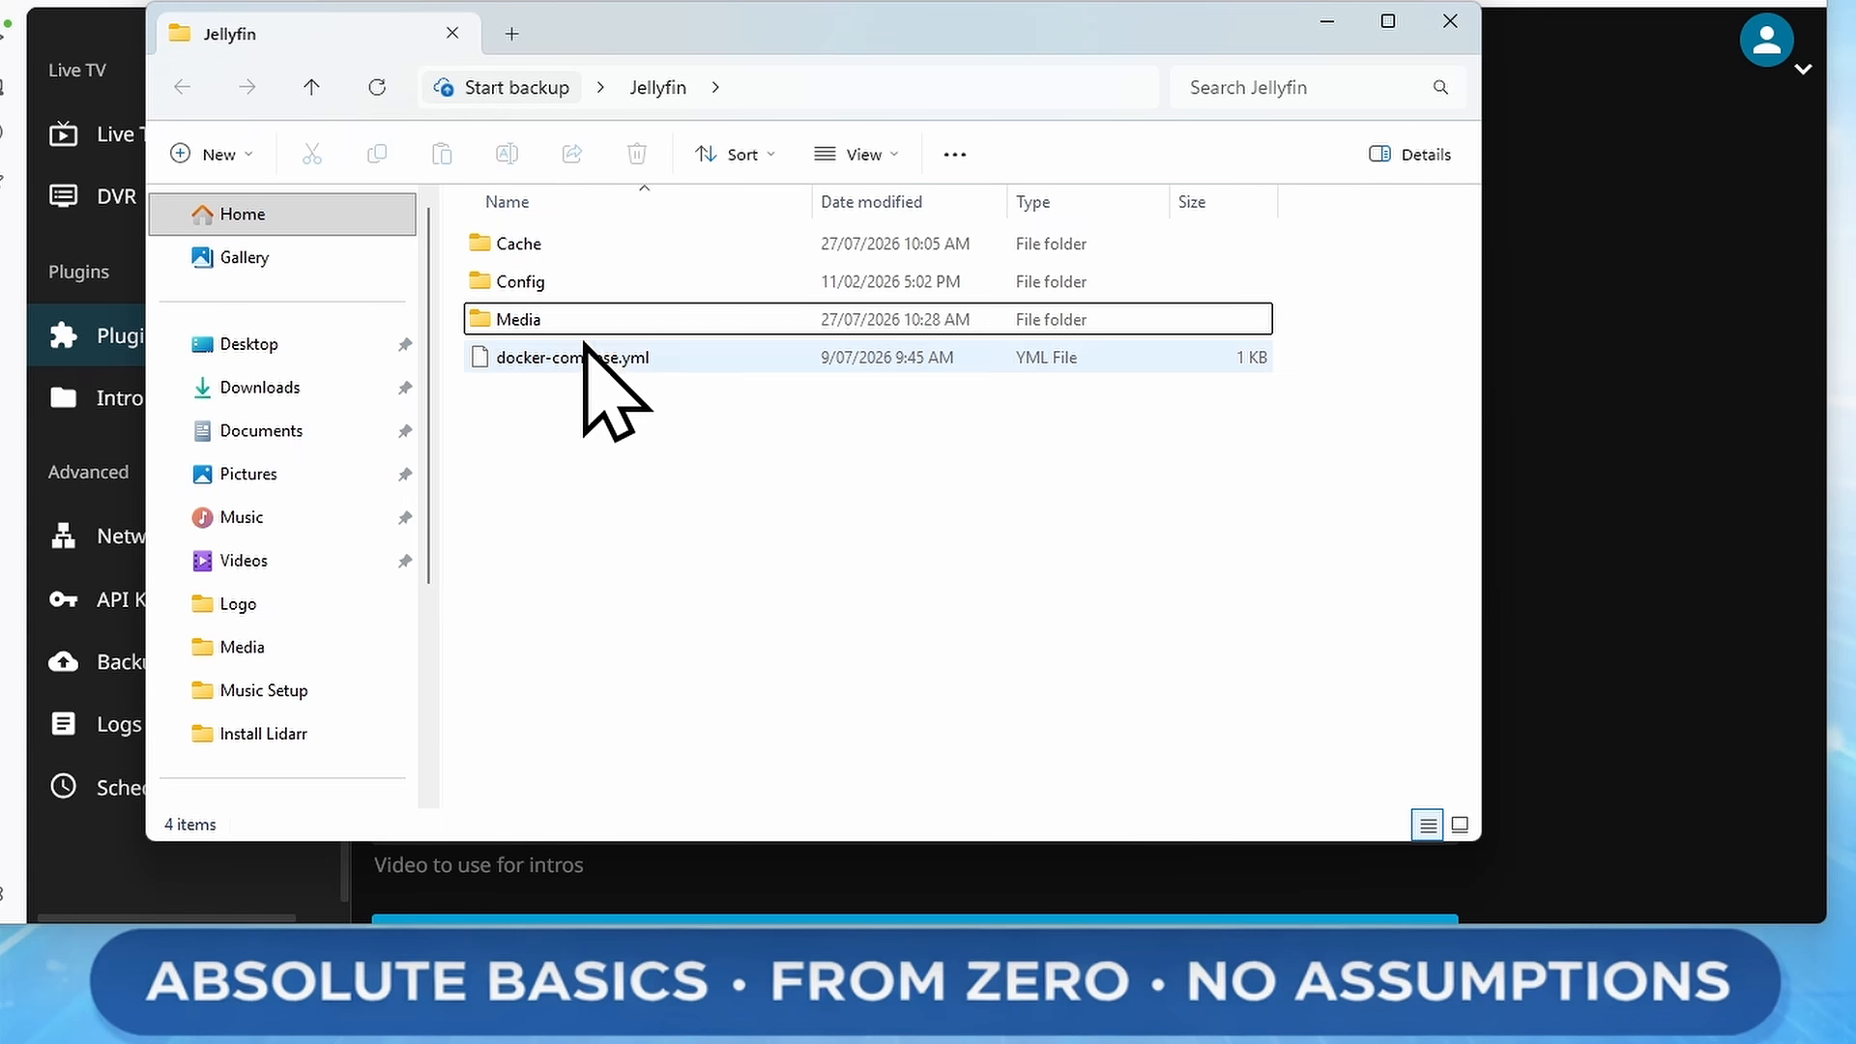
In File Explorer, create a folder named Intros inside the Jellyfin Media folder and open it
{"action": "double_click", "coordinate": [519, 320]}
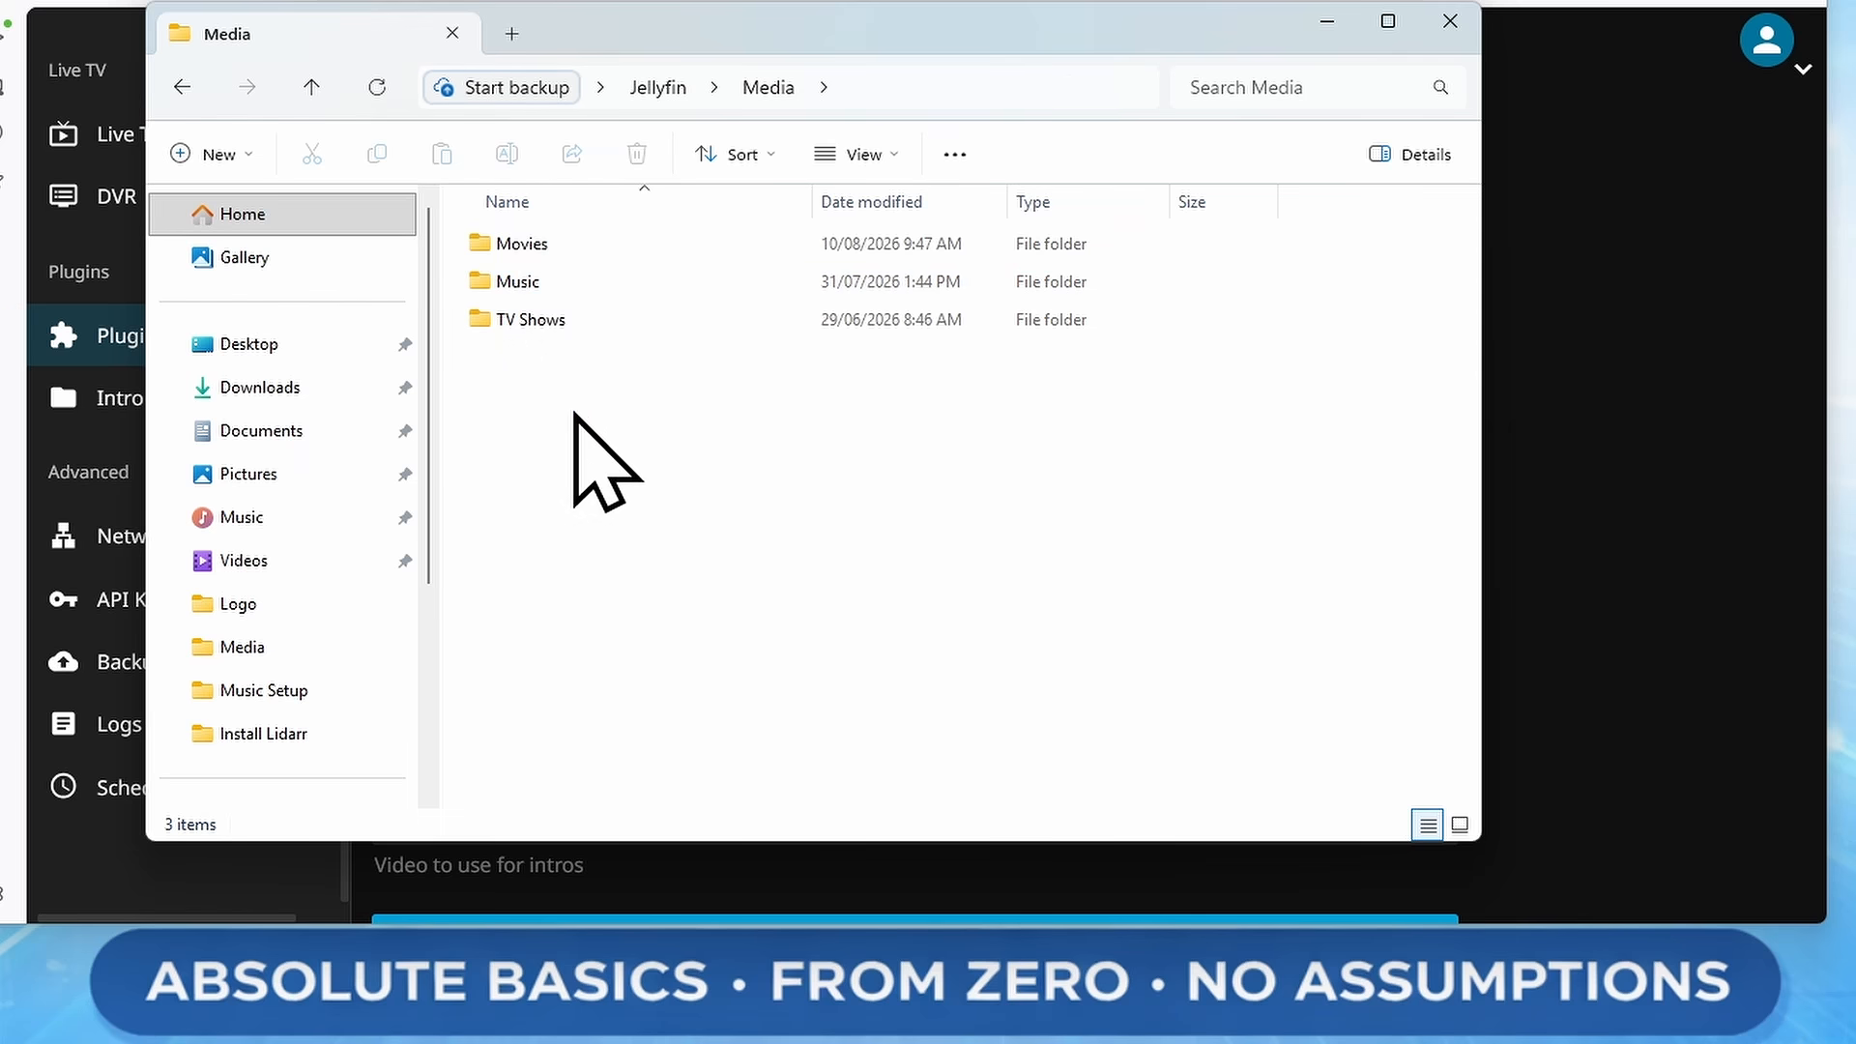
{"action": "left_click", "coordinate": [215, 157]}
{"action": "left_click", "coordinate": [237, 211]}
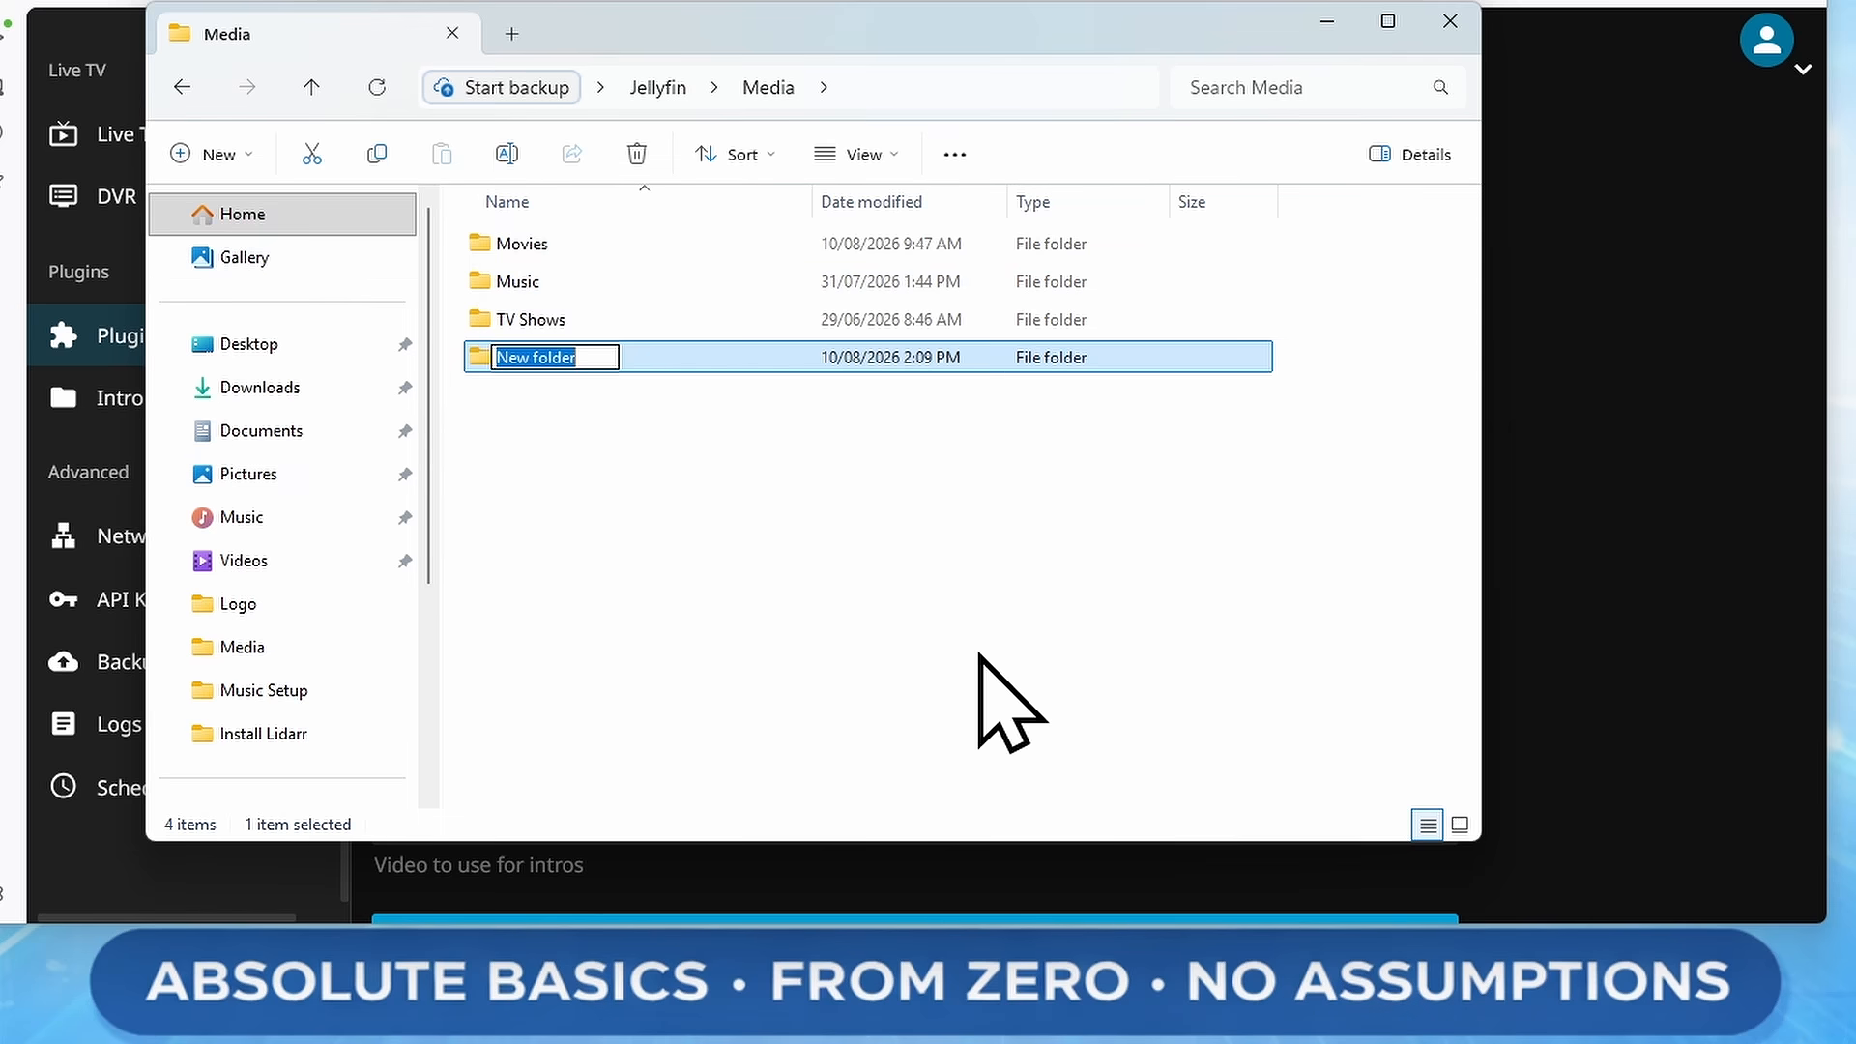
{"action": "type", "text": "Intros"}
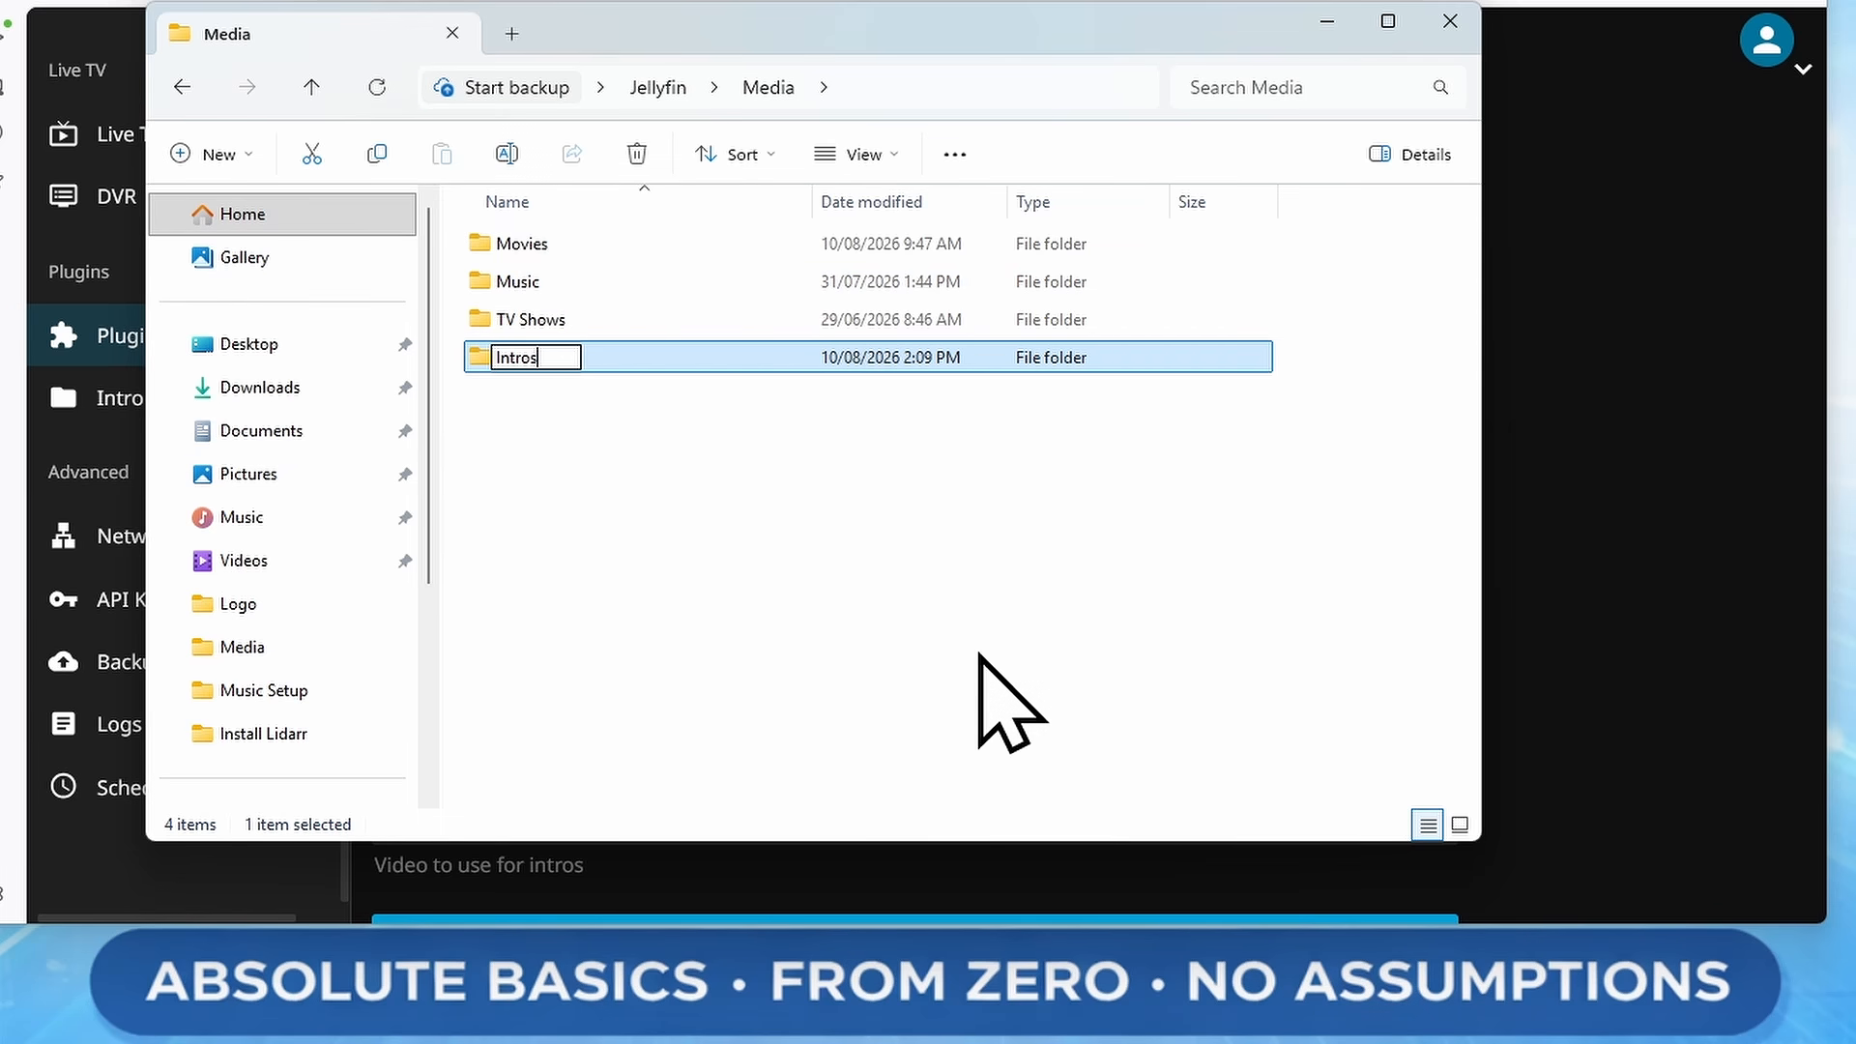
{"action": "key", "text": "Return"}
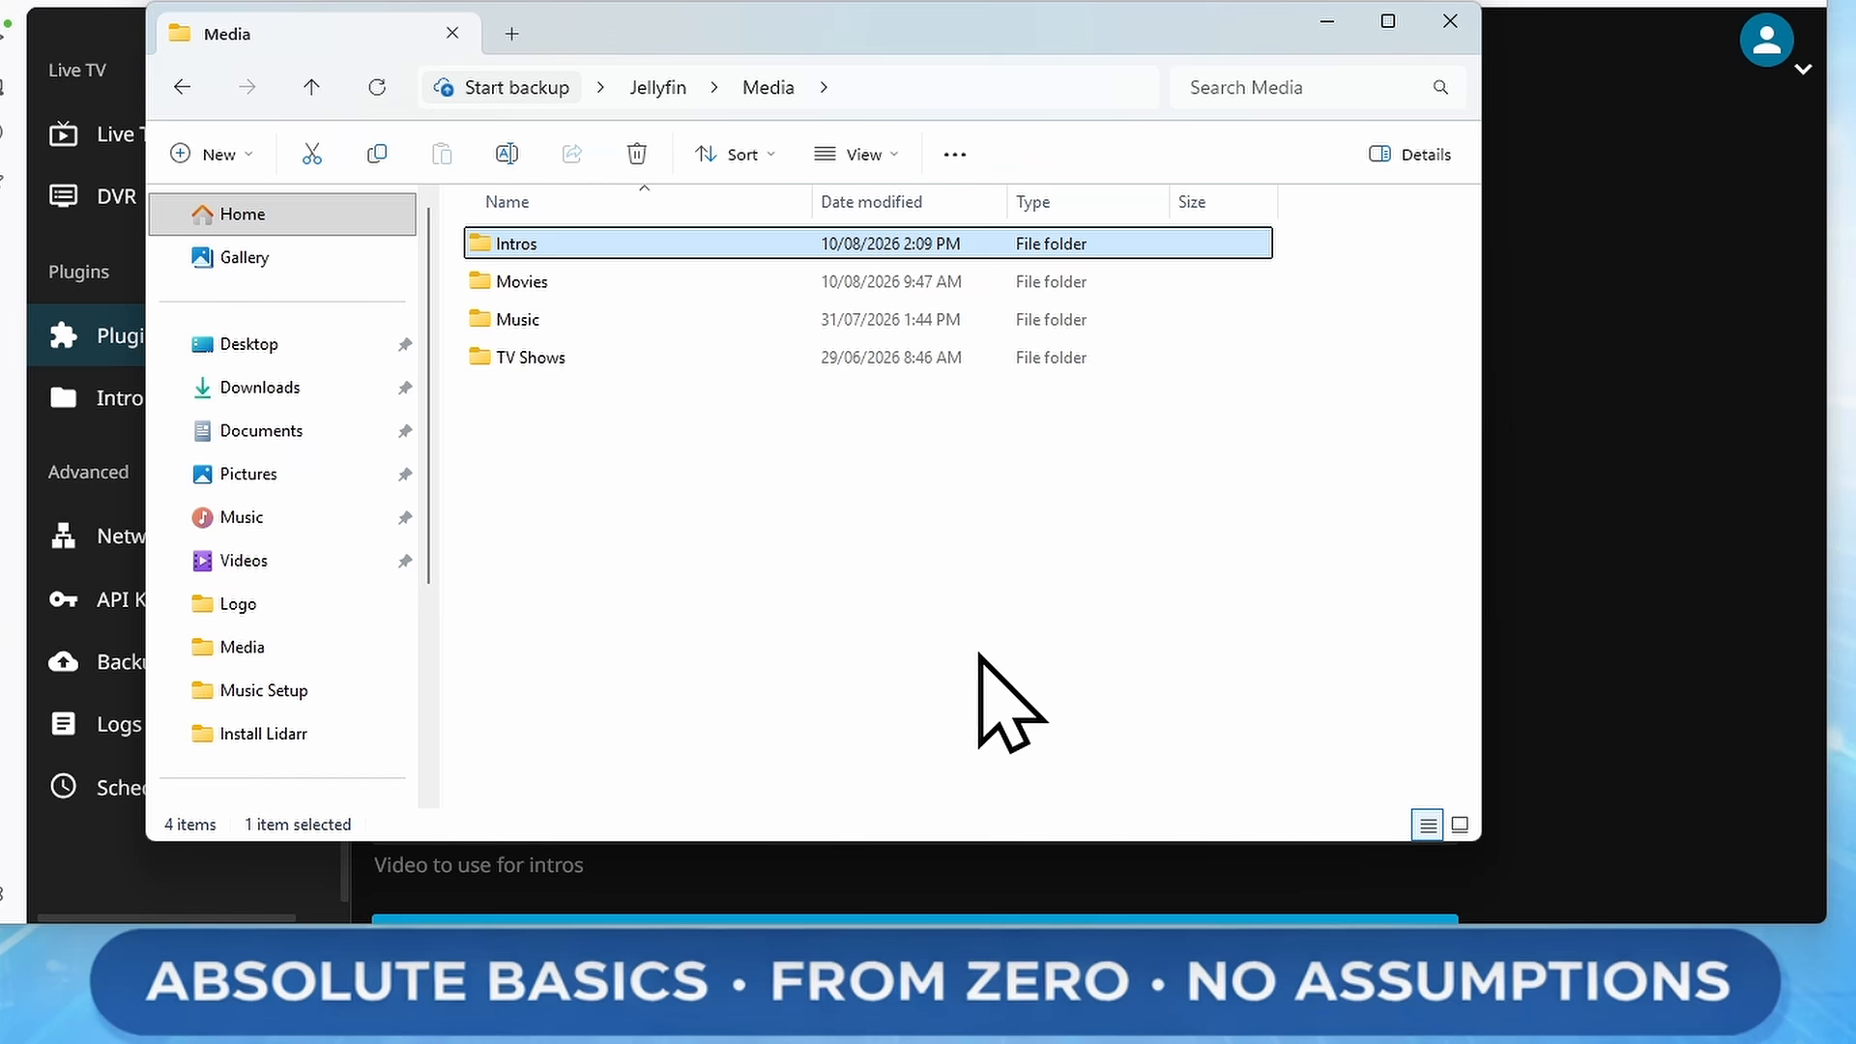
{"action": "key", "text": "Return"}
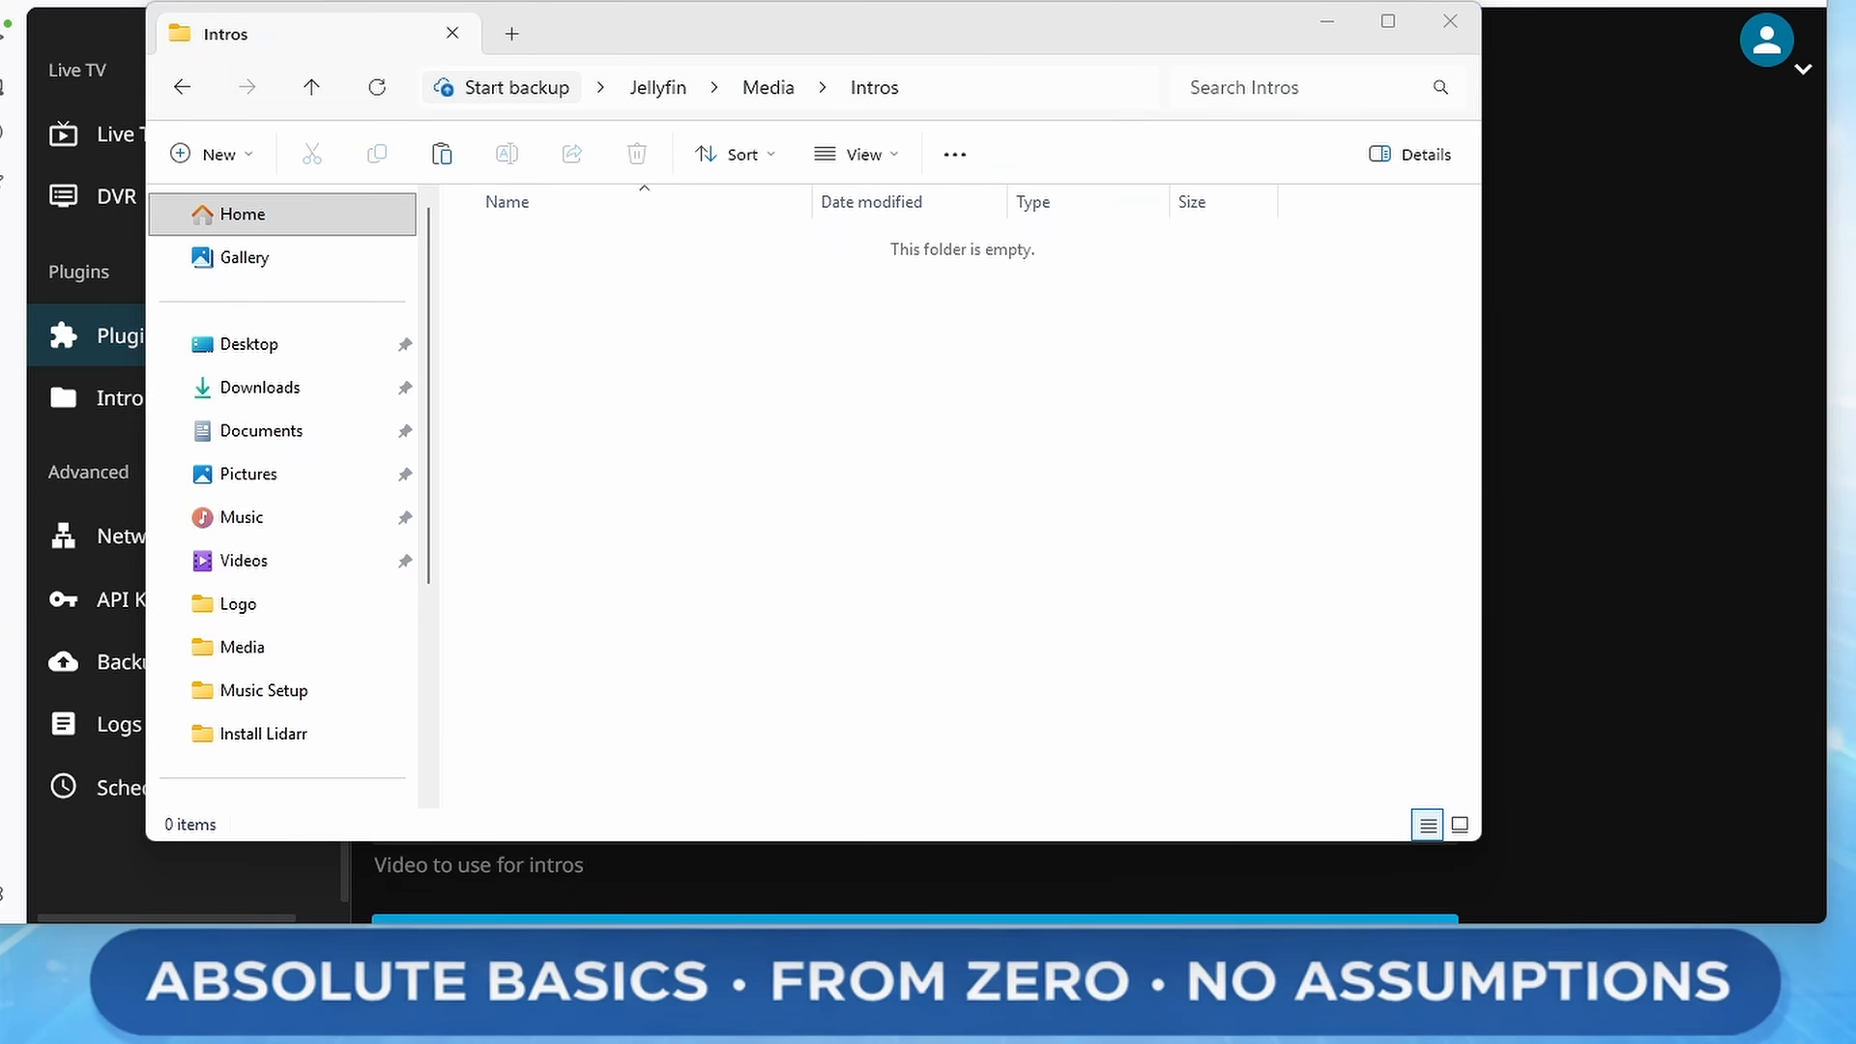
Paste the intro video file into the Intros folder and close File Explorer
{"action": "left_click", "coordinate": [1026, 481]}
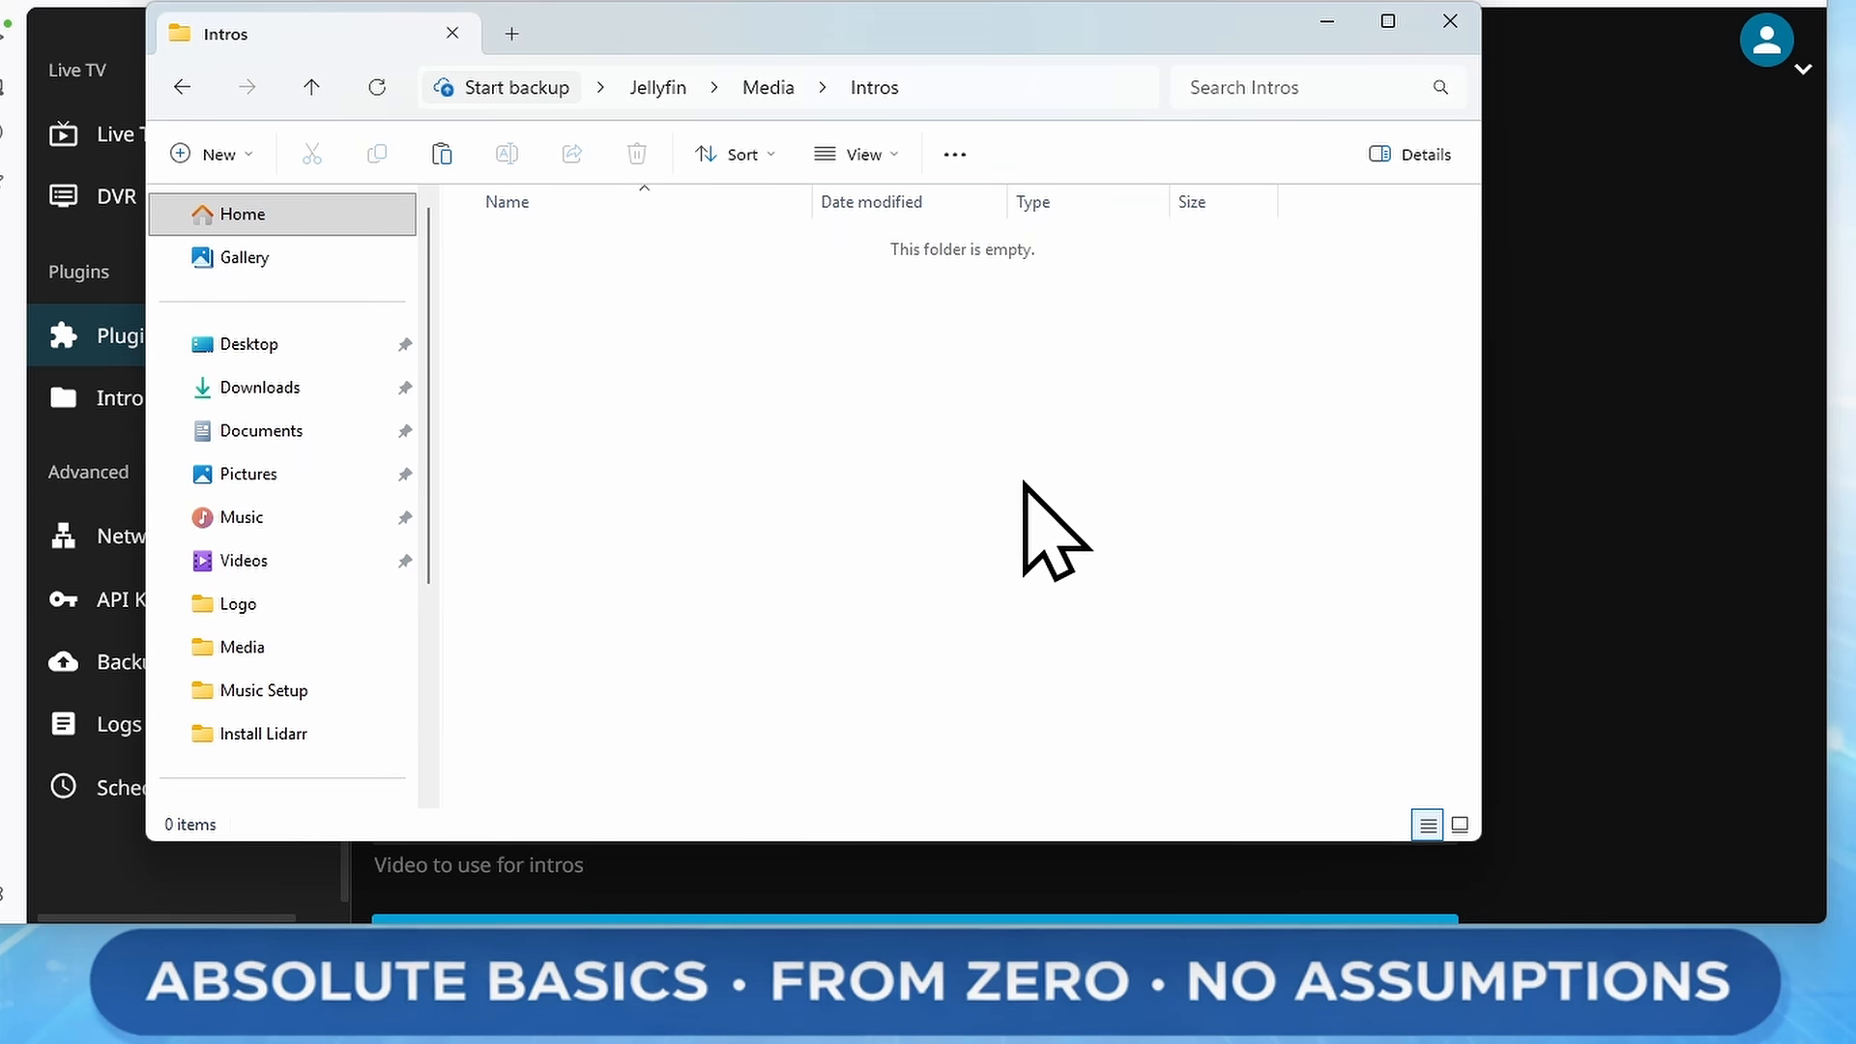
{"action": "key", "text": "ctrl+v"}
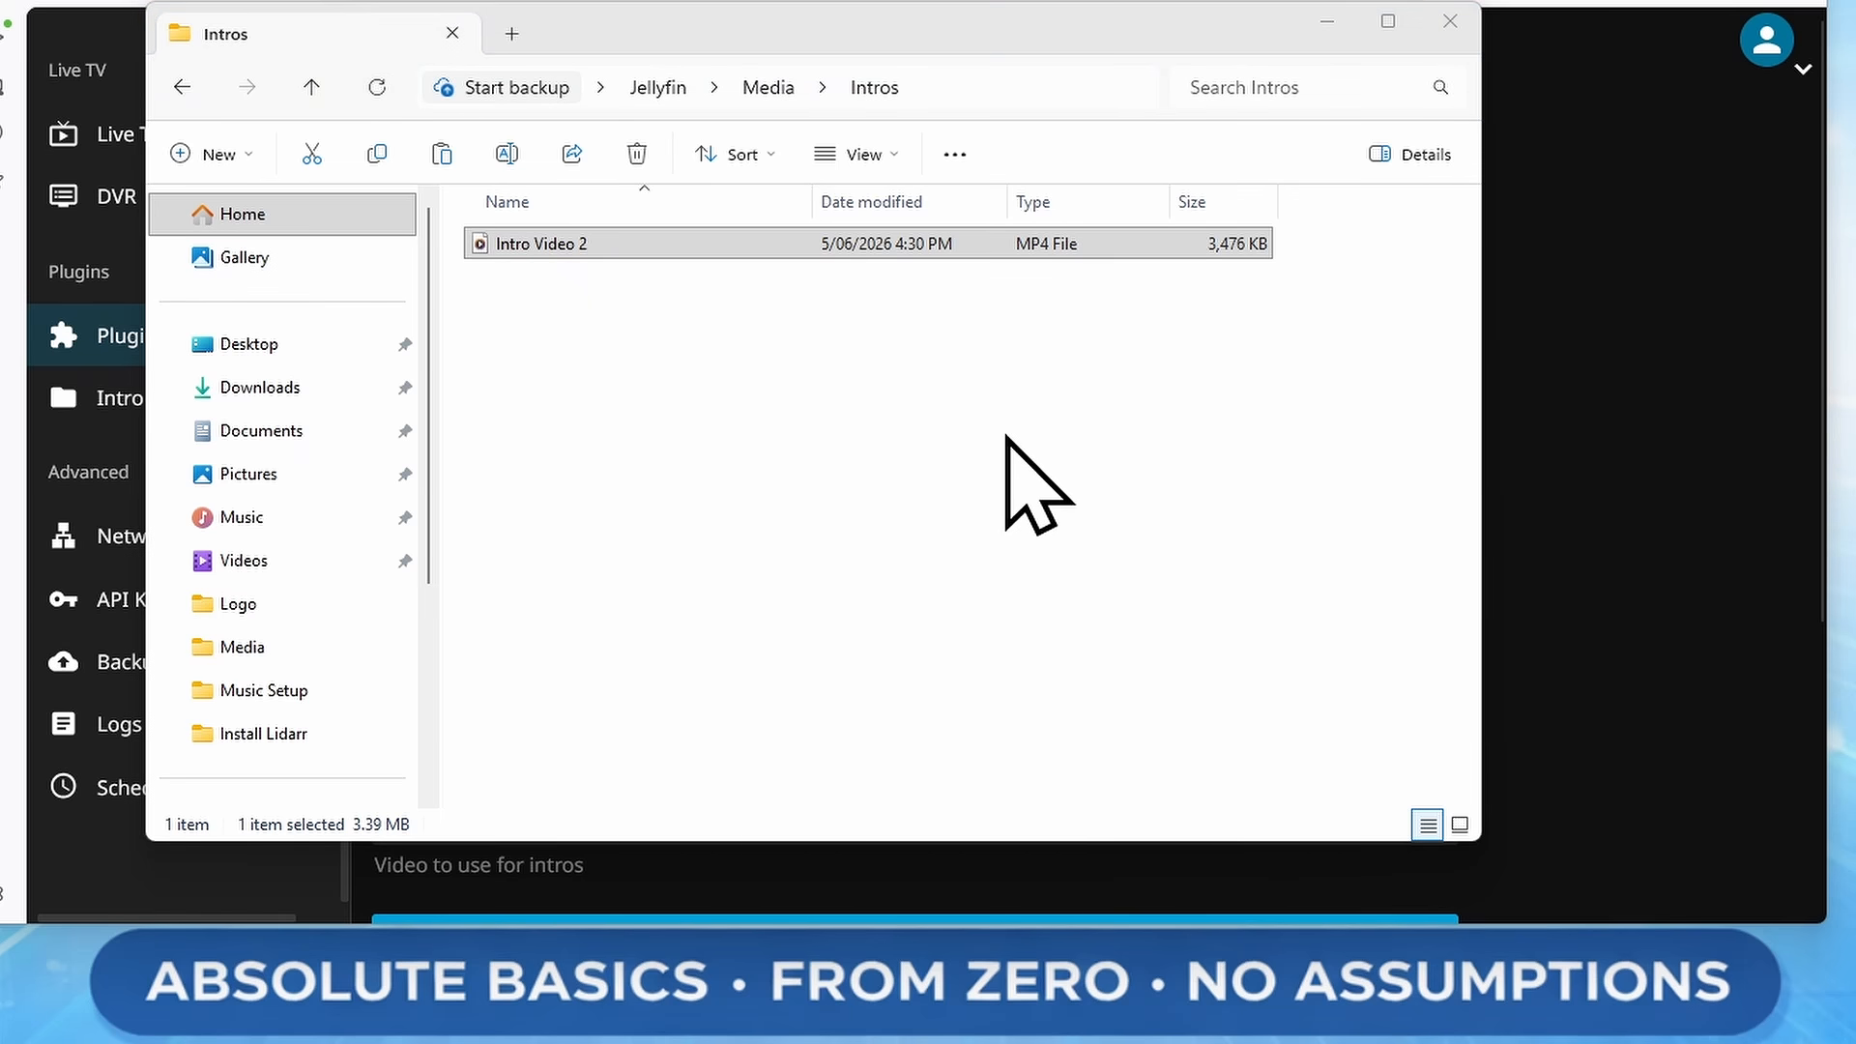
{"action": "left_click", "coordinate": [1450, 22]}
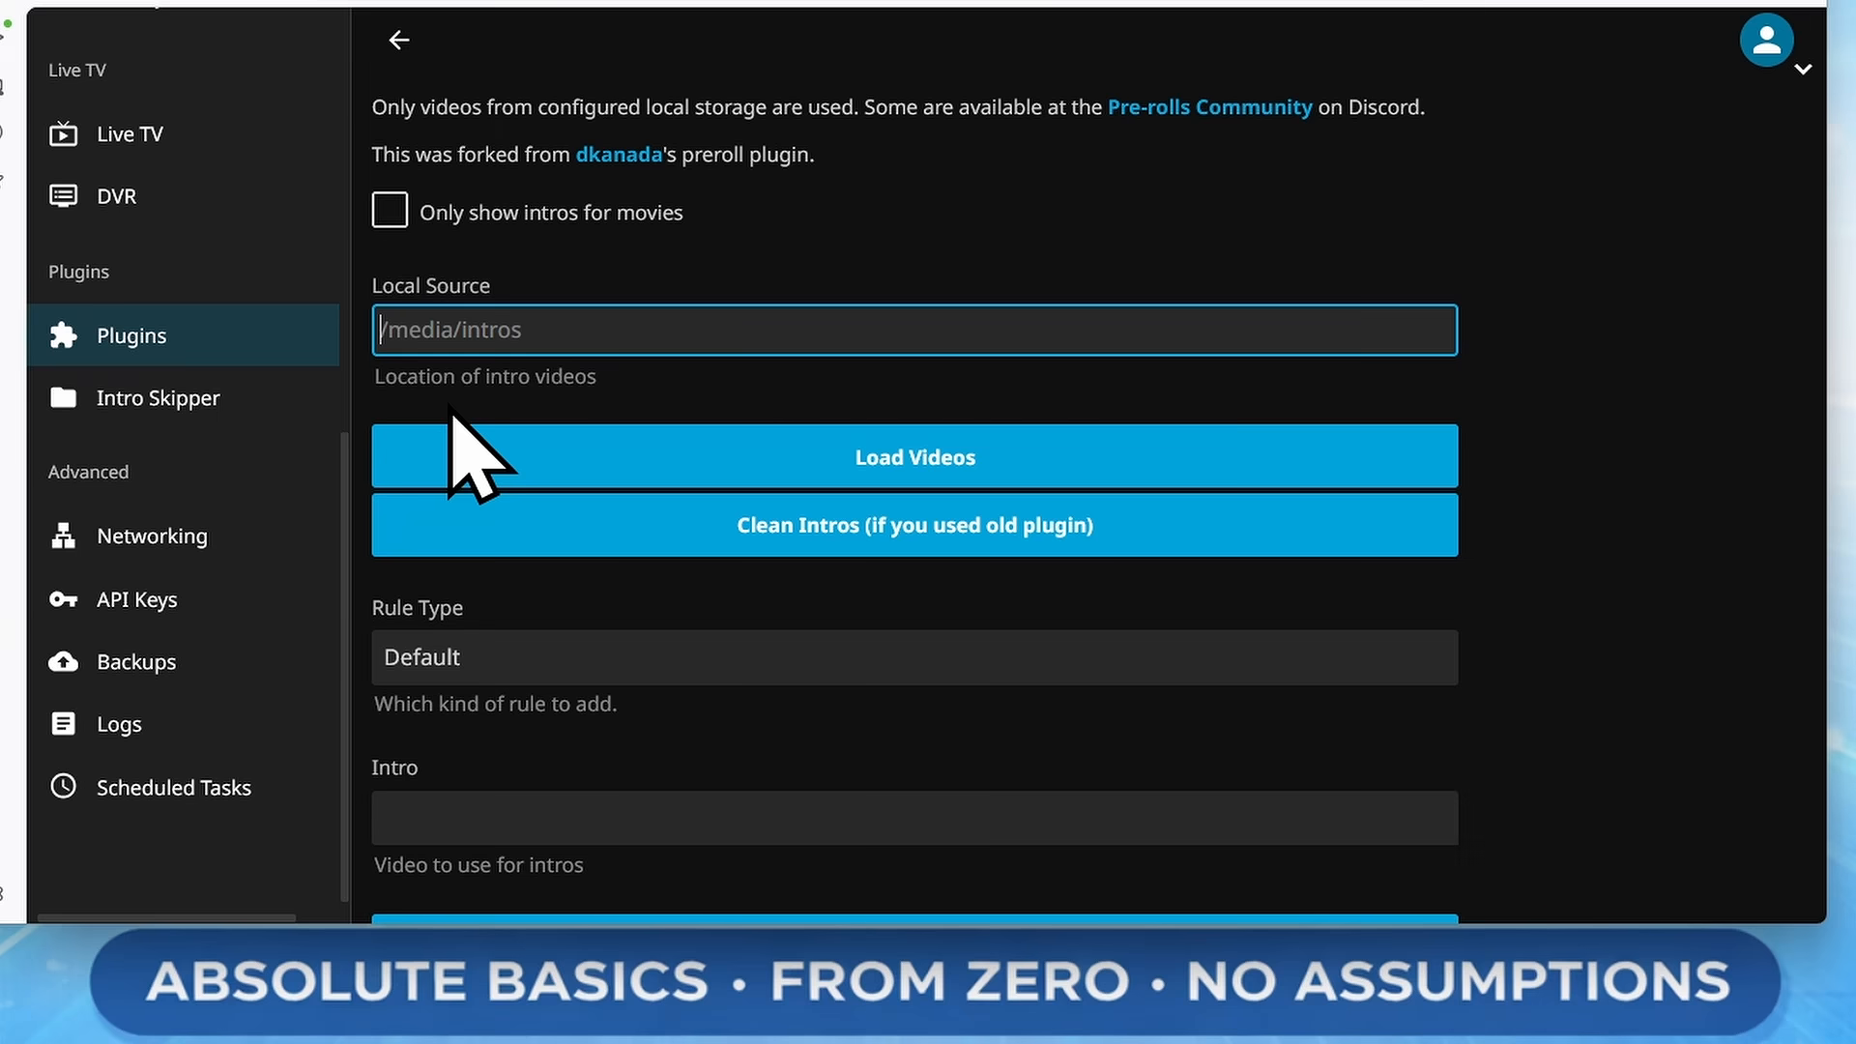
Set the Local Source path to /media/Intros and load the videos from it
{"action": "type", "text": "/"}
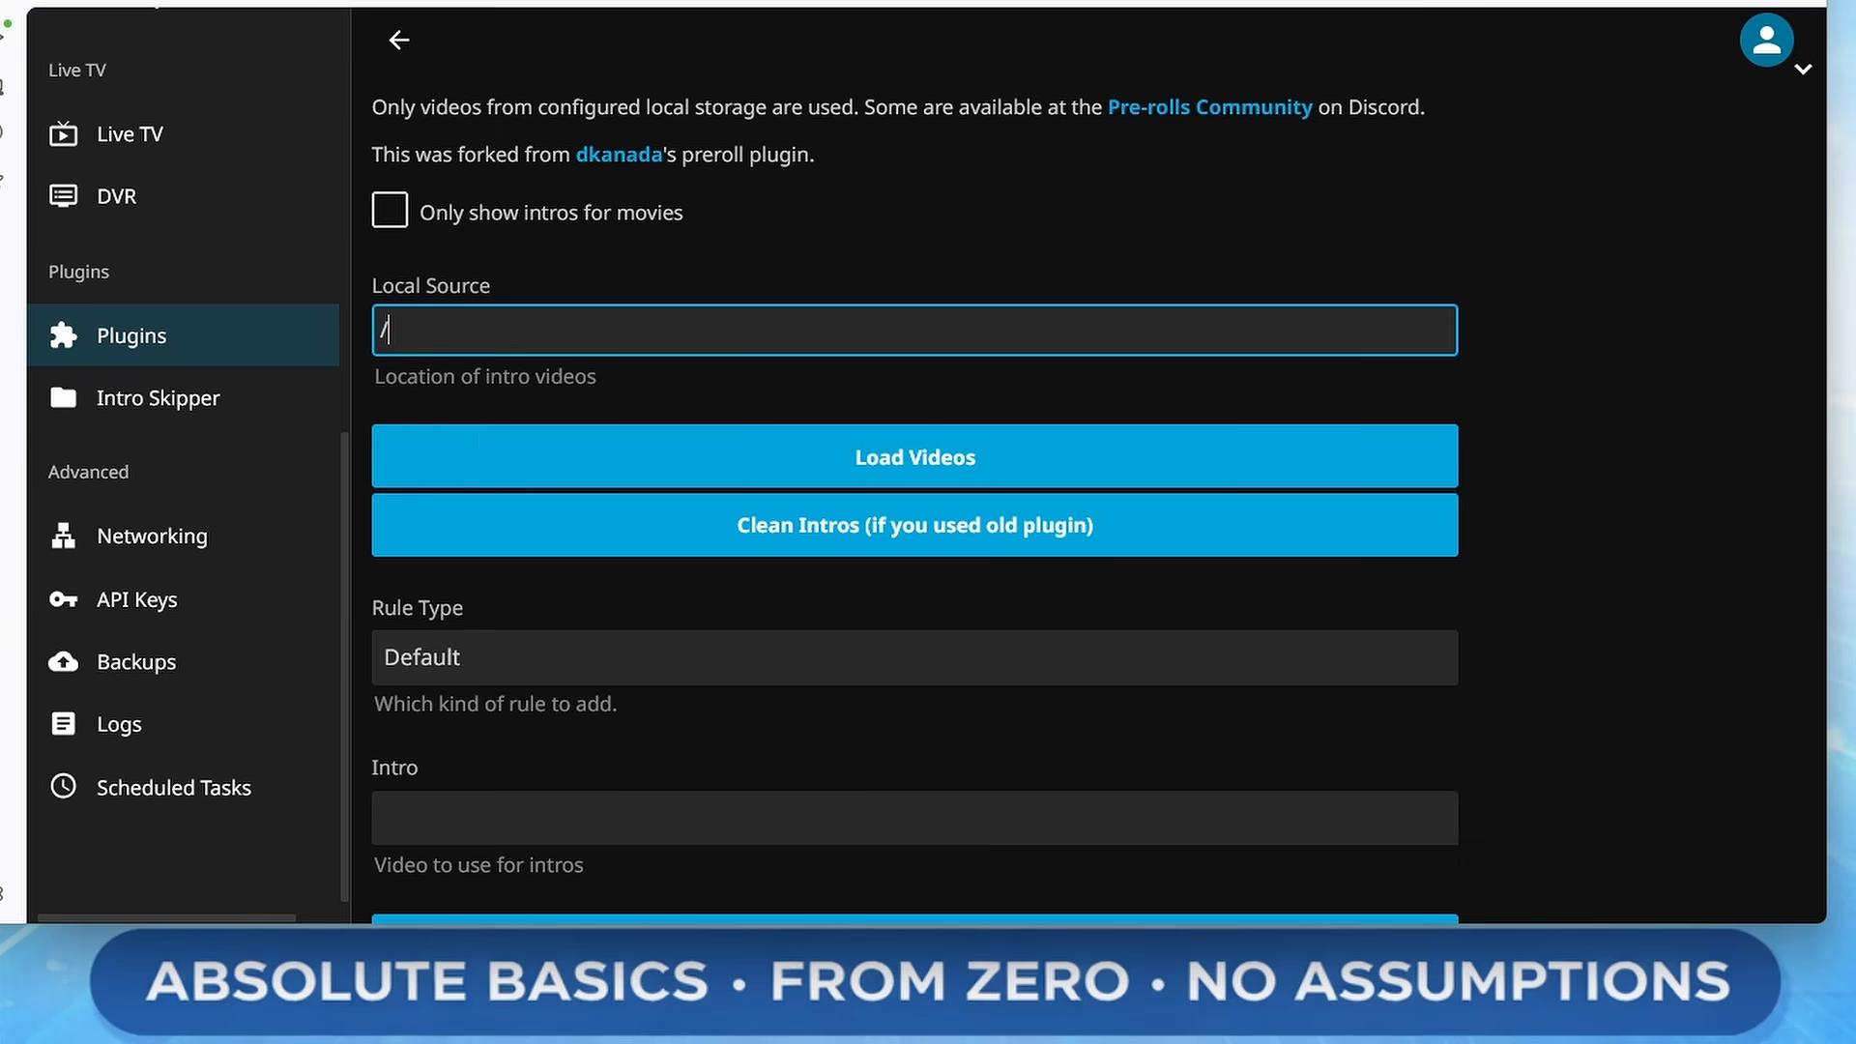
{"action": "type", "text": "media"}
{"action": "type", "text": "/Intro"}
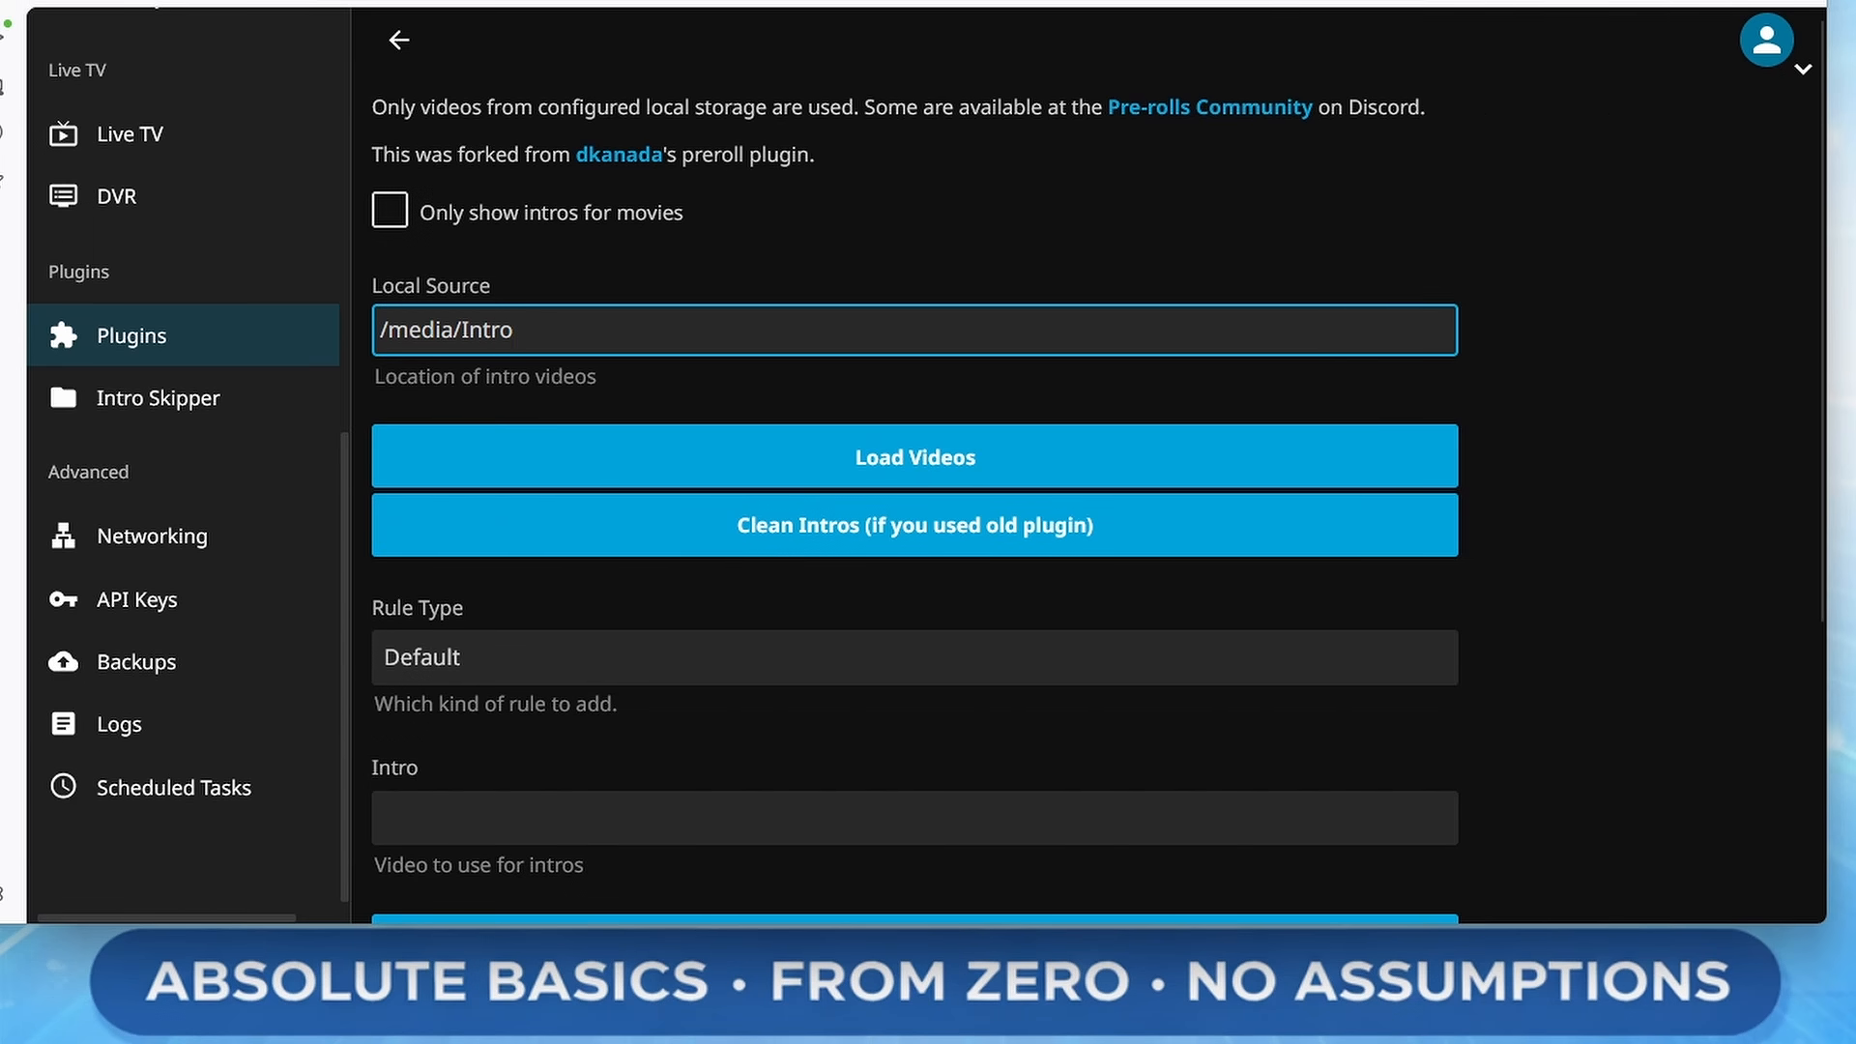
{"action": "type", "text": "s"}
{"action": "left_click", "coordinate": [1363, 259]}
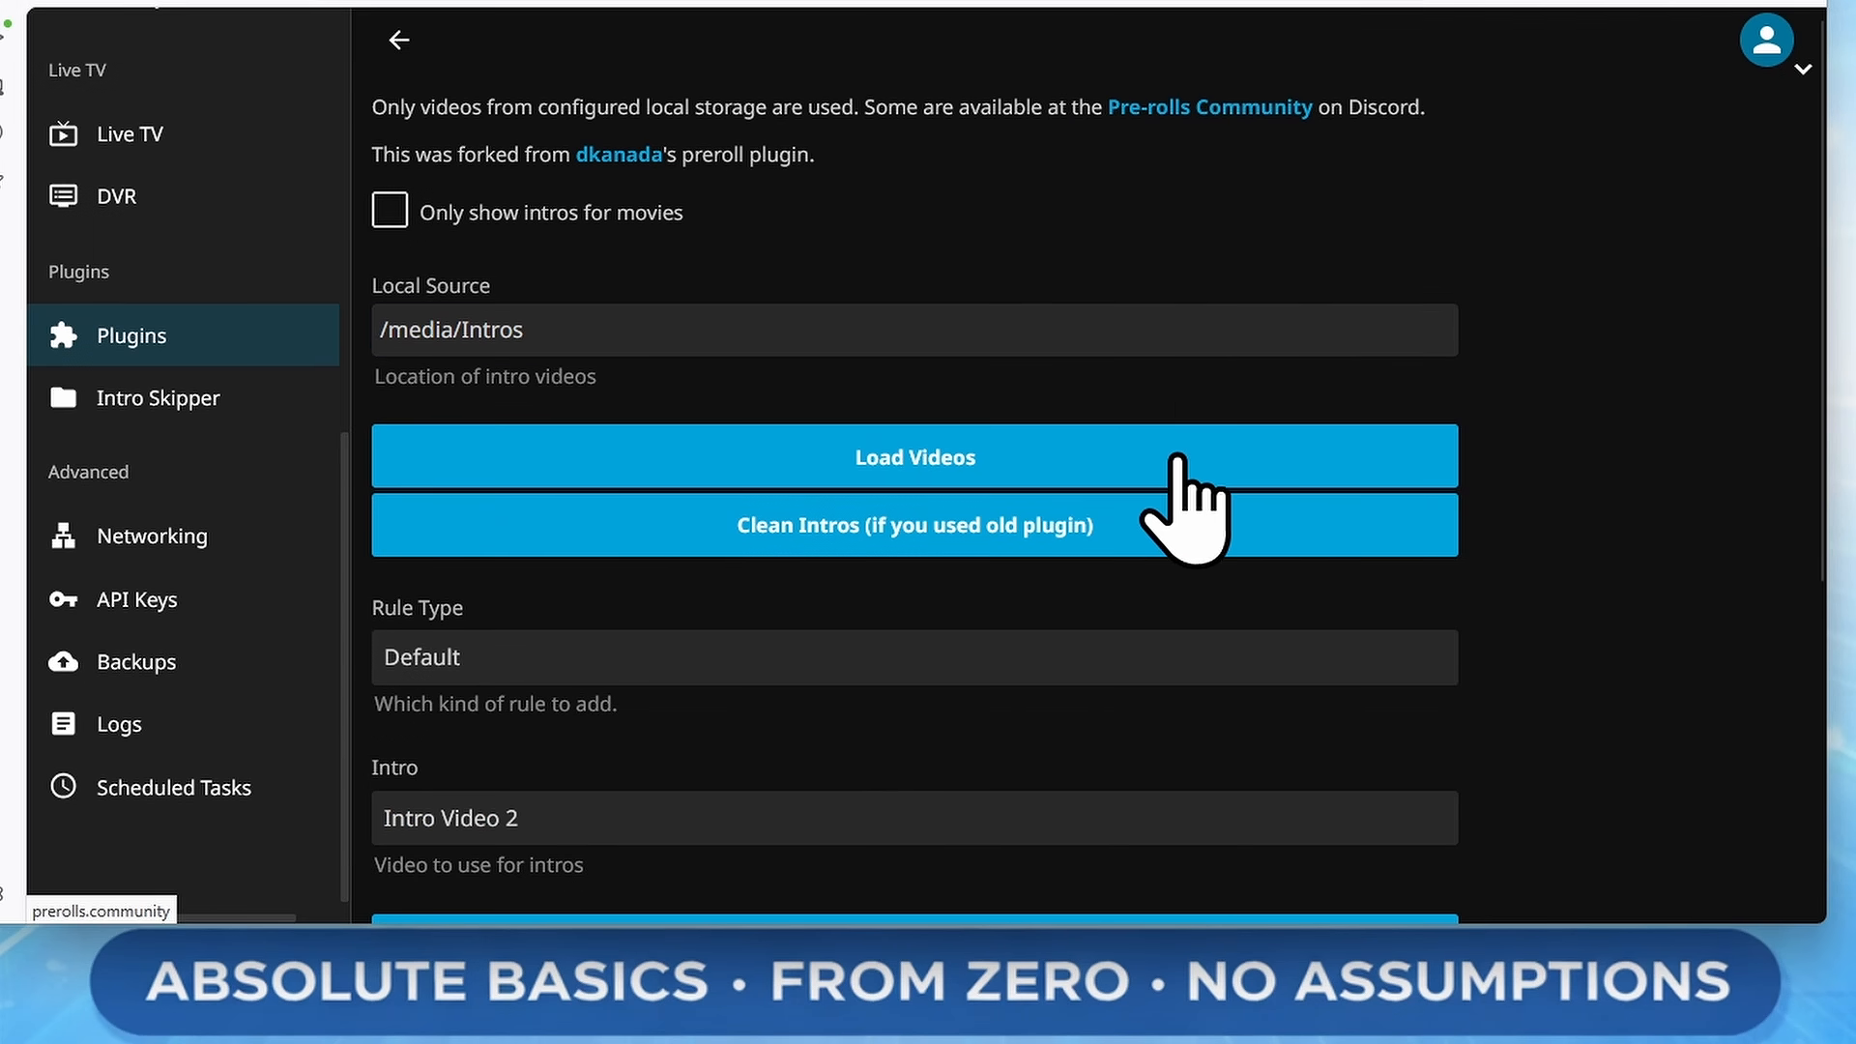
{"action": "left_click", "coordinate": [1182, 444]}
Choose Intro Video 2 as the video to use for intros
{"action": "scroll", "coordinate": [468, 580], "scroll_direction": "down", "scroll_amount": 3}
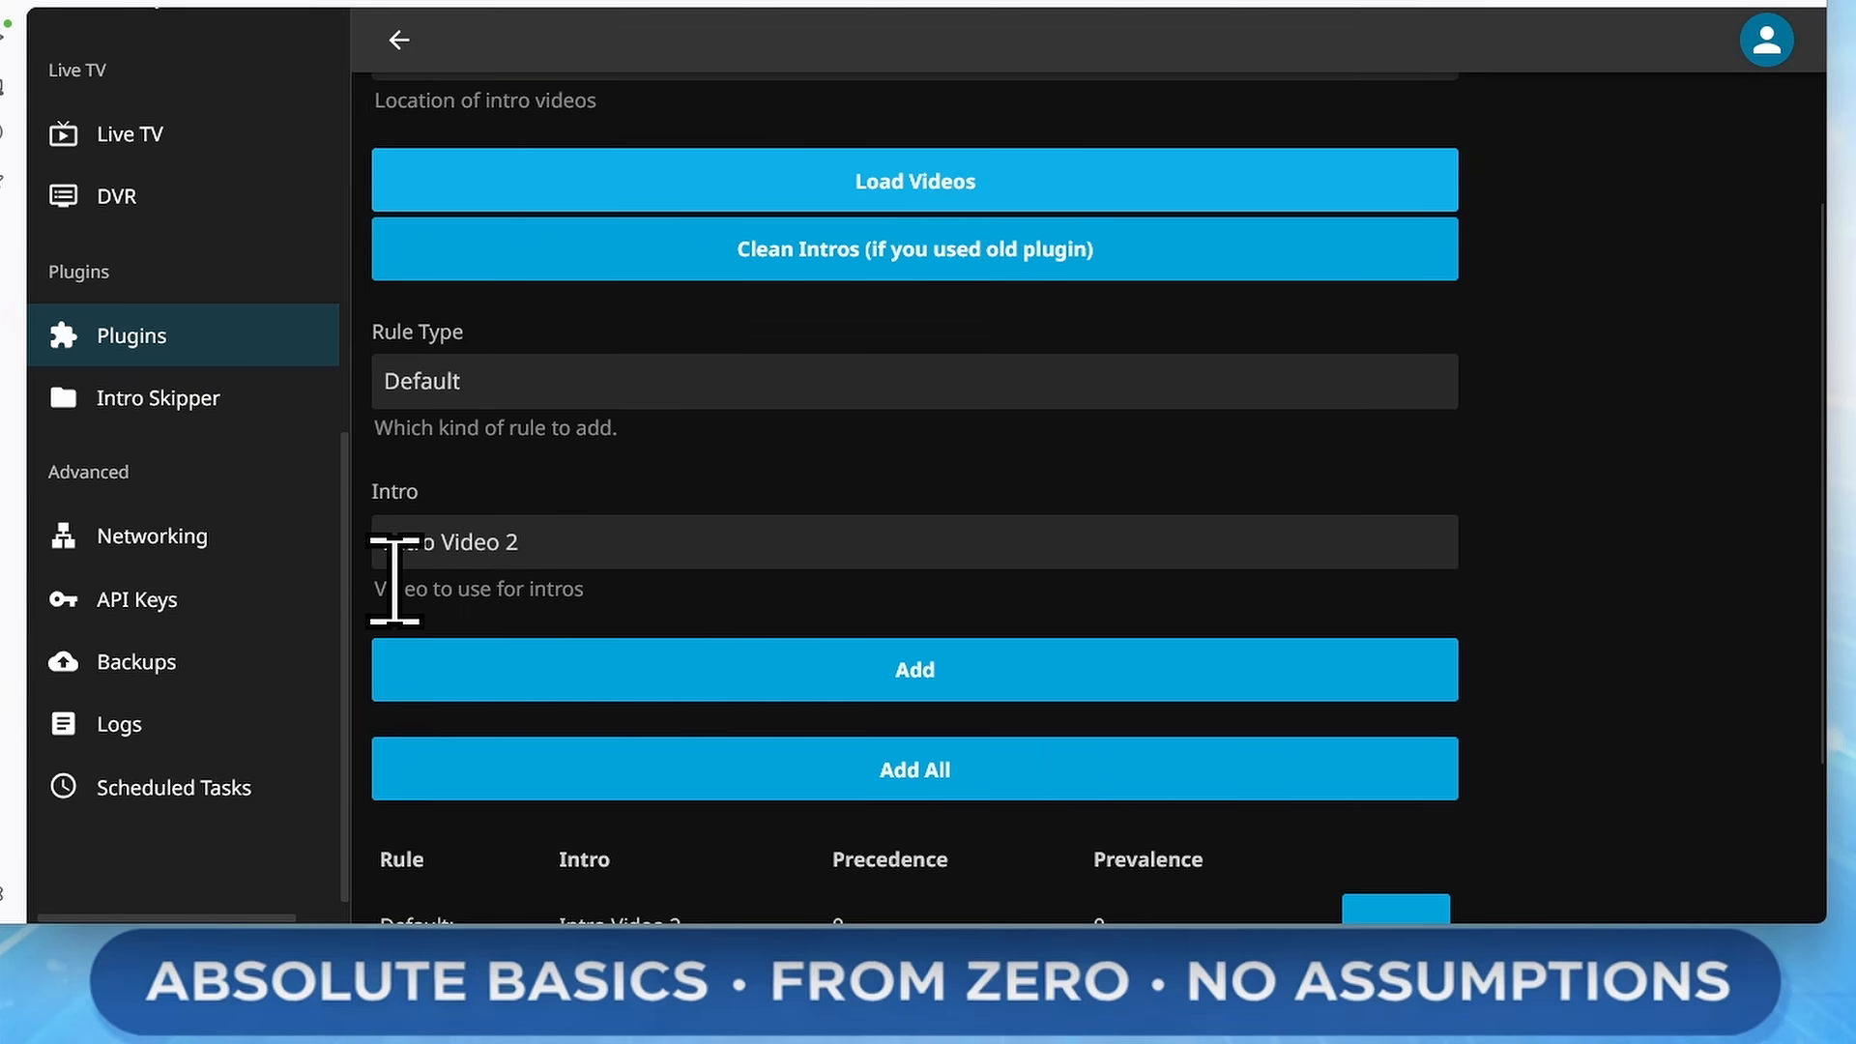
{"action": "left_click", "coordinate": [598, 569]}
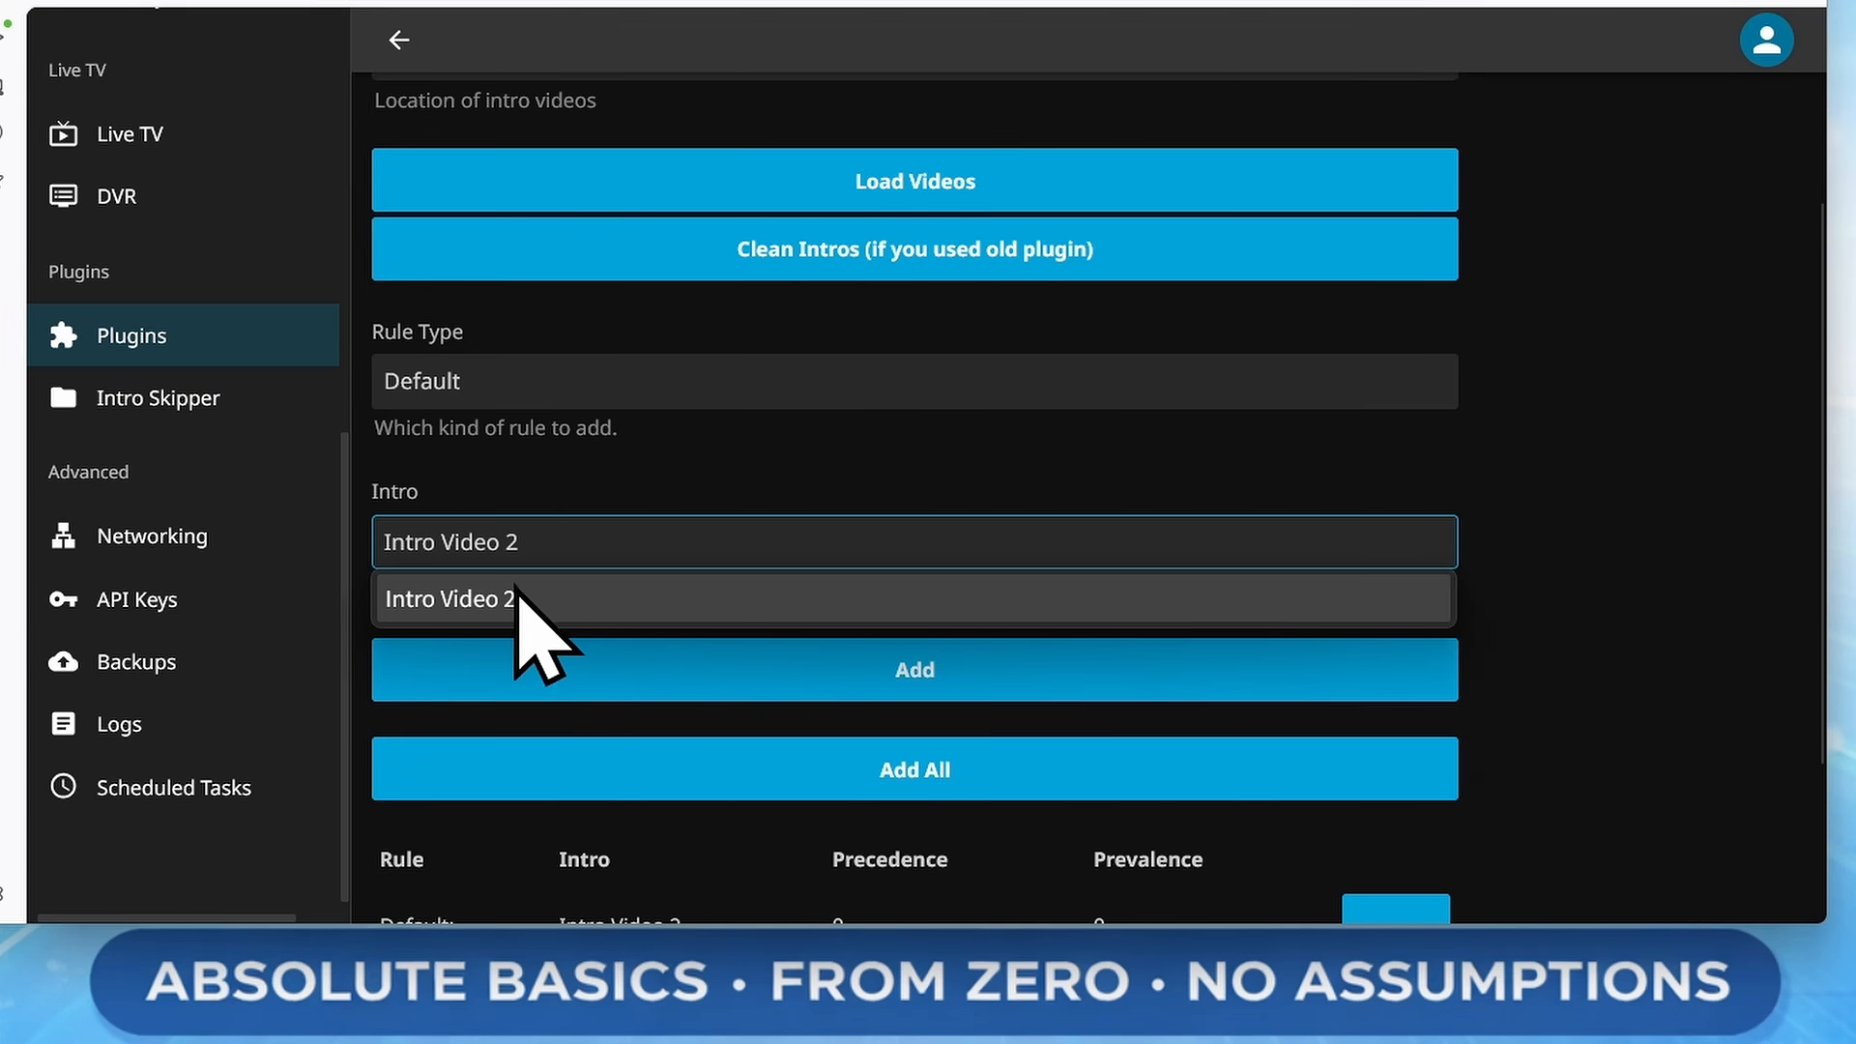
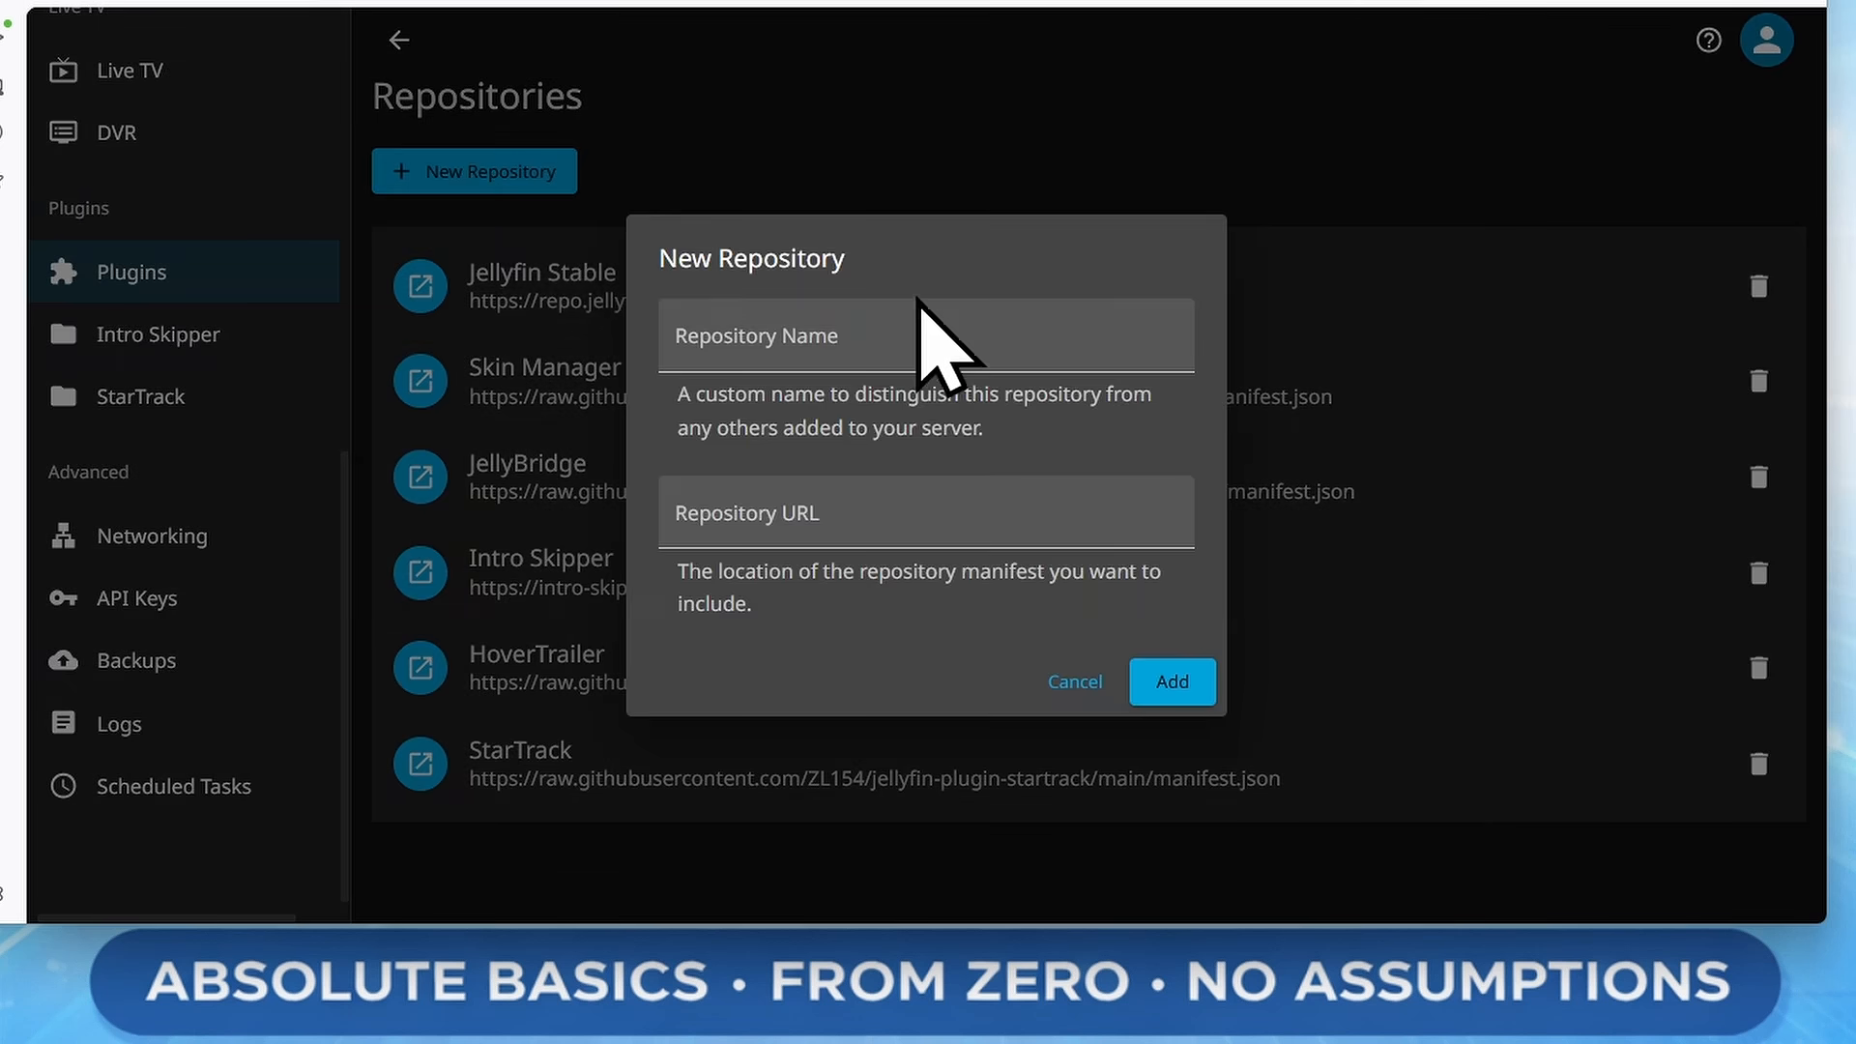
{"action": "left_click", "coordinate": [883, 332]}
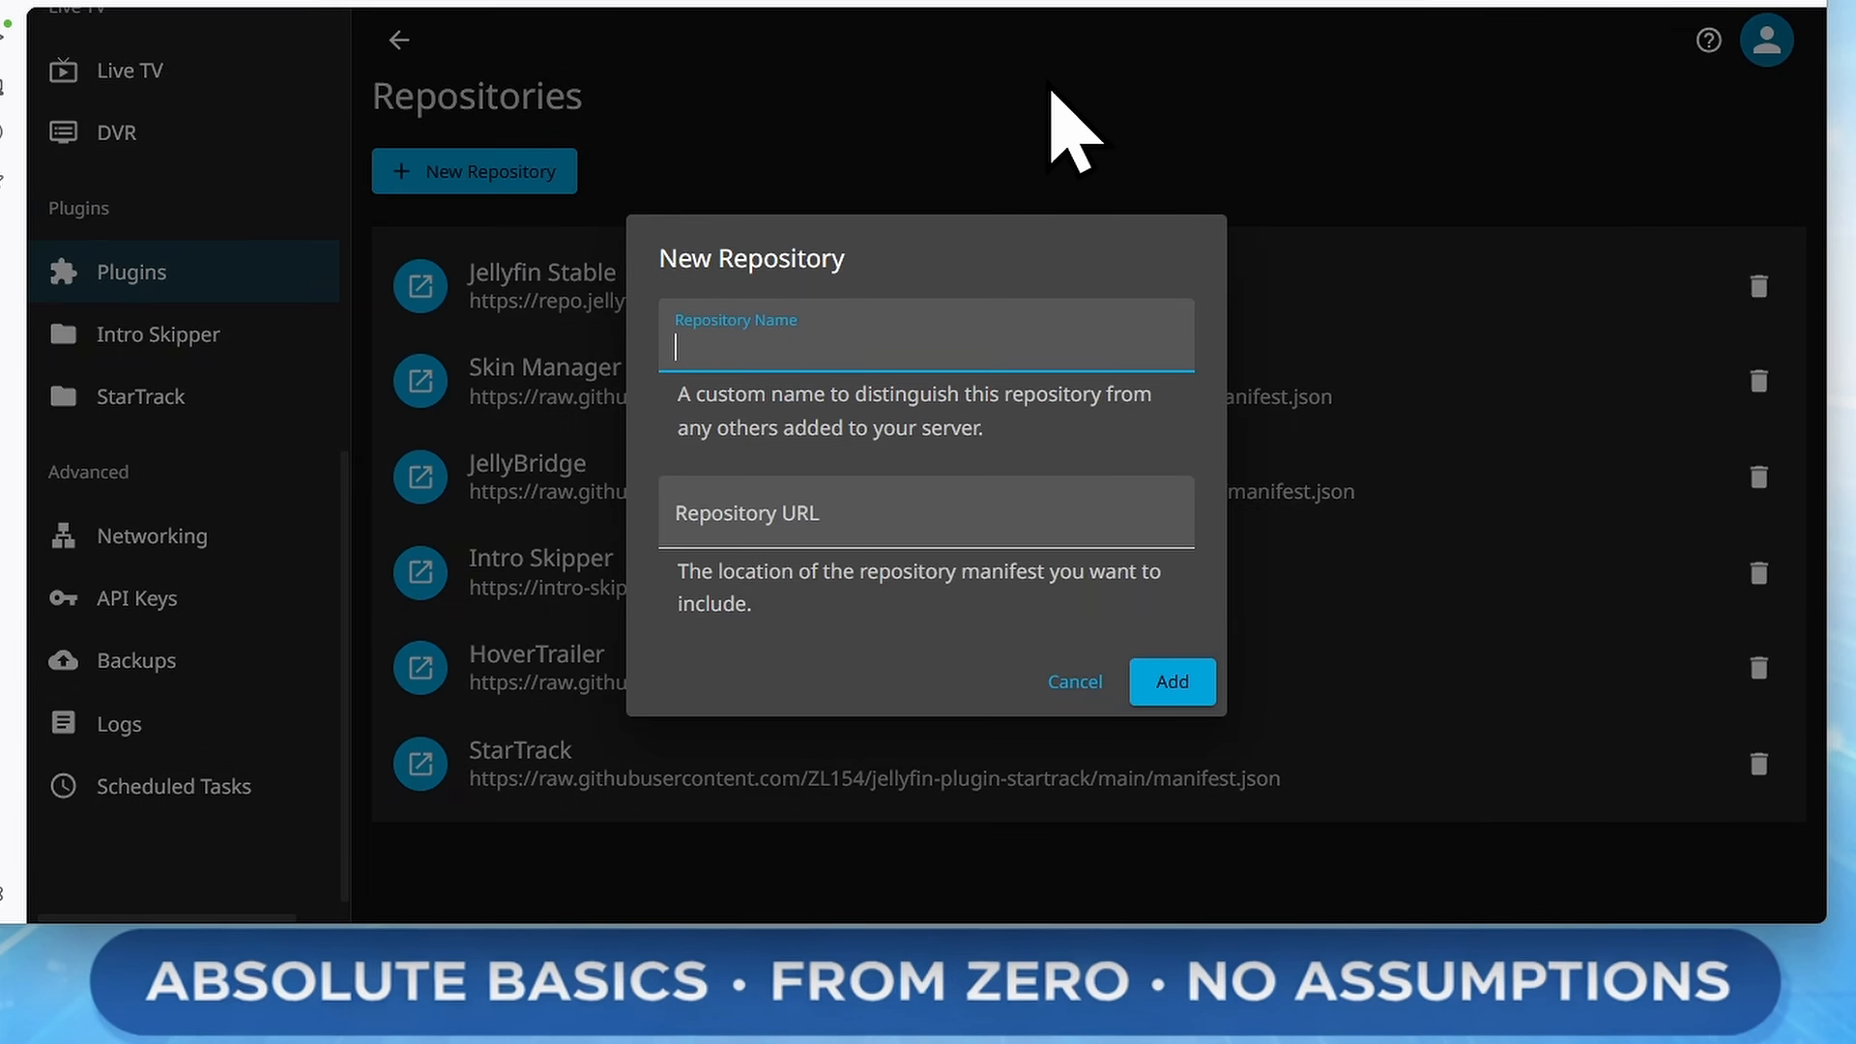
{"action": "type", "text": "Quality"}
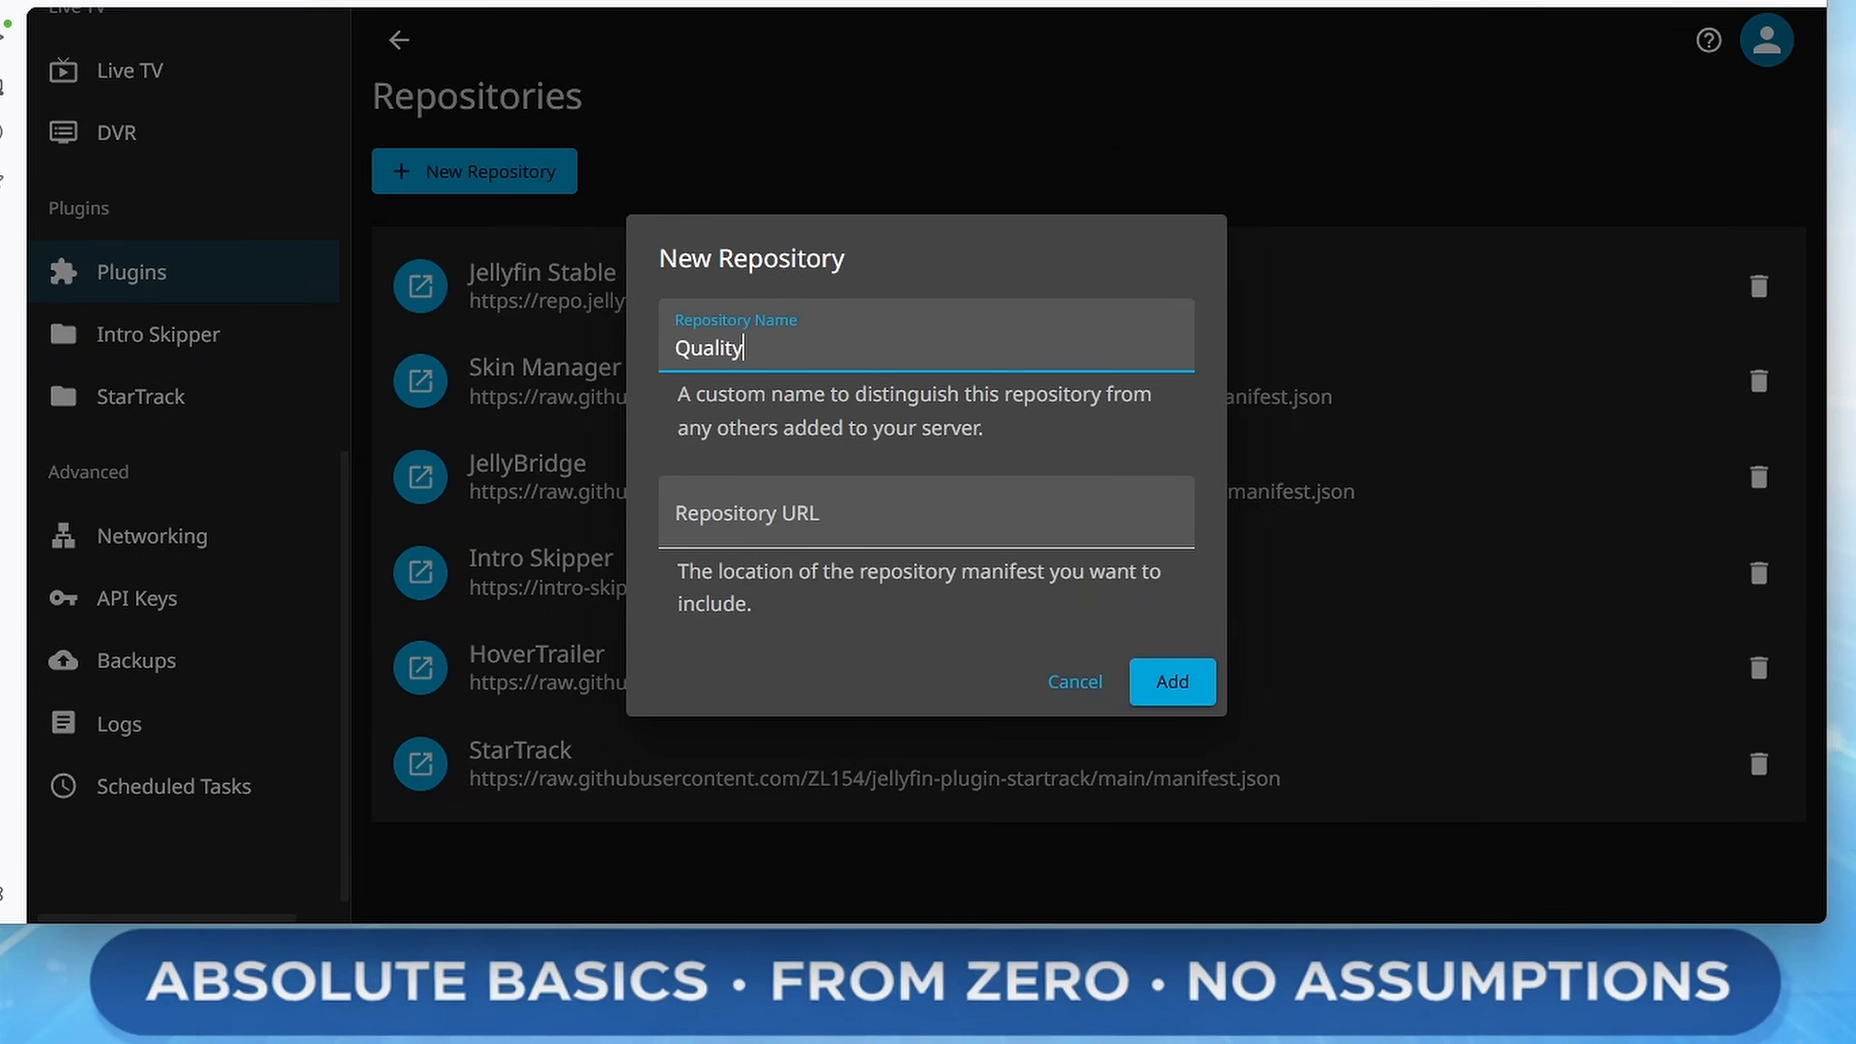
{"action": "type", "text": "Gate"}
{"action": "left_click", "coordinate": [975, 527]}
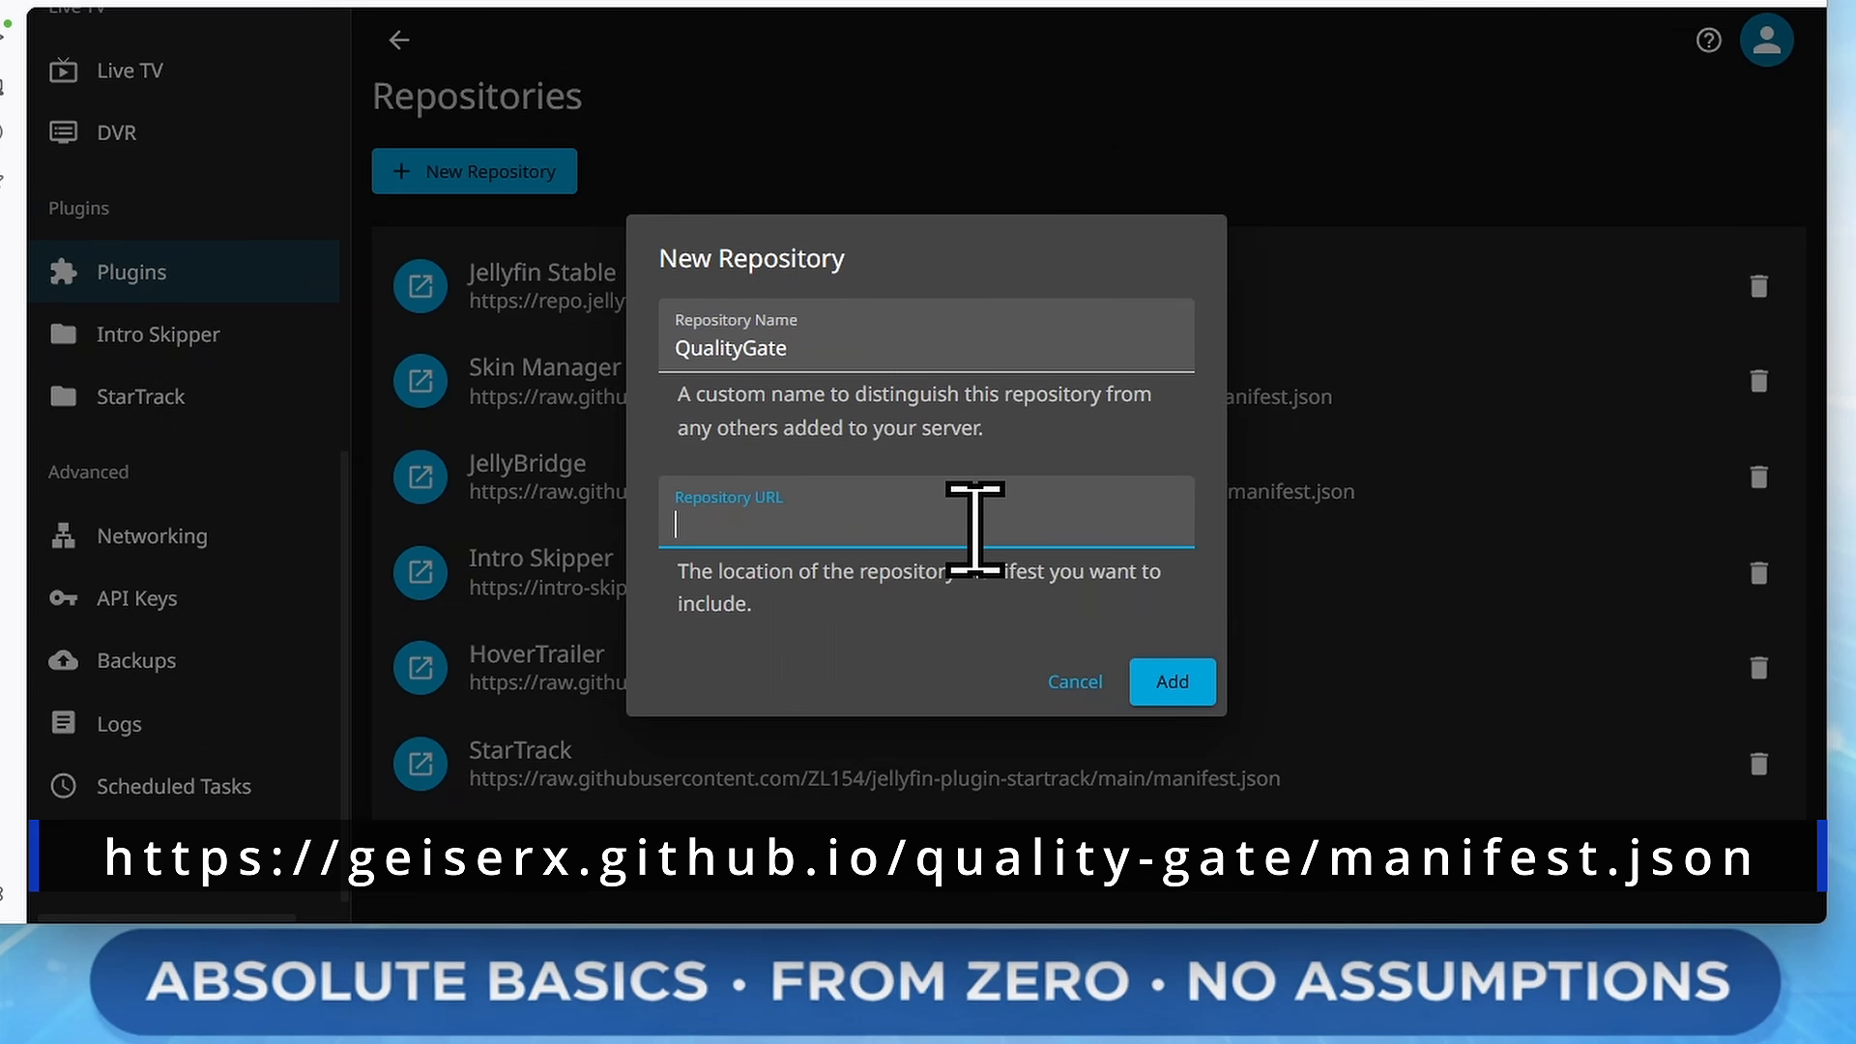
{"action": "type", "text": "https://geiserx.github.io/quality-gate/manifest.json"}
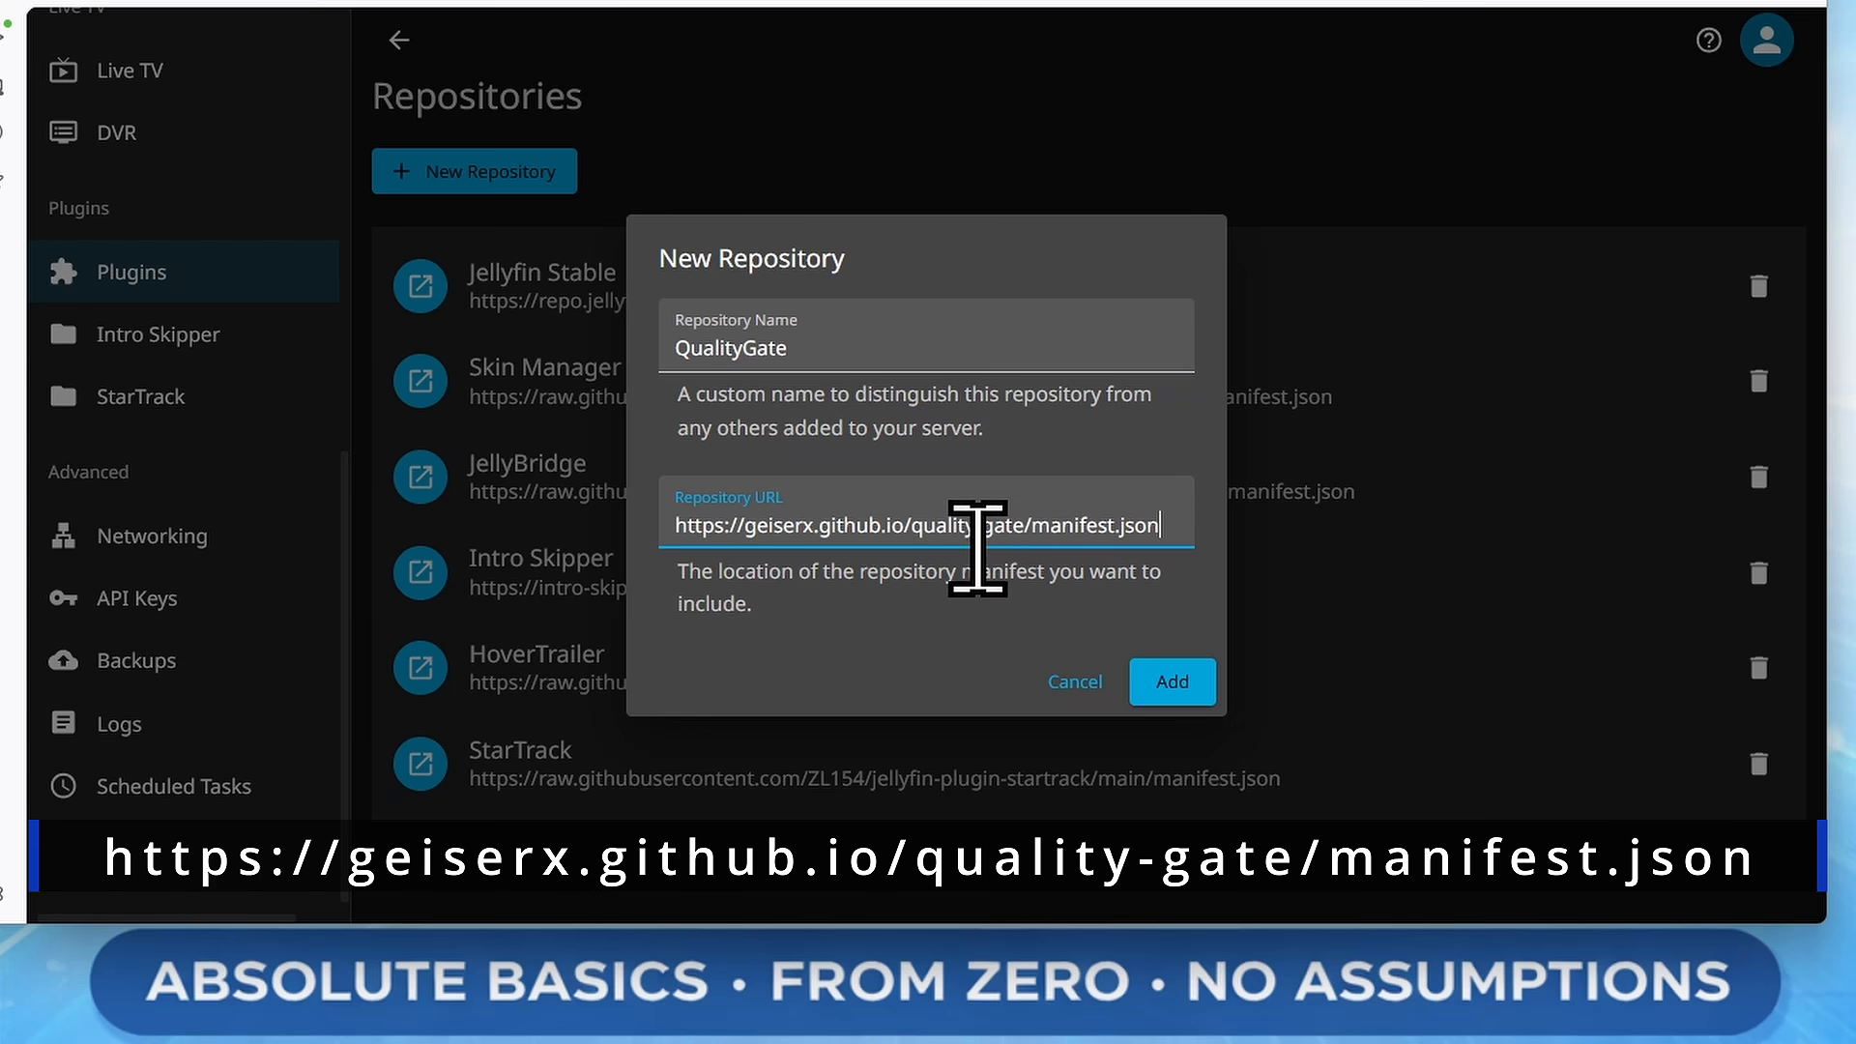
{"action": "left_click", "coordinate": [1170, 685]}
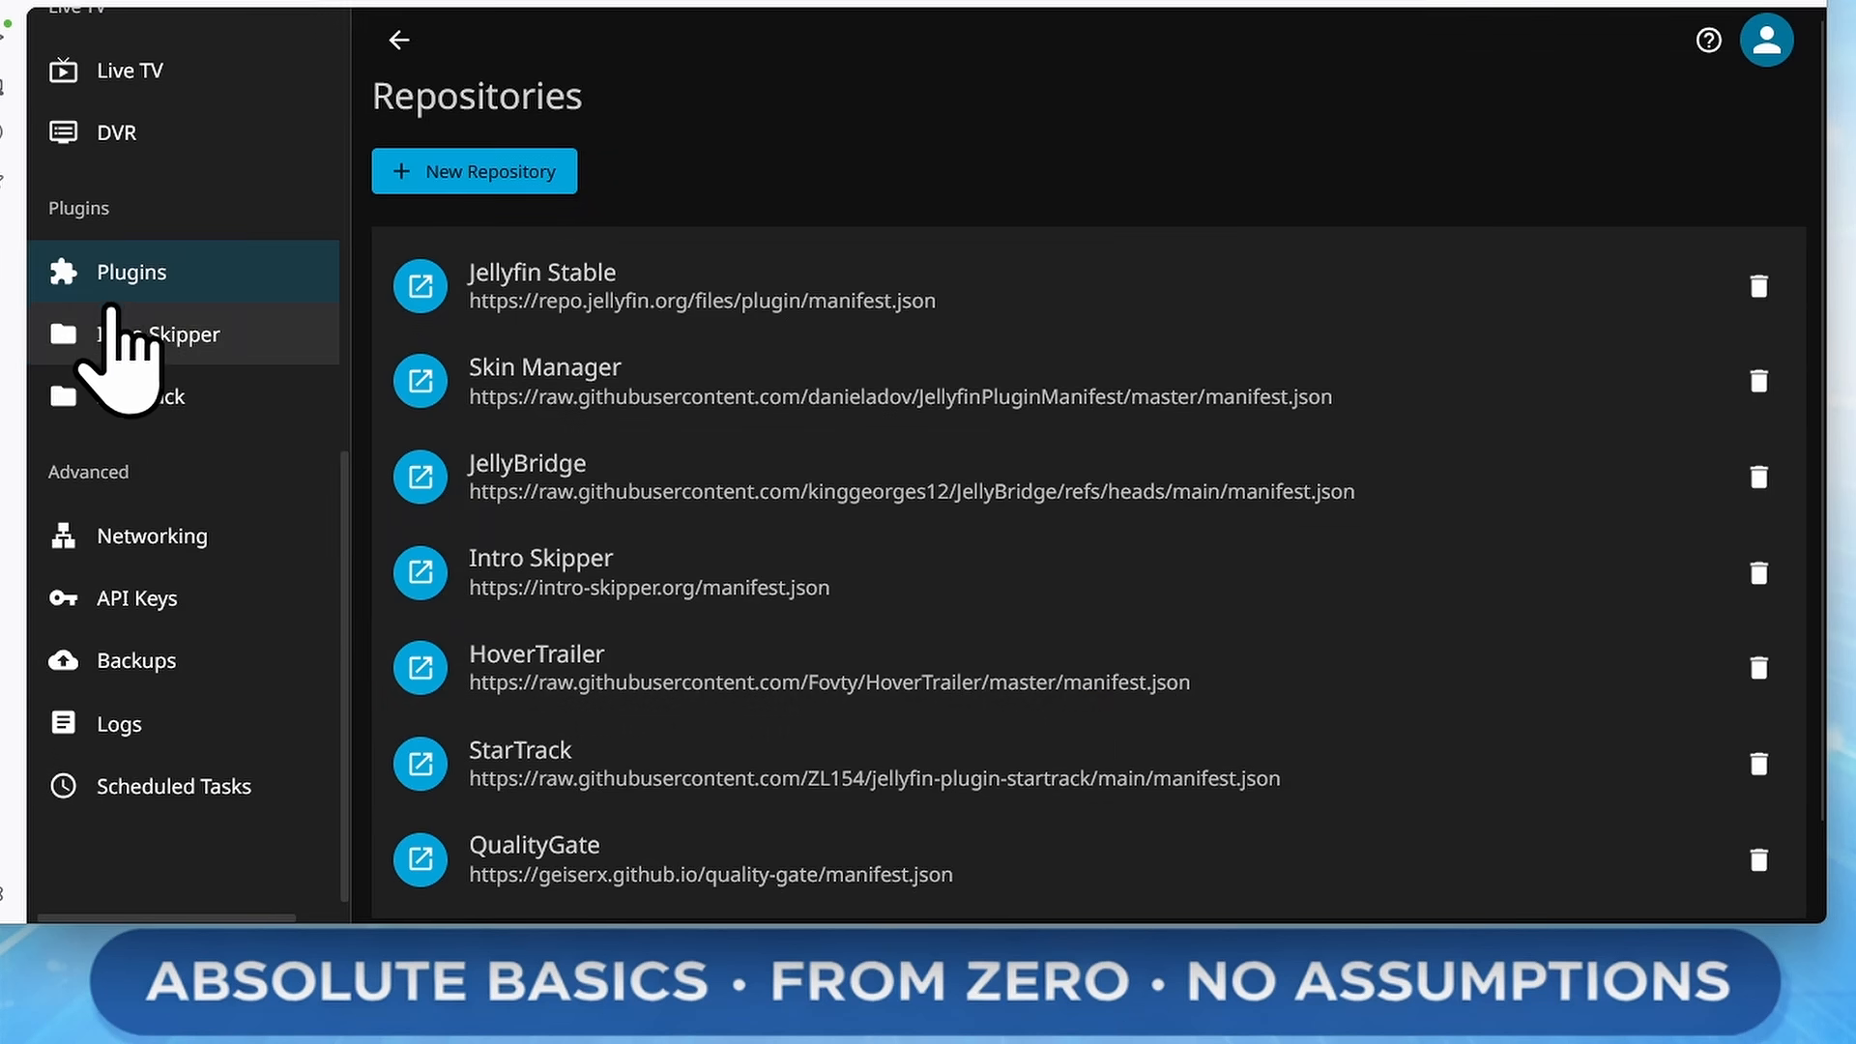
Find the QualityGate plugin in the available plugins catalog and install it, confirming the third-party warning
{"action": "left_click", "coordinate": [126, 278]}
{"action": "left_click", "coordinate": [159, 4]}
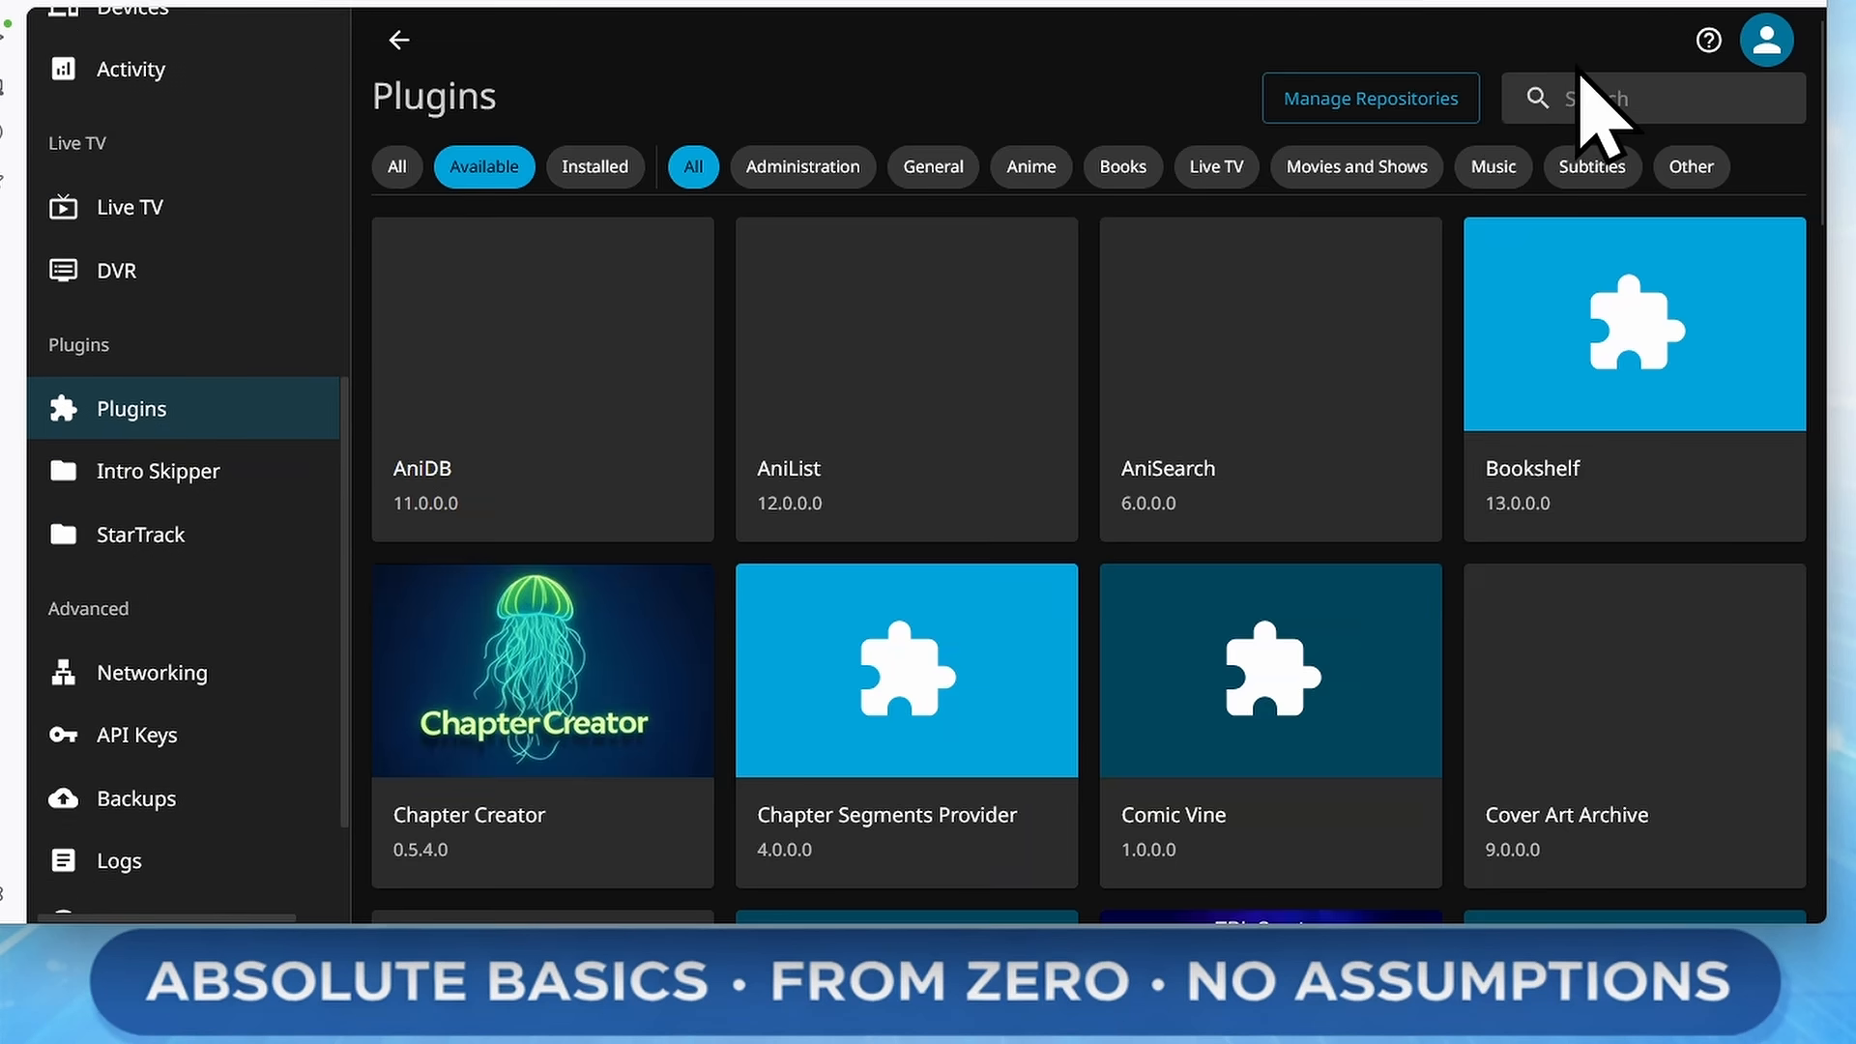
{"action": "left_click", "coordinate": [1613, 95]}
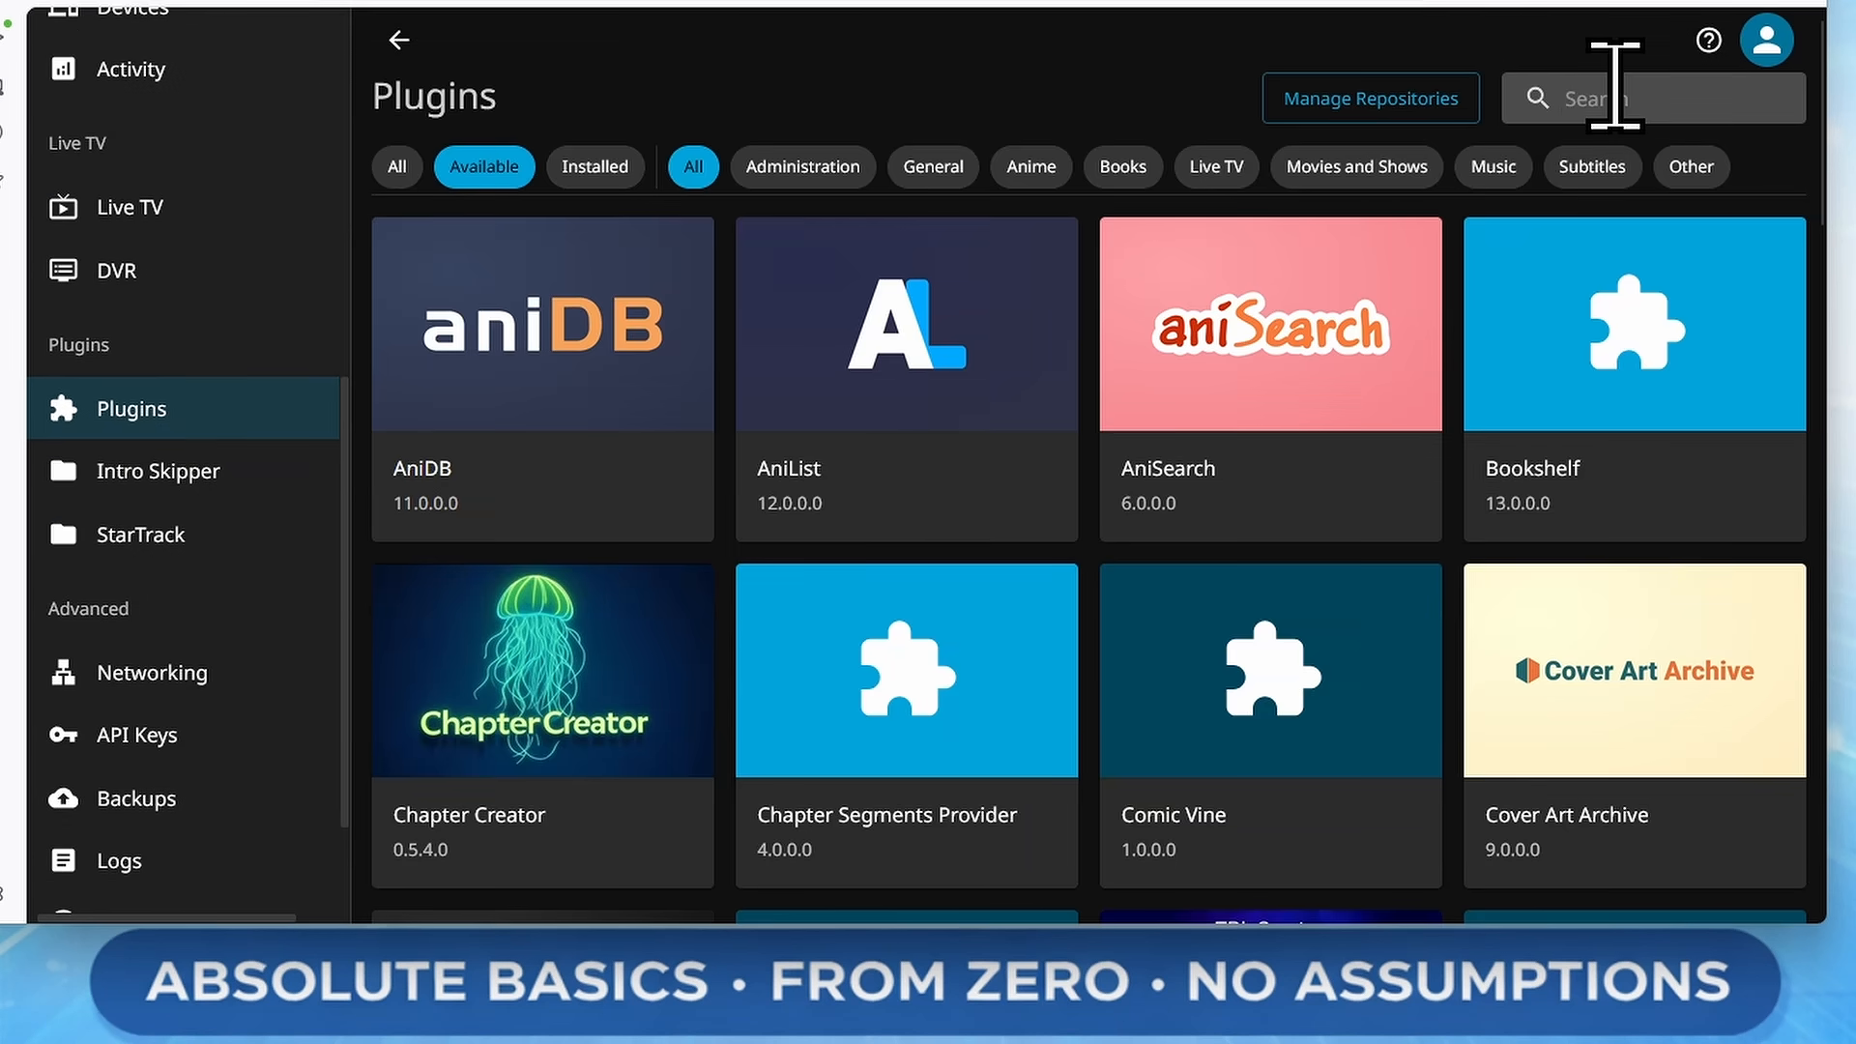
{"action": "type", "text": "qu"}
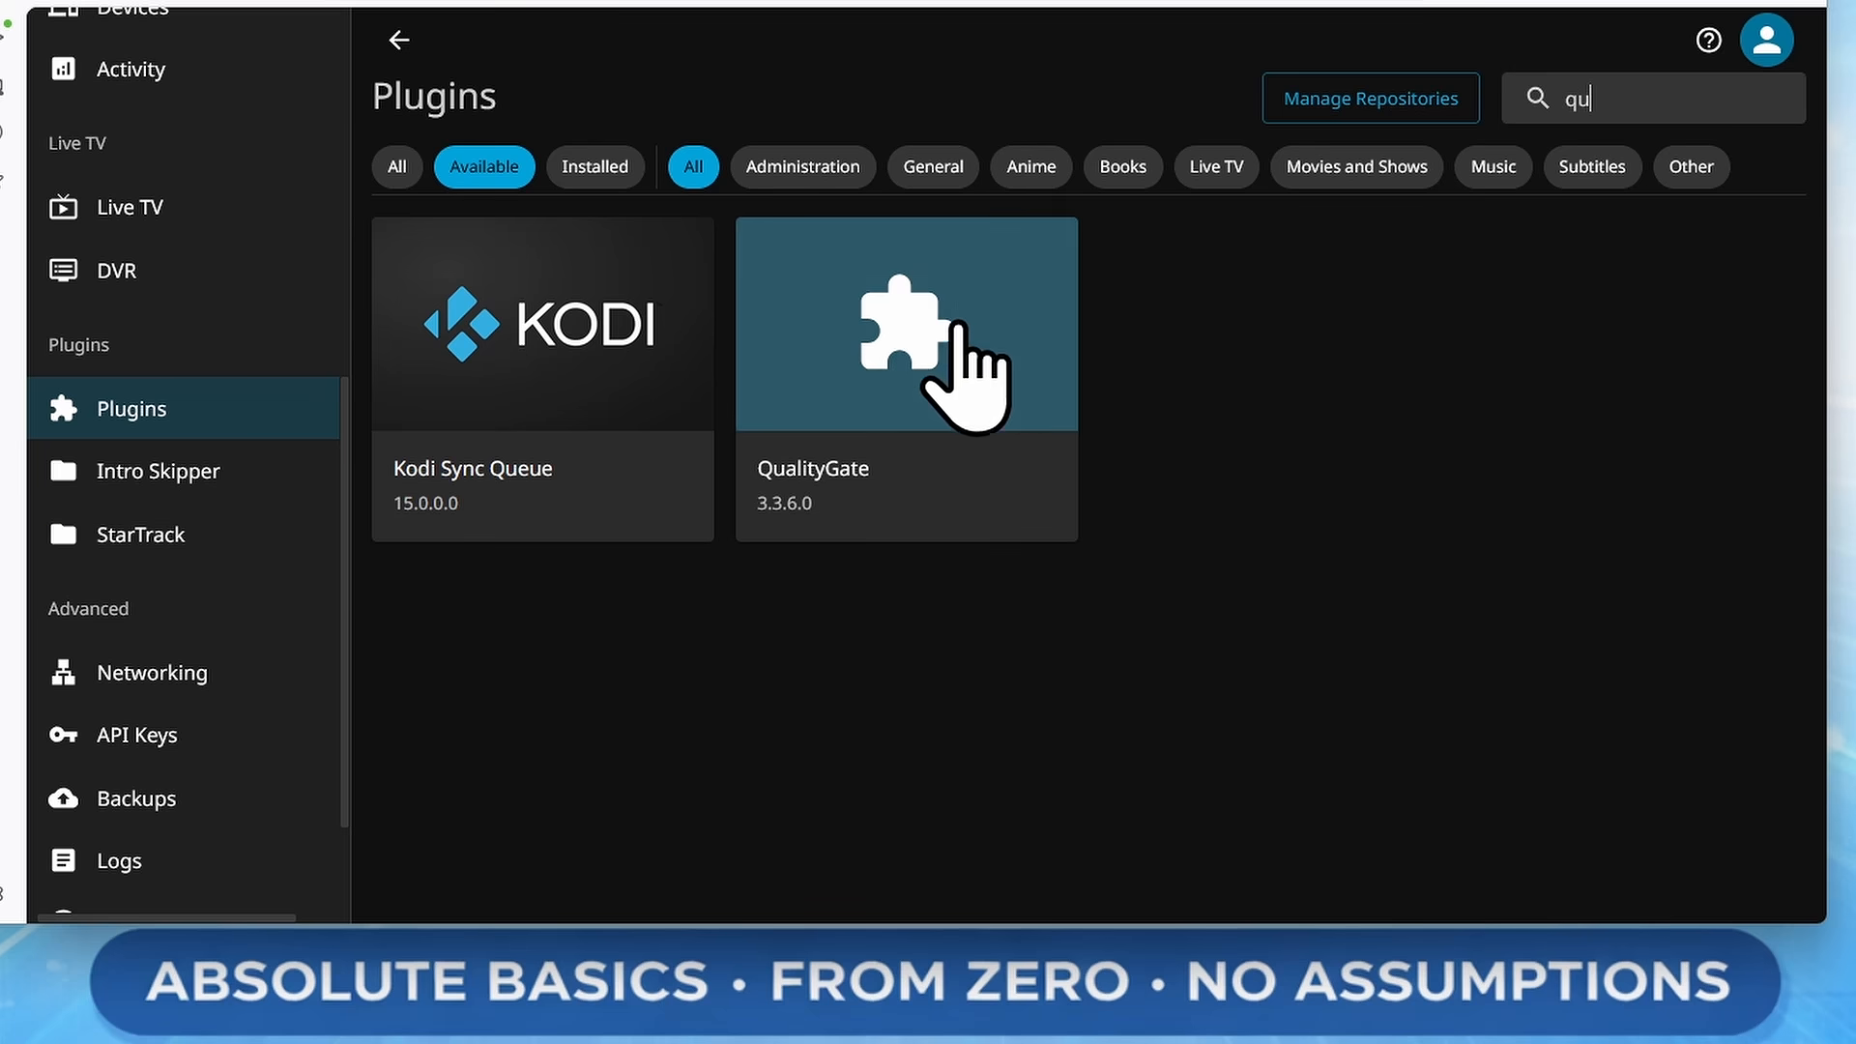
{"action": "left_click", "coordinate": [995, 350]}
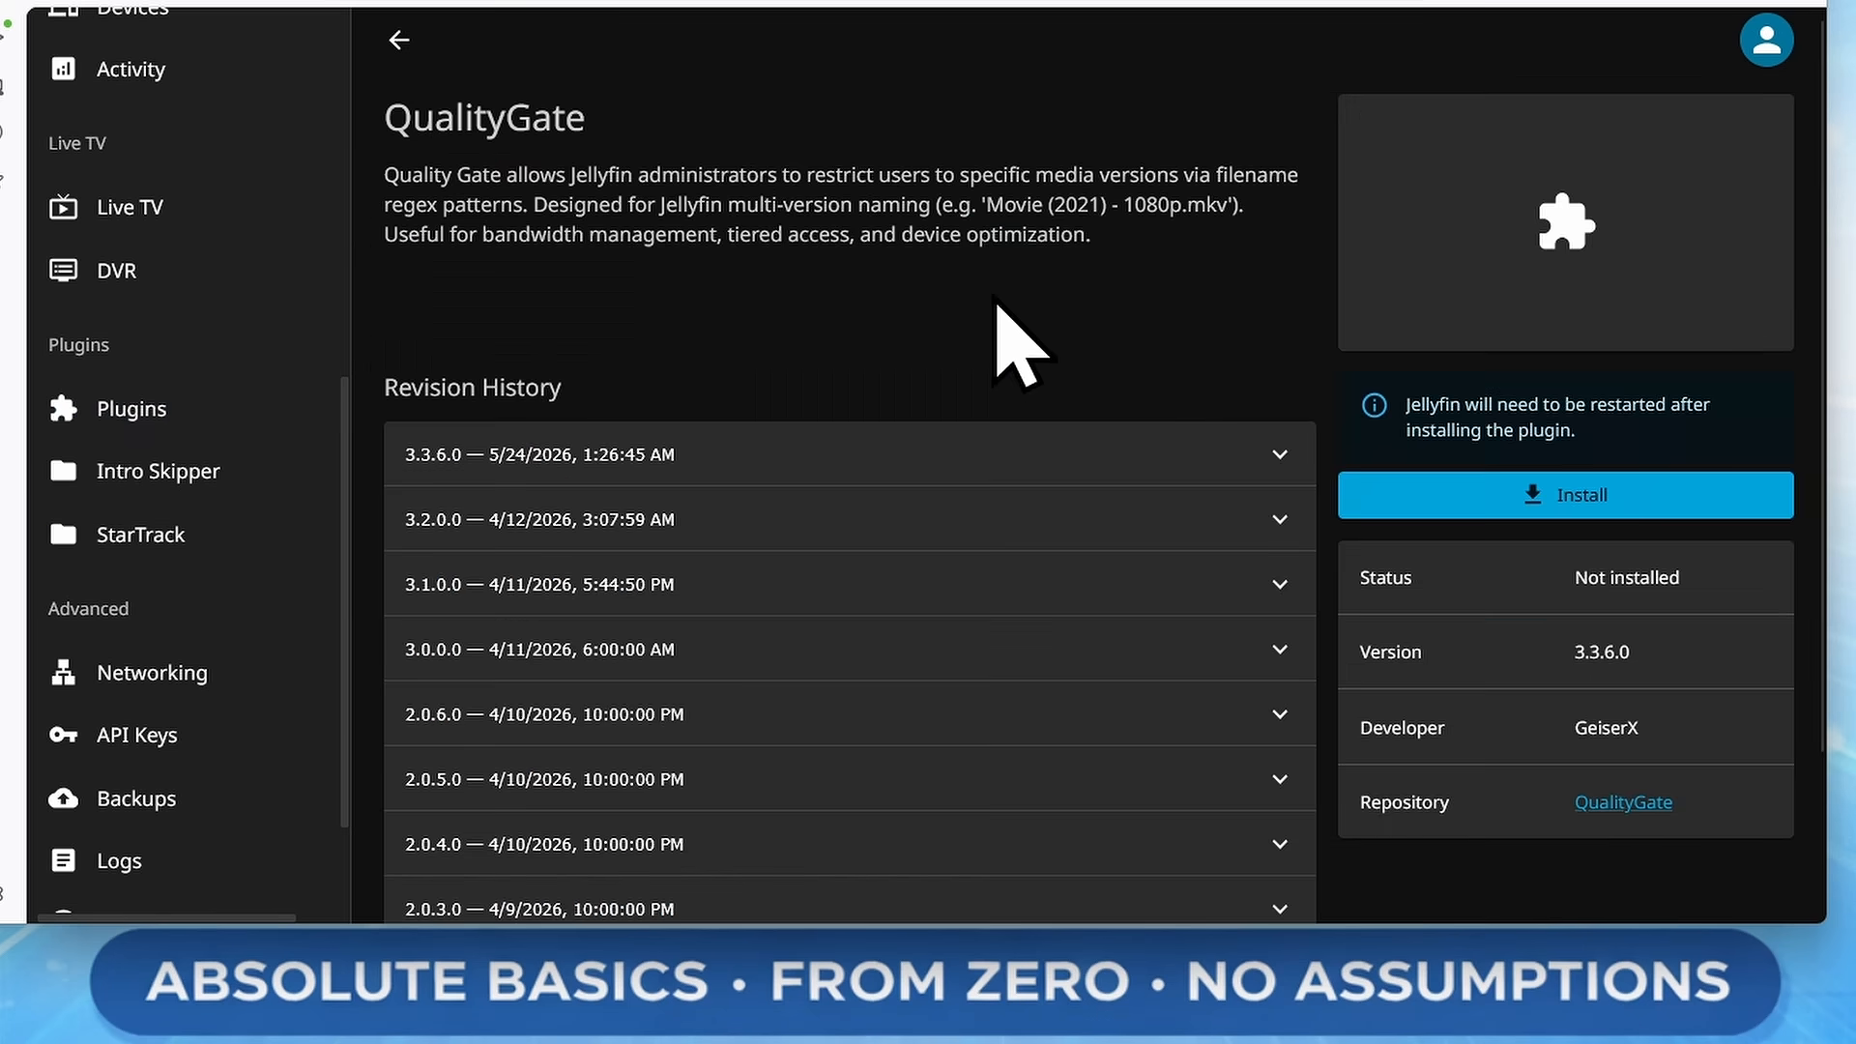
{"action": "left_click", "coordinate": [1690, 498]}
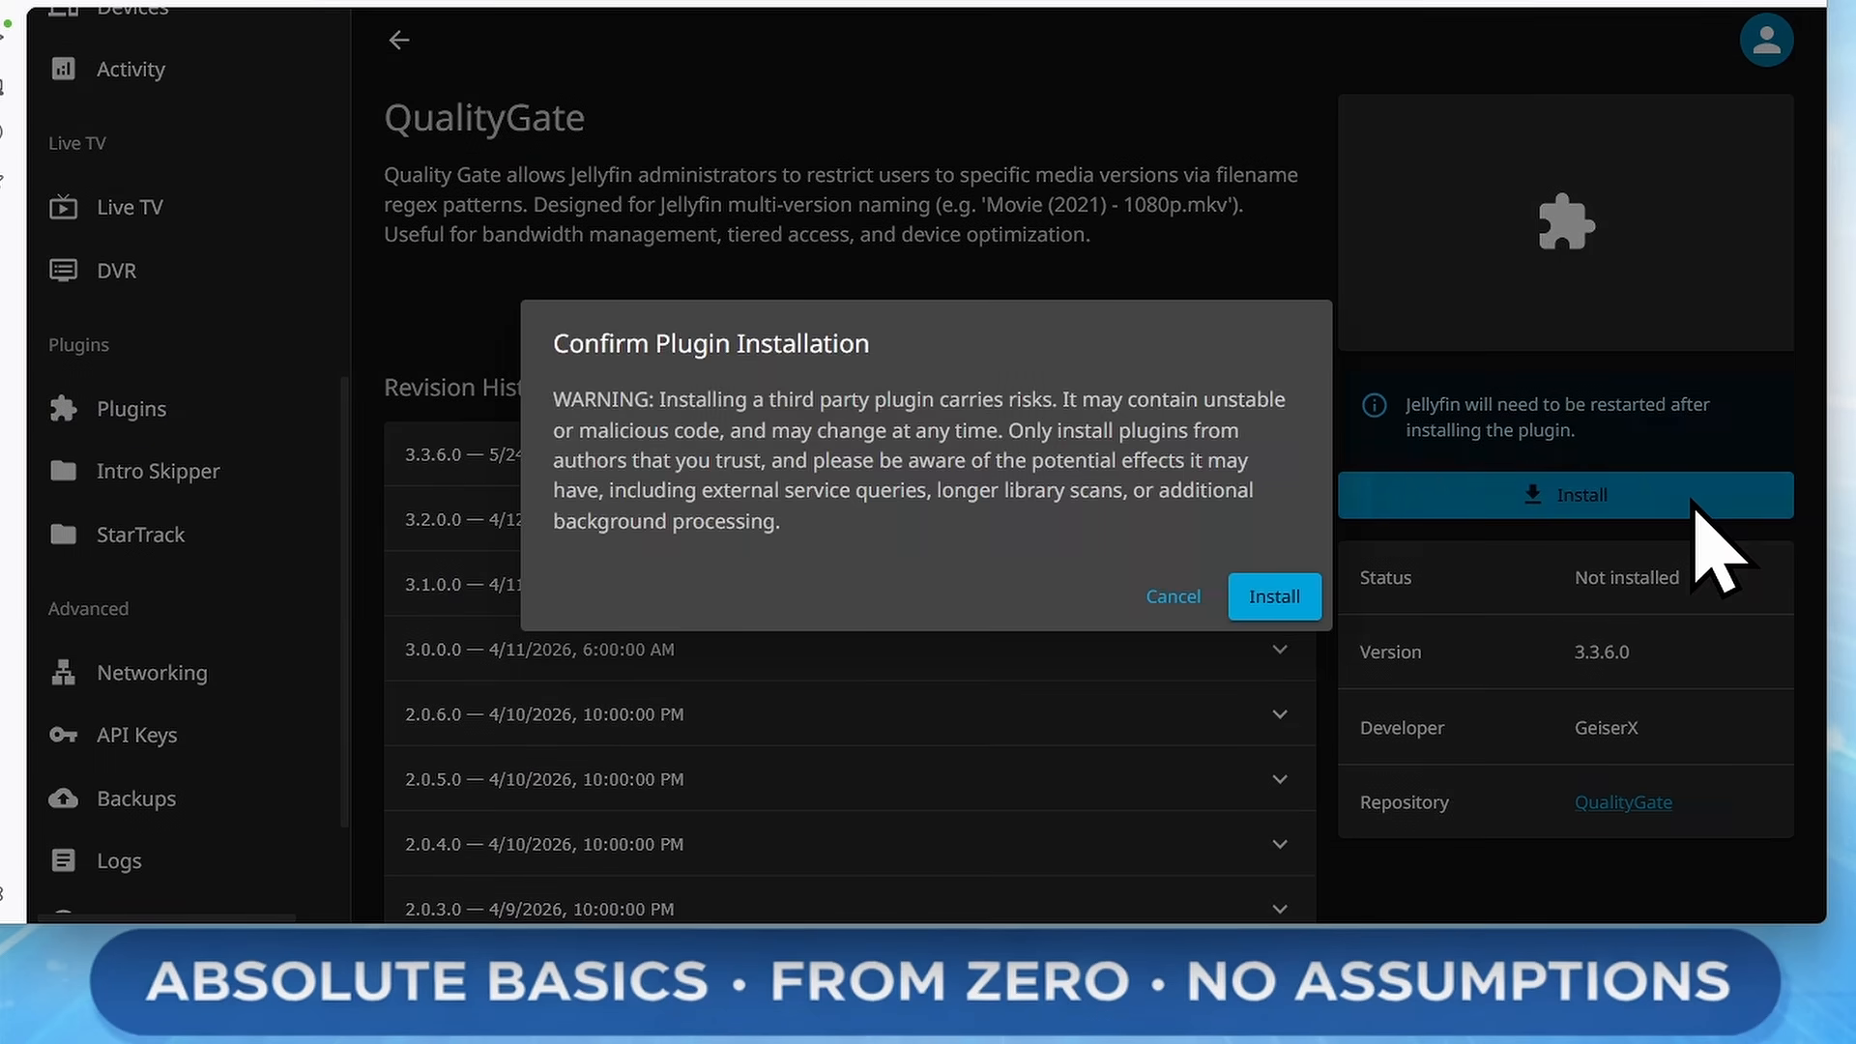
{"action": "left_click", "coordinate": [1257, 597]}
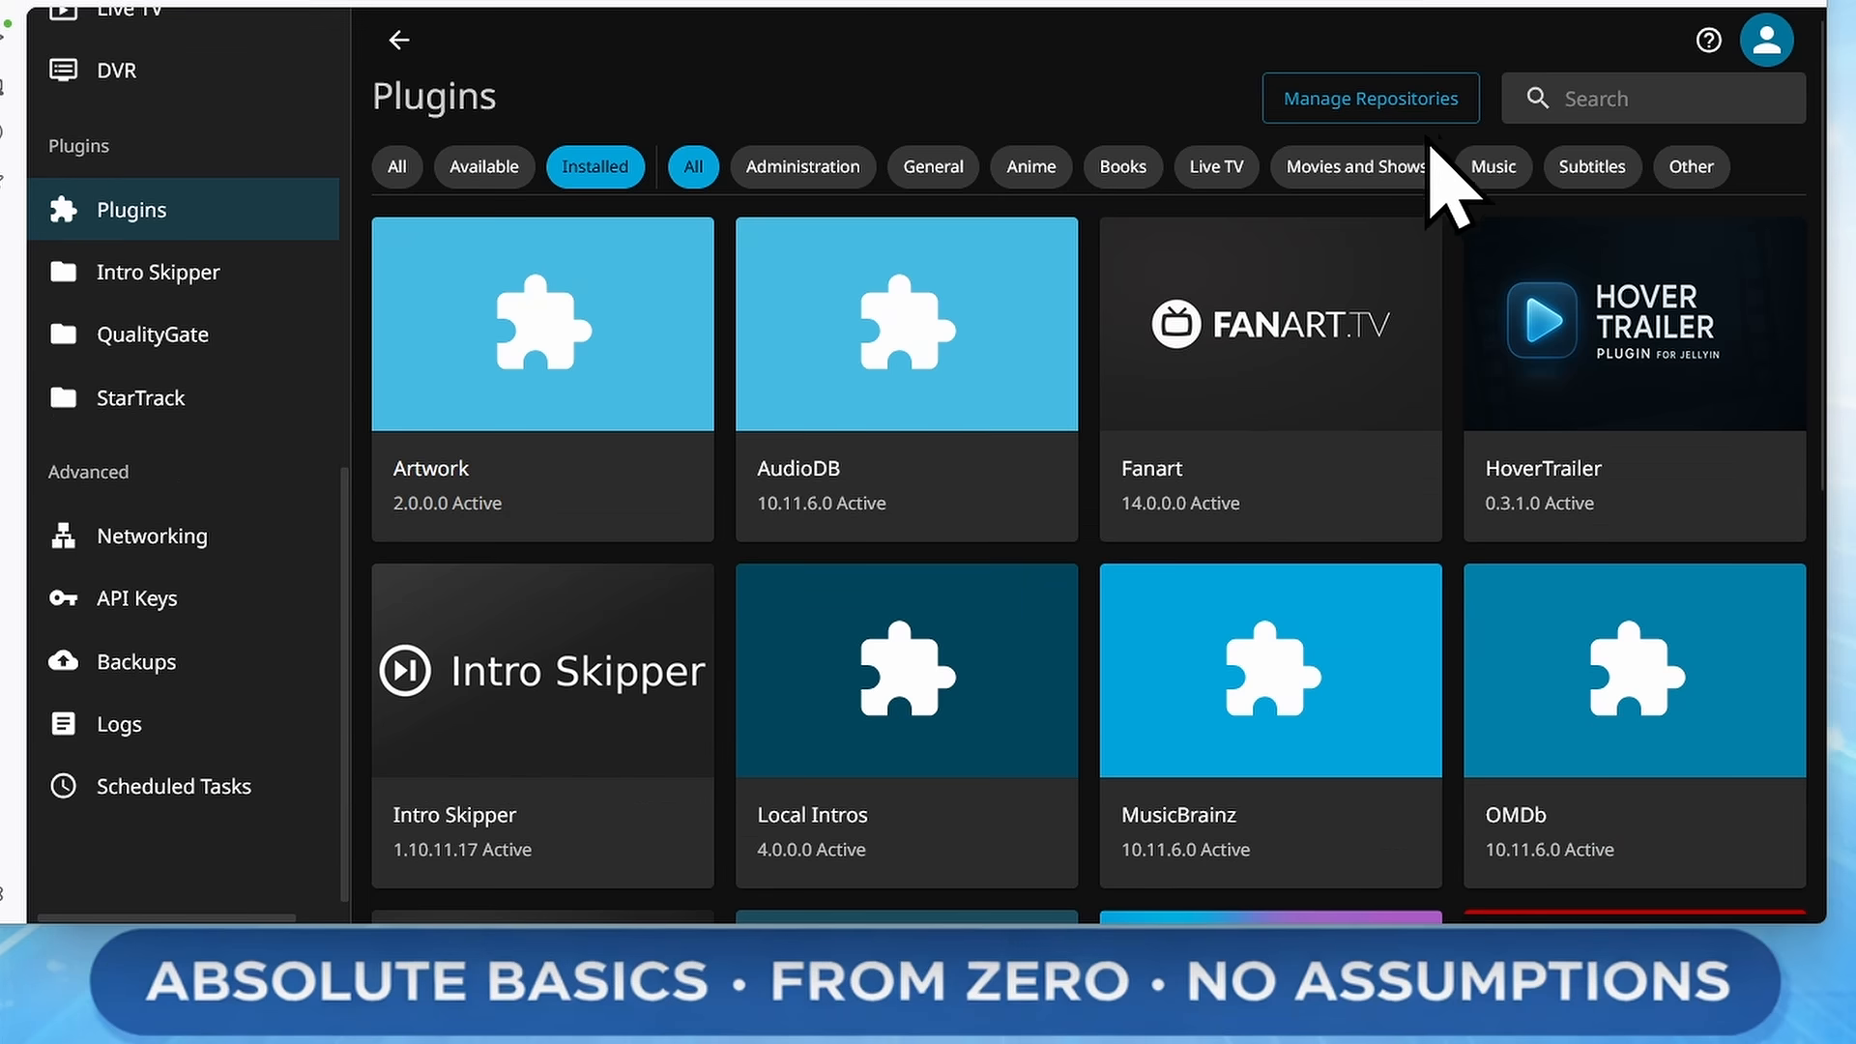
Find the installed QualityGate plugin and open its settings
{"action": "left_click", "coordinate": [1574, 96]}
{"action": "type", "text": "qu"}
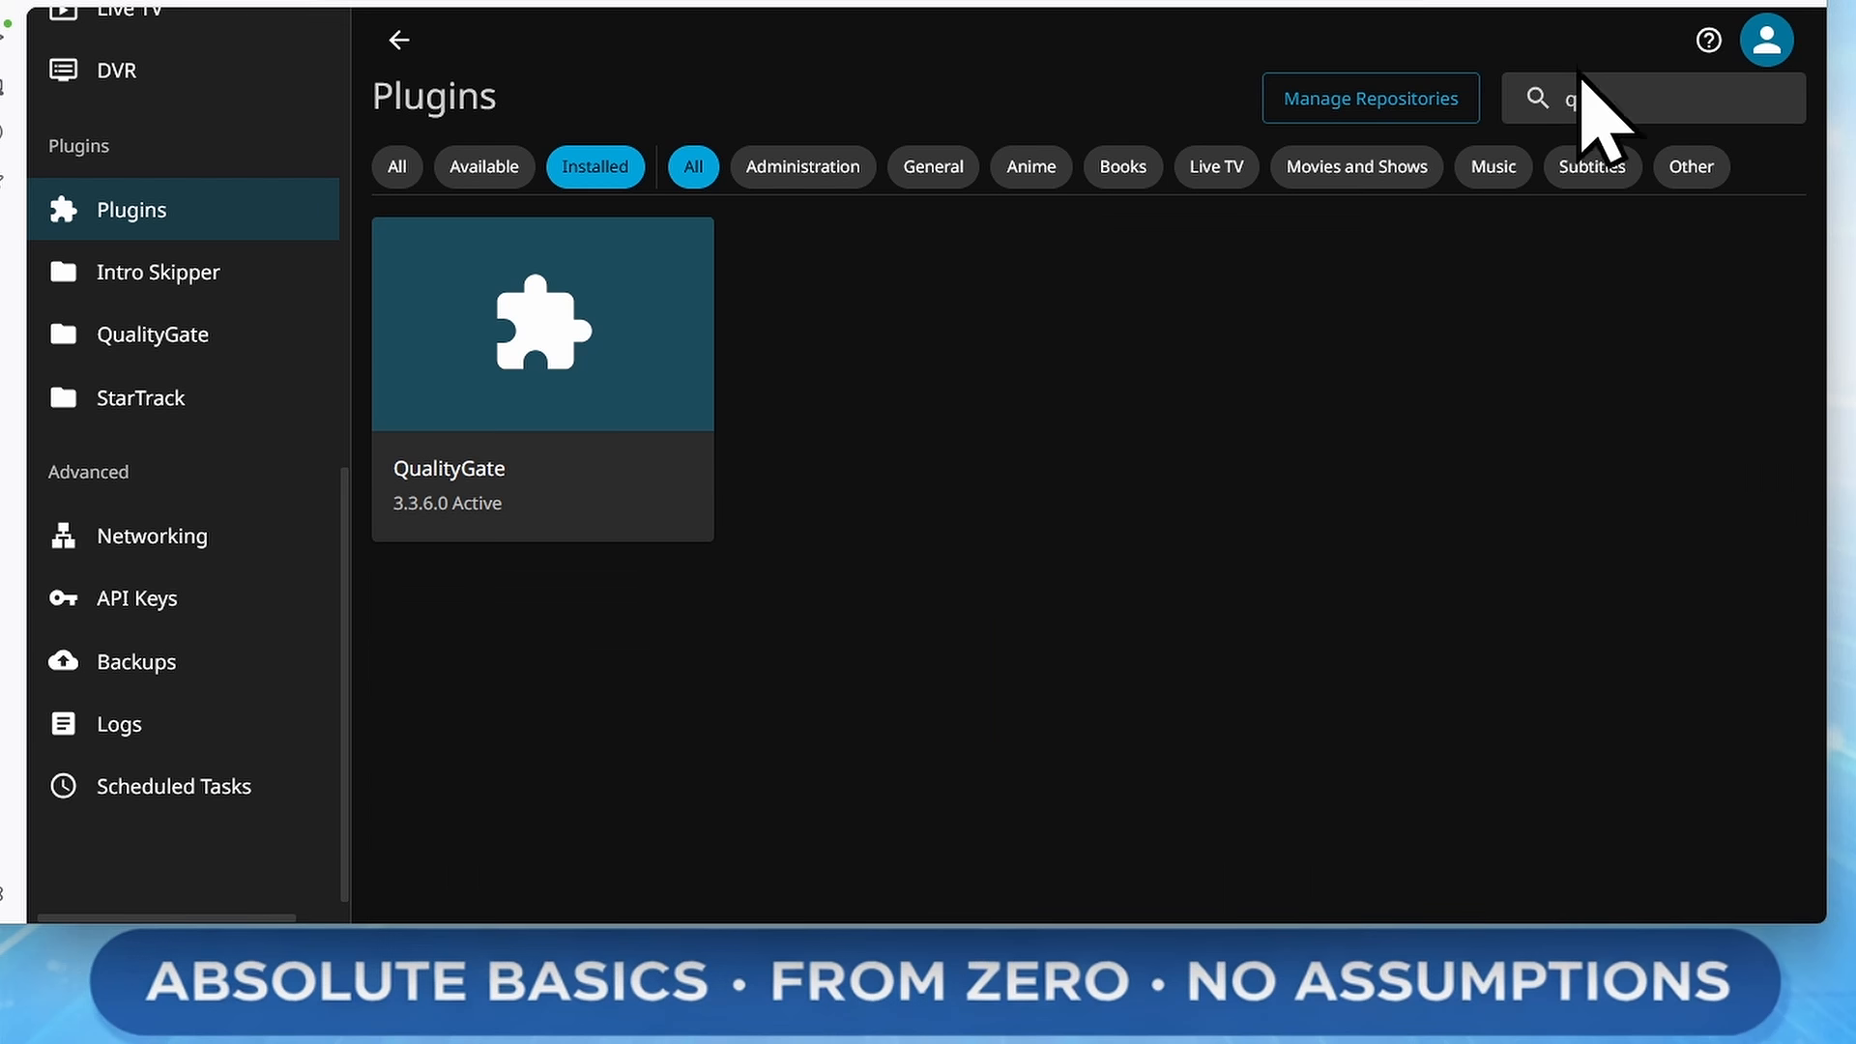
{"action": "left_click", "coordinate": [688, 356]}
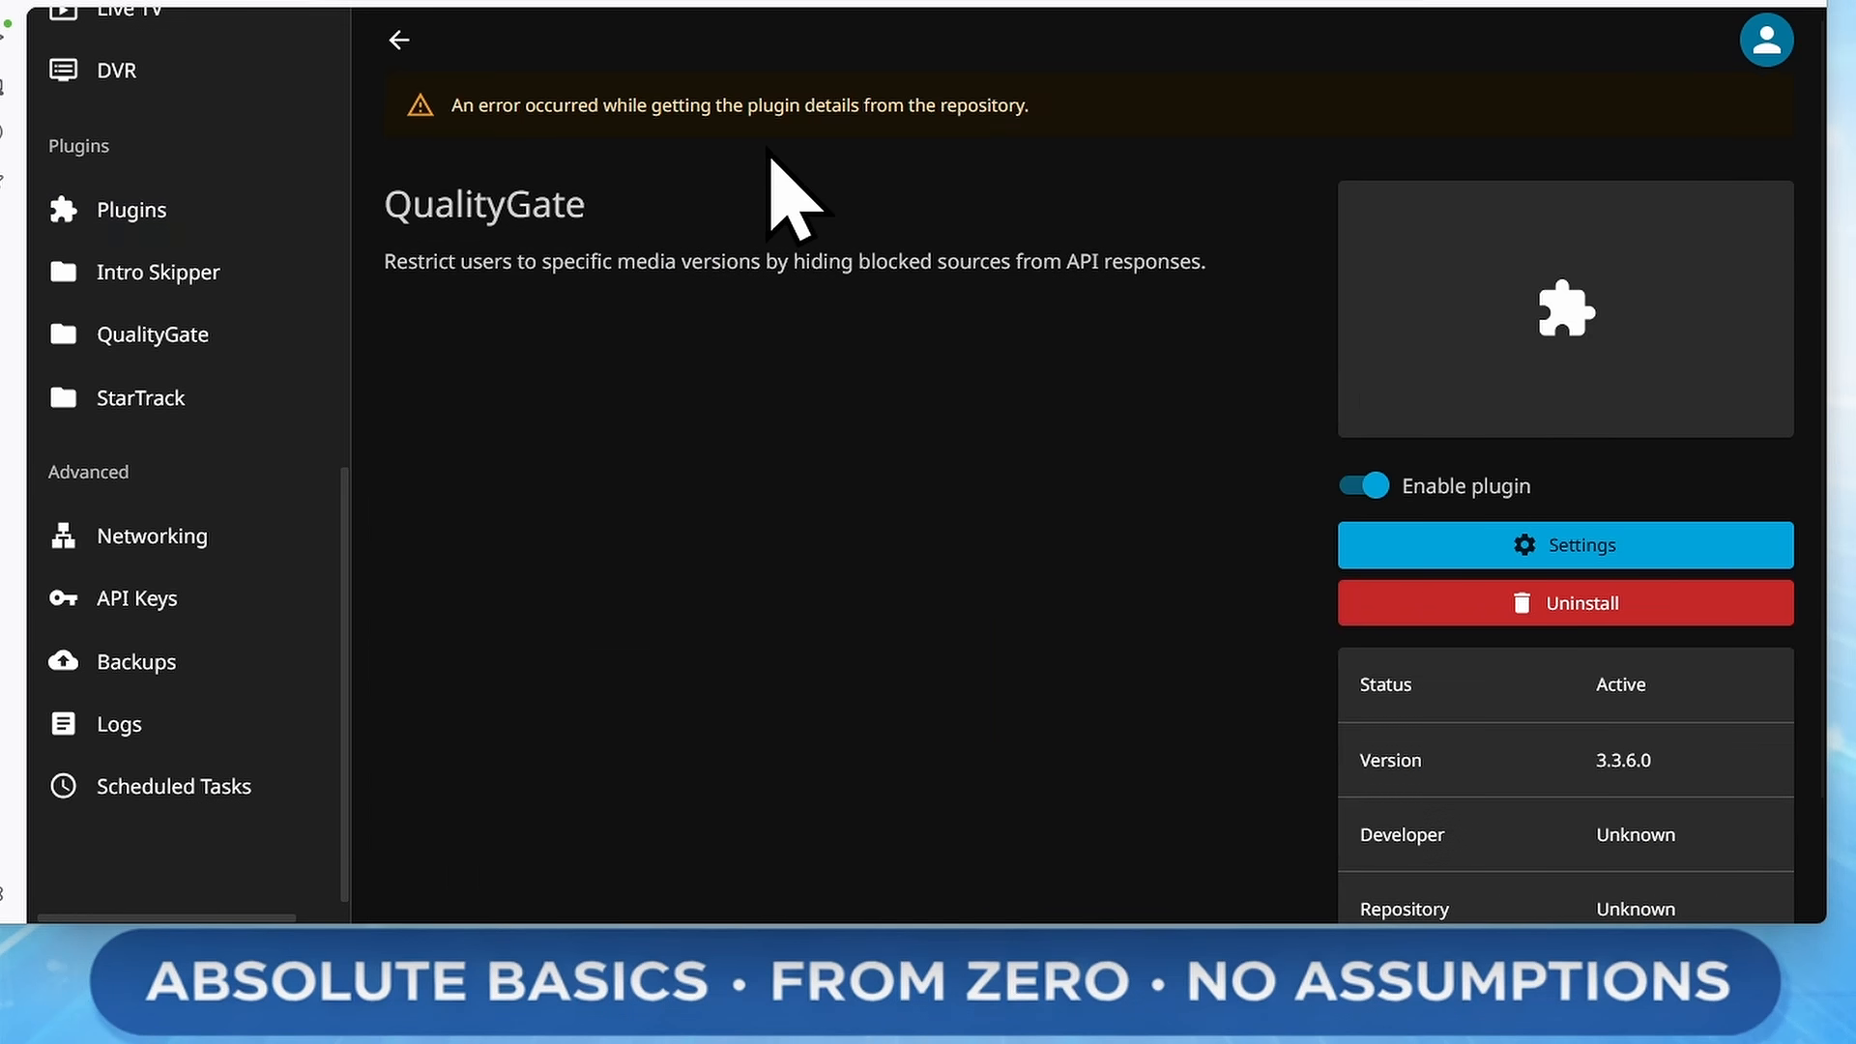
{"action": "left_click", "coordinate": [1610, 547]}
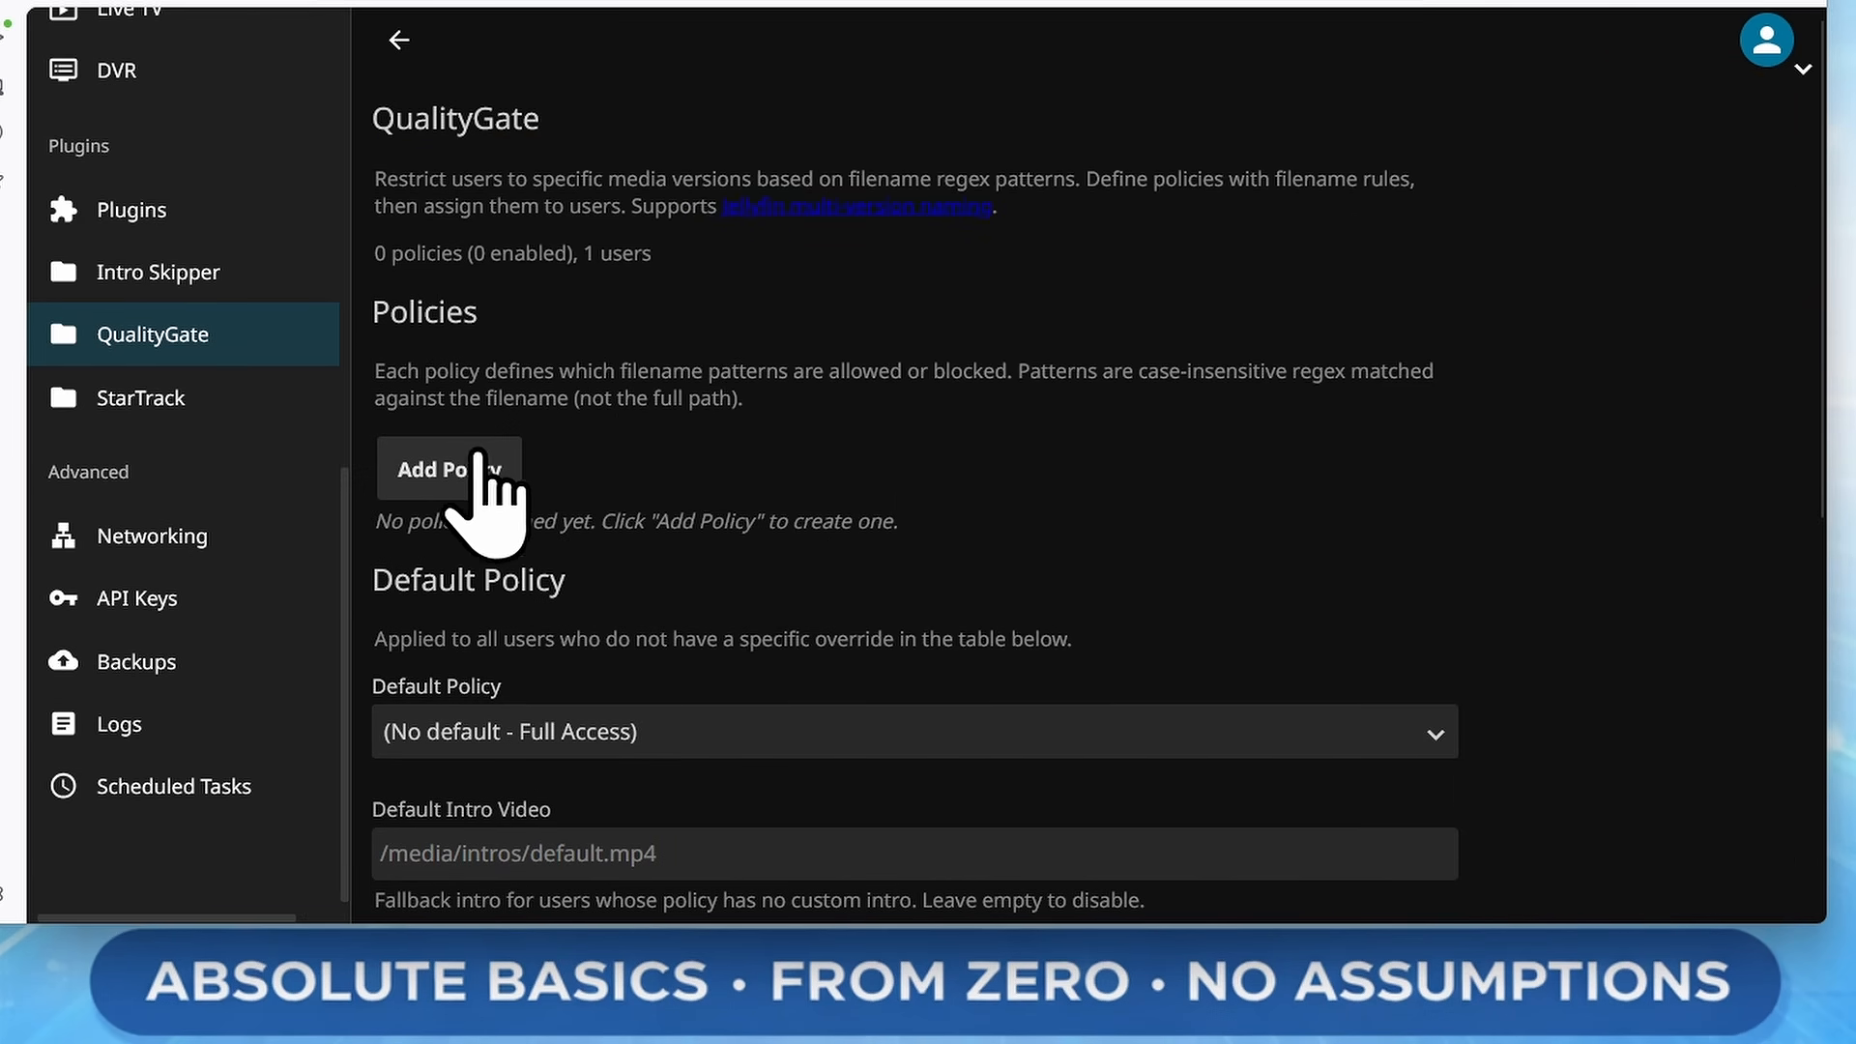
Add a new QualityGate policy and name it Limit Users Policy
{"action": "left_click", "coordinate": [460, 476]}
{"action": "scroll", "coordinate": [1441, 435], "scroll_direction": "down", "scroll_amount": 2}
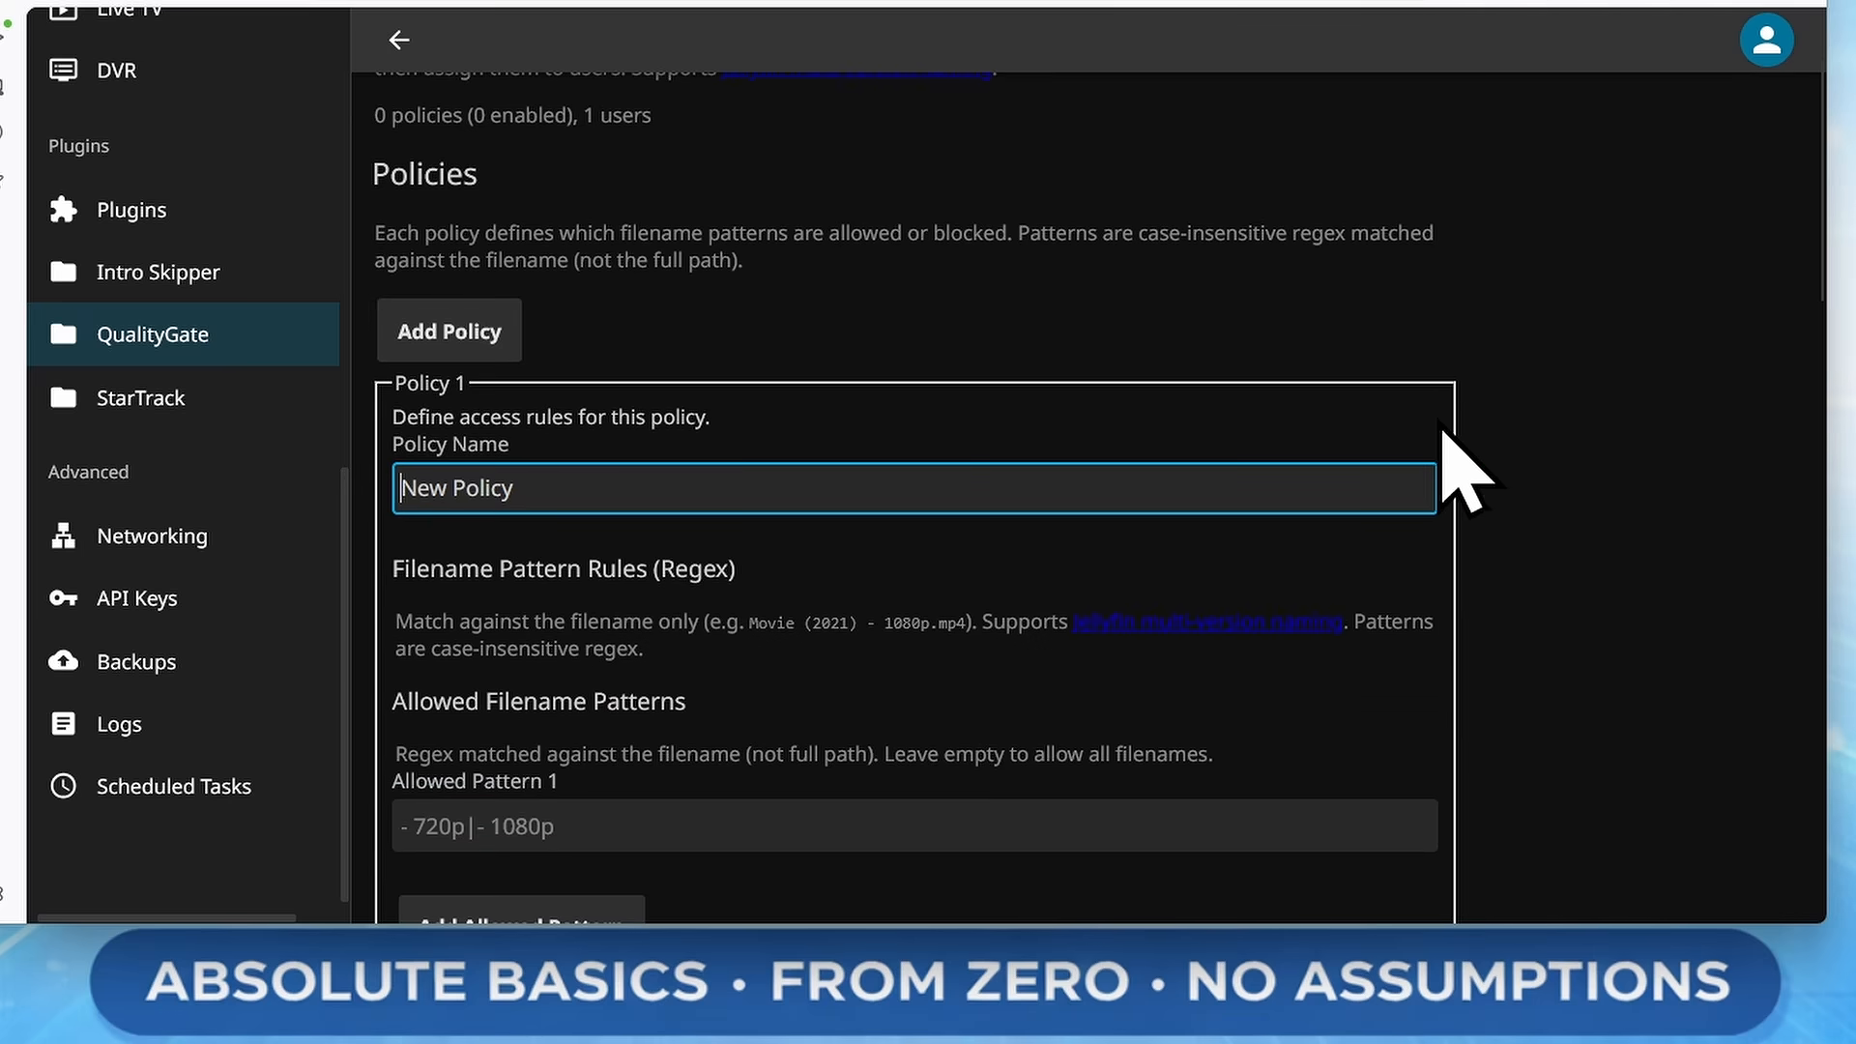
{"action": "type", "text": "Limit U"}
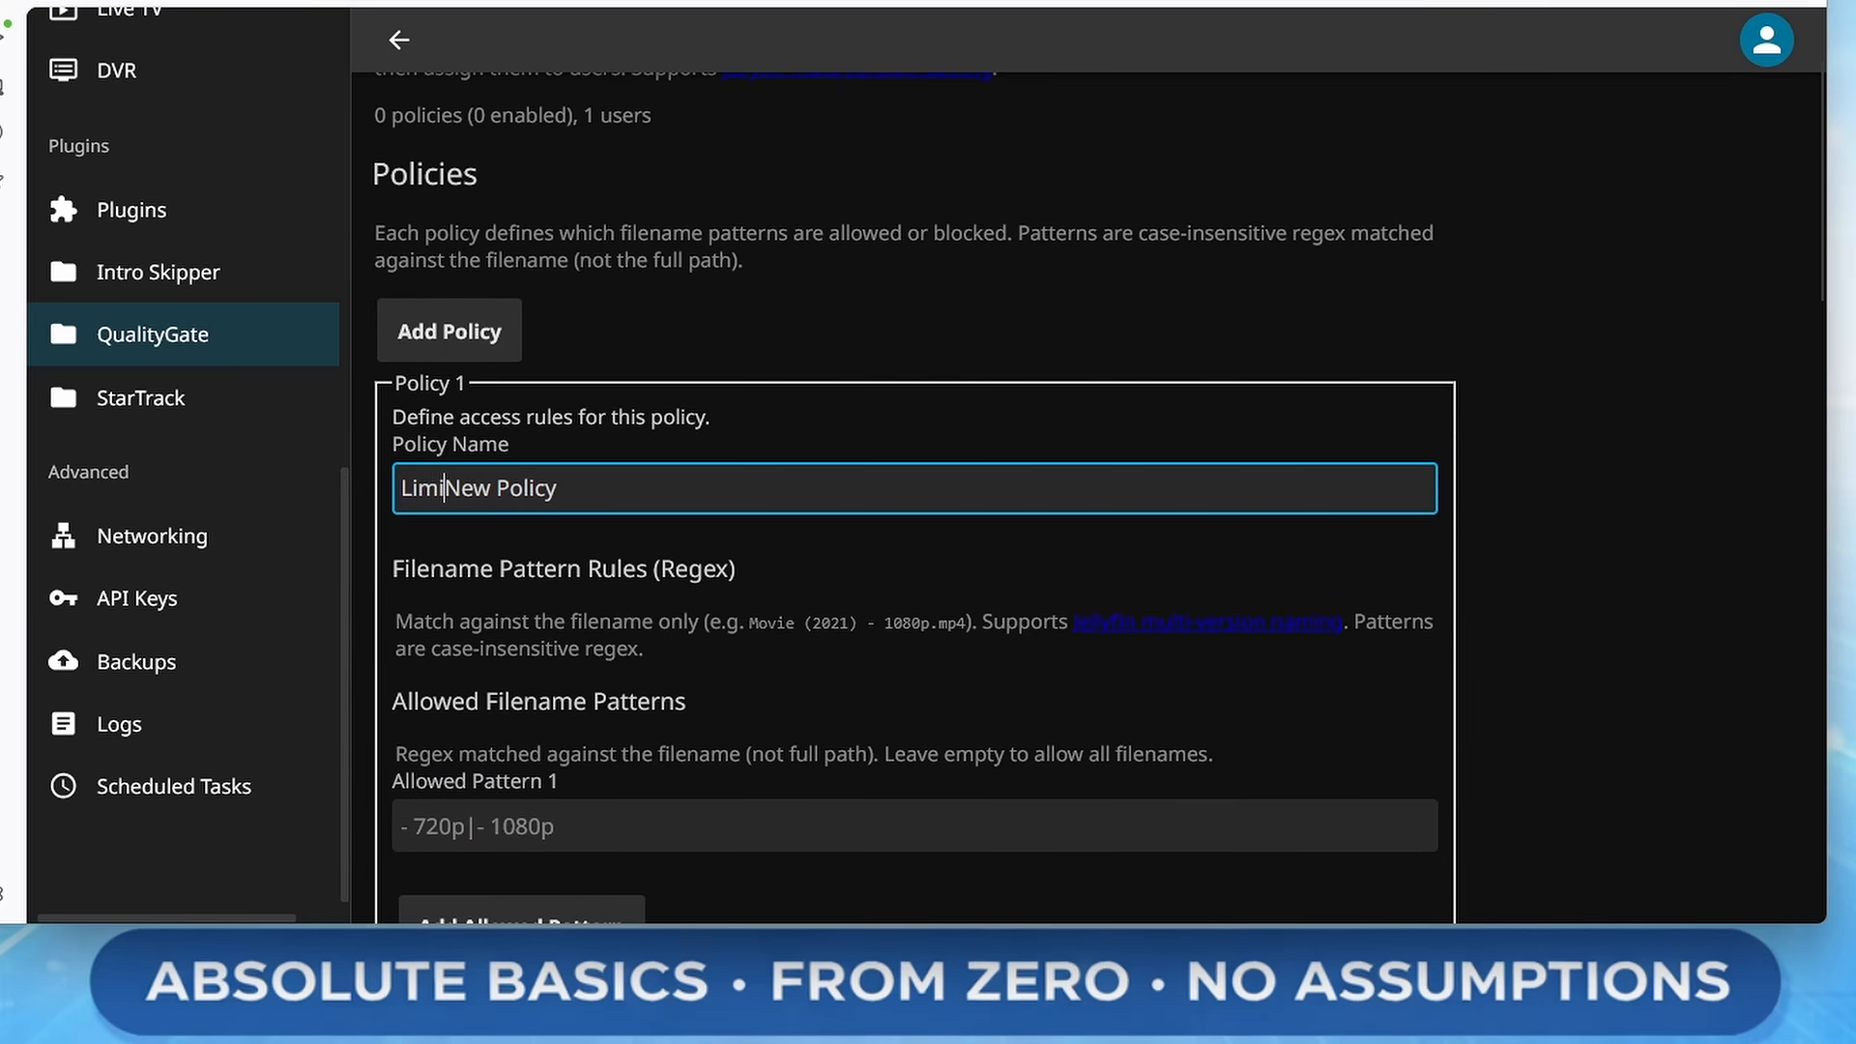
{"action": "type", "text": "sers"}
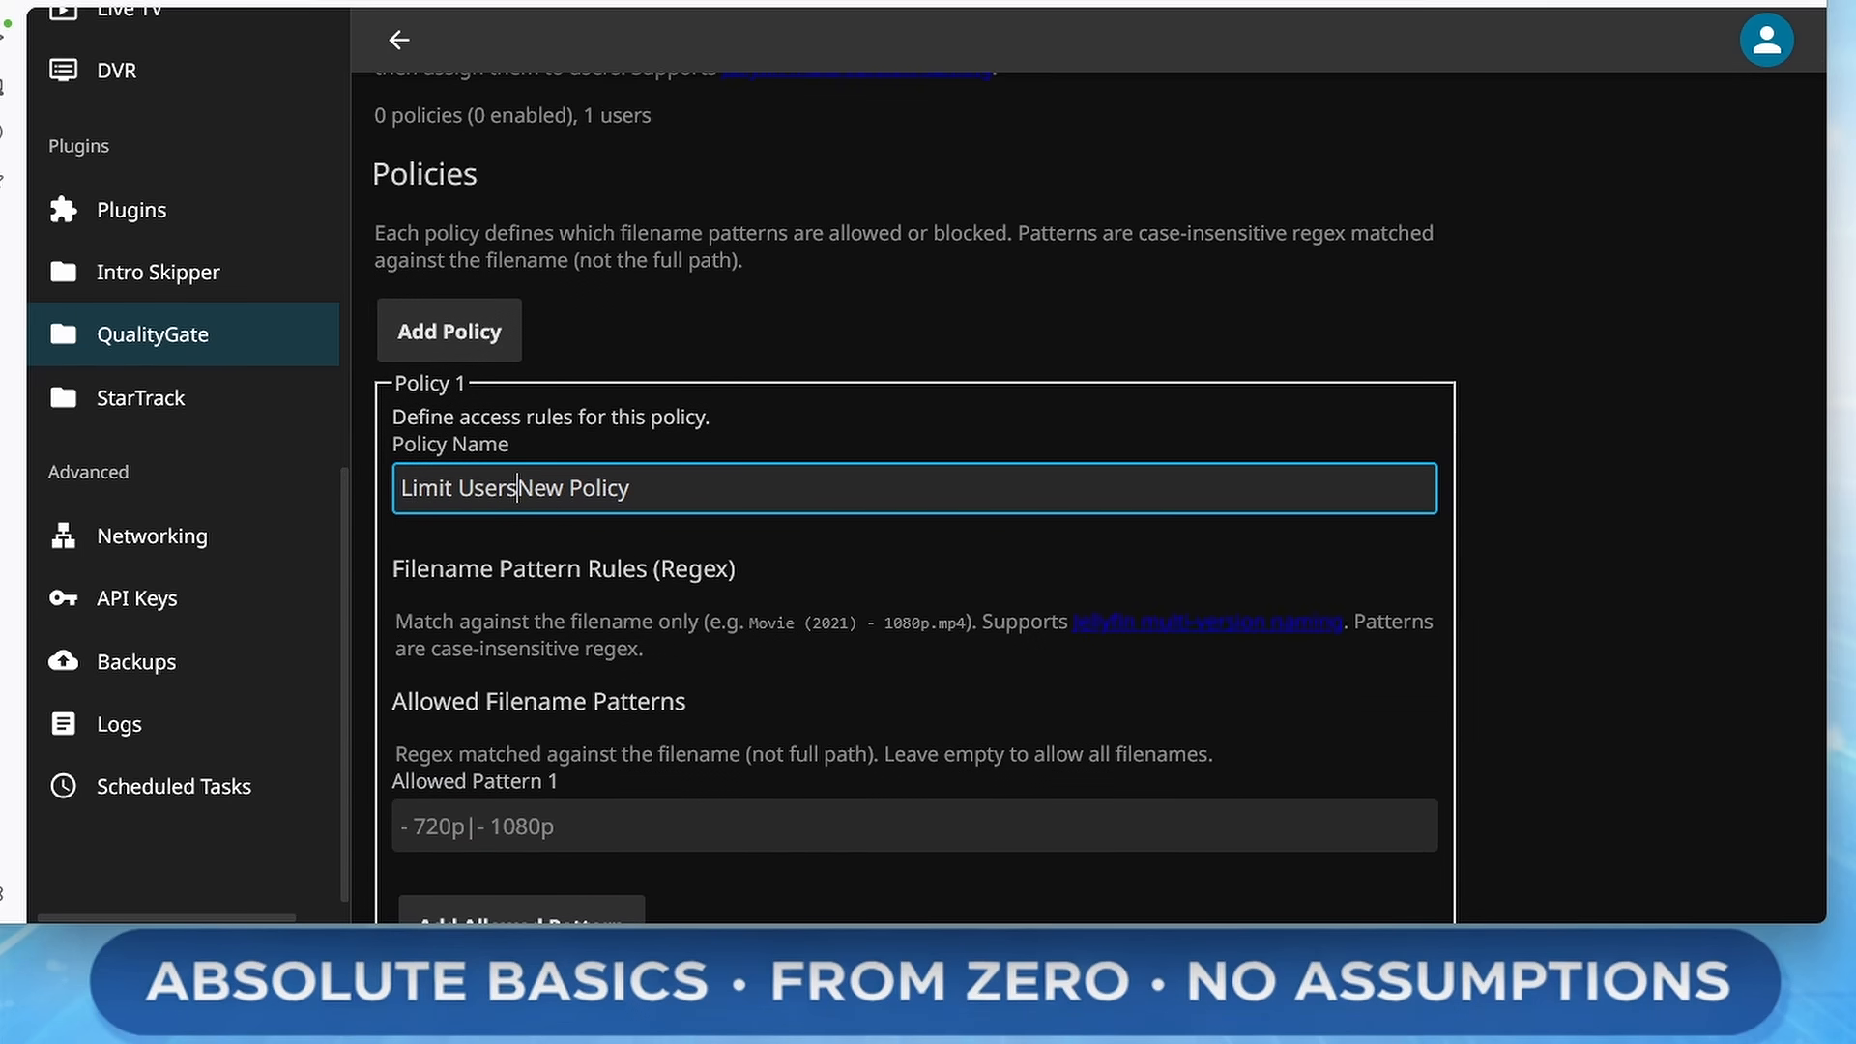
{"action": "key", "text": "Delete"}
{"action": "key", "text": "Delete"}
{"action": "key", "text": "Delete"}
{"action": "key", "text": "Delete"}
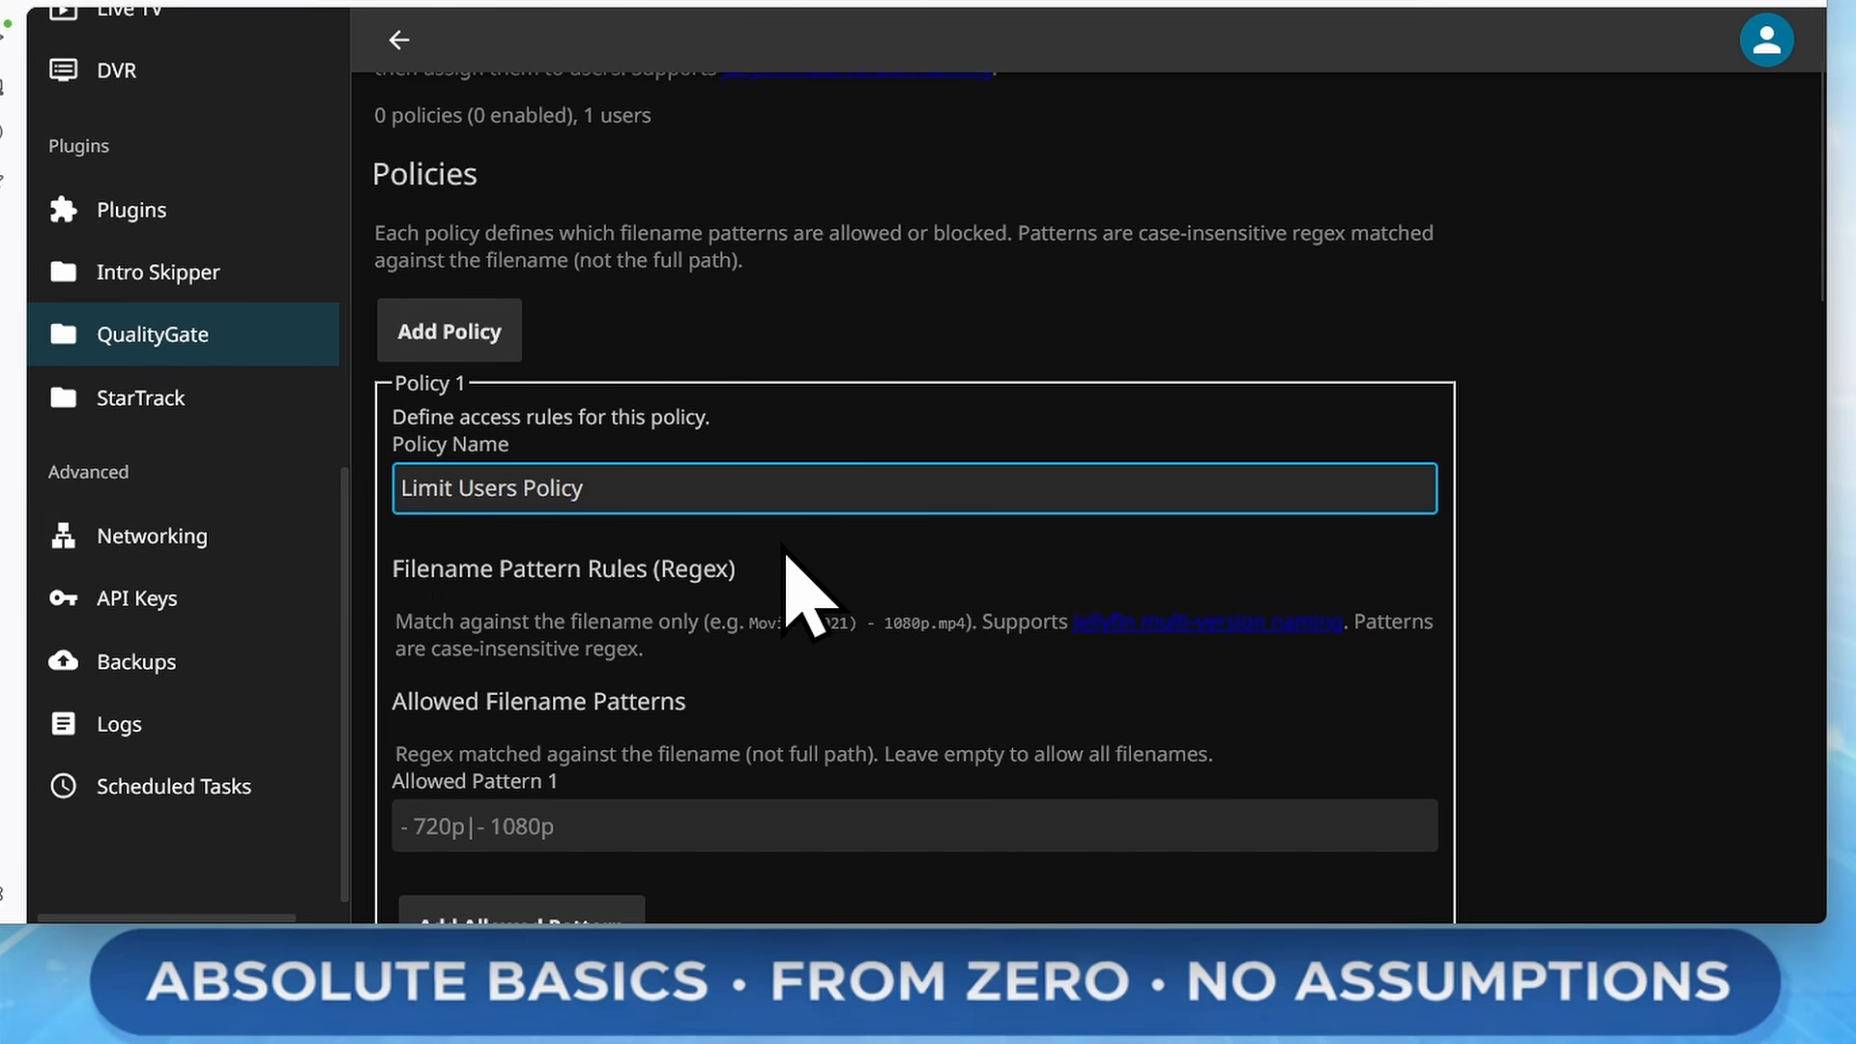
{"action": "left_click", "coordinate": [684, 484]}
Examine the policy form and the version file names in the 3 Ninjas Kick Back (1994) movie folder
{"action": "scroll", "coordinate": [1372, 489], "scroll_direction": "down", "scroll_amount": 4}
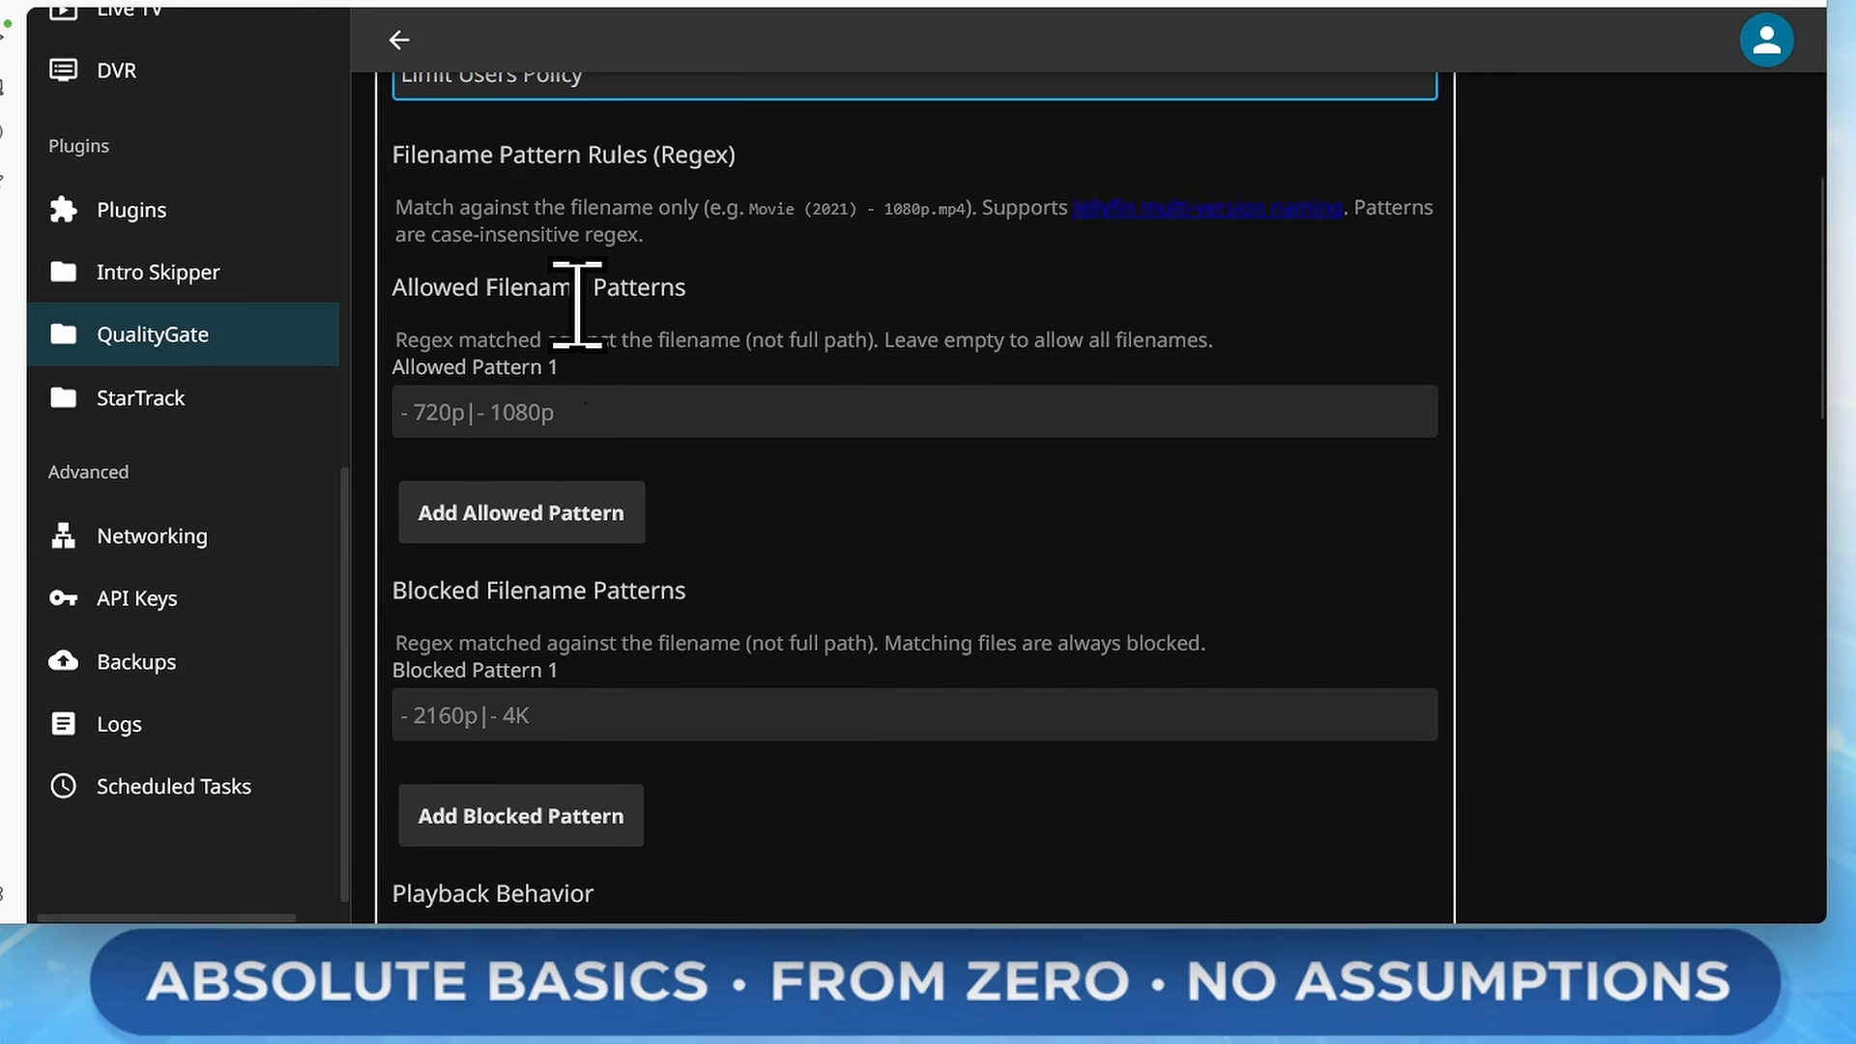
{"action": "scroll", "coordinate": [764, 425], "scroll_direction": "down", "scroll_amount": 1}
{"action": "scroll", "coordinate": [769, 558], "scroll_direction": "down", "scroll_amount": 1}
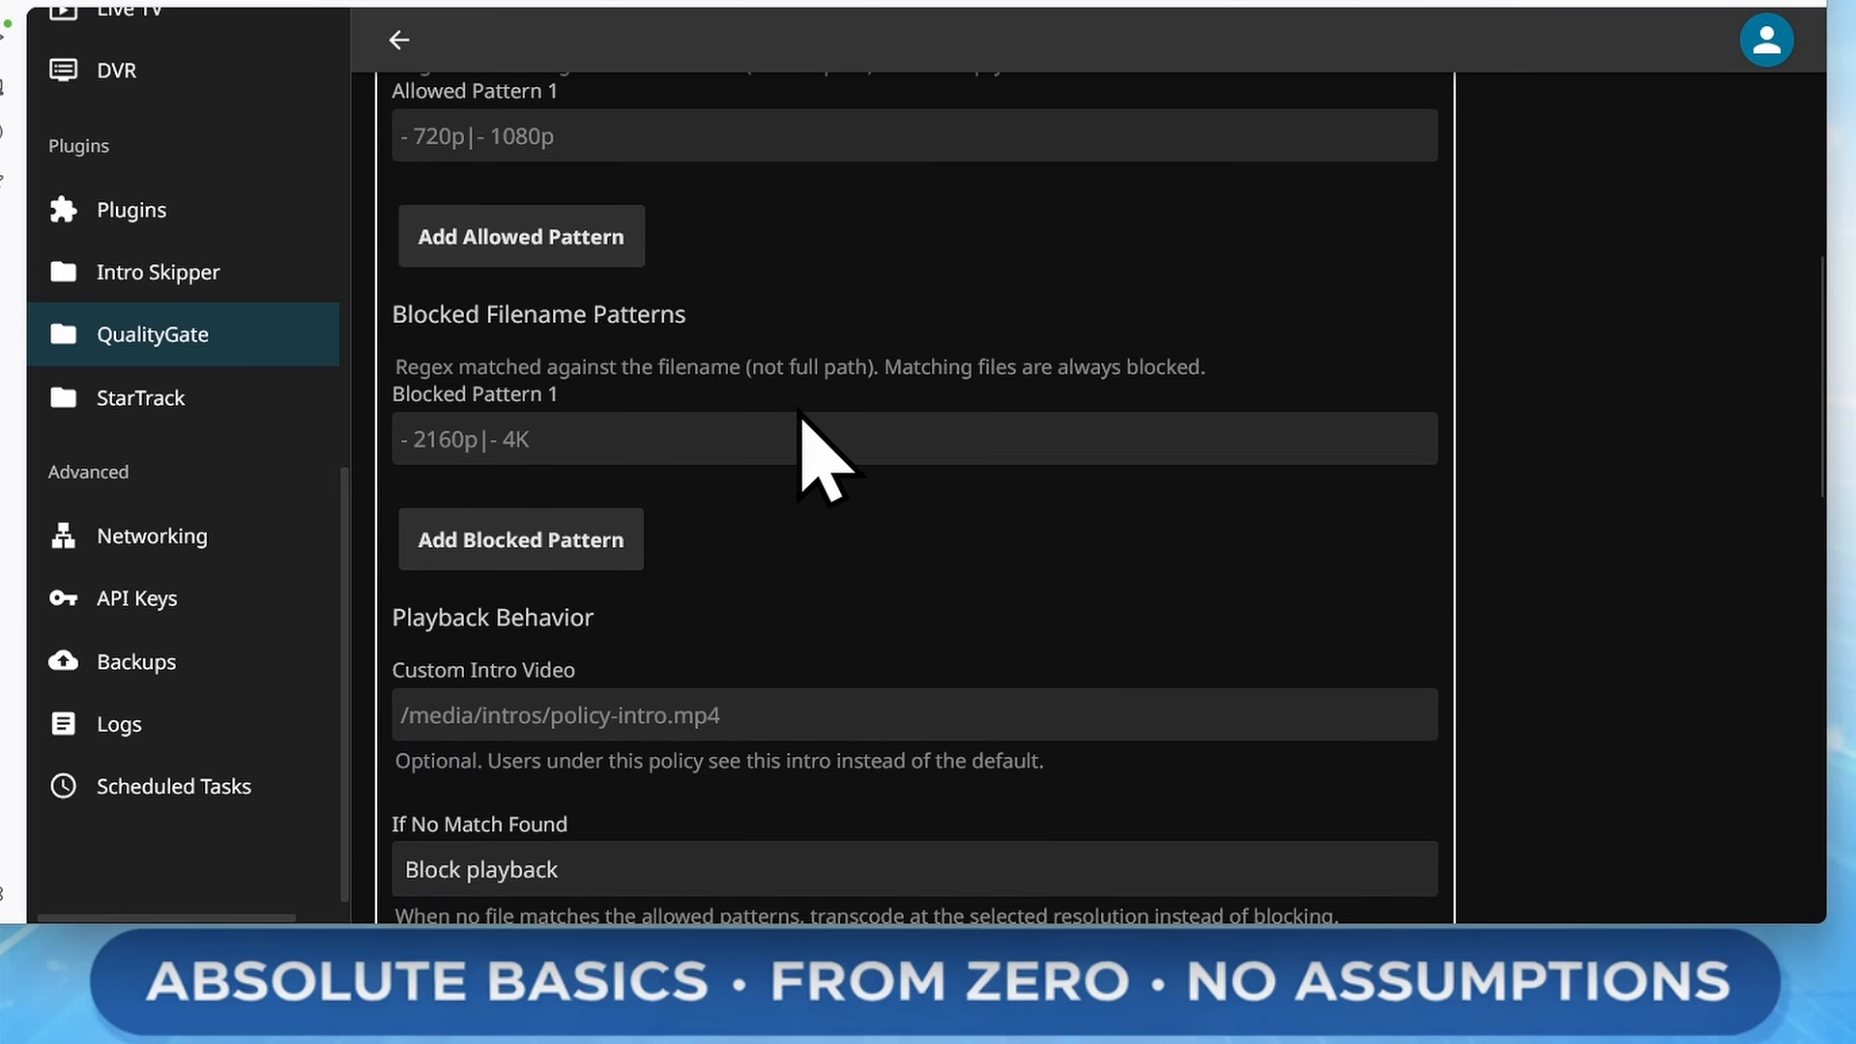
{"action": "scroll", "coordinate": [593, 518], "scroll_direction": "up", "scroll_amount": 4}
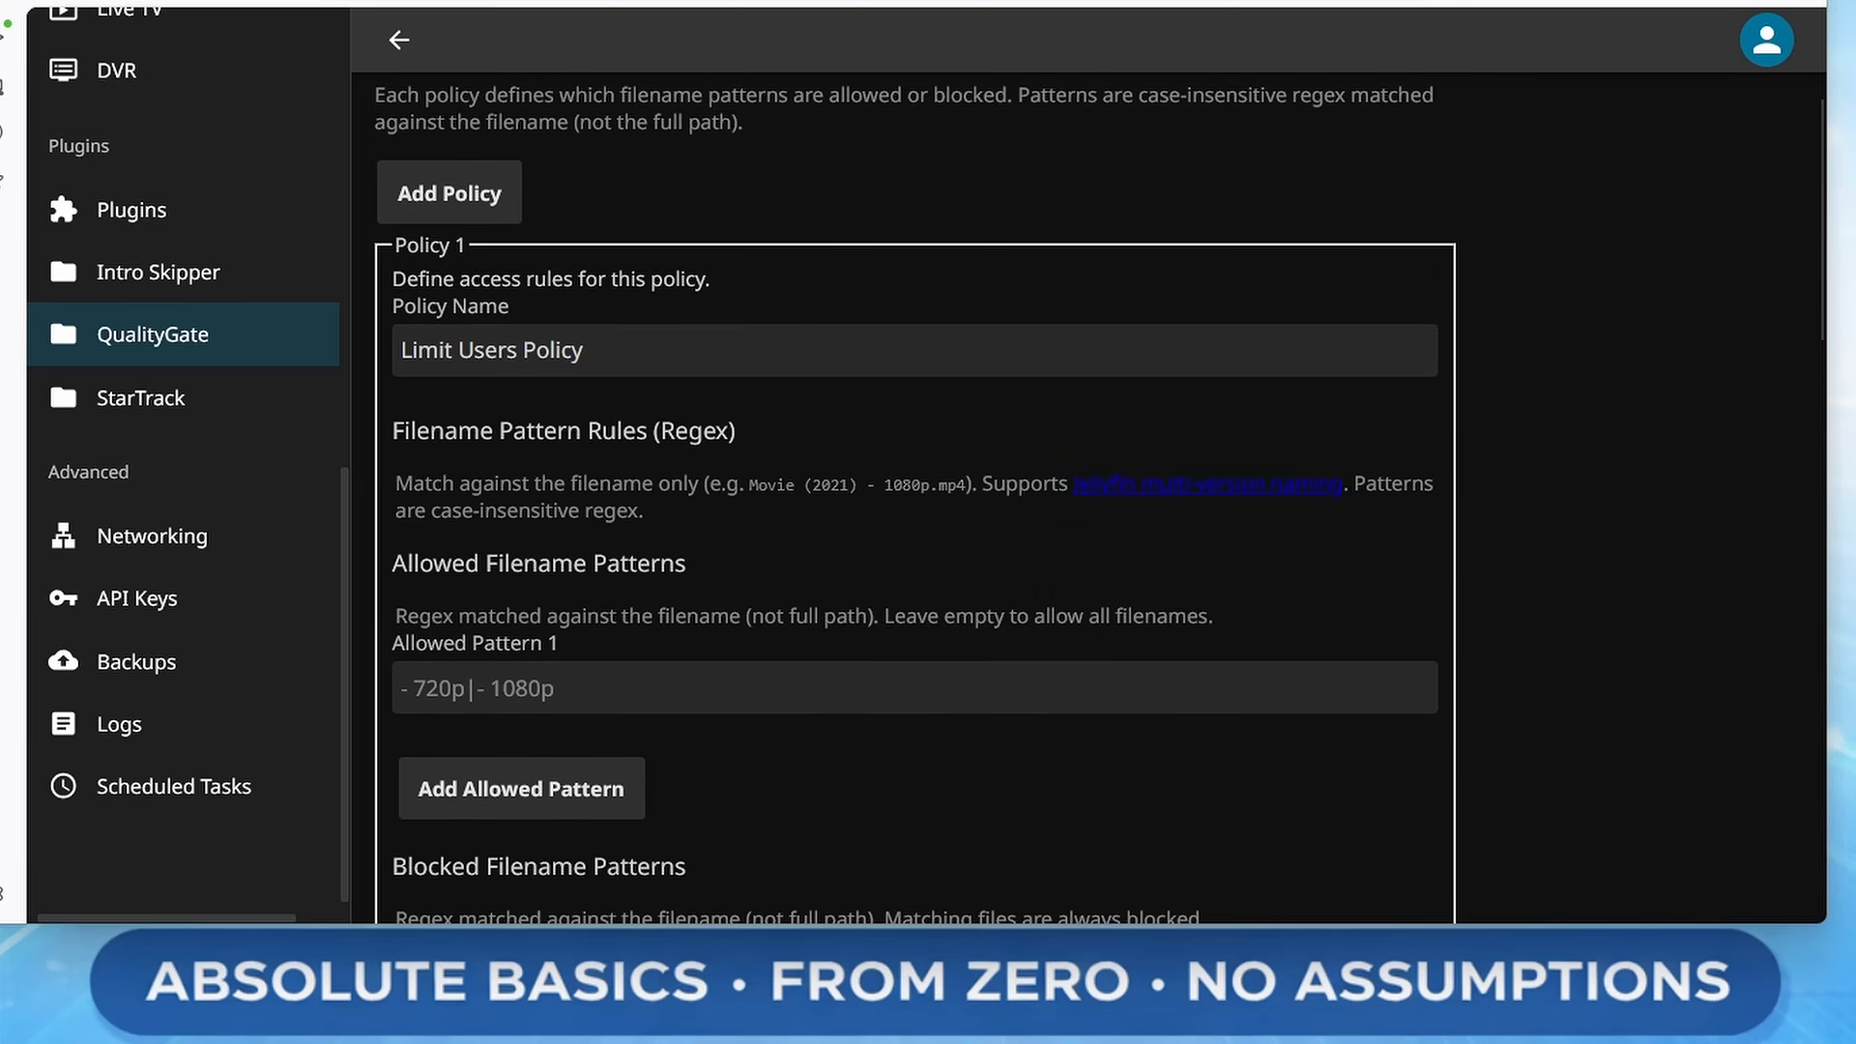
{"action": "left_click_drag", "start_coordinate": [0, 290], "coordinate": [1240, 63]}
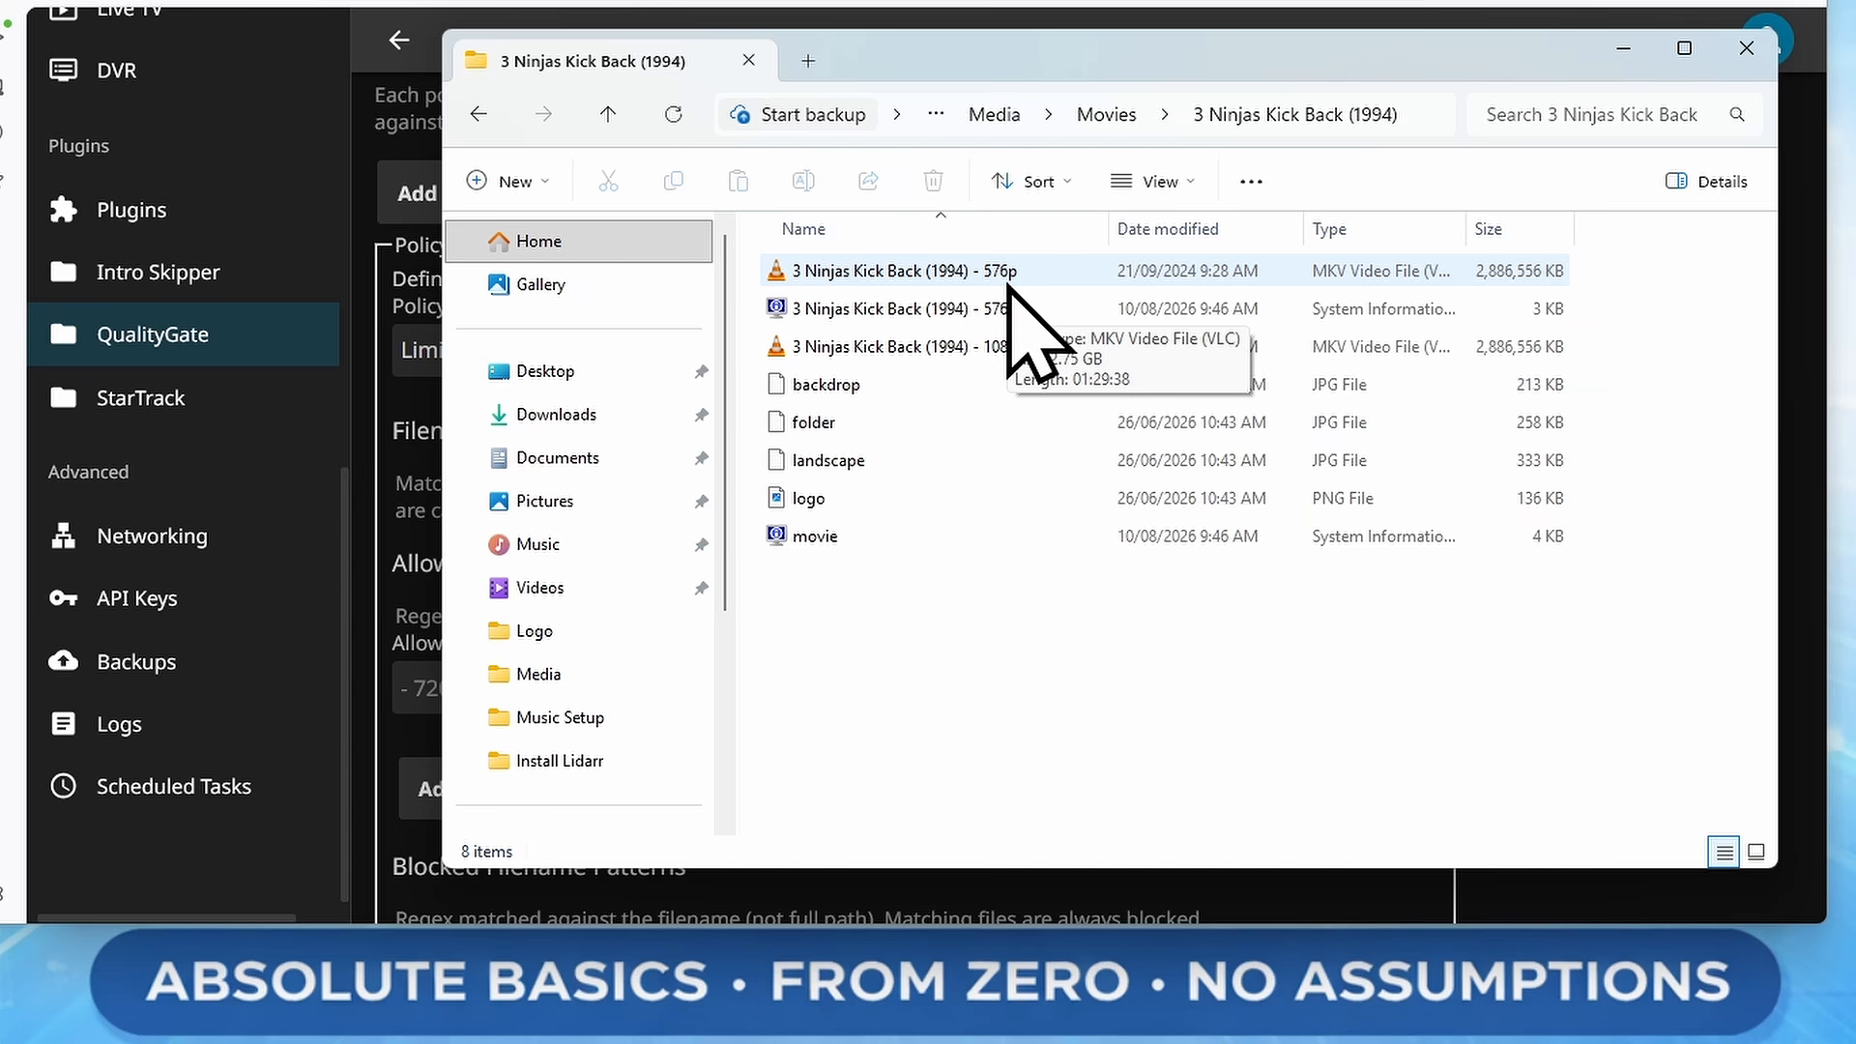
{"action": "left_click", "coordinate": [1006, 348]}
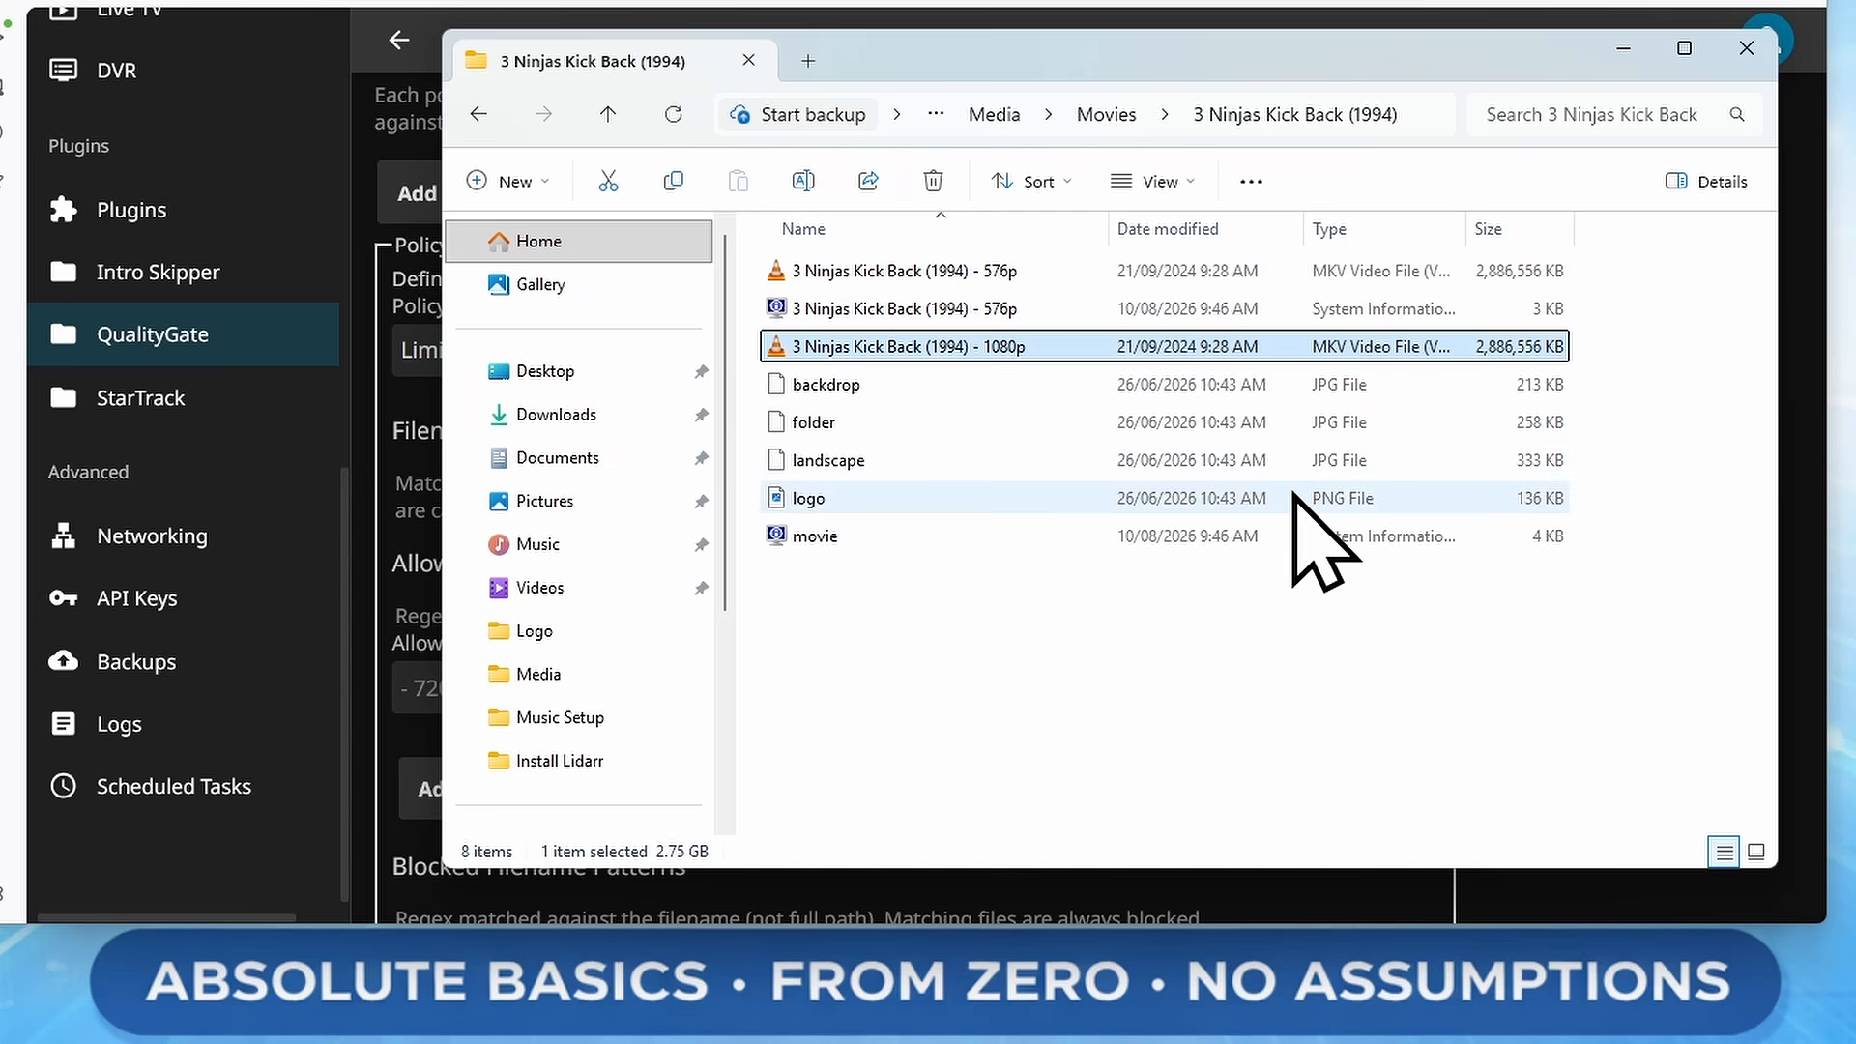
{"action": "left_click", "coordinate": [1078, 273]}
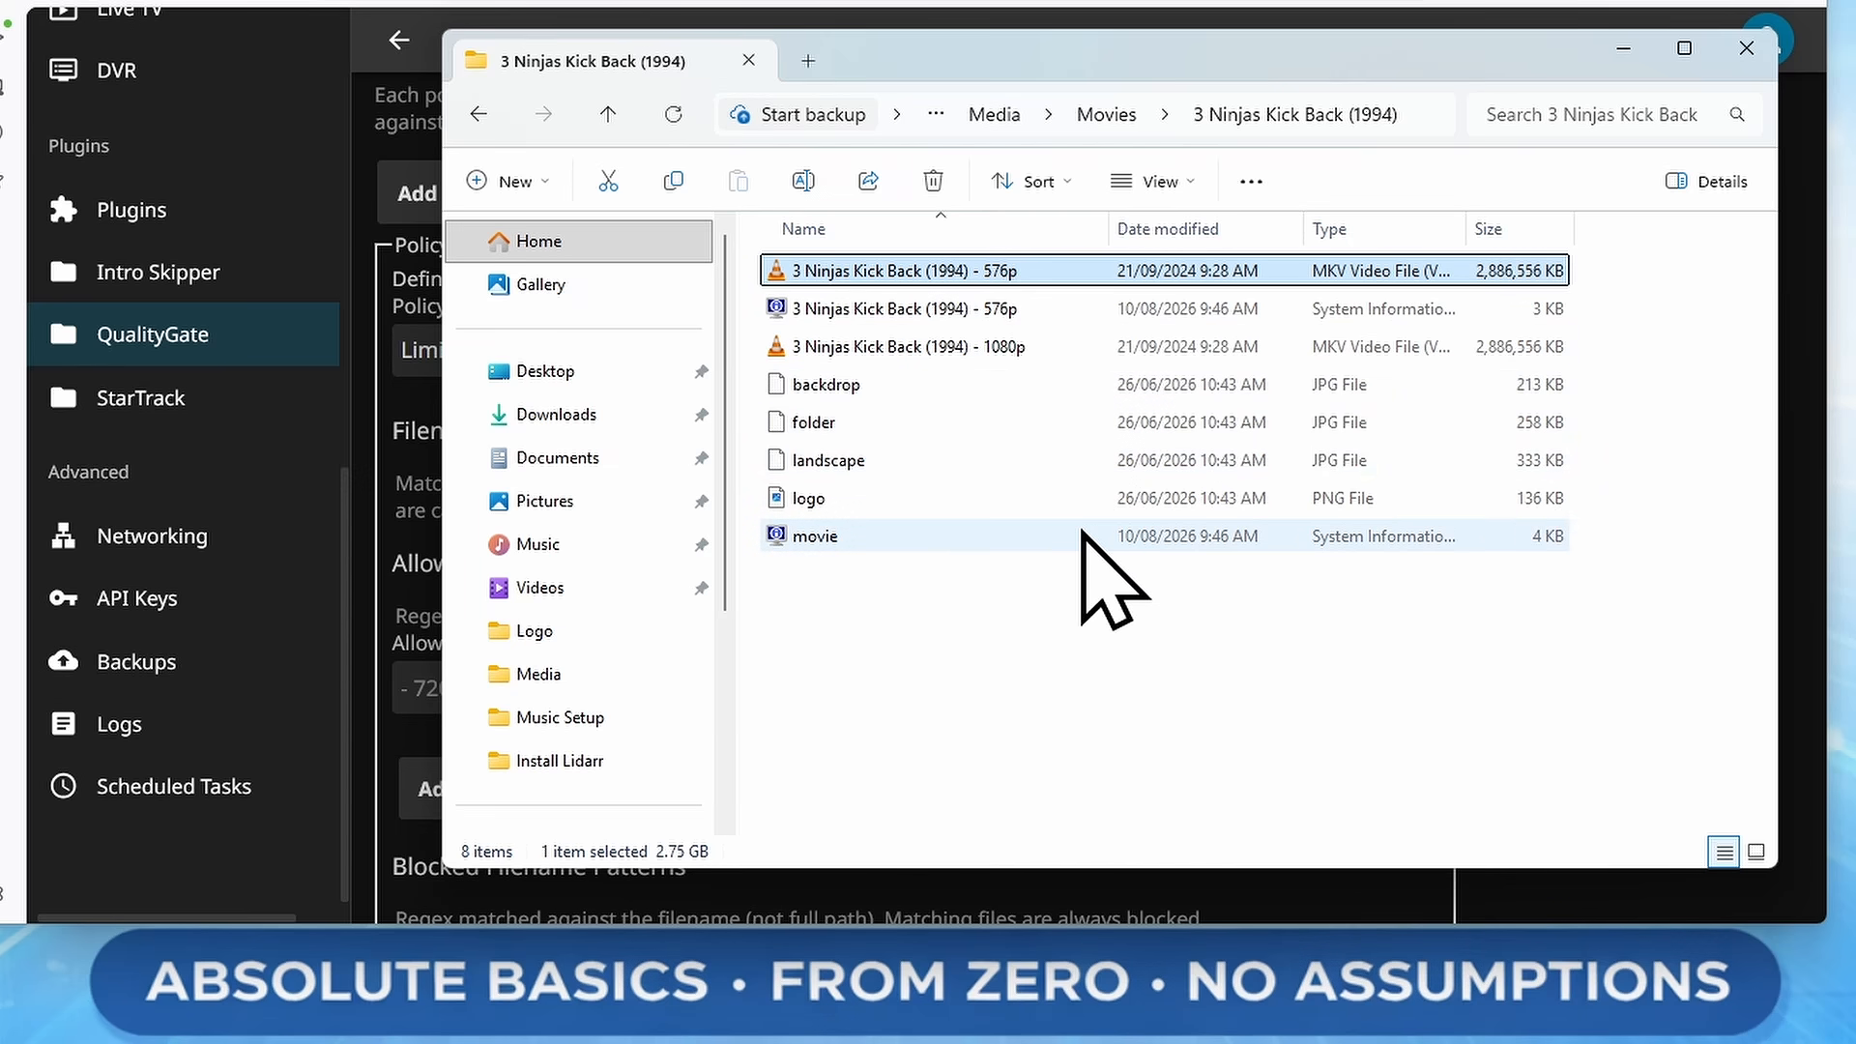
{"action": "left_click", "coordinate": [426, 416]}
Set the policy's first allowed filename pattern to - 576p
{"action": "left_click", "coordinate": [437, 688]}
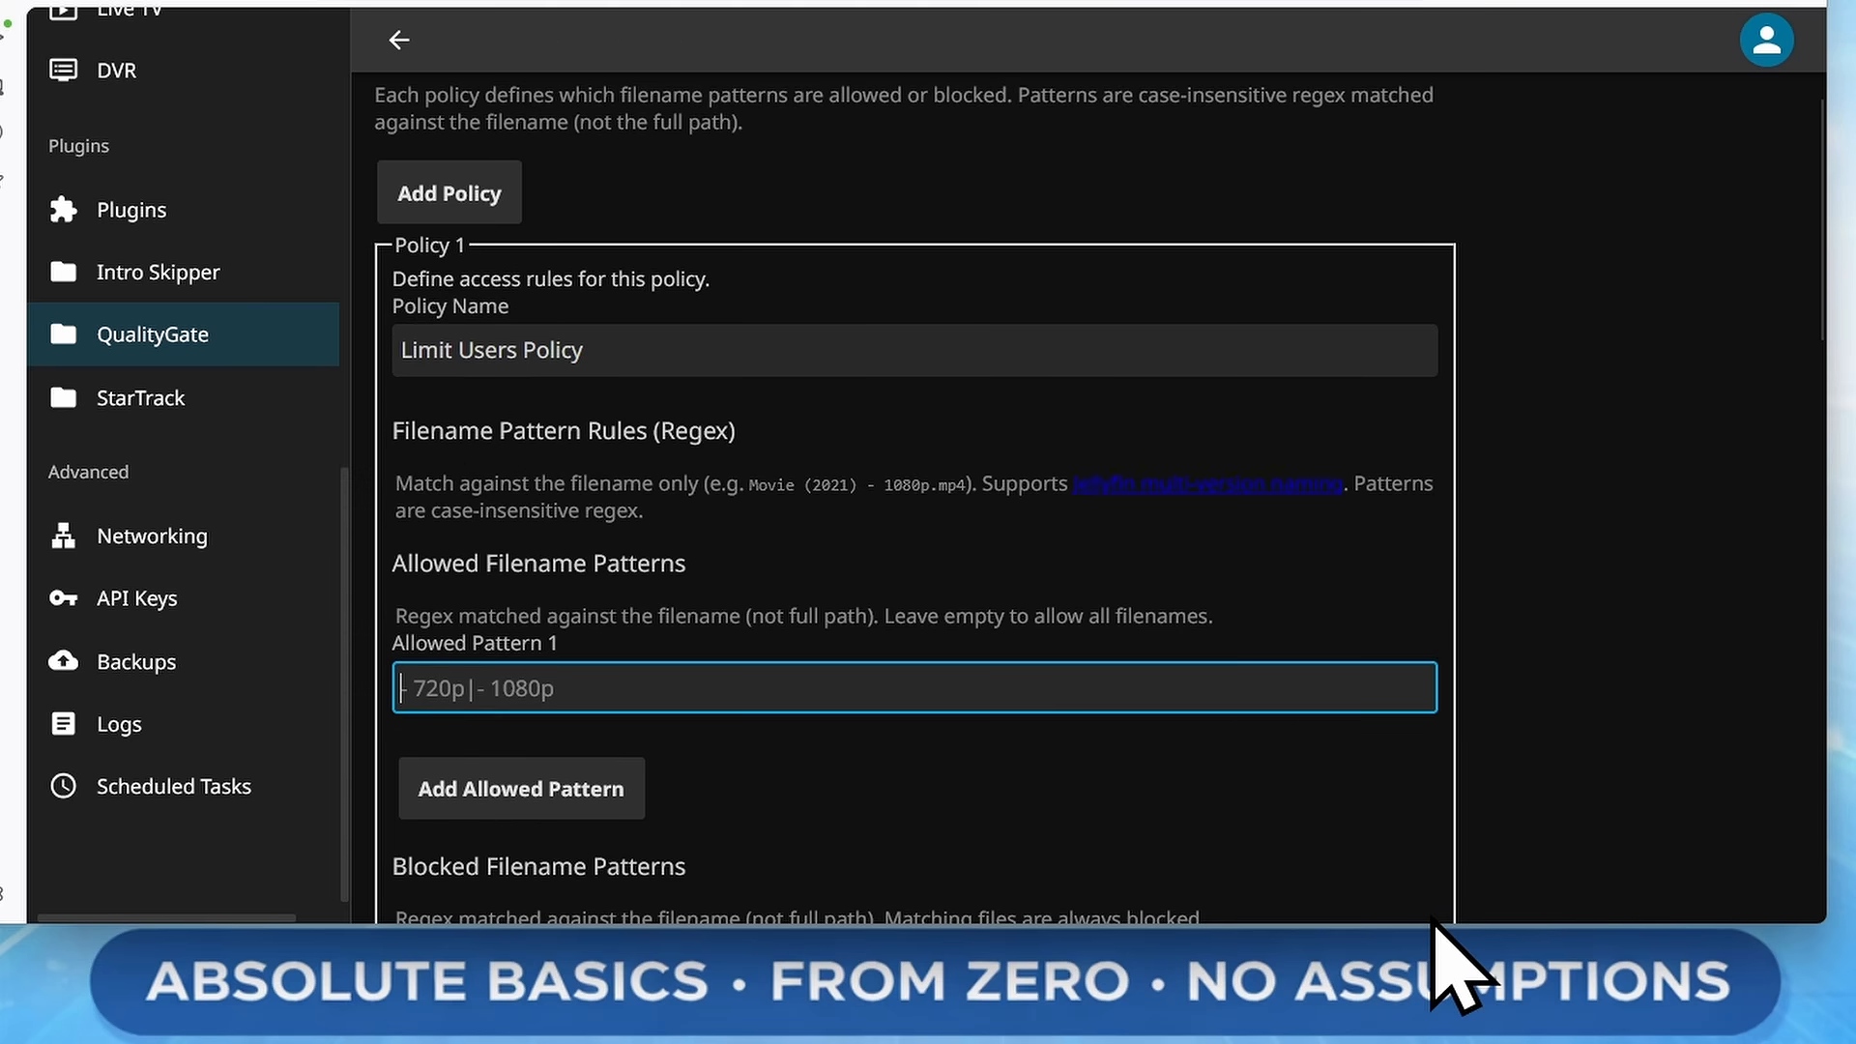
{"action": "type", "text": "- 5"}
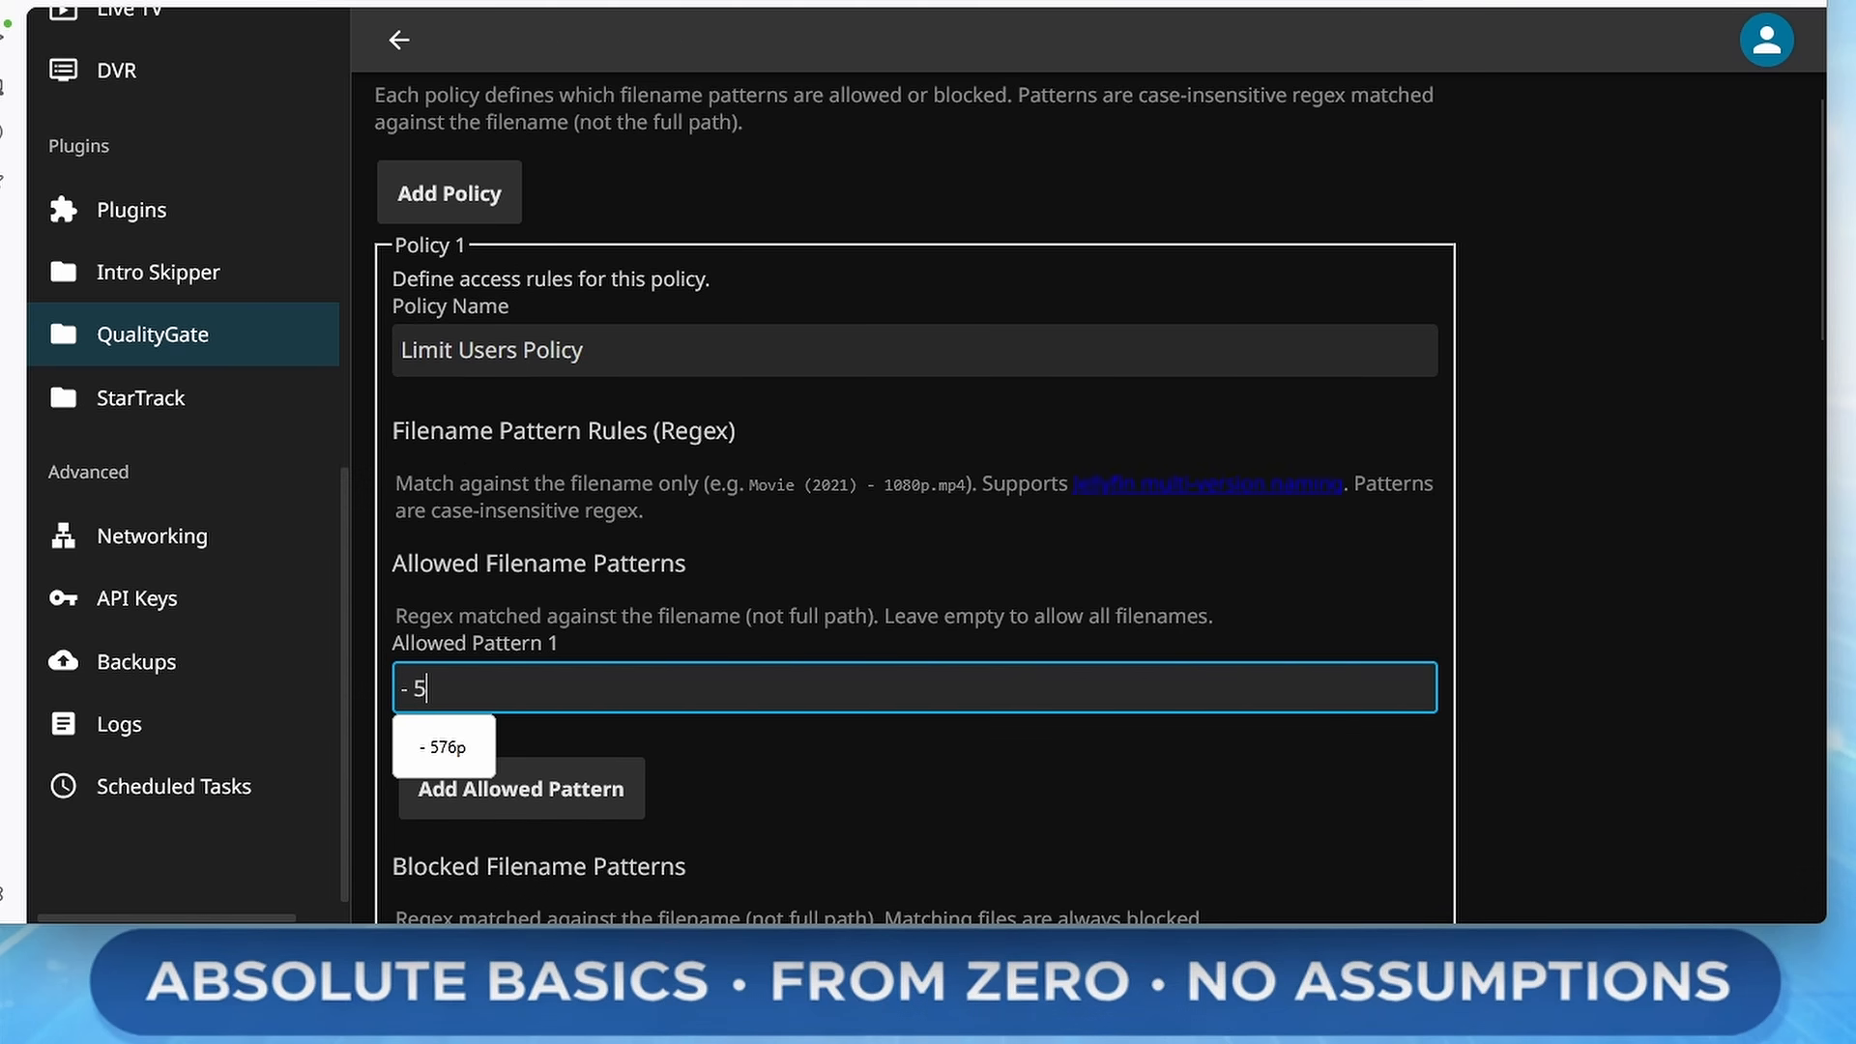
{"action": "type", "text": "76p"}
{"action": "left_click", "coordinate": [1608, 667]}
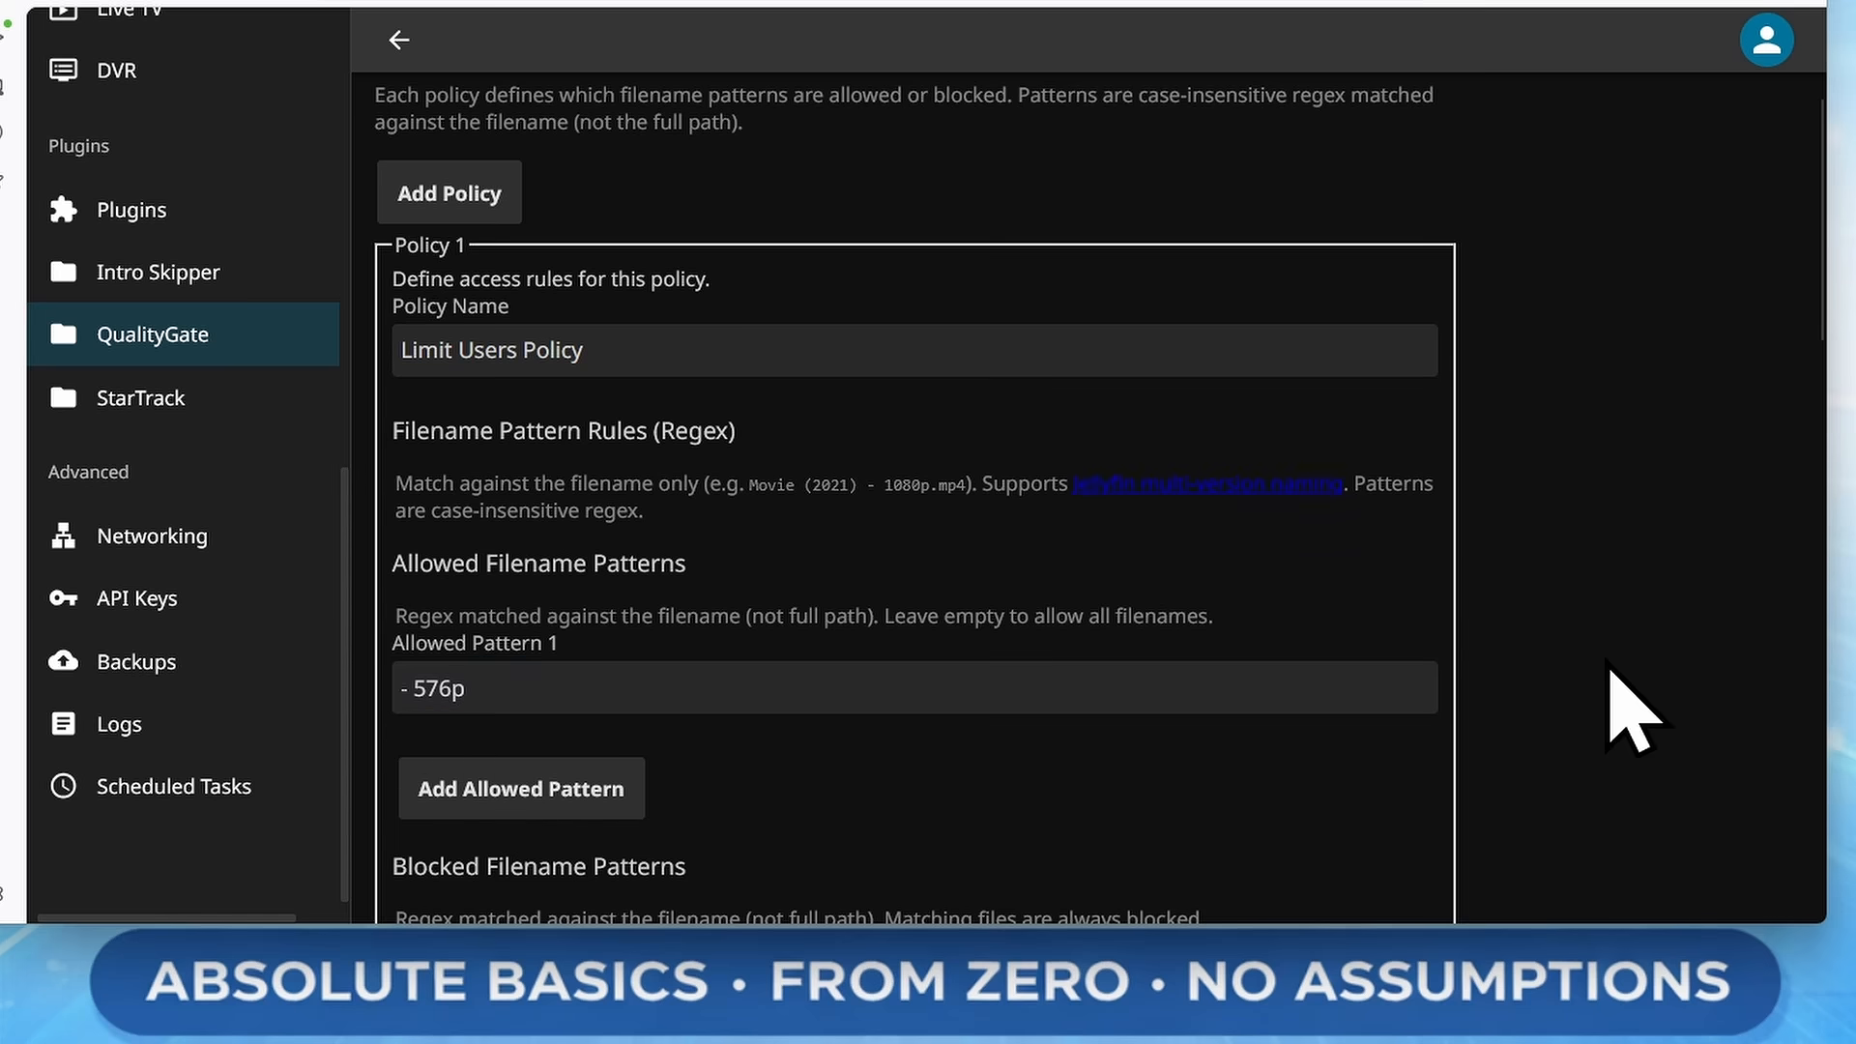
Review the policy's playback behaviour settings and the If No Match Found options
{"action": "scroll", "coordinate": [1180, 684], "scroll_direction": "down", "scroll_amount": 1}
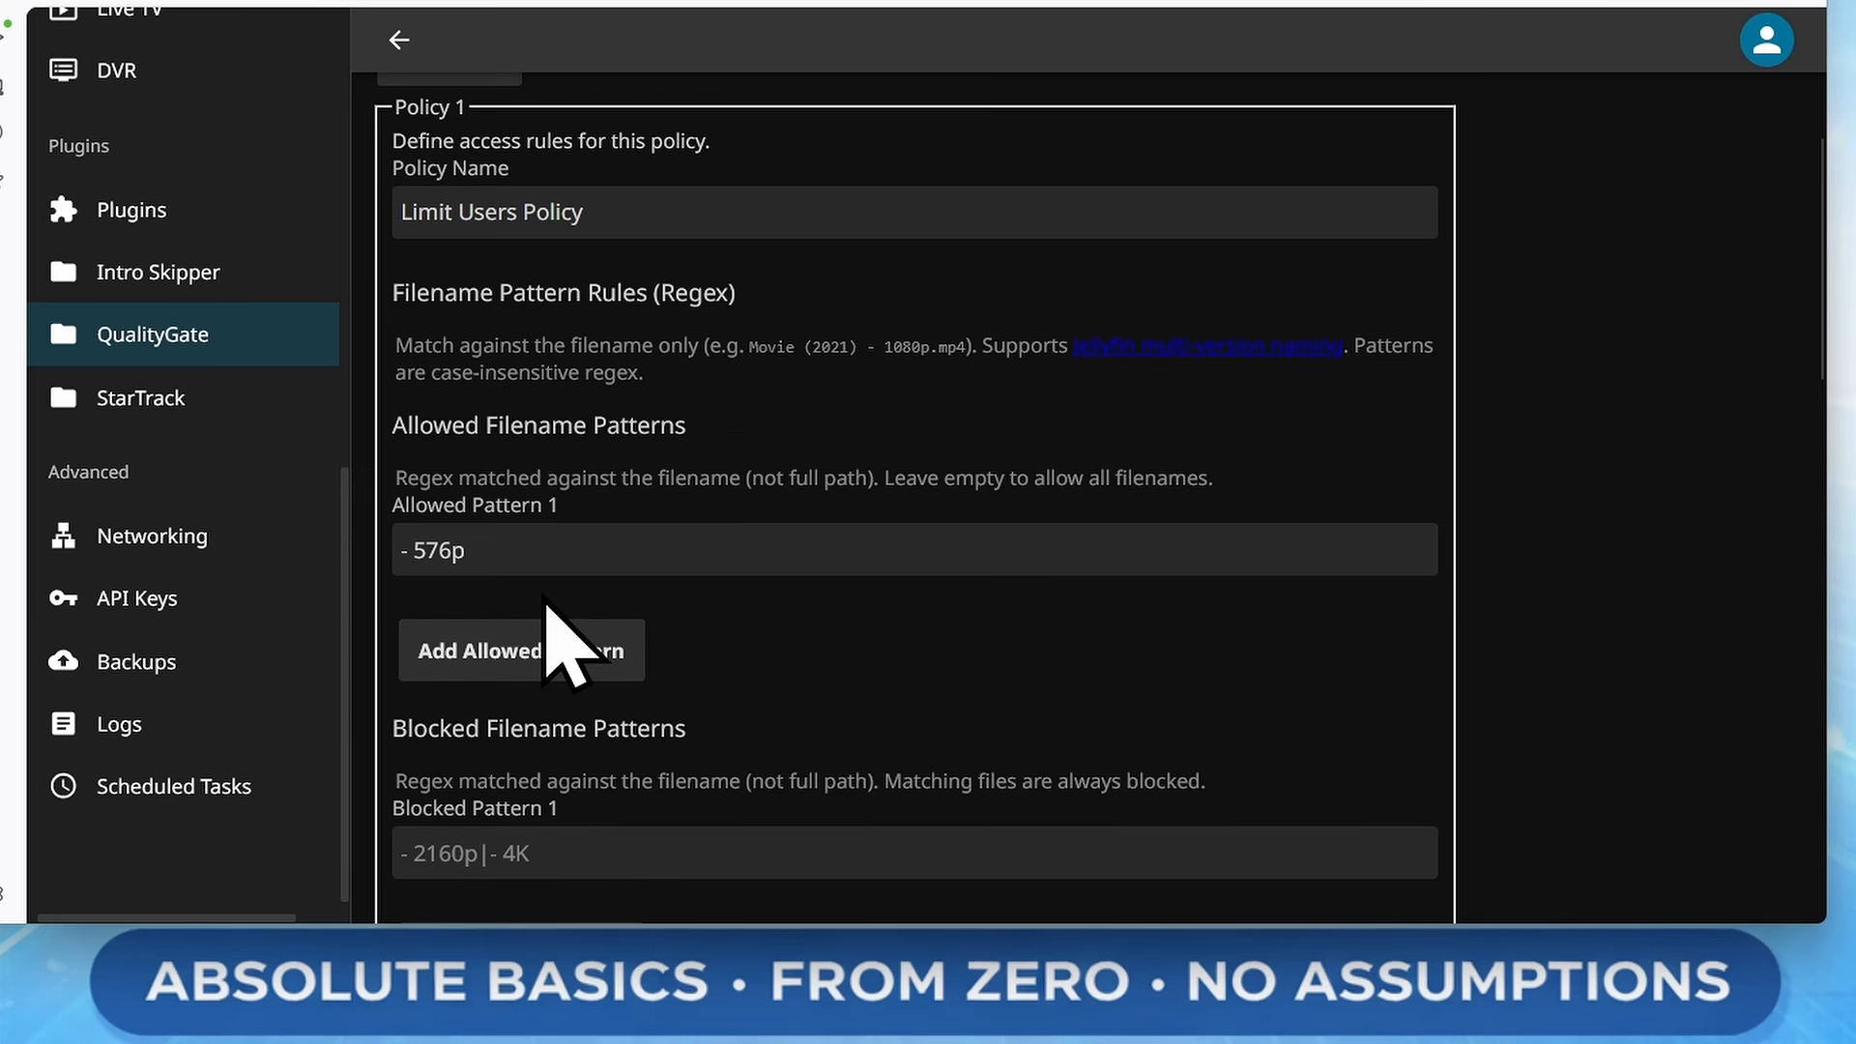
{"action": "scroll", "coordinate": [546, 609], "scroll_direction": "down", "scroll_amount": 2}
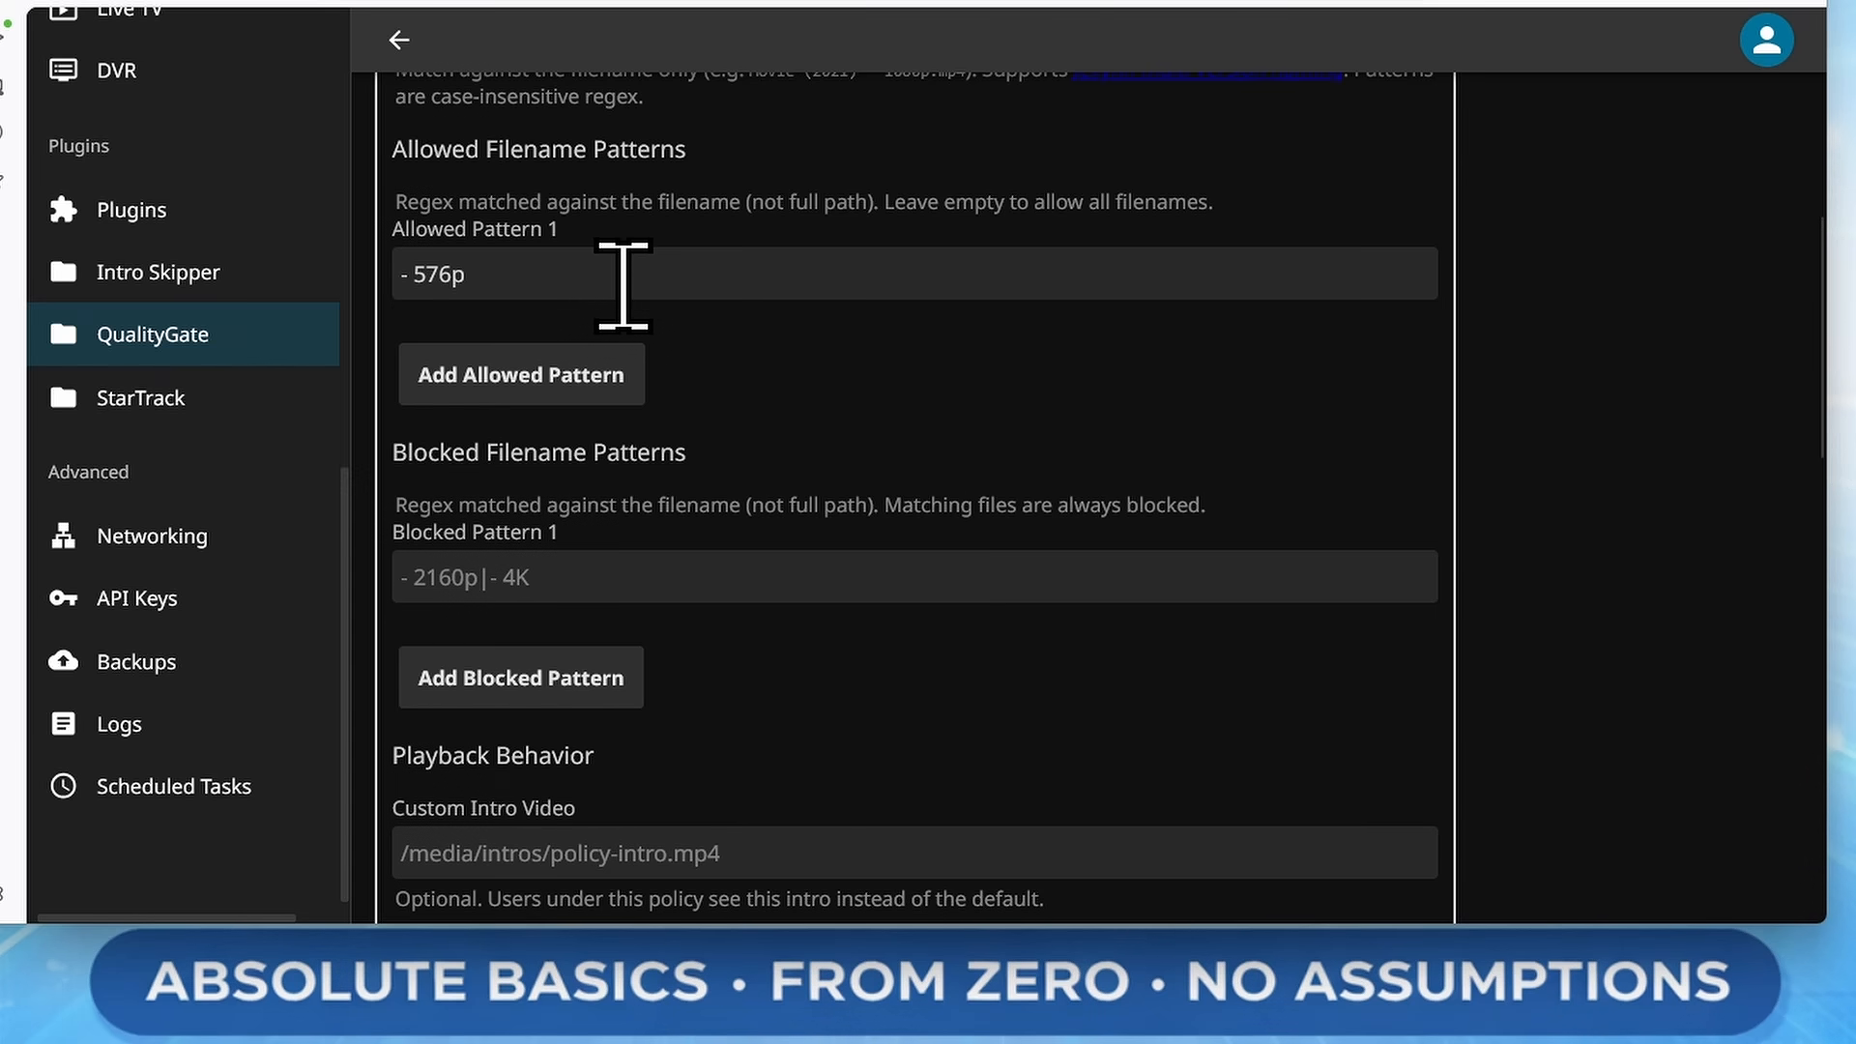
{"action": "scroll", "coordinate": [894, 585], "scroll_direction": "down", "scroll_amount": 4}
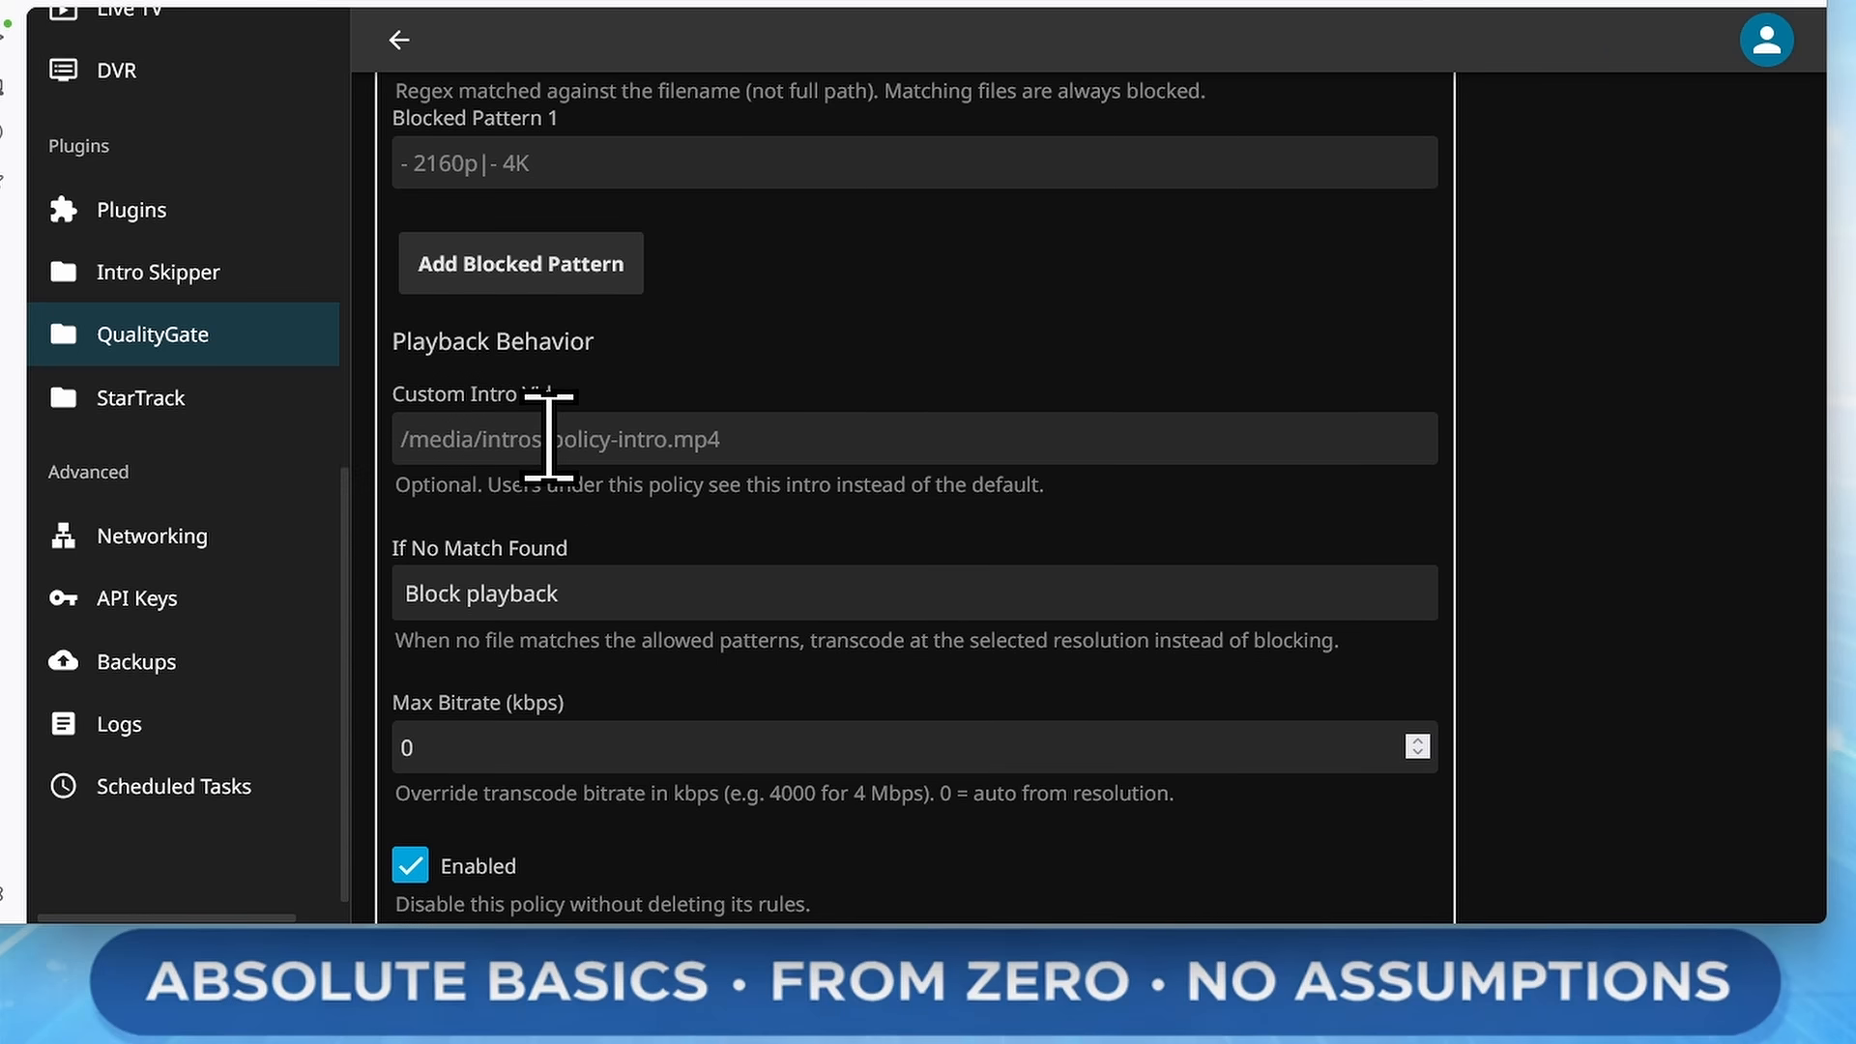
{"action": "scroll", "coordinate": [548, 435], "scroll_direction": "down", "scroll_amount": 1}
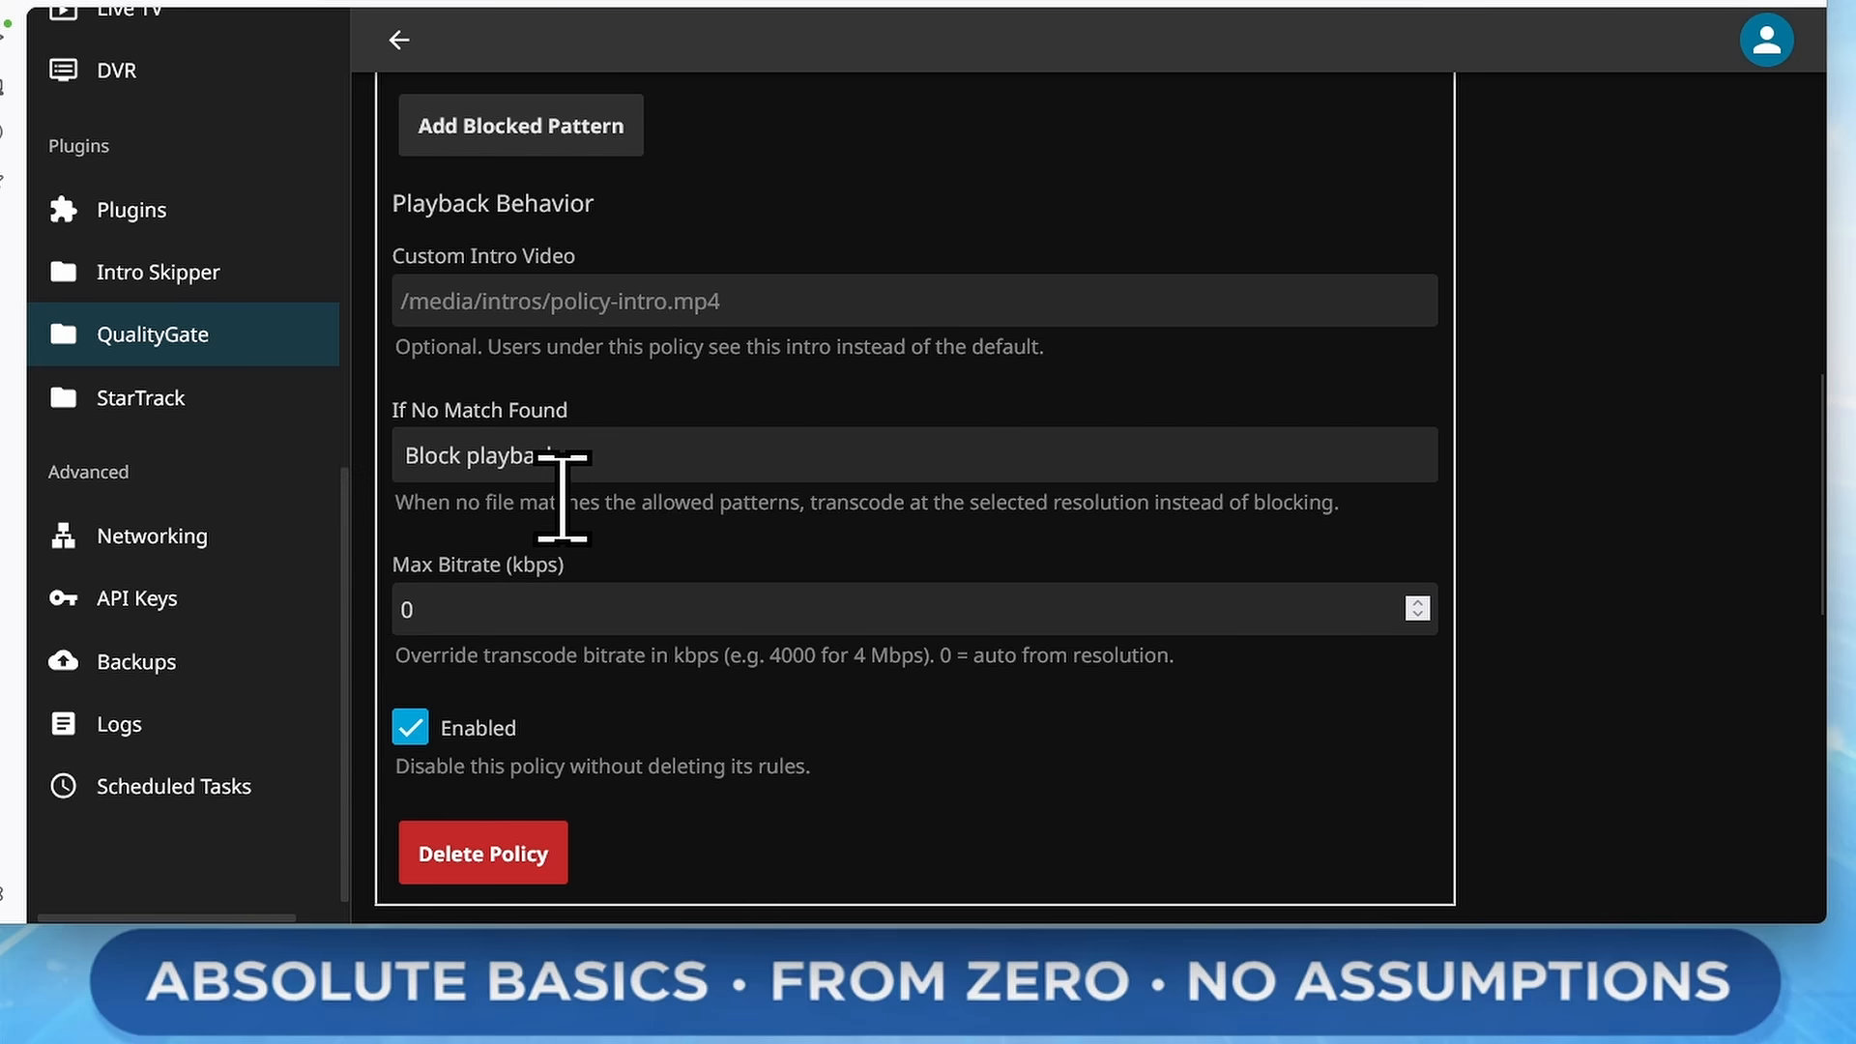
{"action": "left_click", "coordinate": [636, 470]}
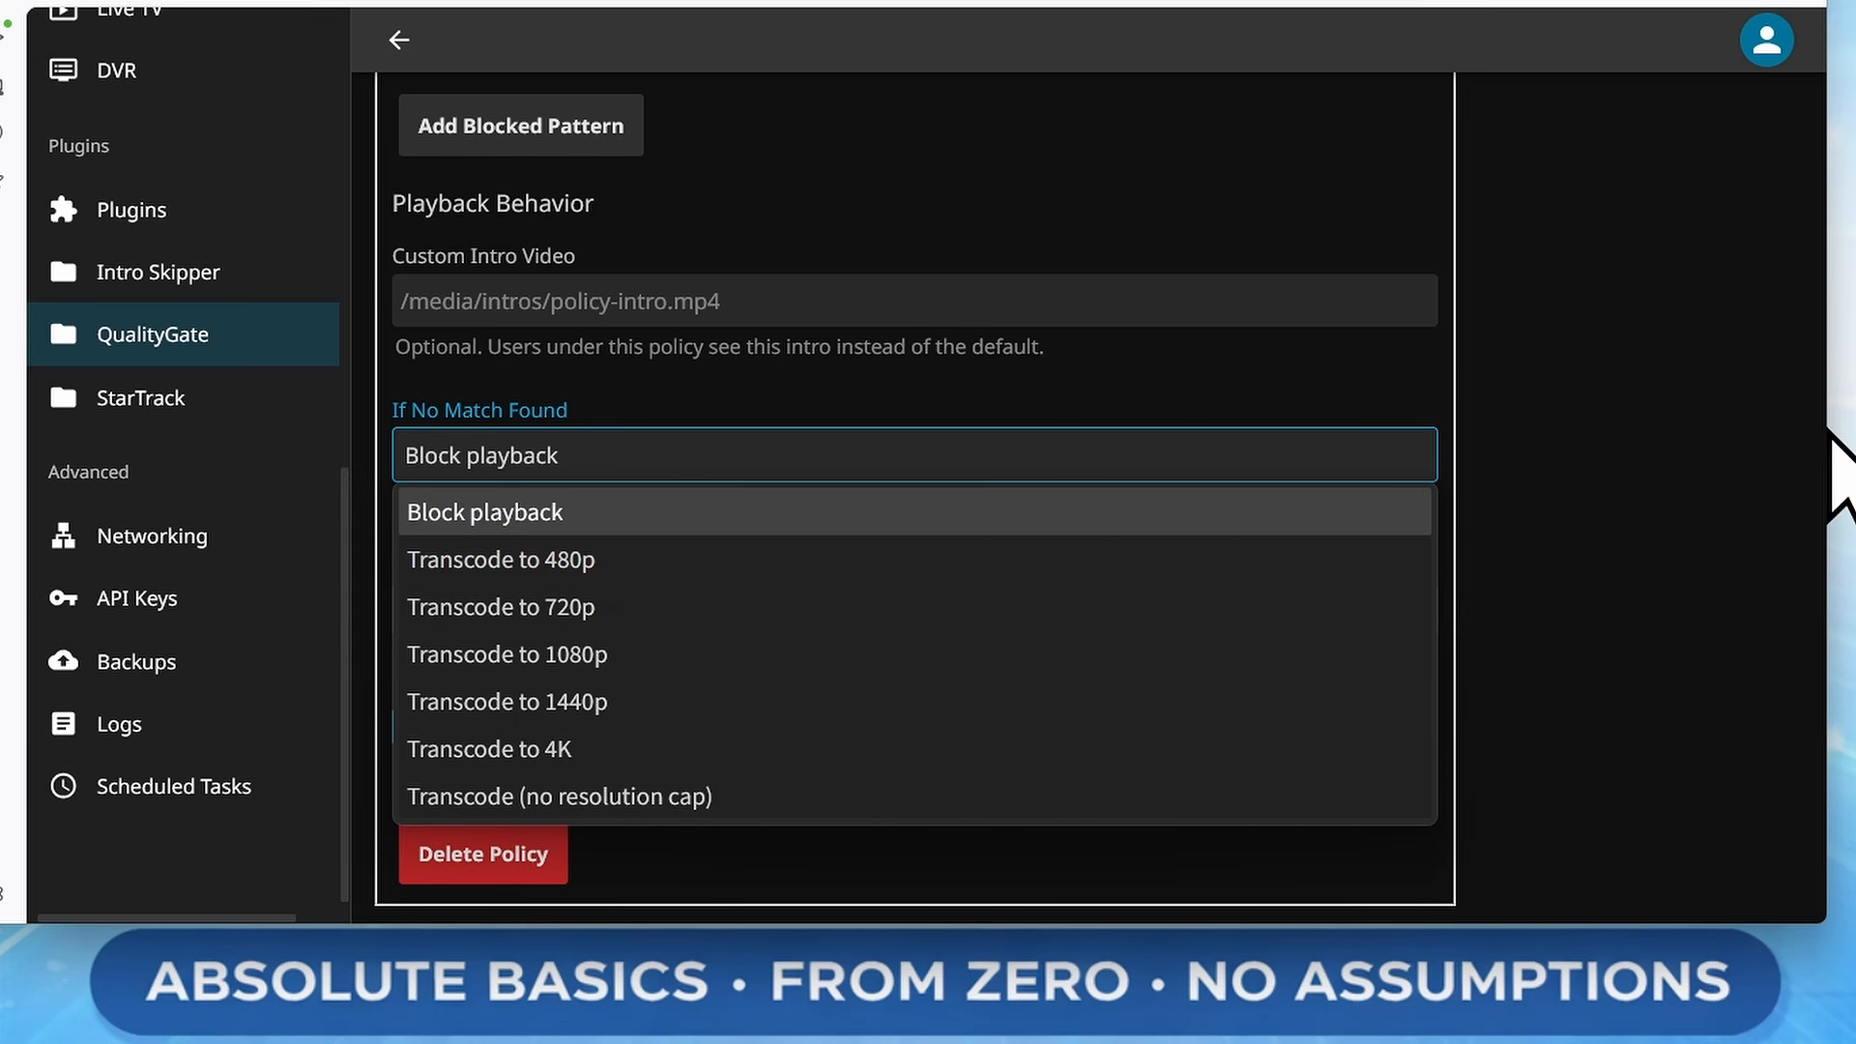
{"action": "left_click", "coordinate": [1599, 470]}
Set the default policy for all users to Limit Users Policy
{"action": "scroll", "coordinate": [1596, 471], "scroll_direction": "down", "scroll_amount": 3}
{"action": "scroll", "coordinate": [1605, 503], "scroll_direction": "down", "scroll_amount": 5}
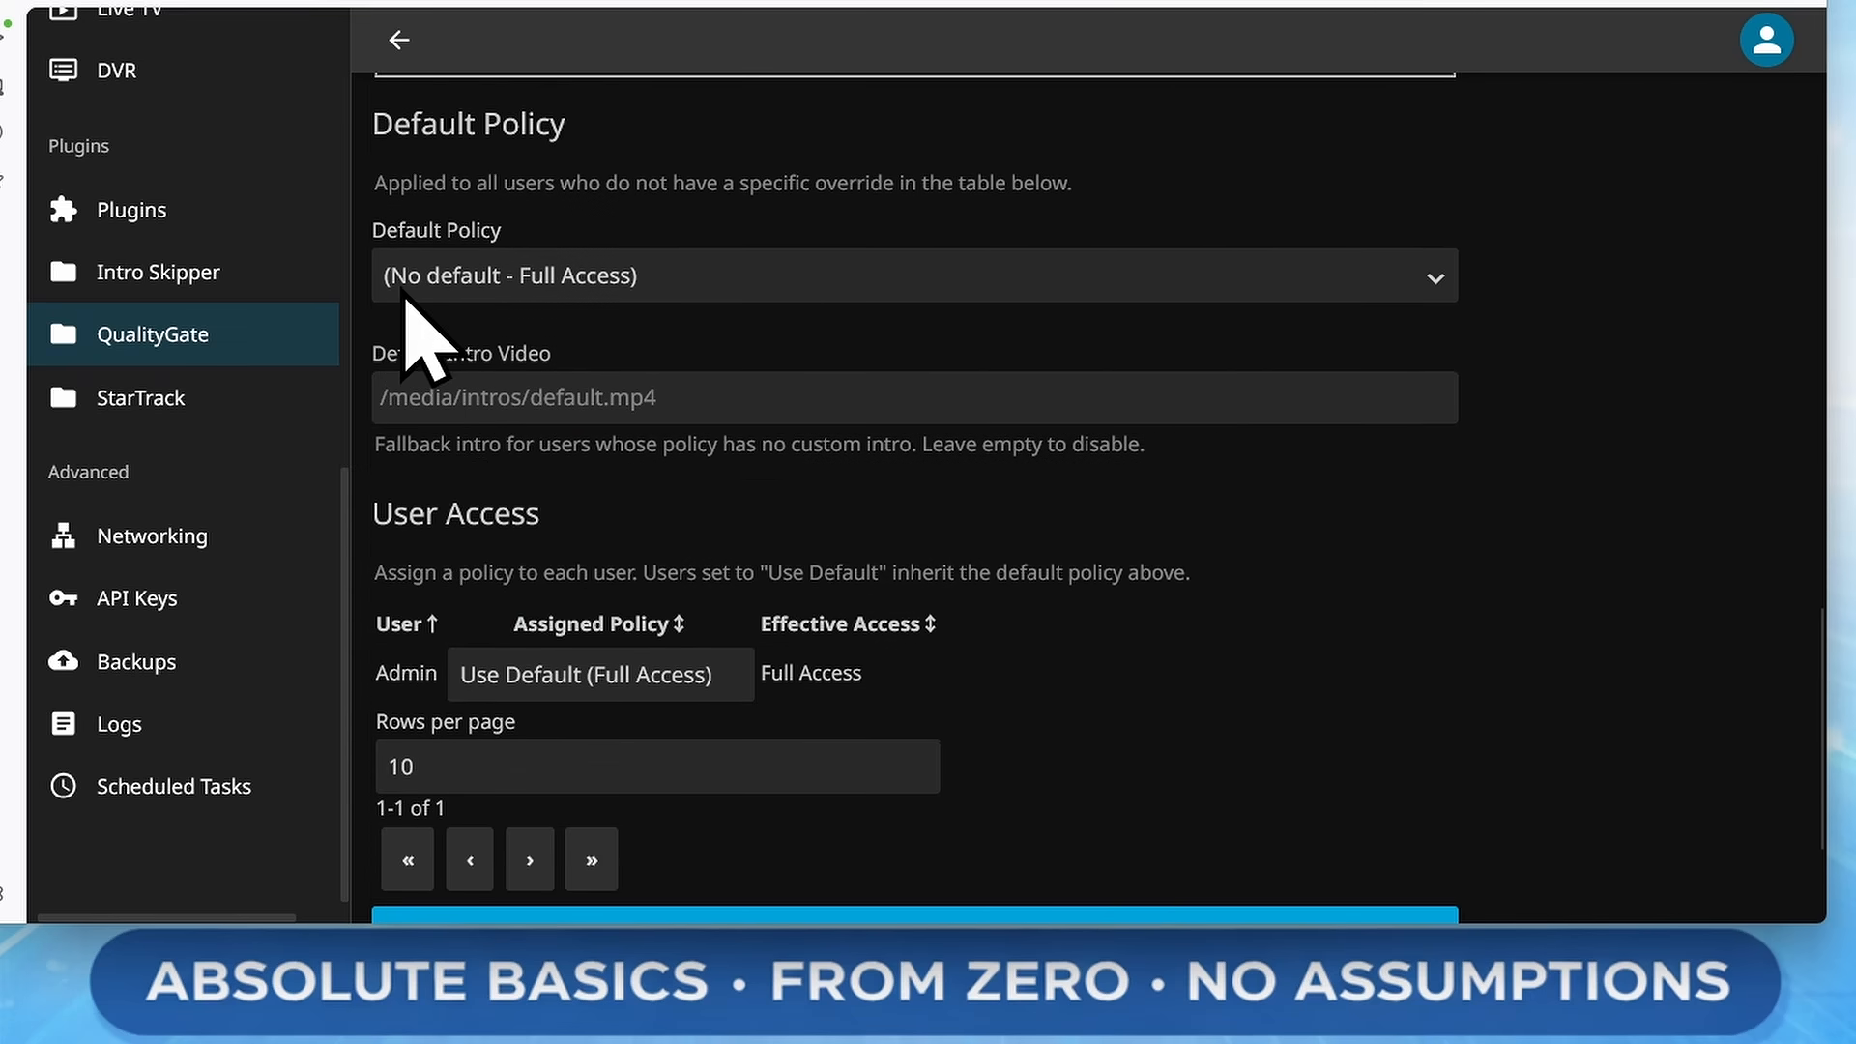
{"action": "left_click", "coordinate": [564, 280]}
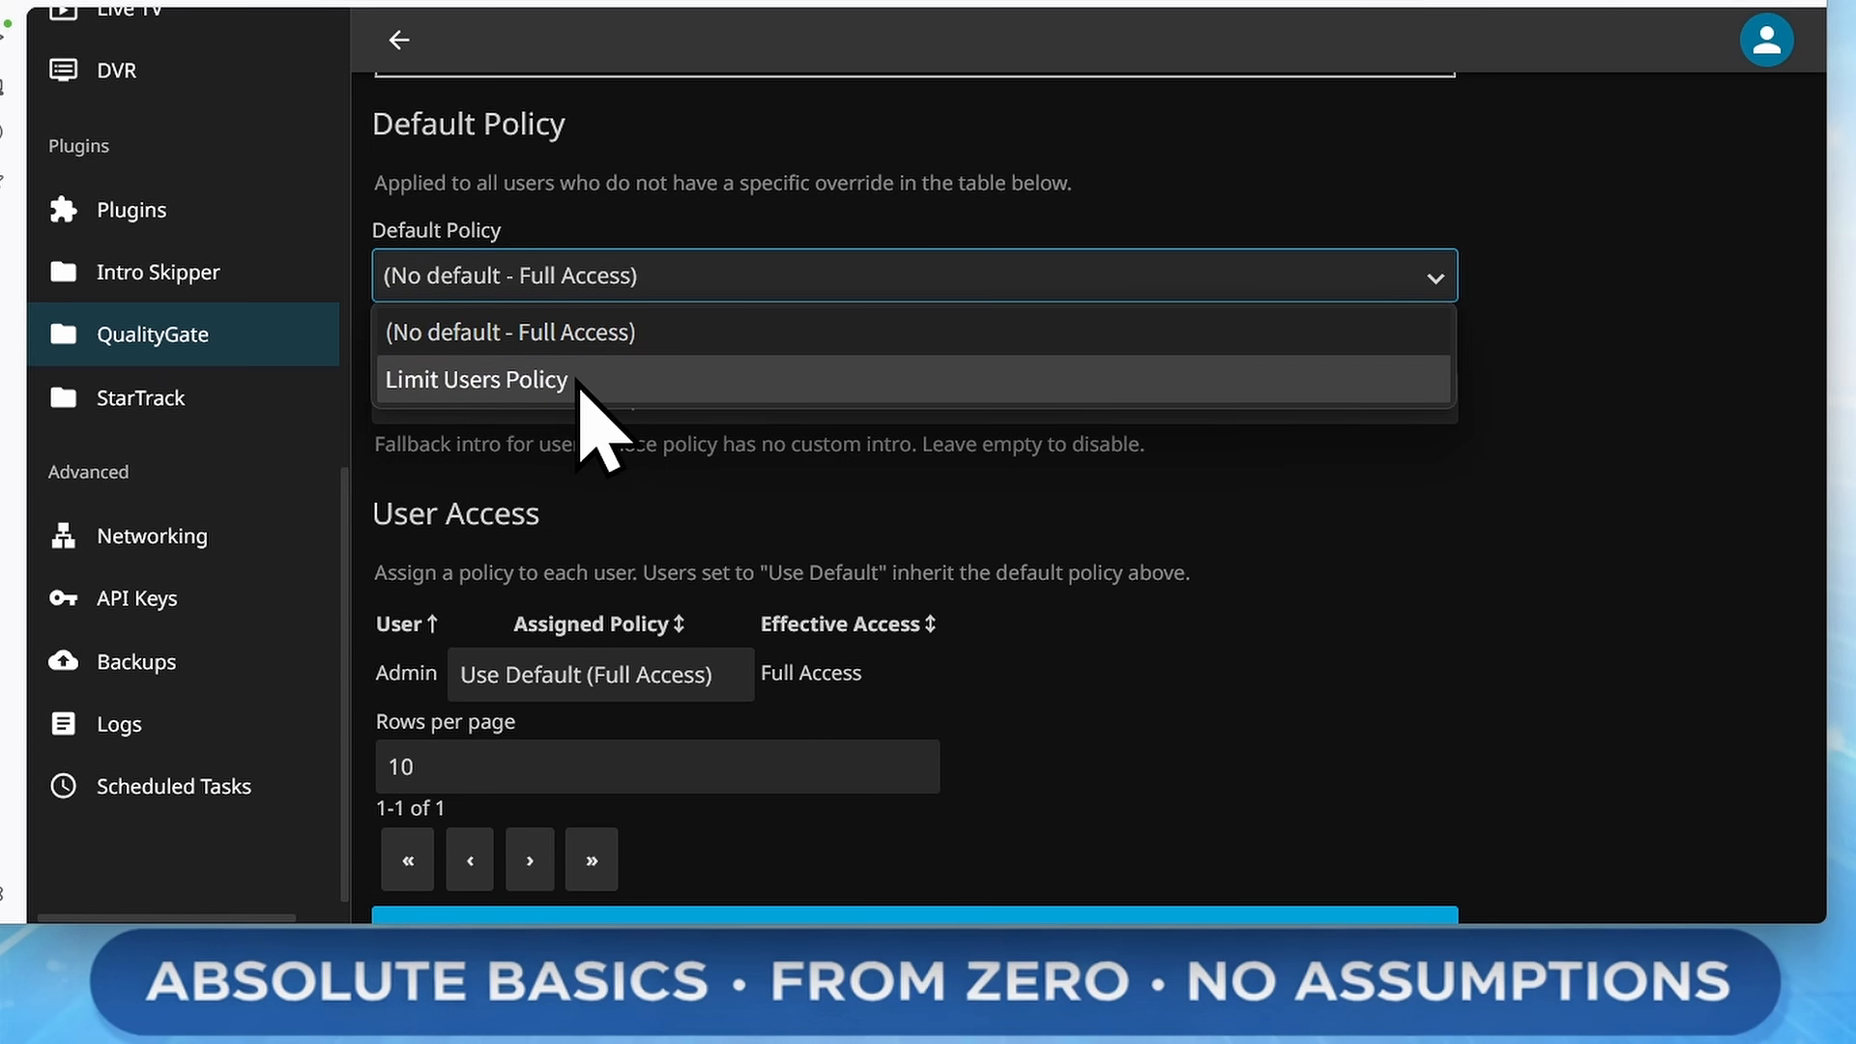
{"action": "left_click", "coordinate": [626, 387]}
{"action": "scroll", "coordinate": [1152, 497], "scroll_direction": "down", "scroll_amount": 3}
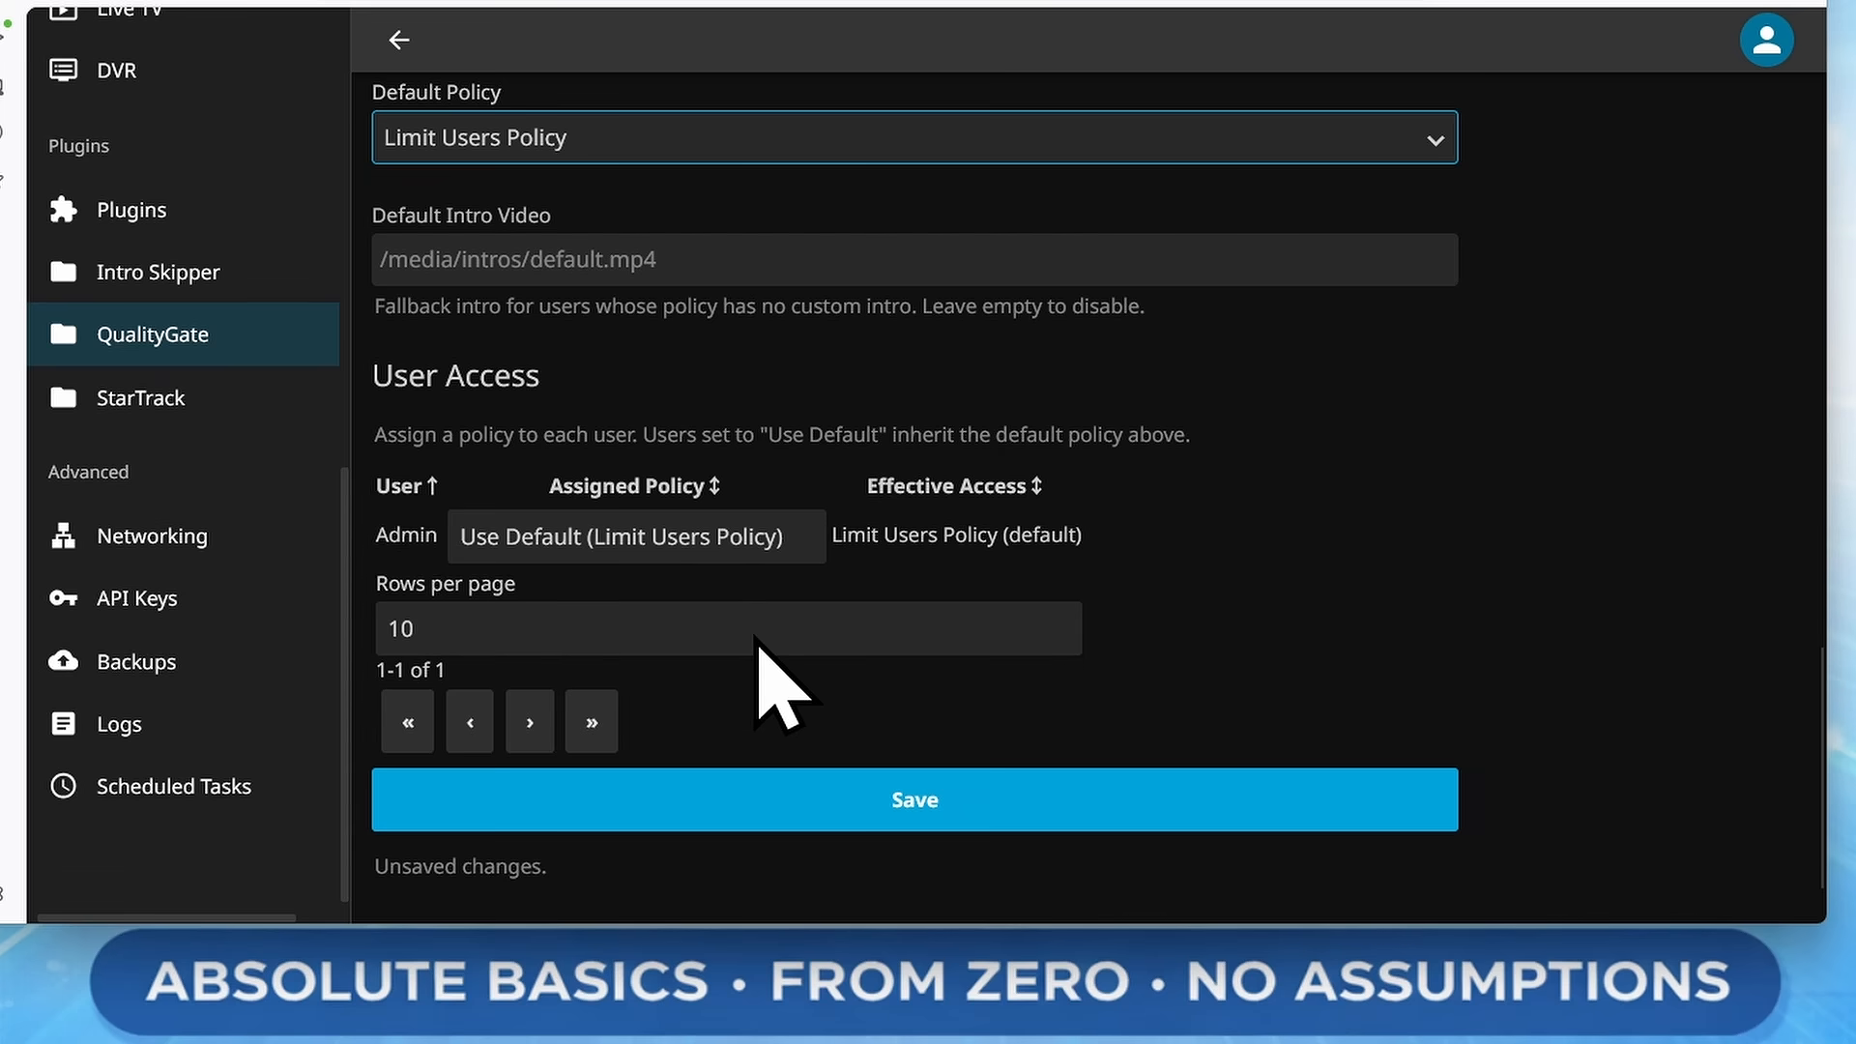
Save the QualityGate plugin configuration
{"action": "left_click", "coordinate": [976, 795]}
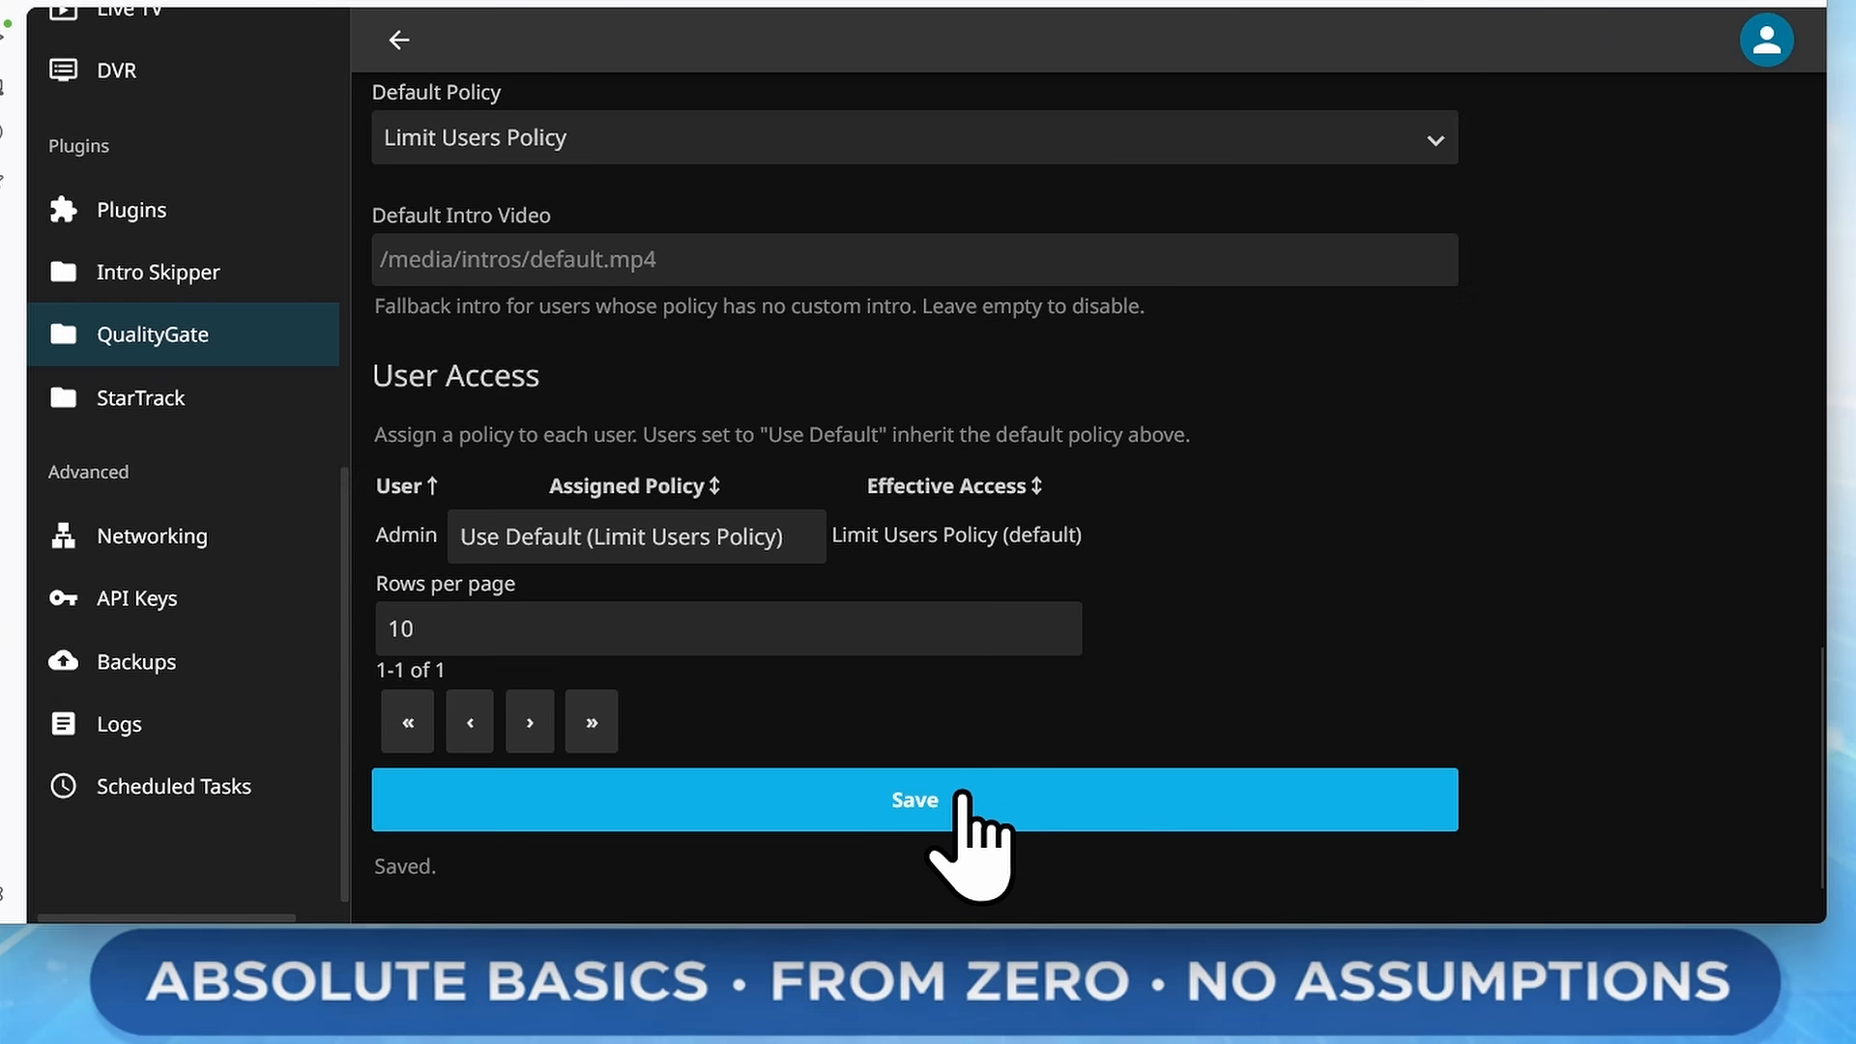
{"action": "scroll", "coordinate": [153, 654], "scroll_direction": "up", "scroll_amount": 10}
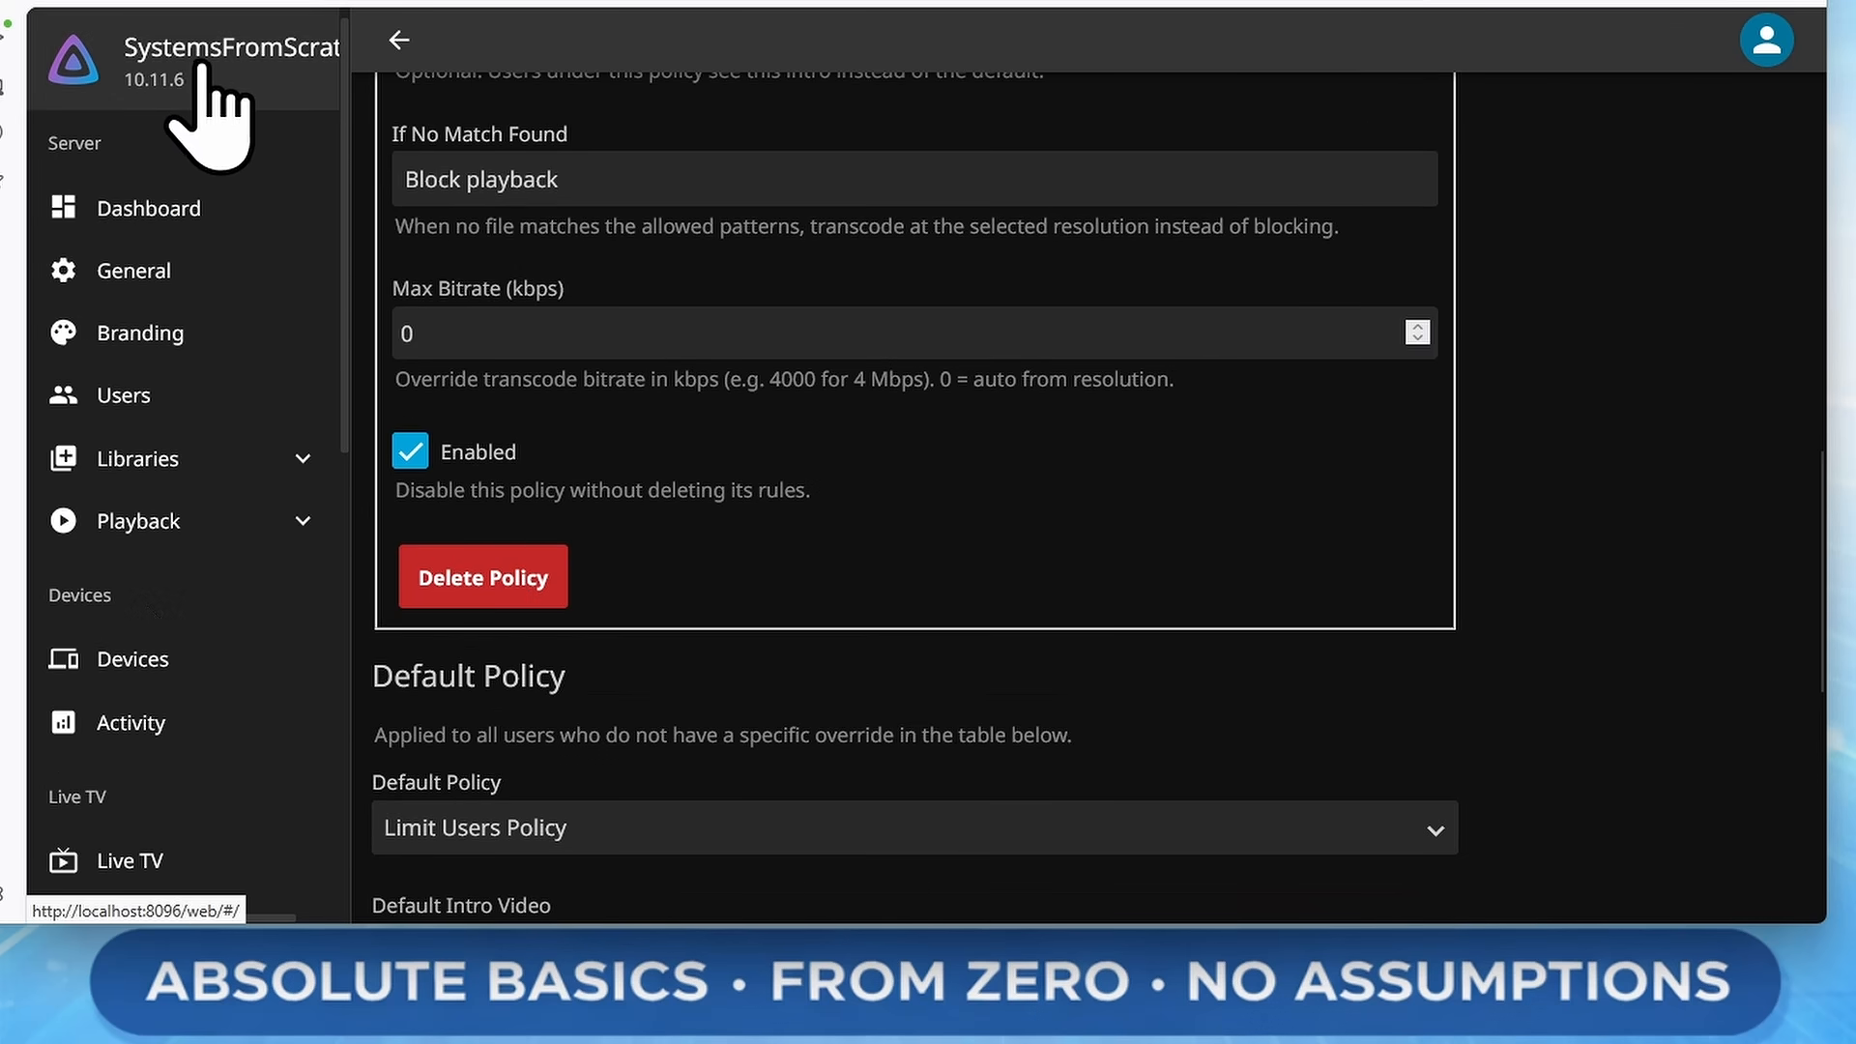
{"action": "left_click", "coordinate": [200, 64]}
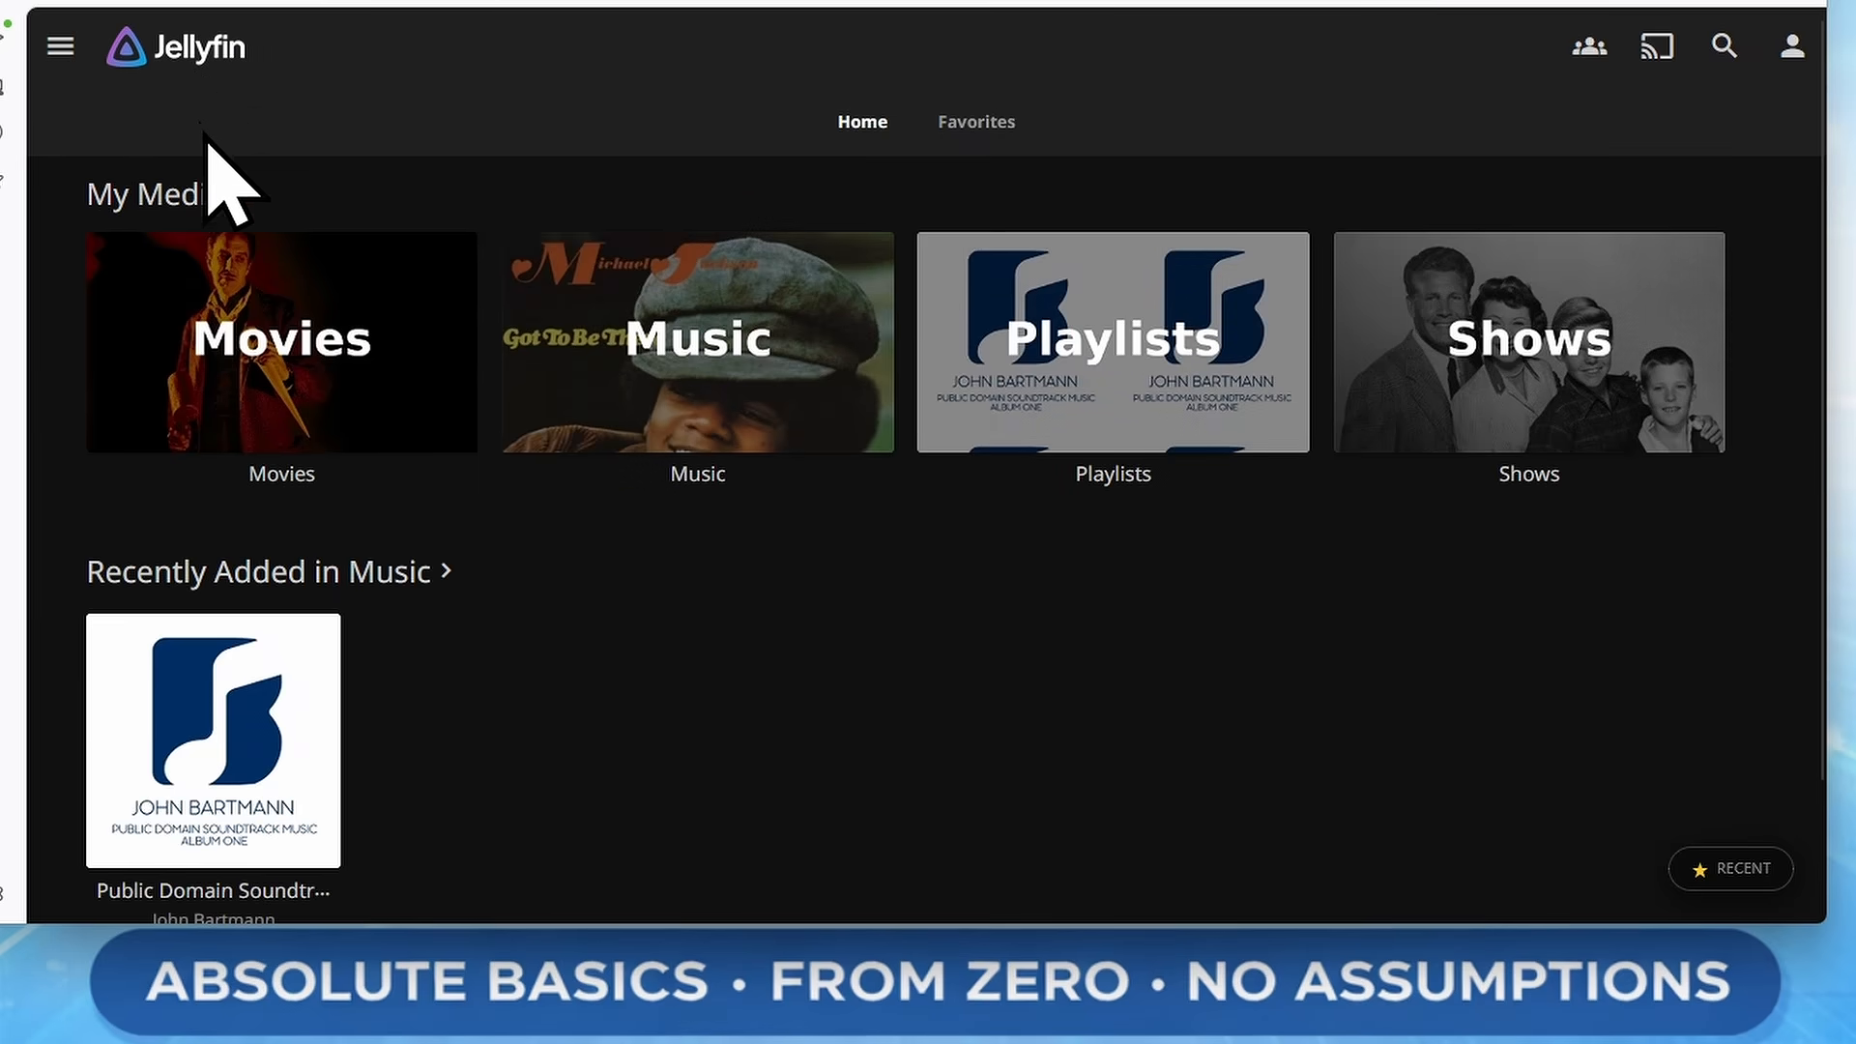
{"action": "left_click", "coordinate": [402, 319]}
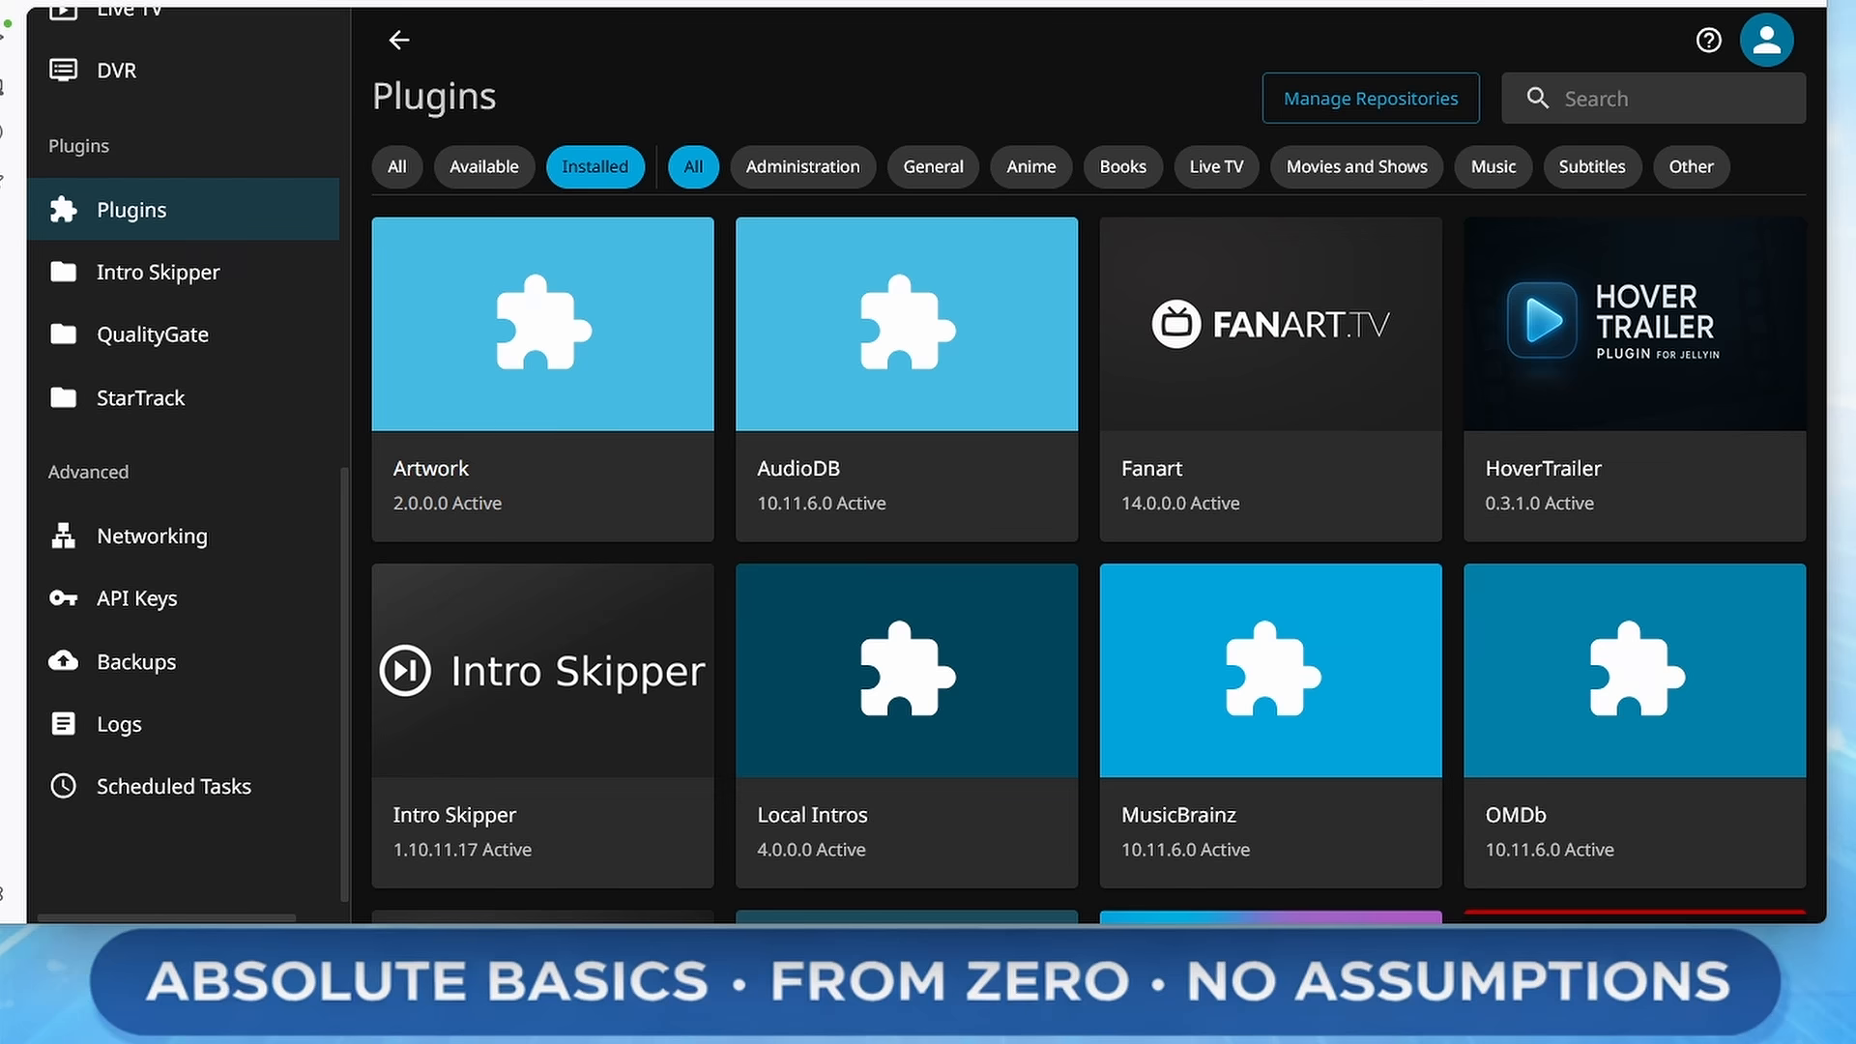
{"action": "left_click", "coordinate": [1352, 109]}
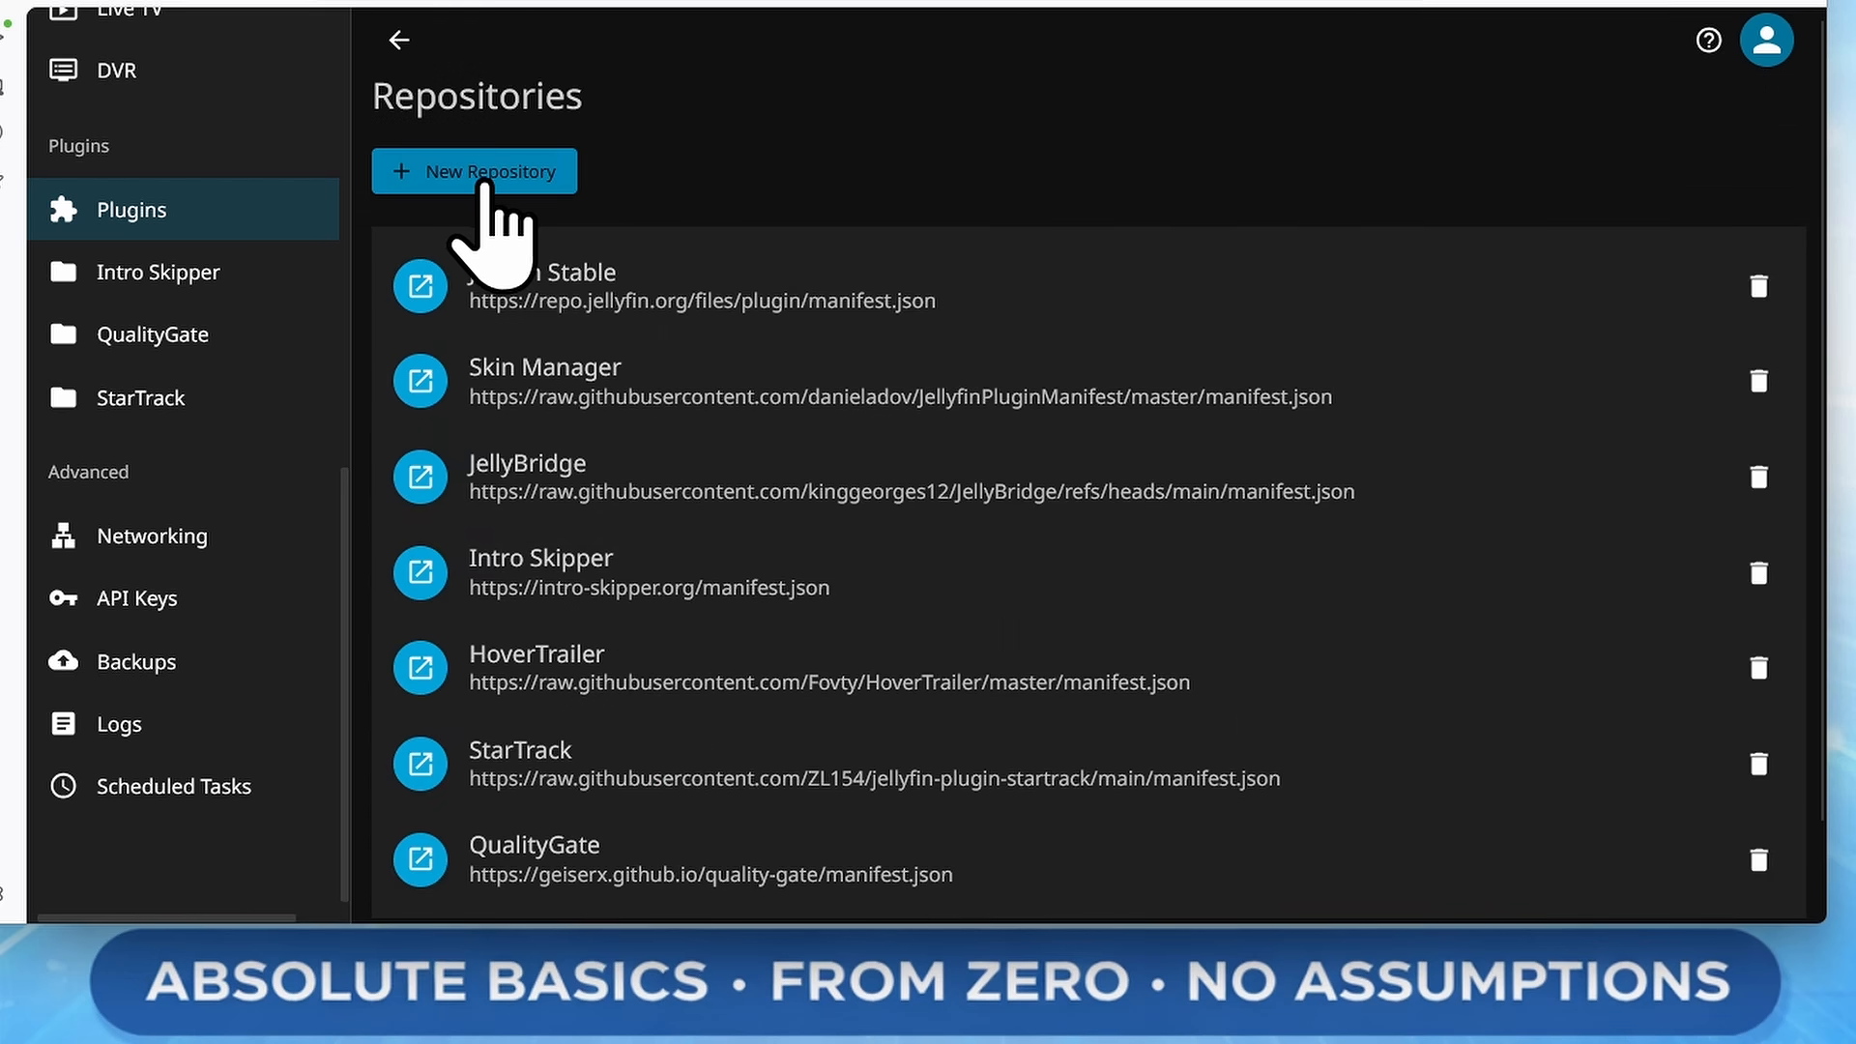
{"action": "left_click", "coordinate": [538, 184]}
{"action": "left_click", "coordinate": [895, 352]}
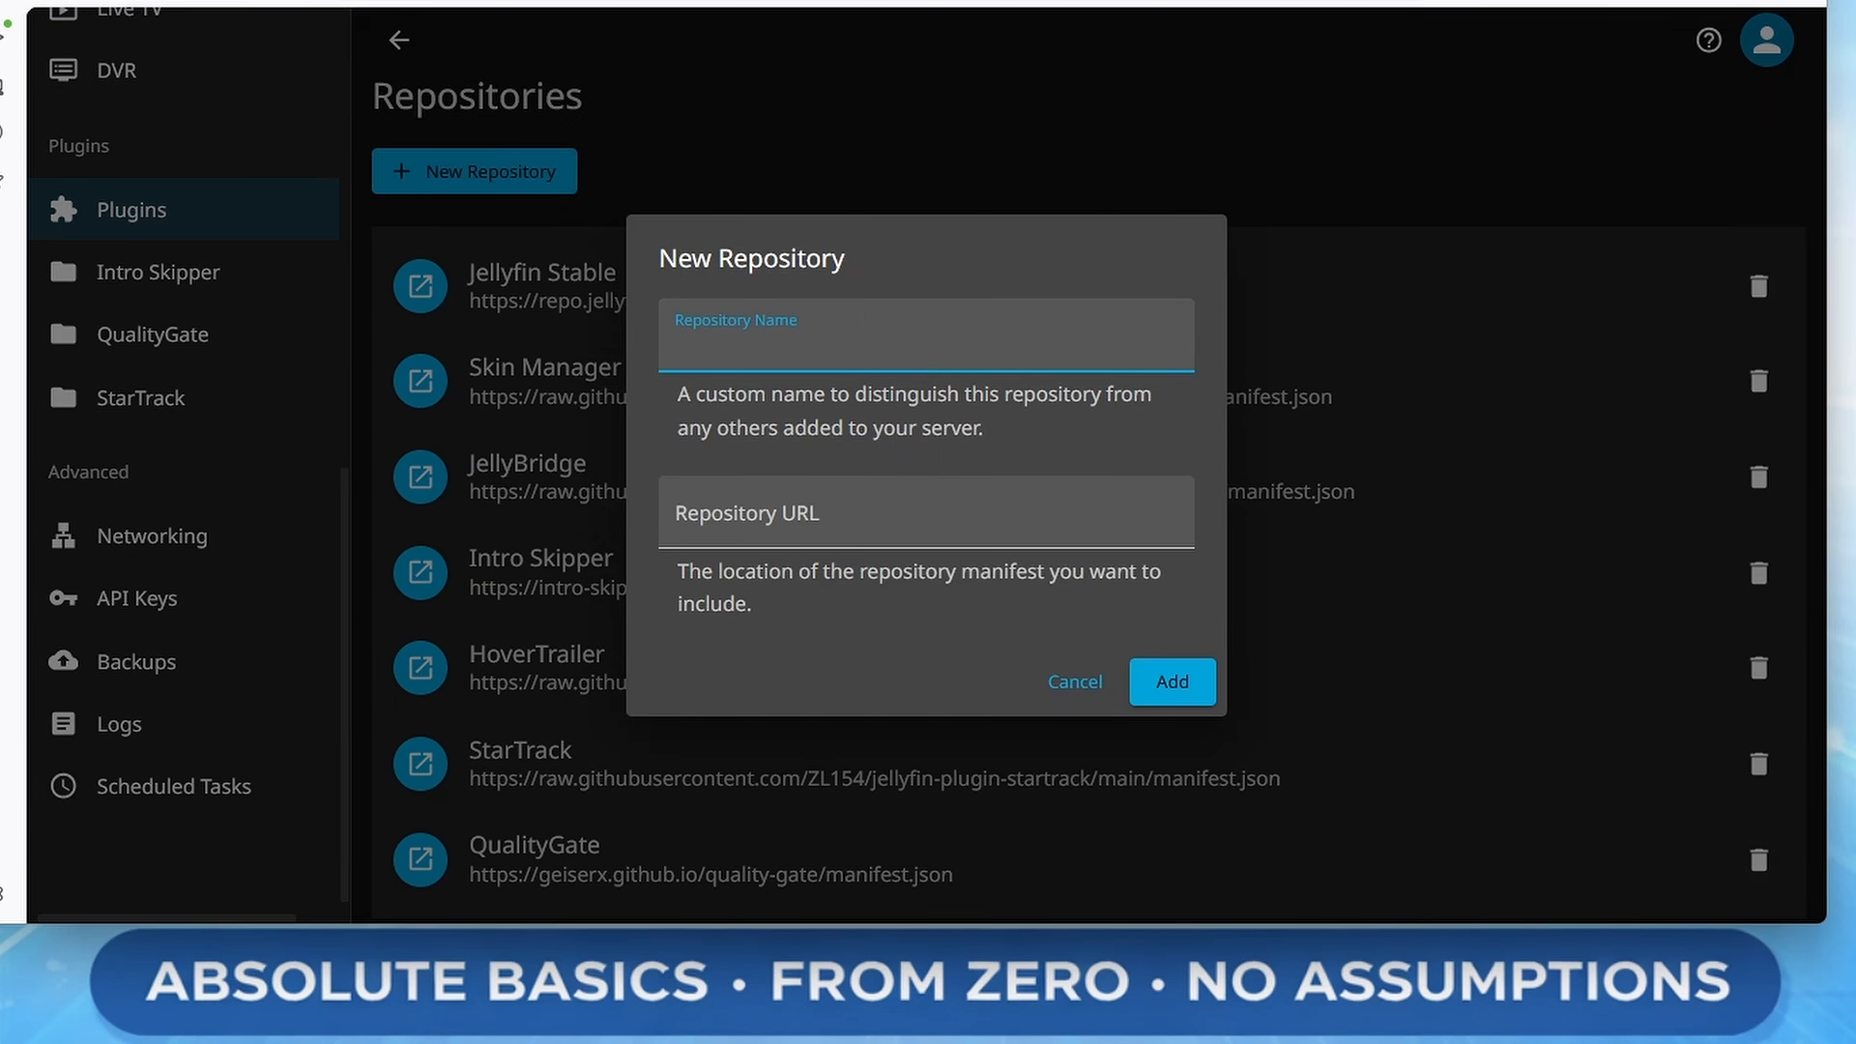
{"action": "type", "text": "InPlayerEpisodePreview"}
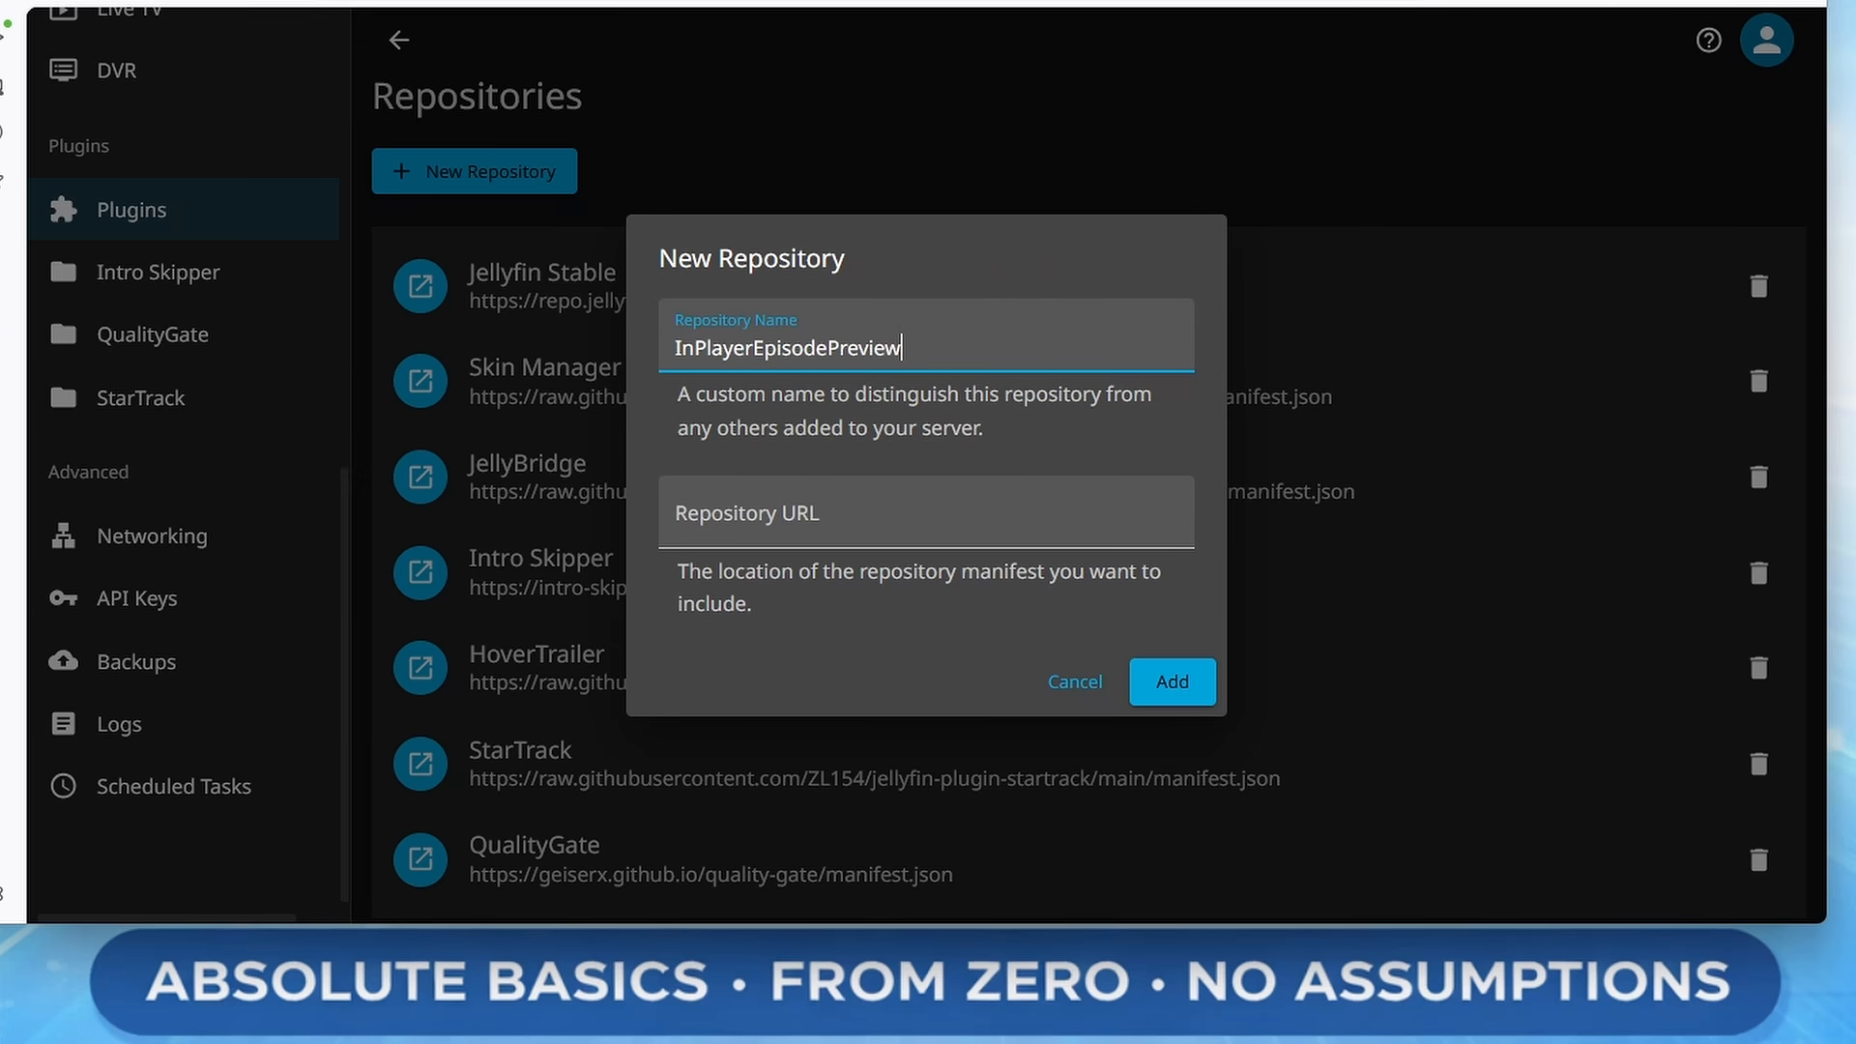
{"action": "key", "text": "Tab"}
{"action": "type", "text": "https://raw.githubusercontent.com/Namo2/InPlayerEpisodePreview/master/manifest.json"}
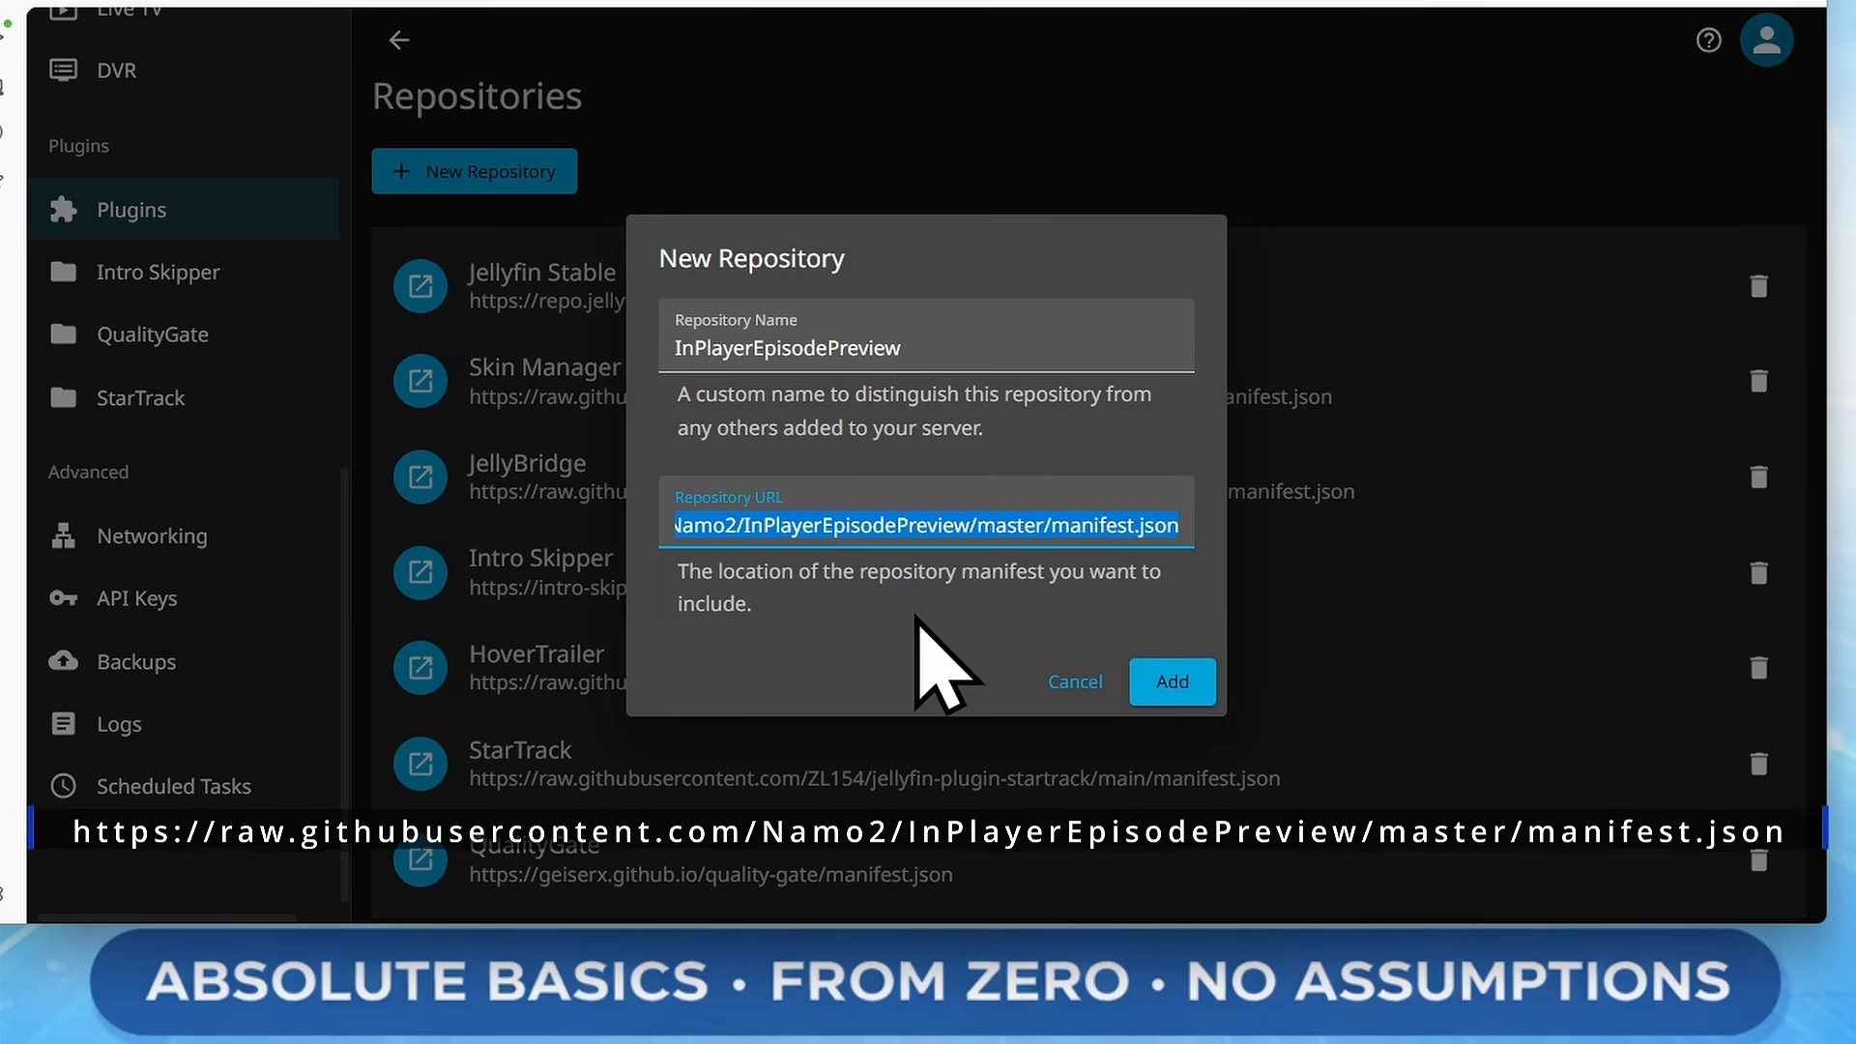
{"action": "left_click", "coordinate": [916, 611]}
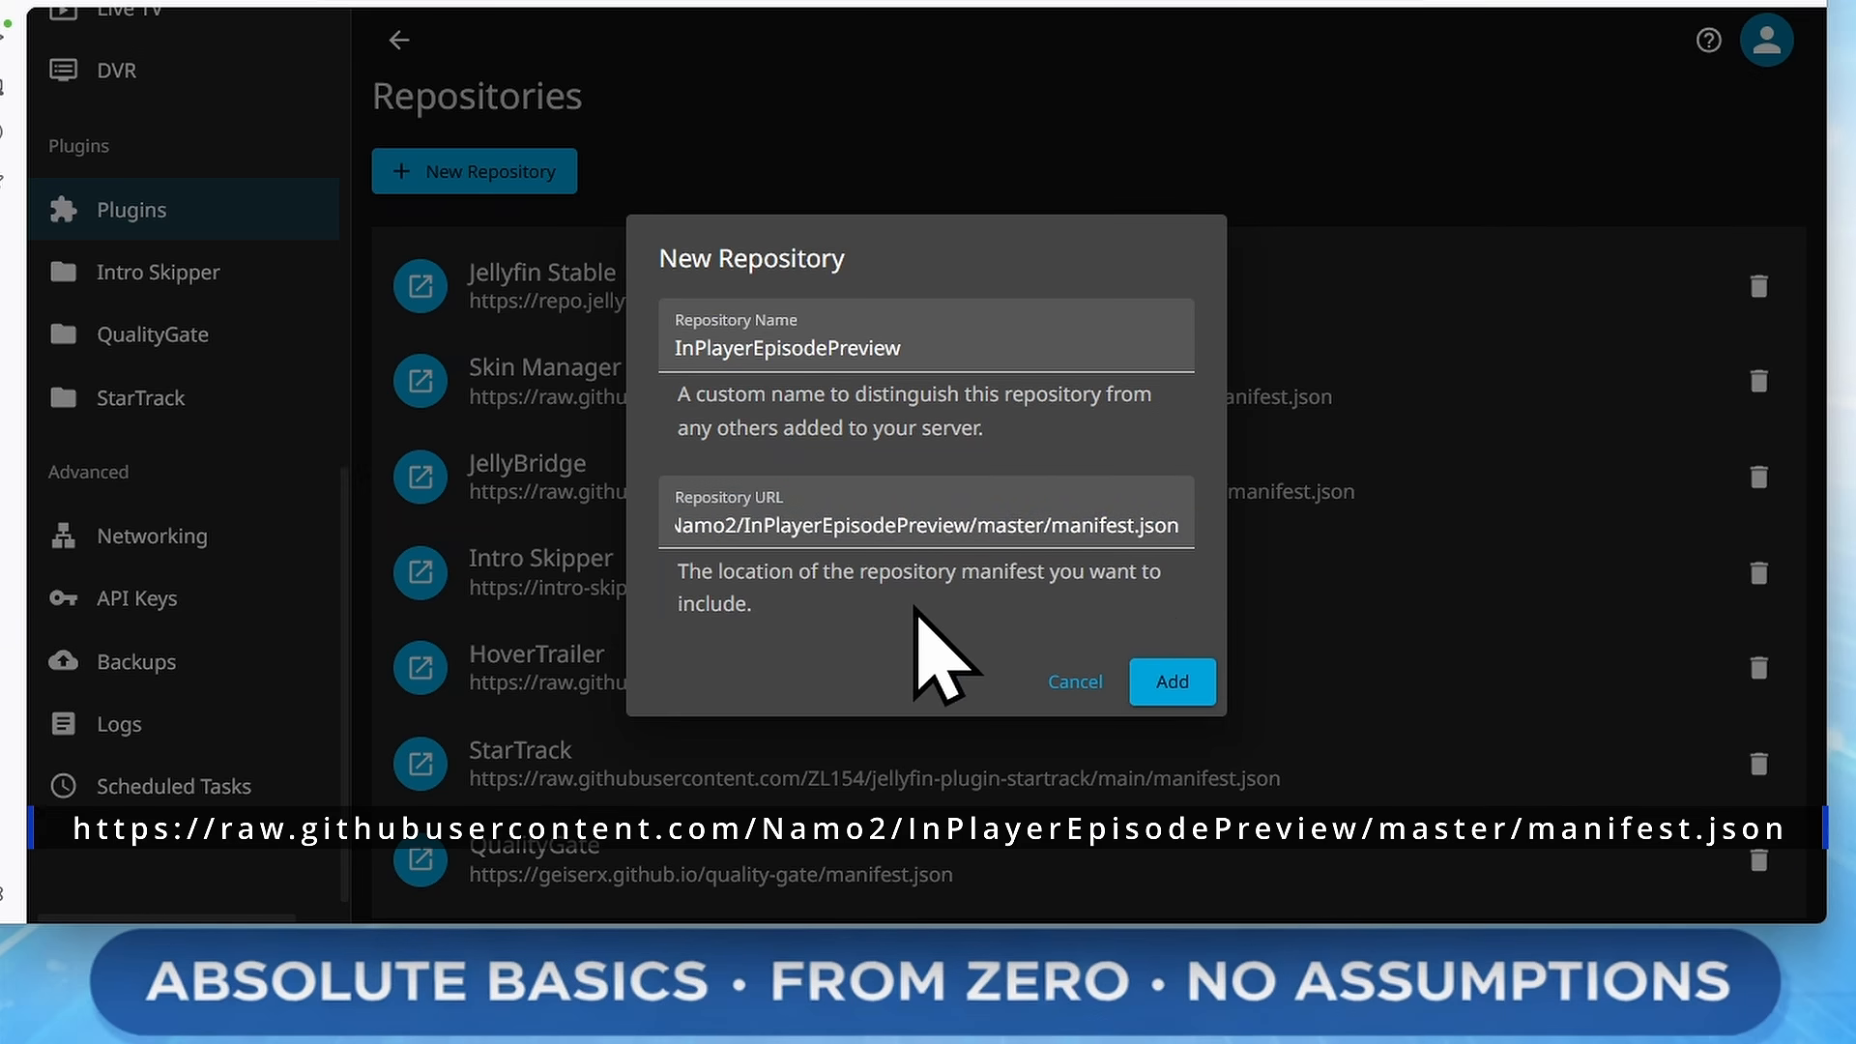
{"action": "left_click", "coordinate": [1182, 683]}
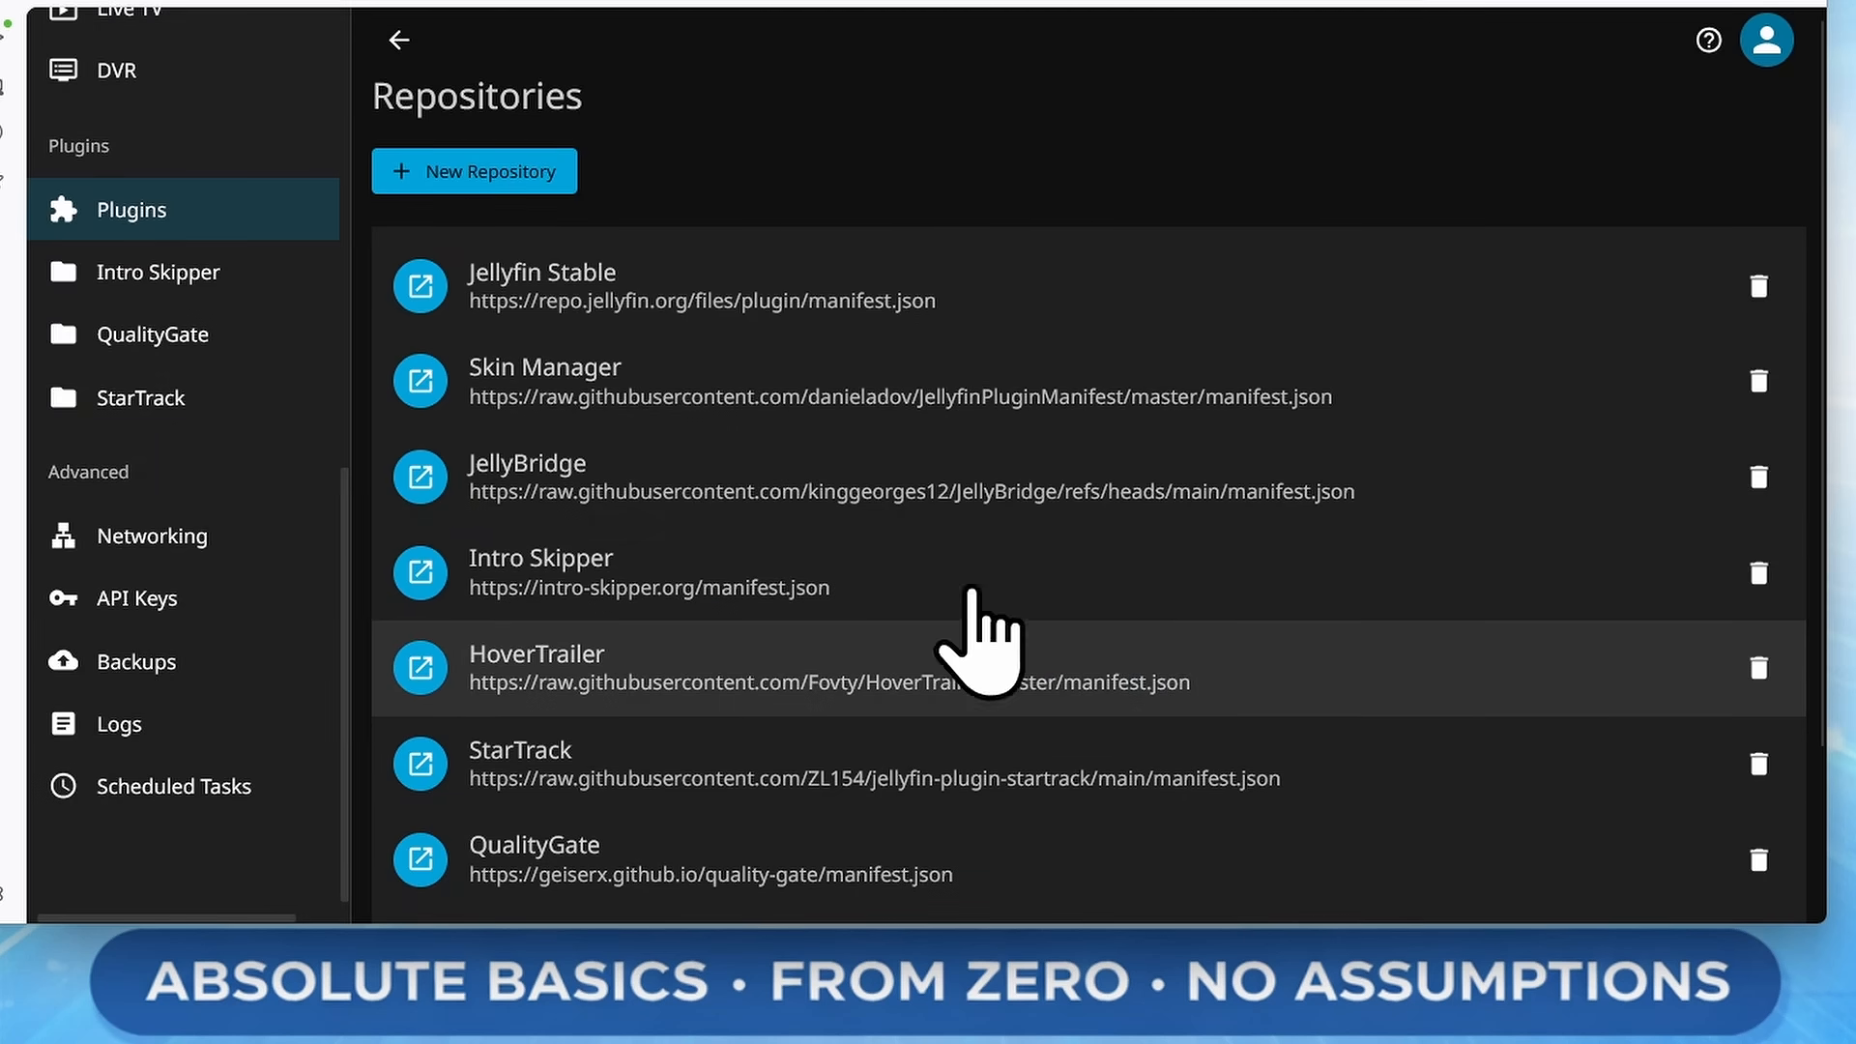
Search the available plugins for pla and install the InPlayerEpisodePreview plugin, confirming the third-party warning
{"action": "left_click", "coordinate": [295, 222]}
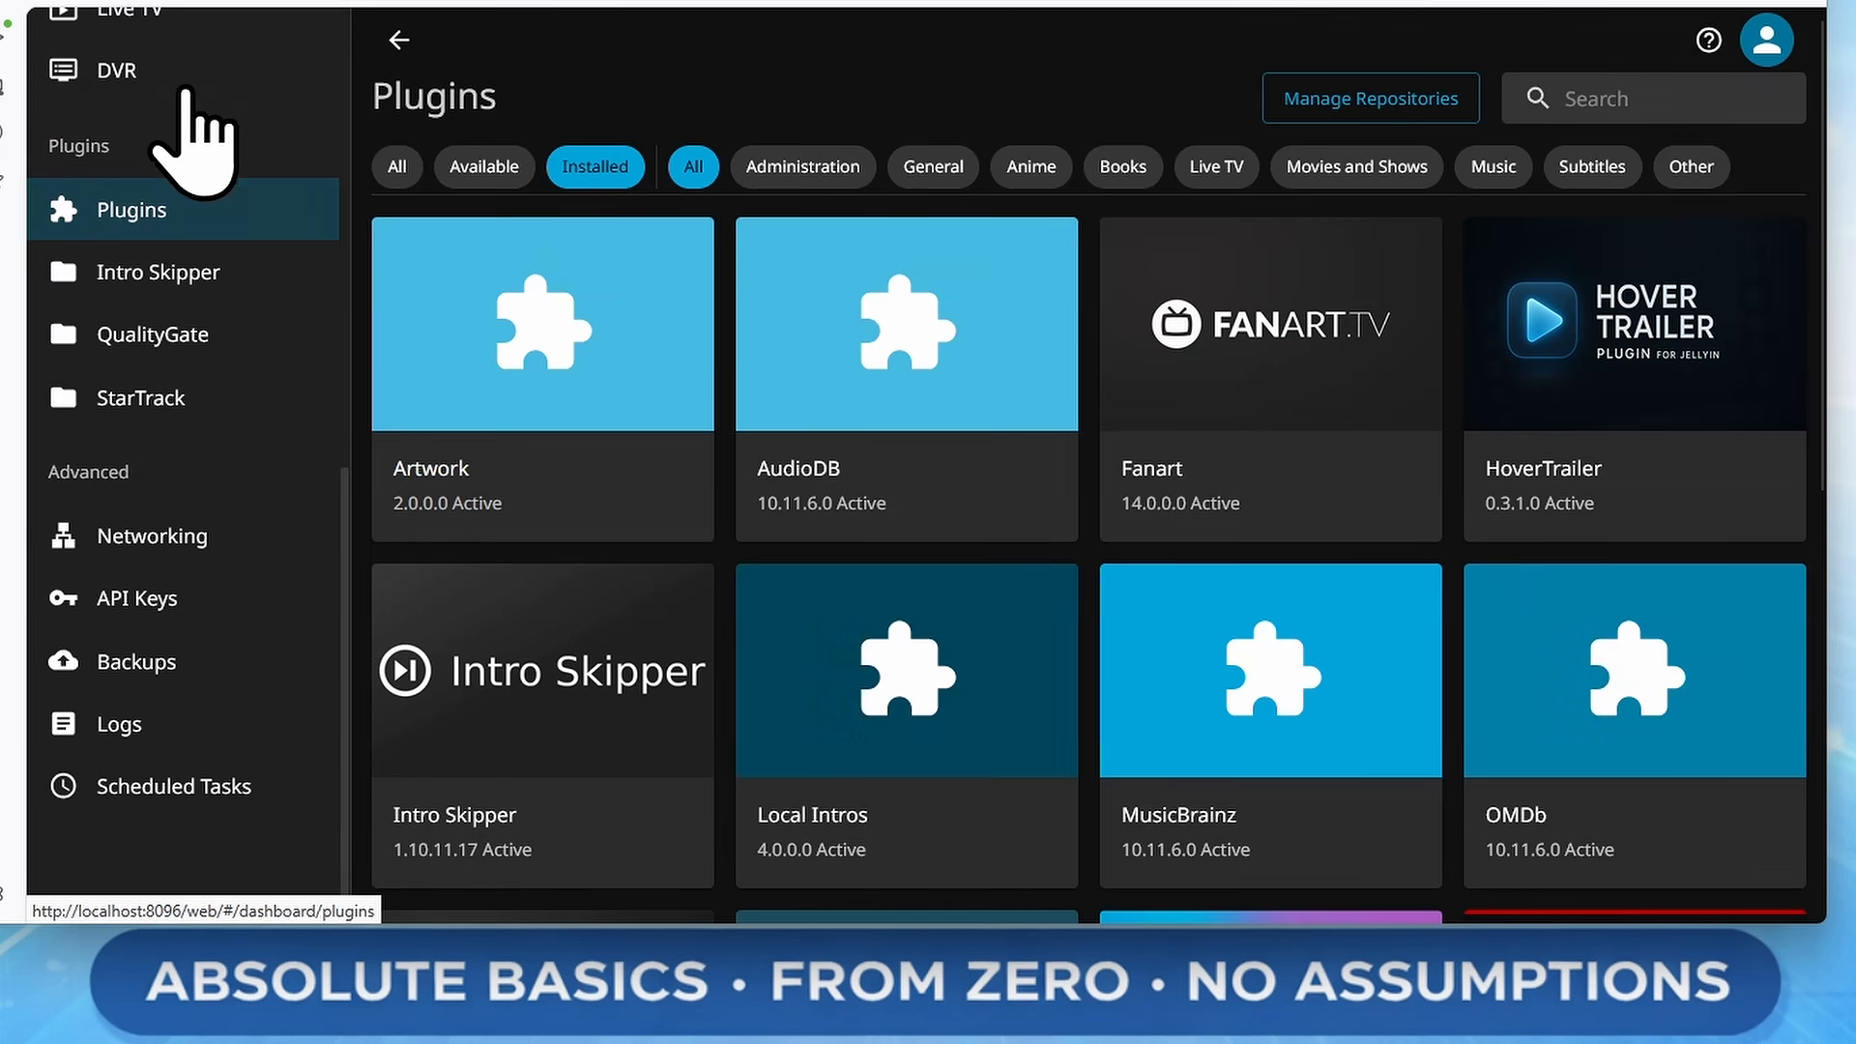
{"action": "left_click", "coordinate": [148, 5]}
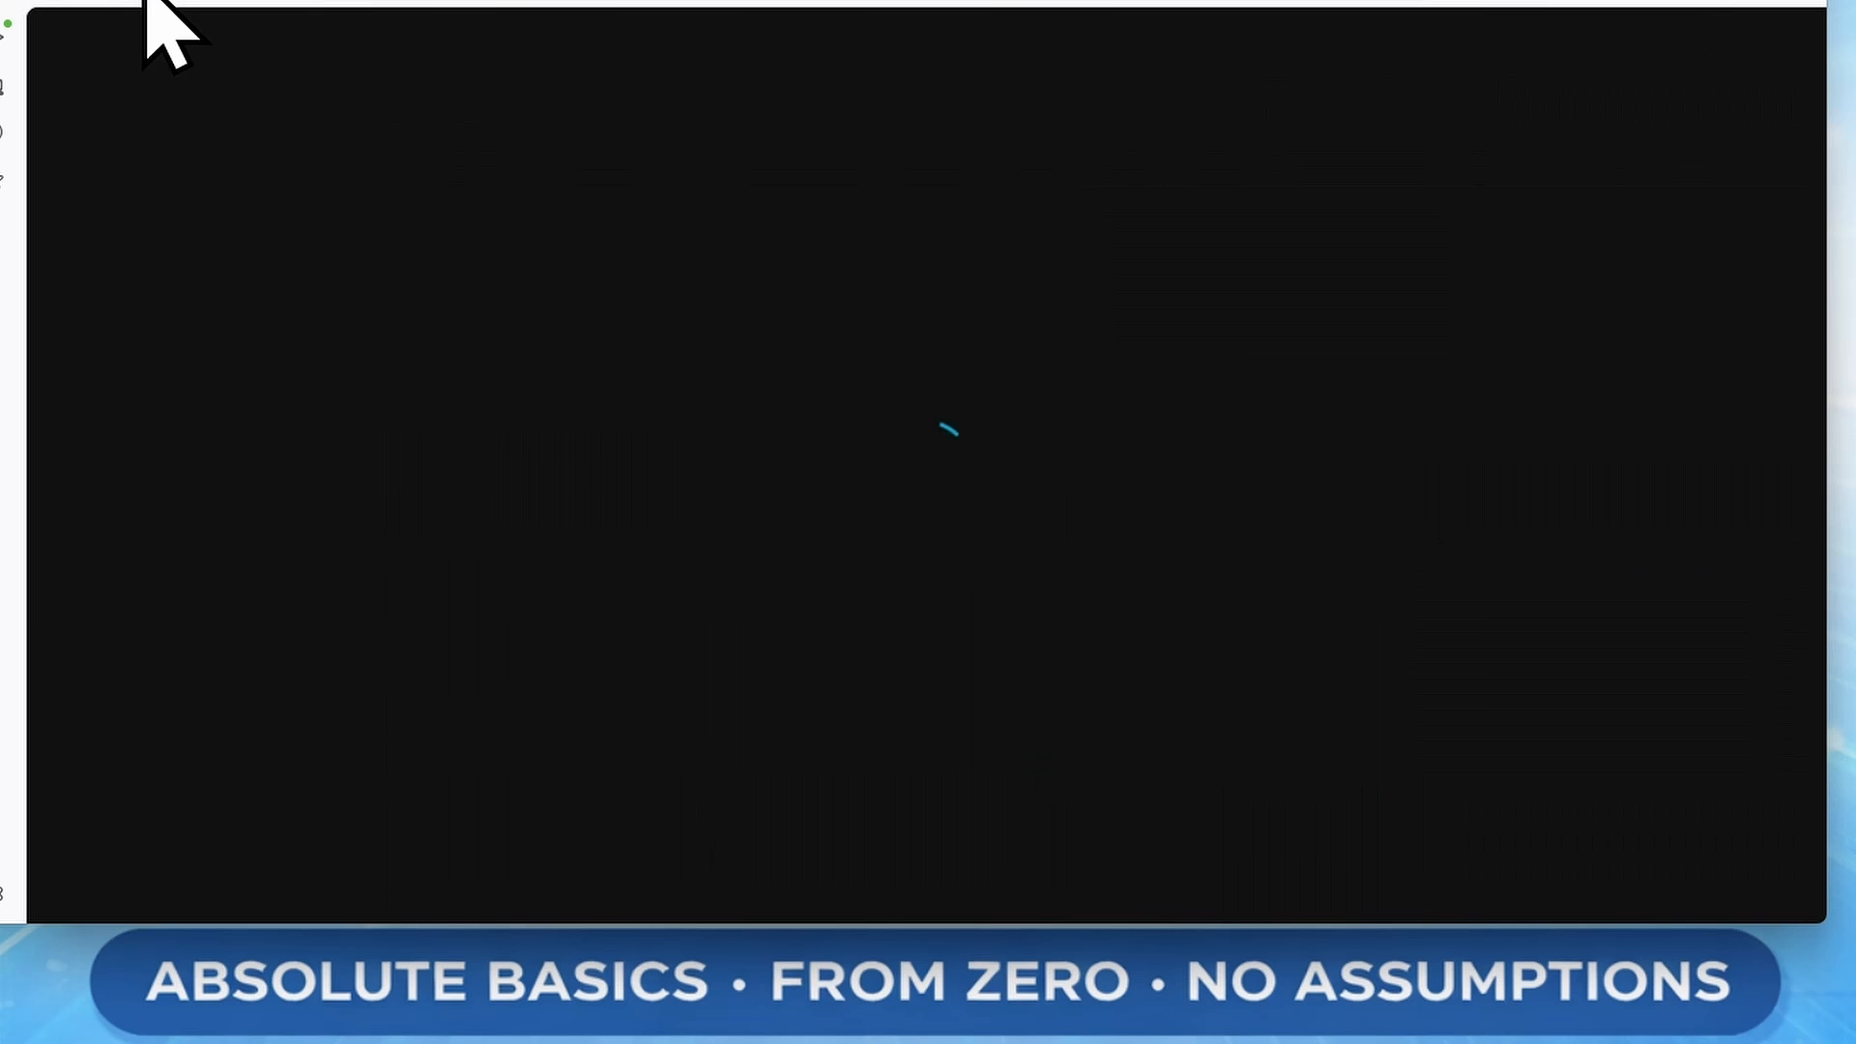
{"action": "left_click", "coordinate": [513, 166]}
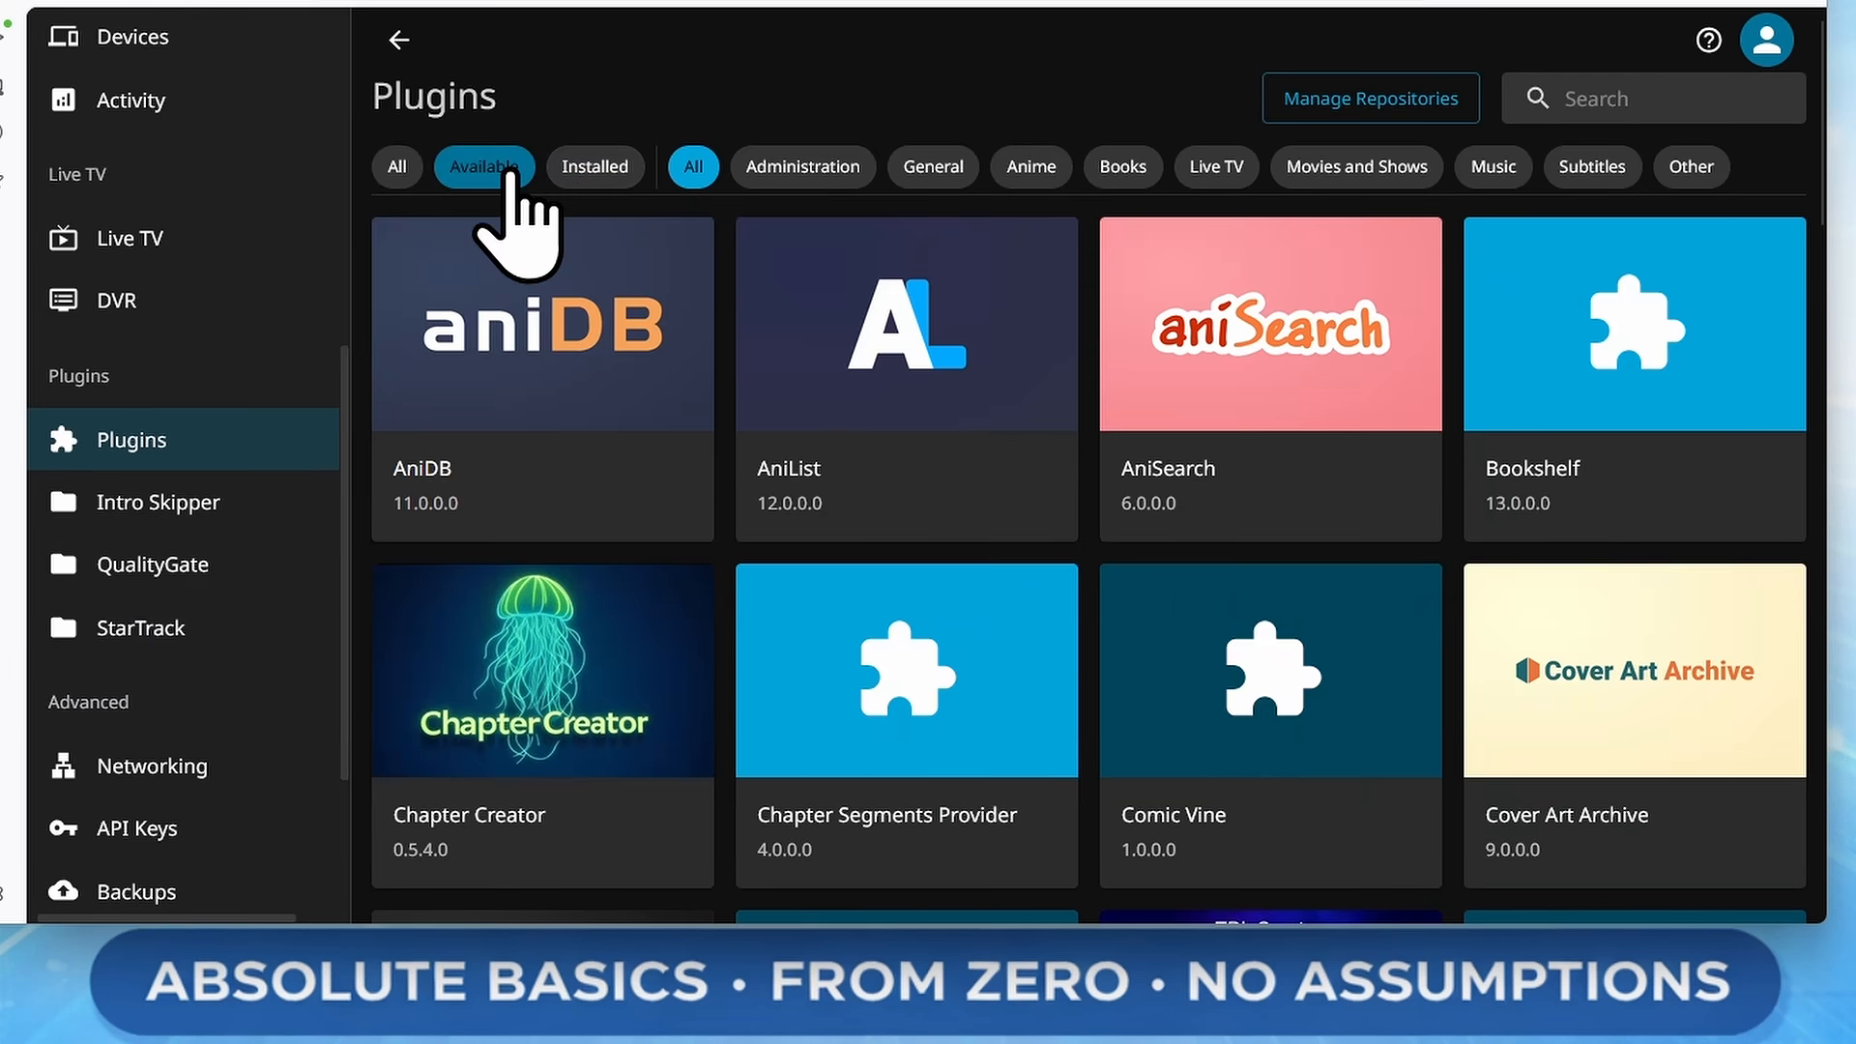
{"action": "scroll", "coordinate": [1305, 648], "scroll_direction": "down", "scroll_amount": 5}
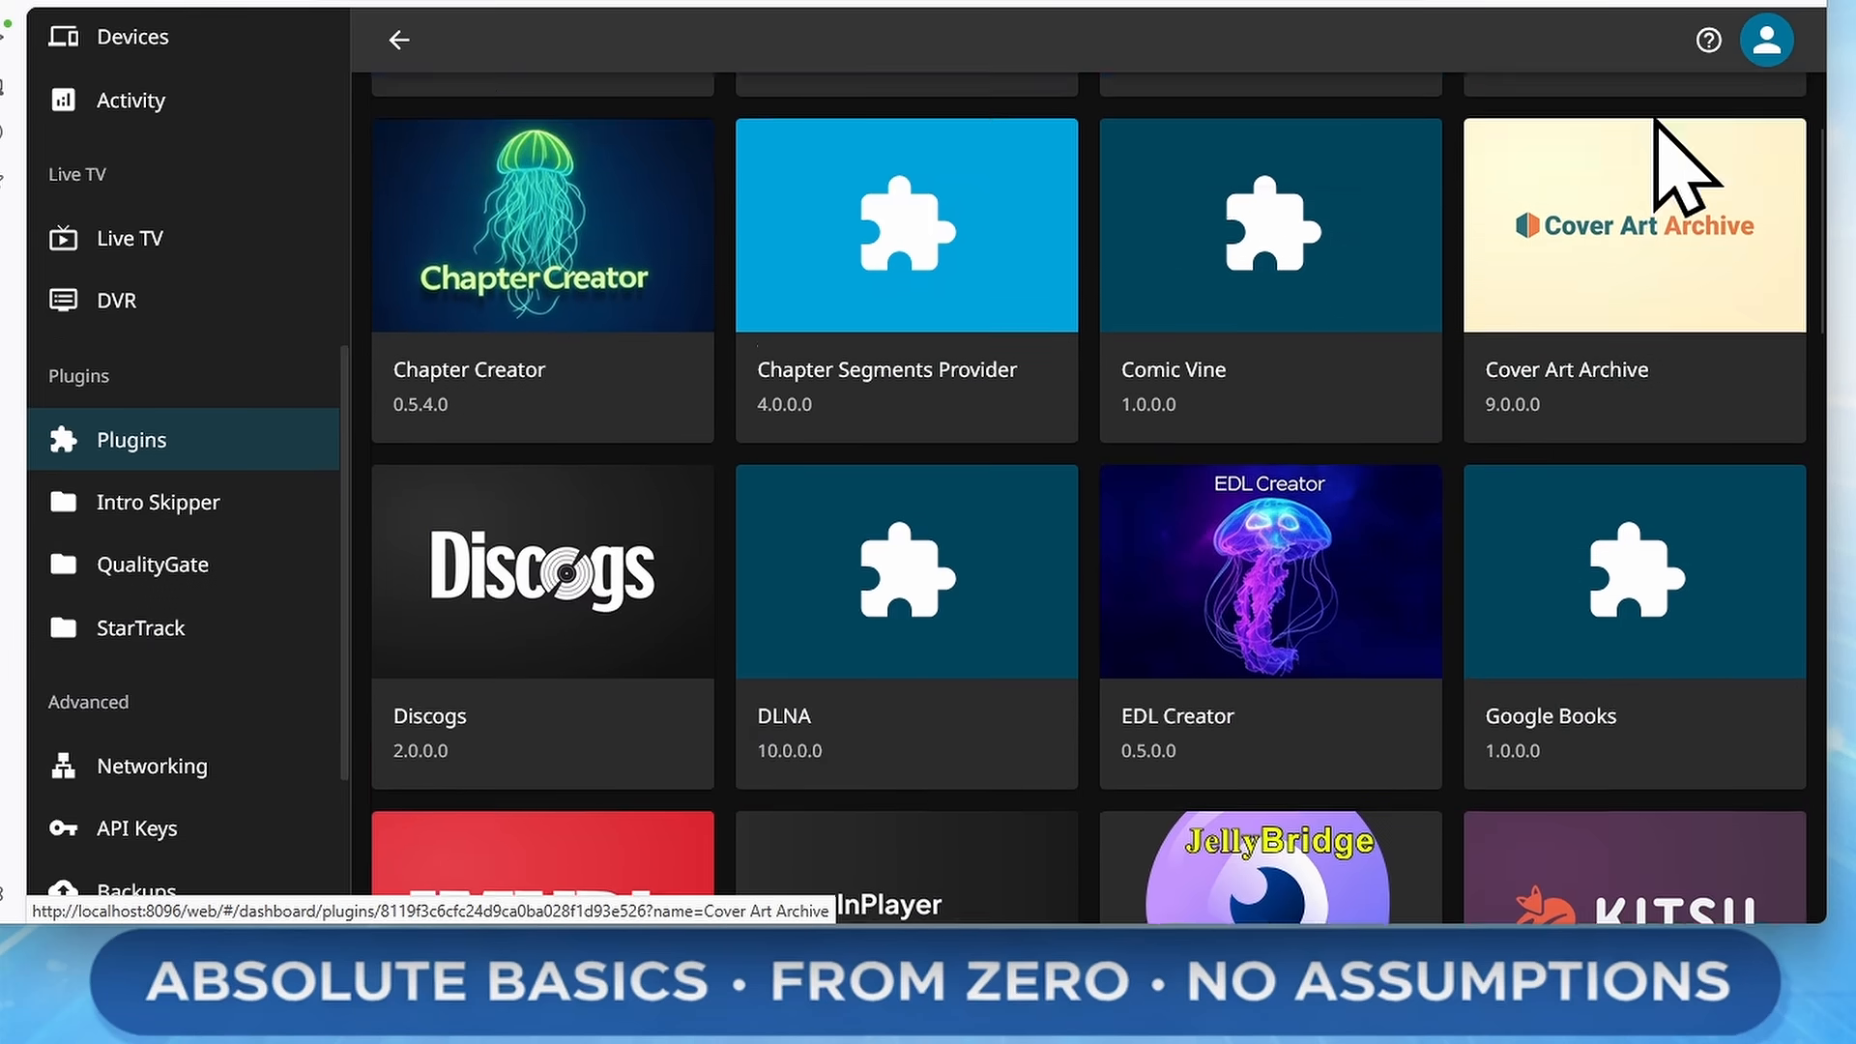
{"action": "scroll", "coordinate": [1653, 145], "scroll_direction": "up", "scroll_amount": 5}
{"action": "left_click", "coordinate": [1641, 106]}
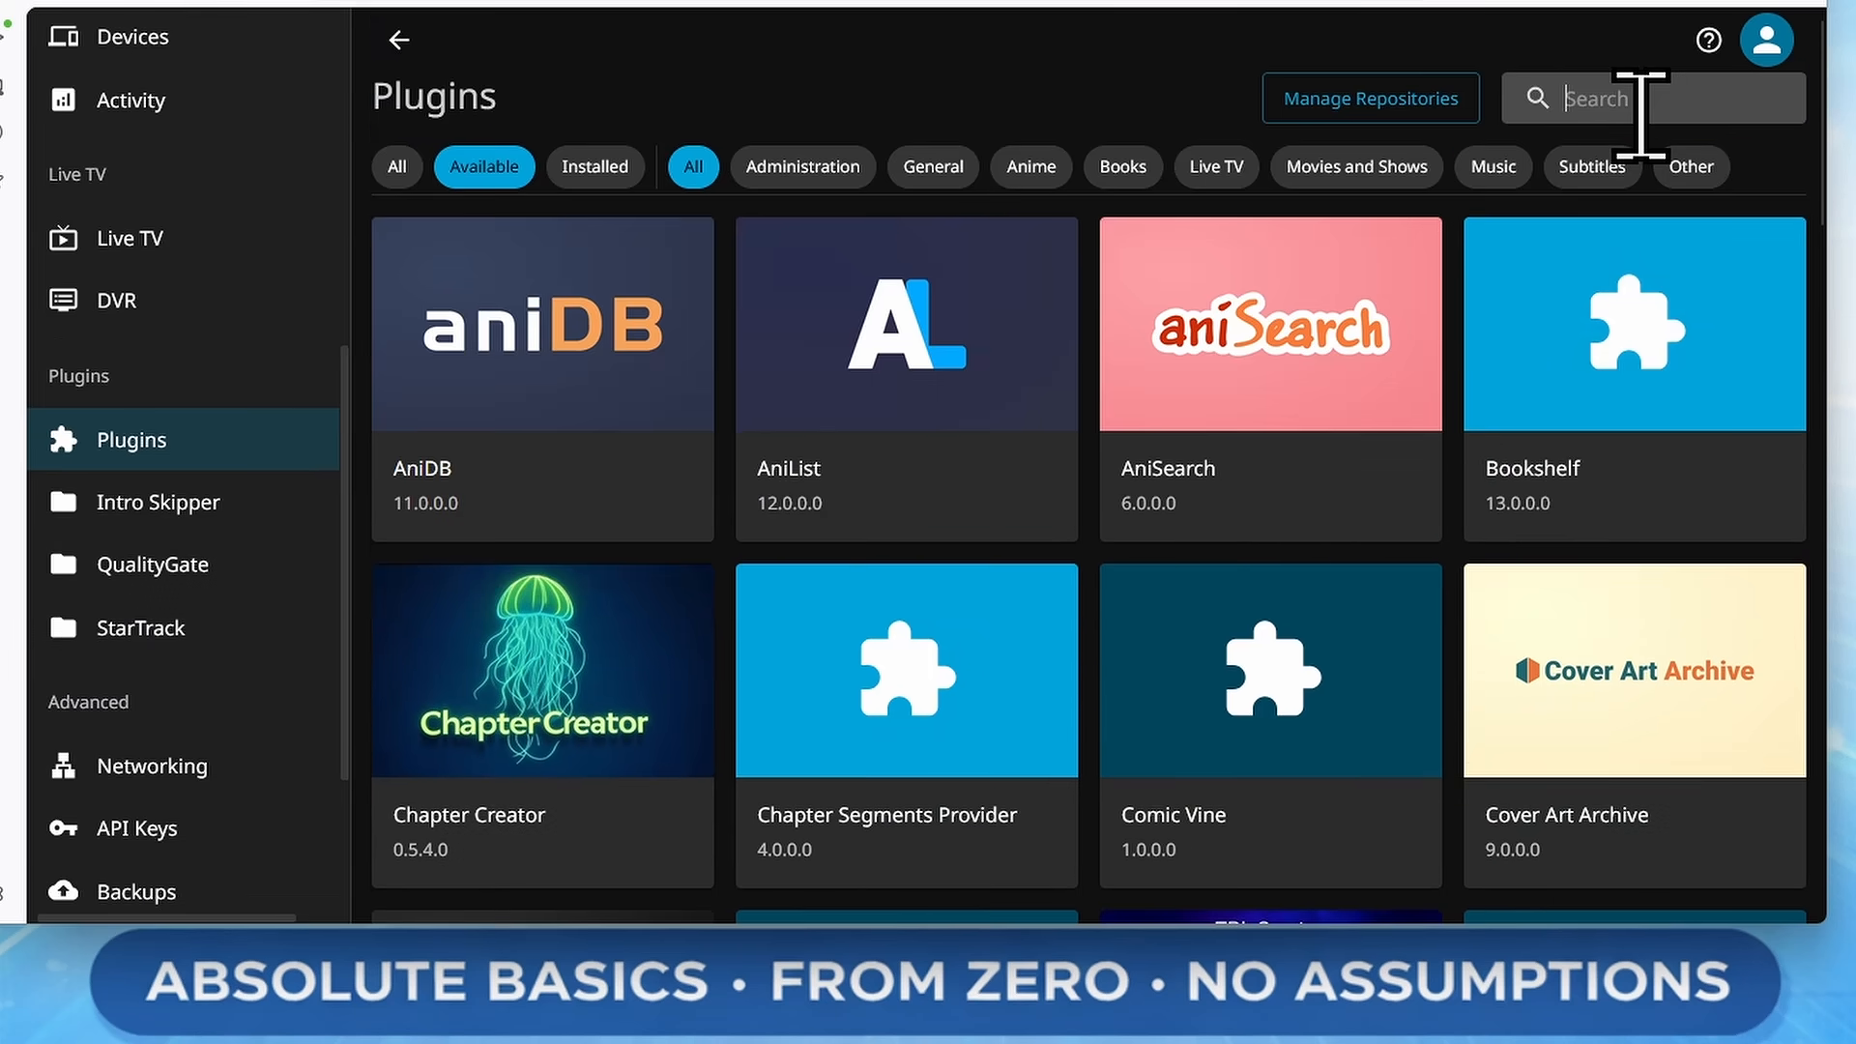
{"action": "type", "text": "pla"}
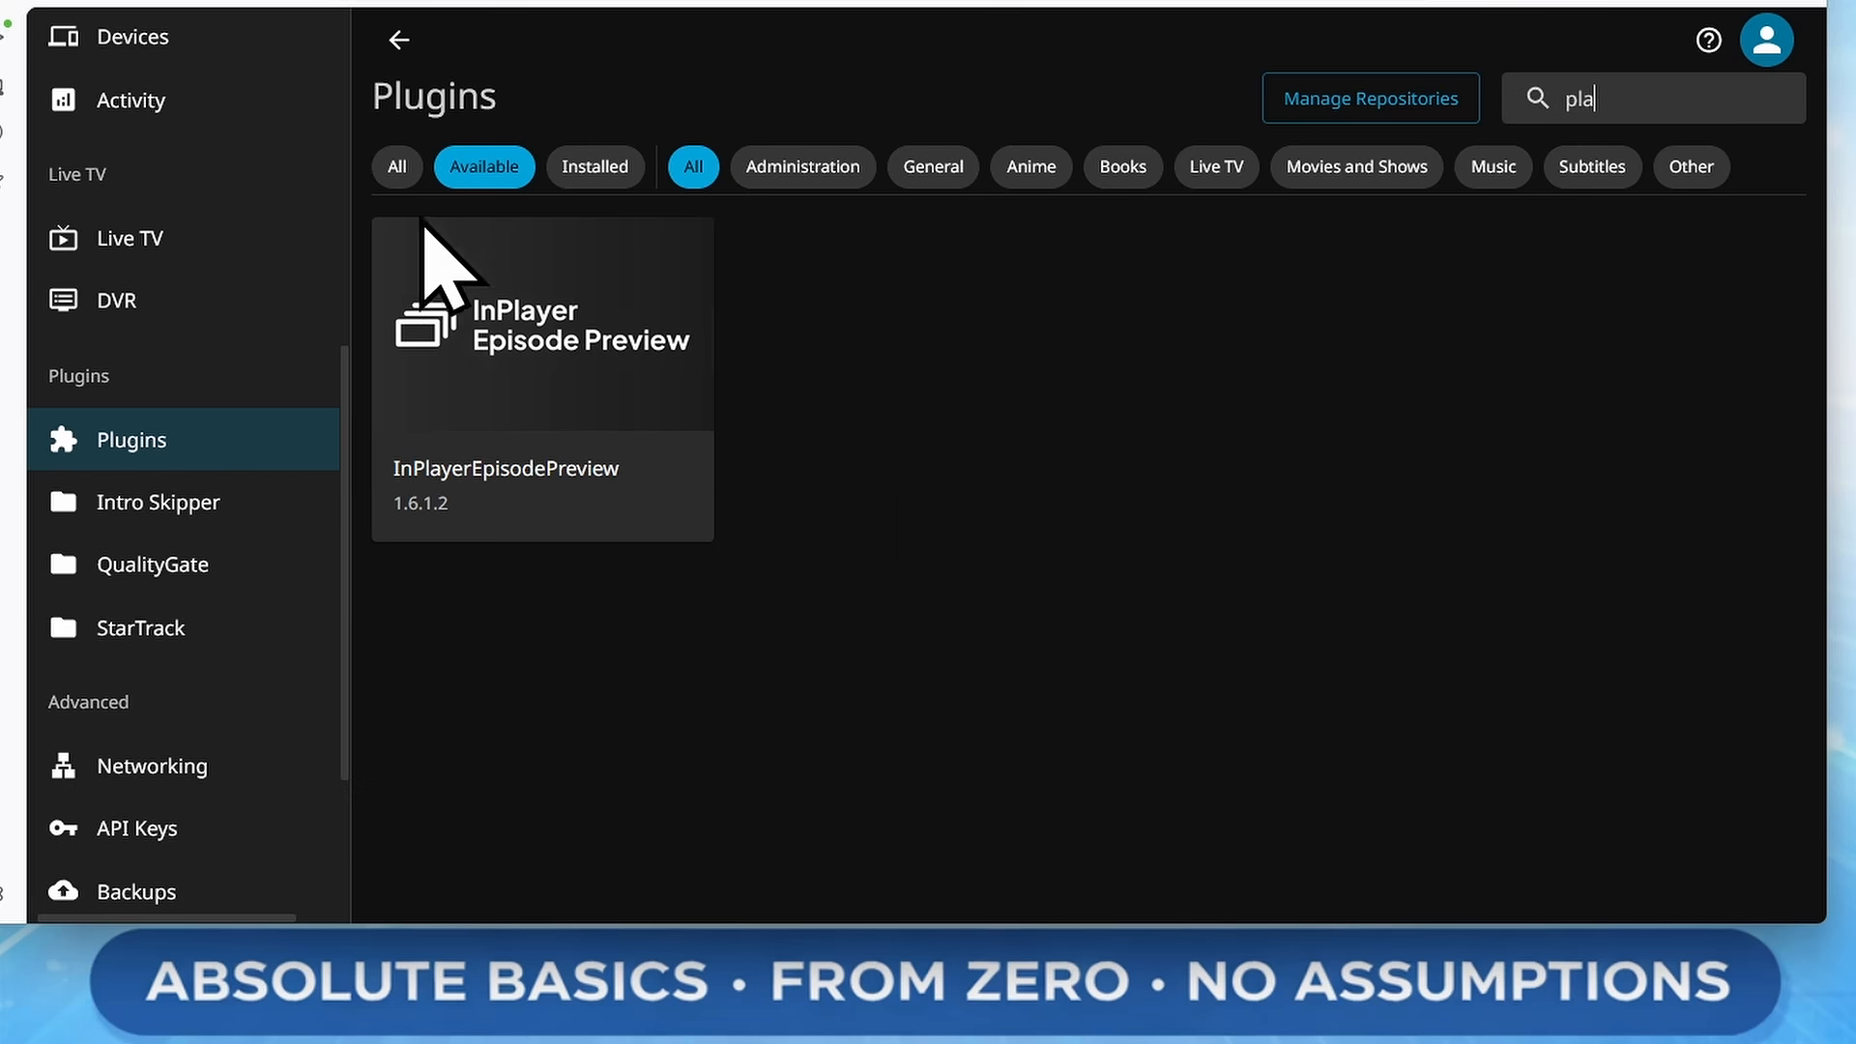
{"action": "left_click", "coordinate": [607, 290]}
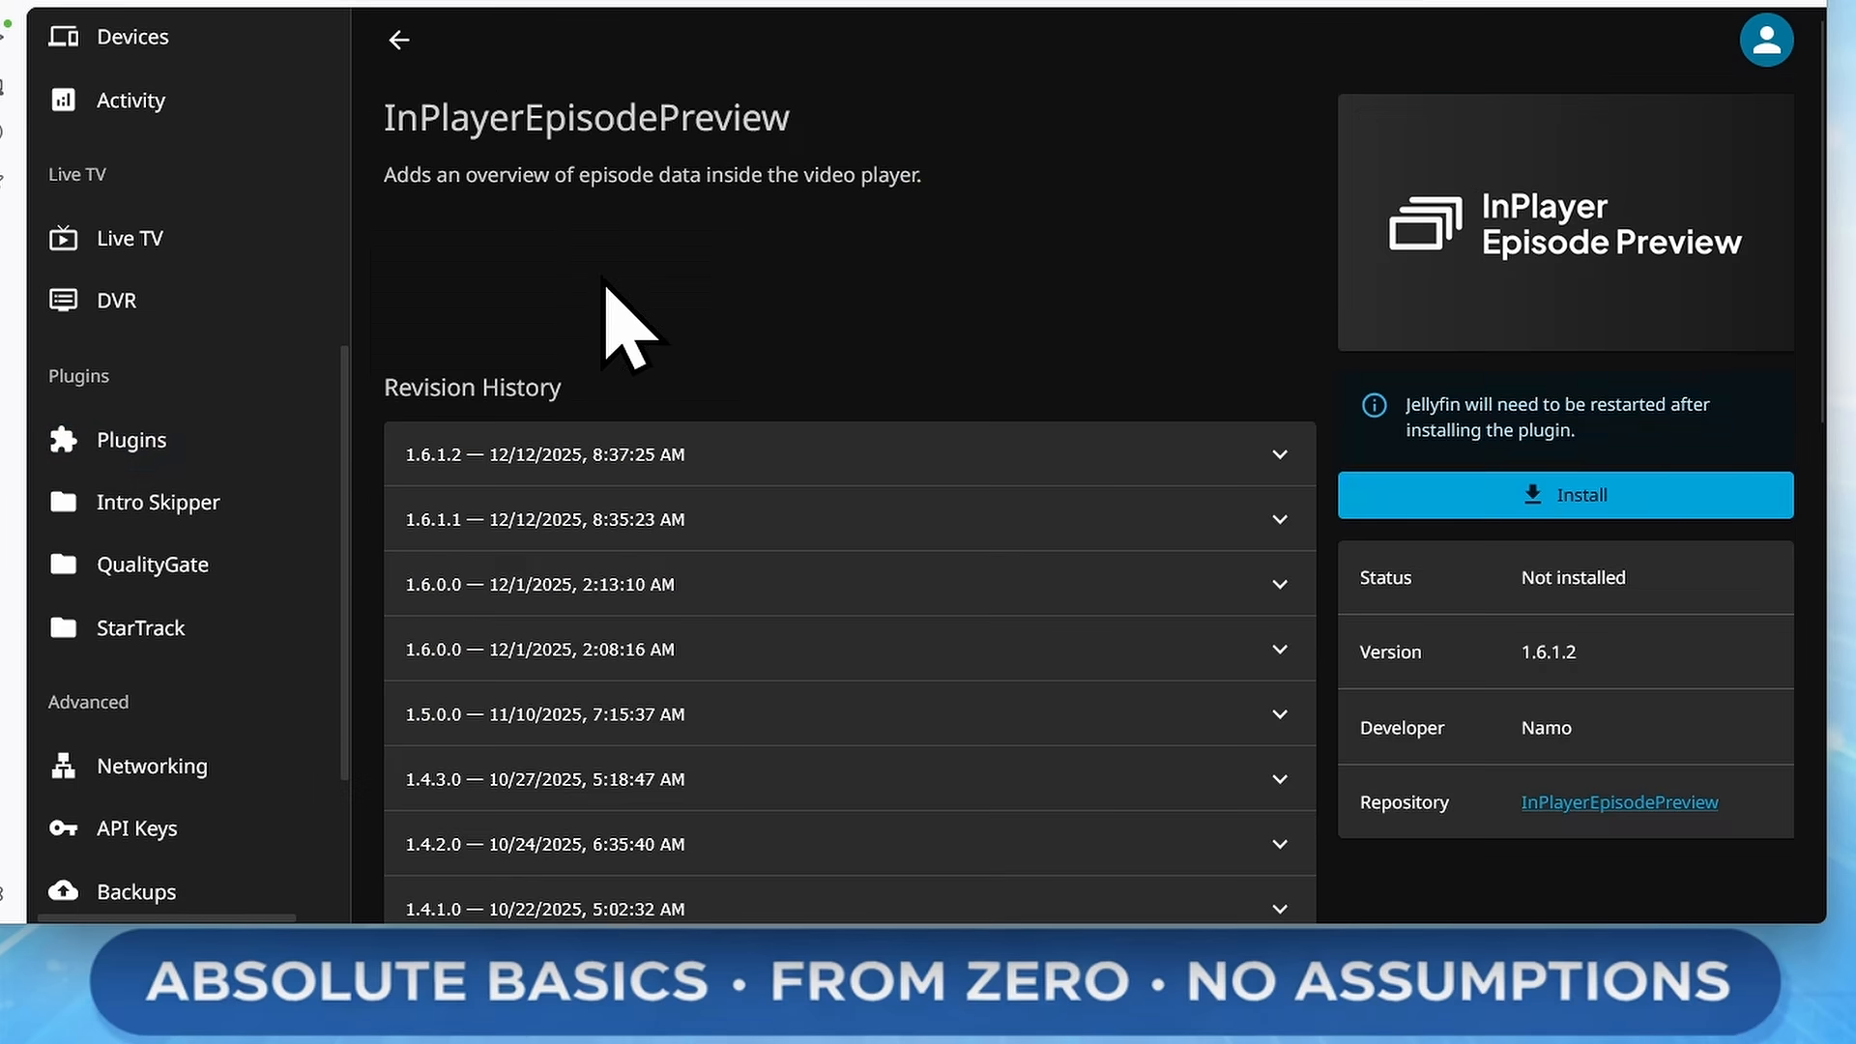
{"action": "left_click", "coordinate": [1717, 491]}
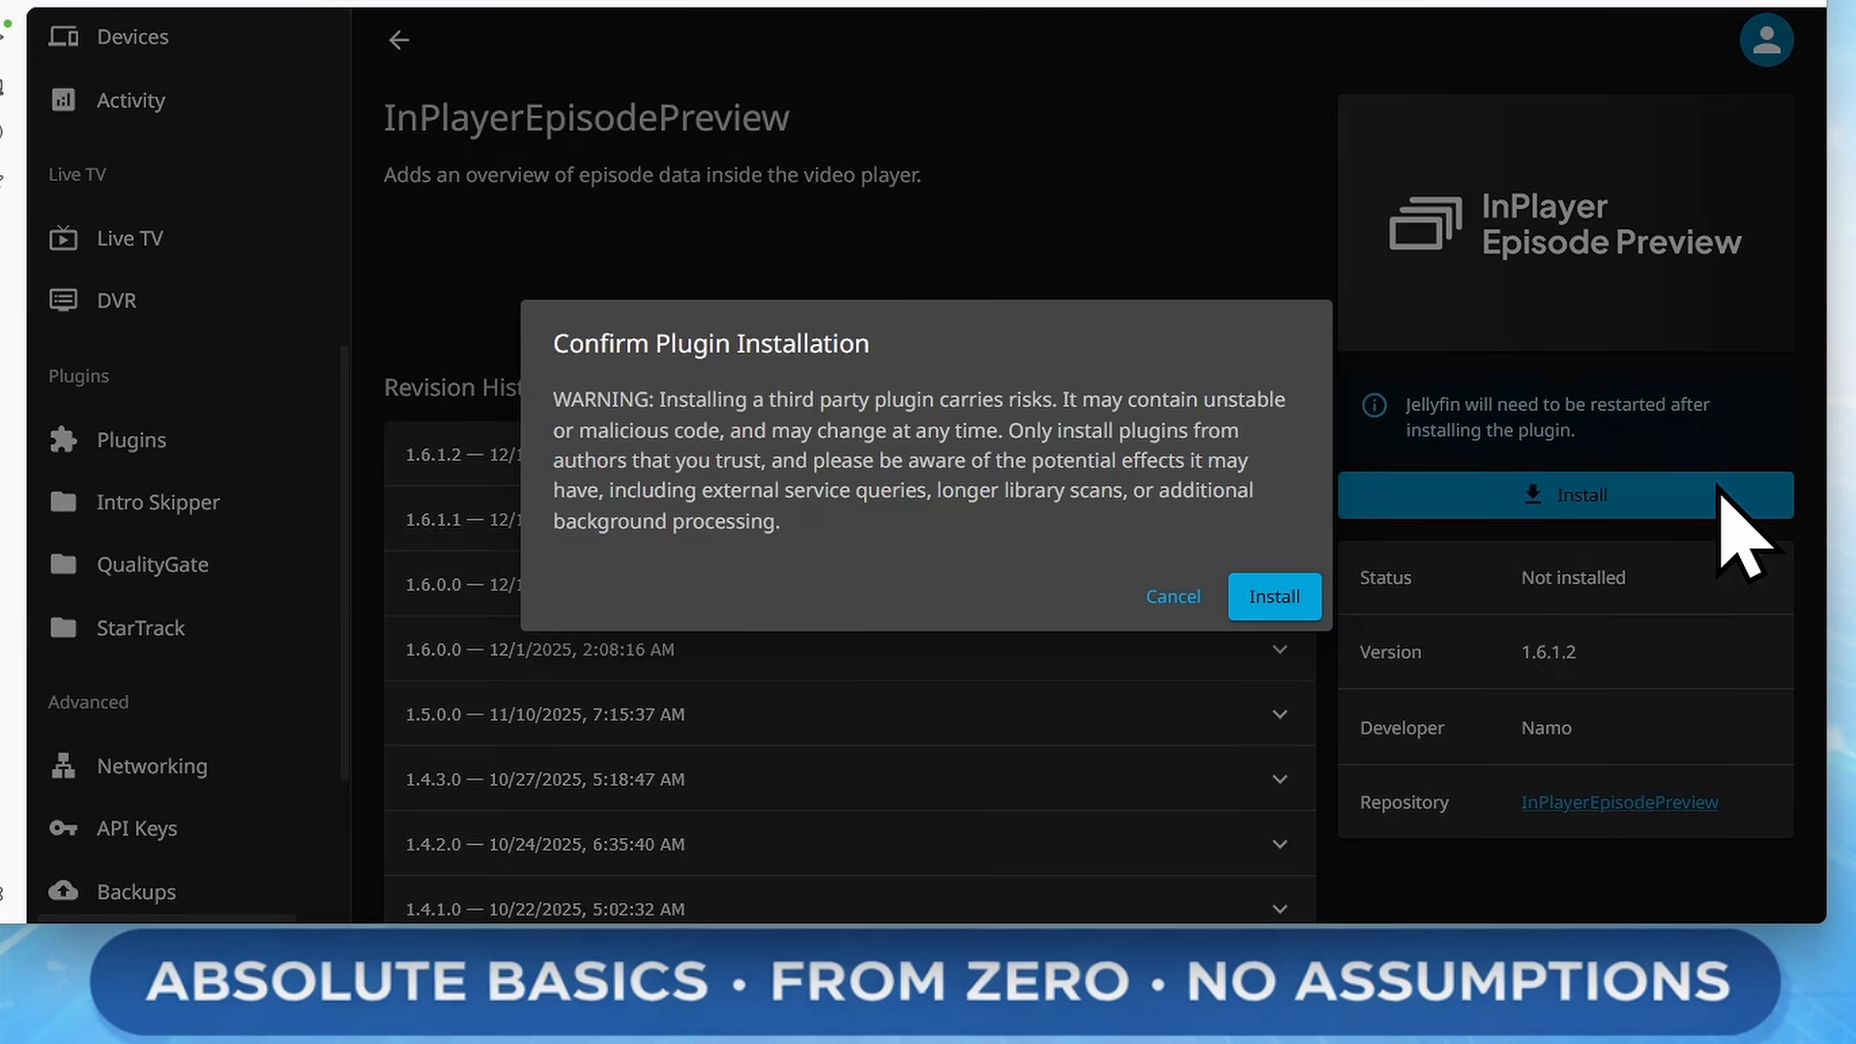
{"action": "left_click", "coordinate": [1295, 600]}
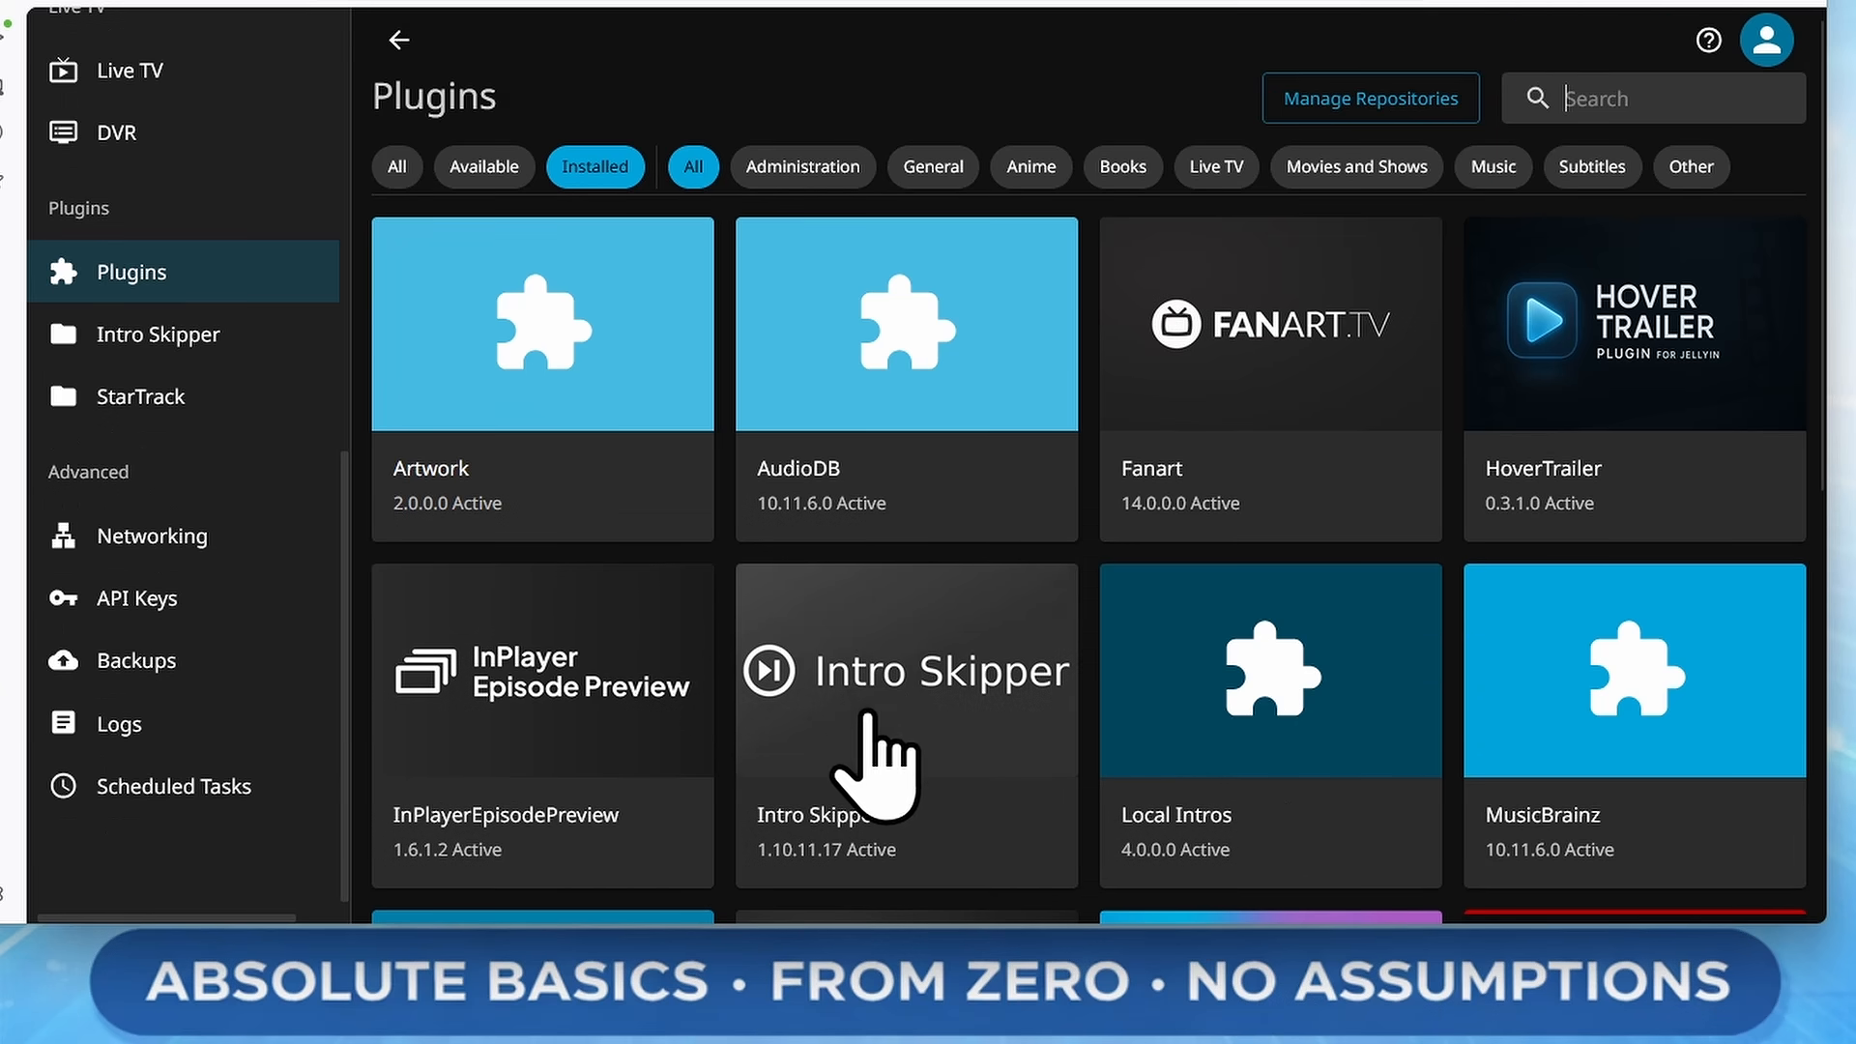
Open the installed In Player Episode Preview plugin's settings and review its preview button and blur options
{"action": "left_click", "coordinate": [607, 737]}
{"action": "left_click", "coordinate": [1683, 464]}
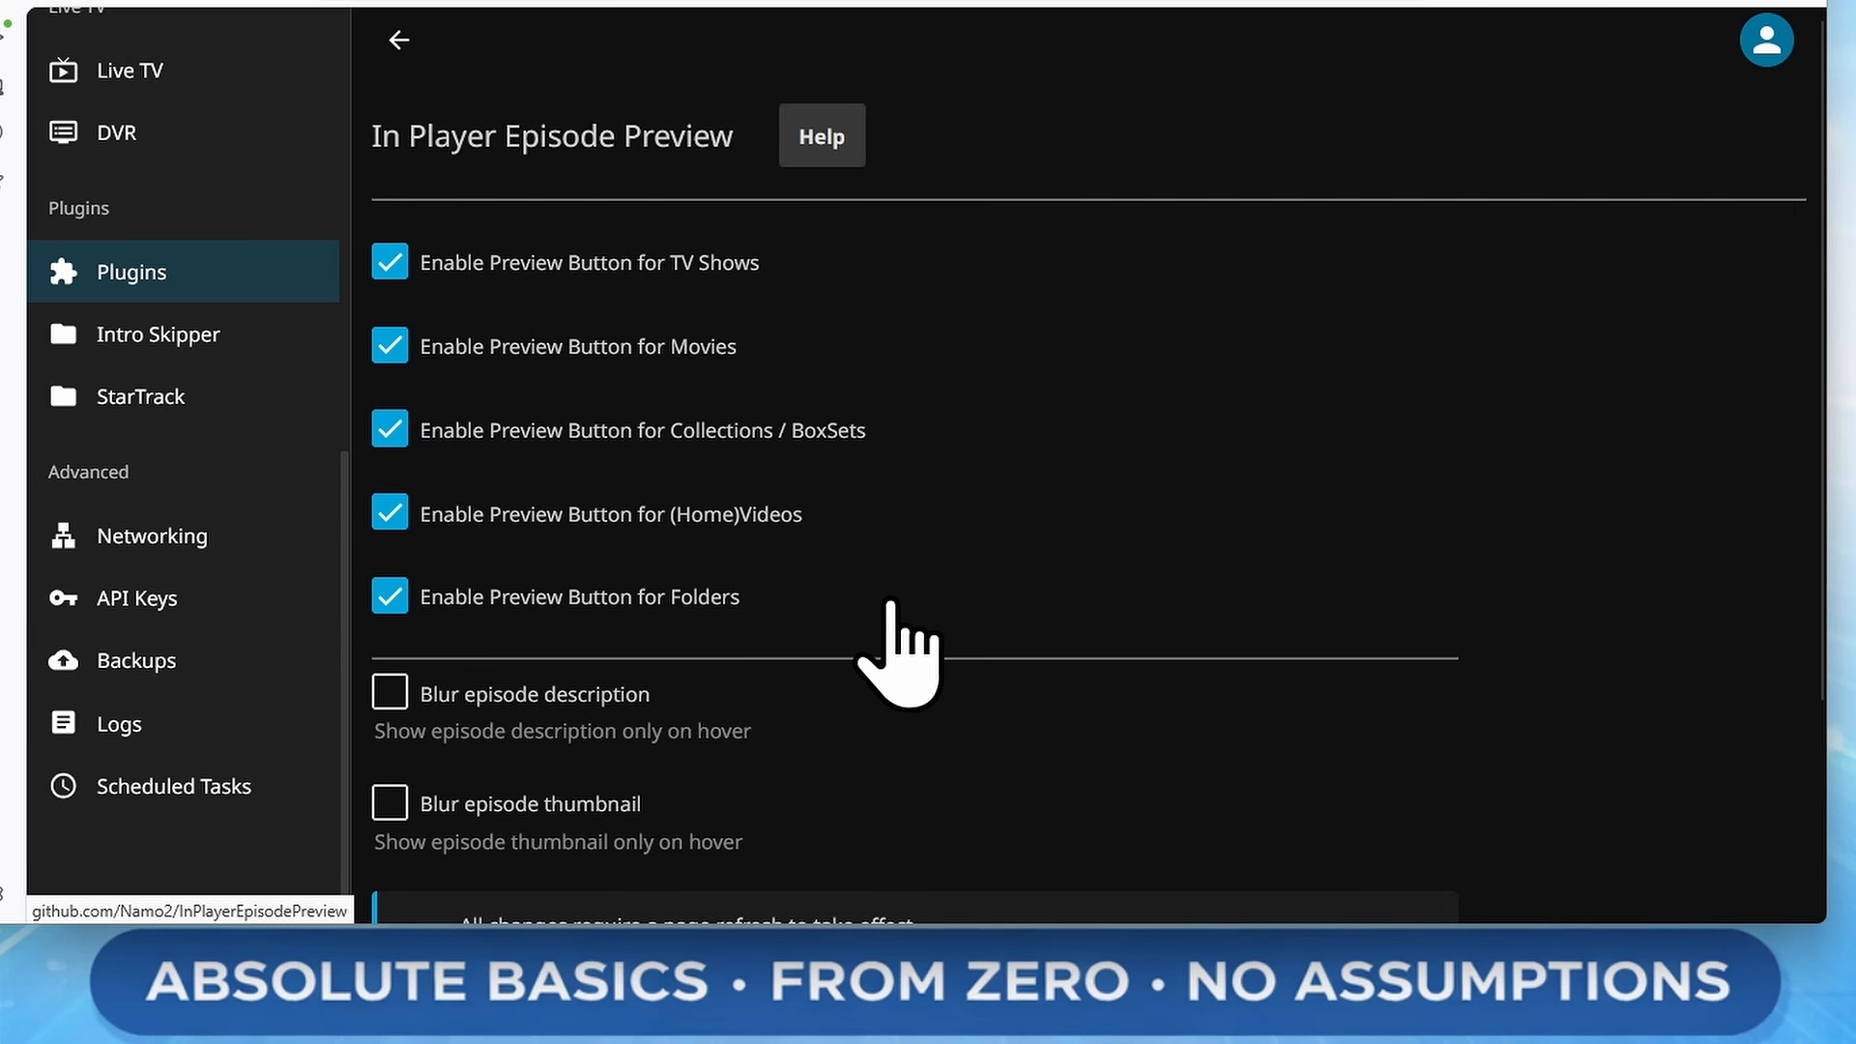
{"action": "scroll", "coordinate": [889, 638], "scroll_direction": "down", "scroll_amount": 3}
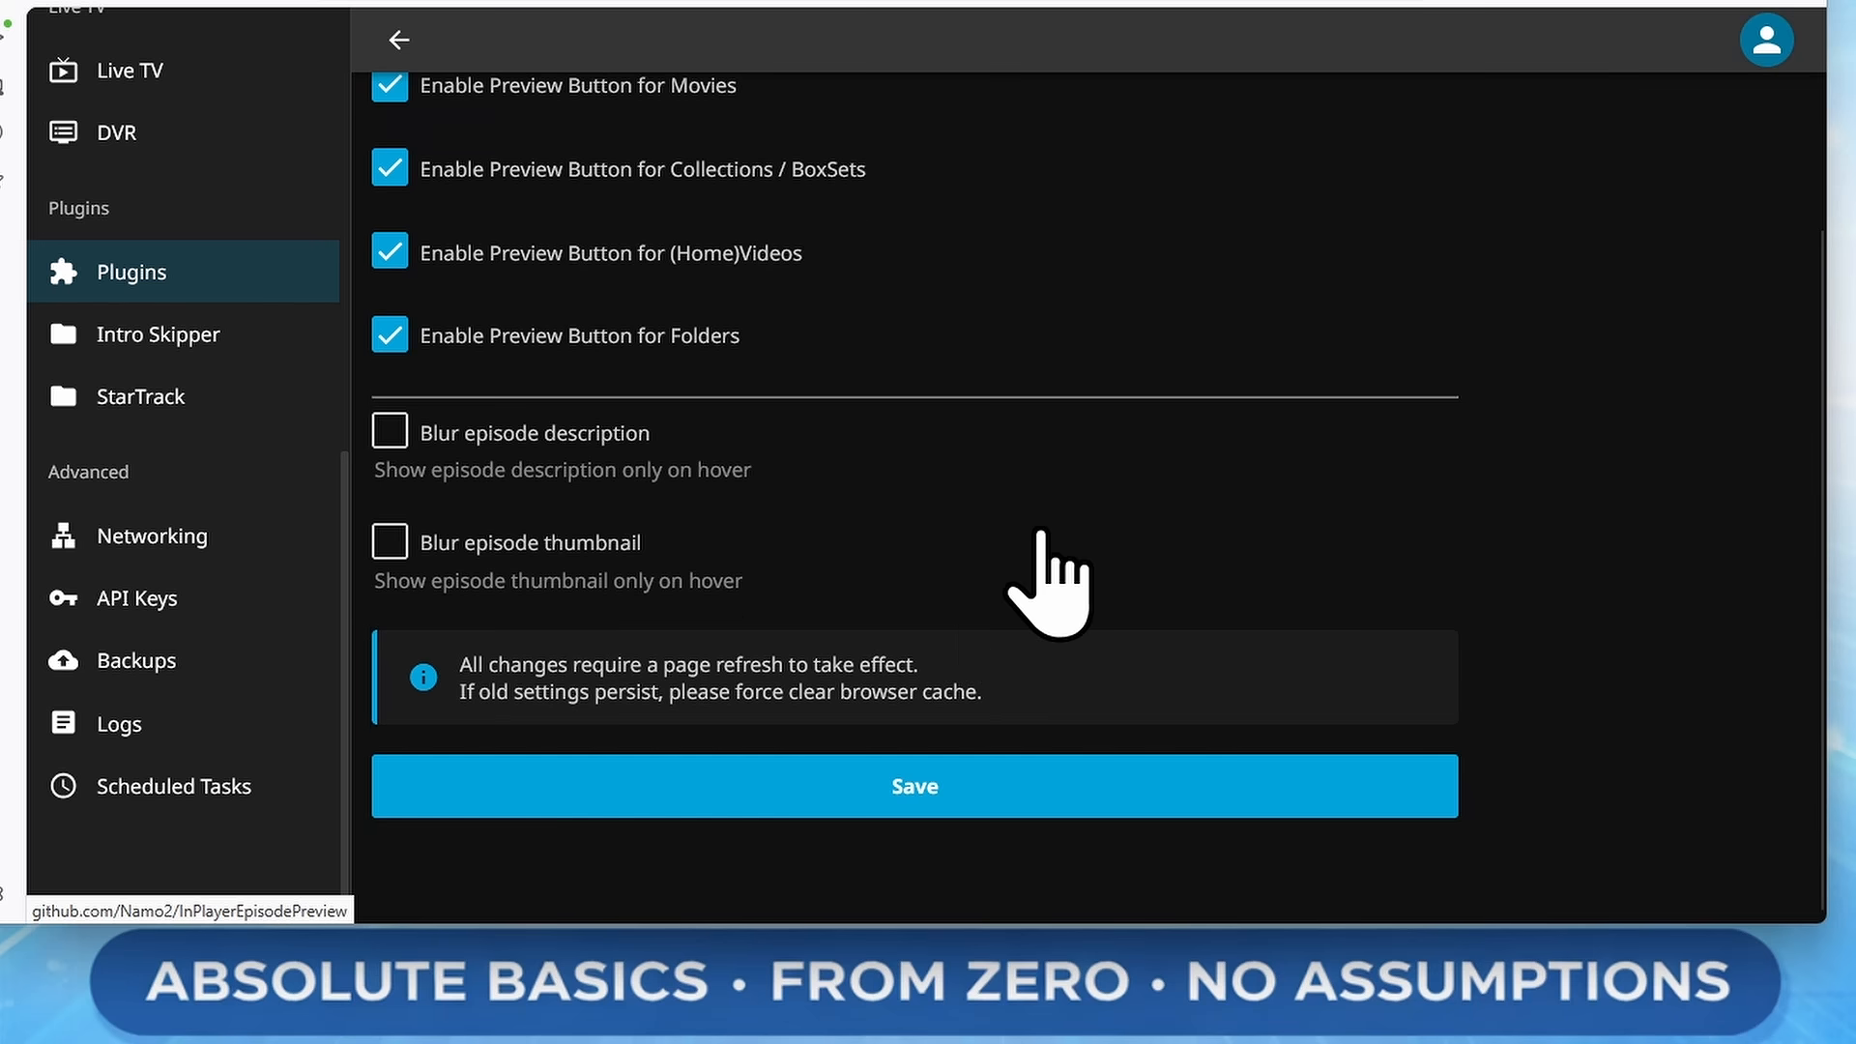
{"action": "scroll", "coordinate": [1025, 561], "scroll_direction": "up", "scroll_amount": 3}
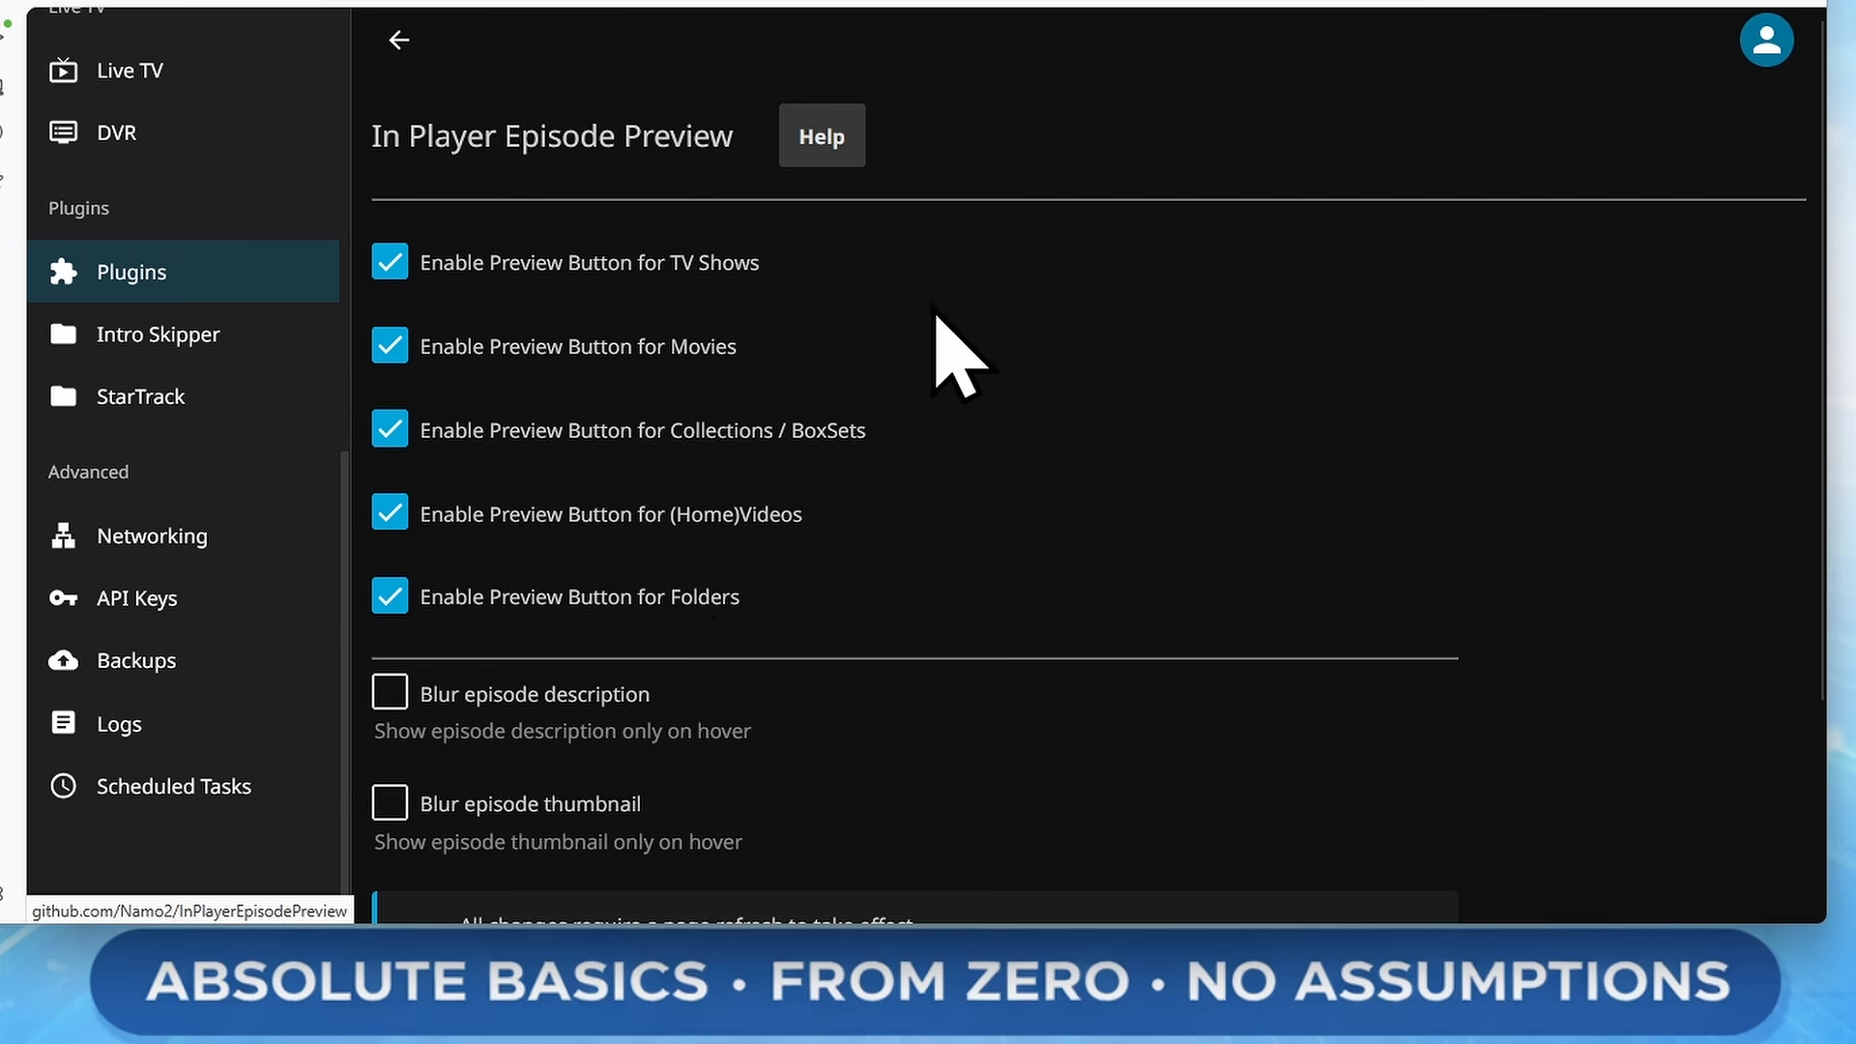
{"action": "scroll", "coordinate": [1358, 618], "scroll_direction": "down", "scroll_amount": 3}
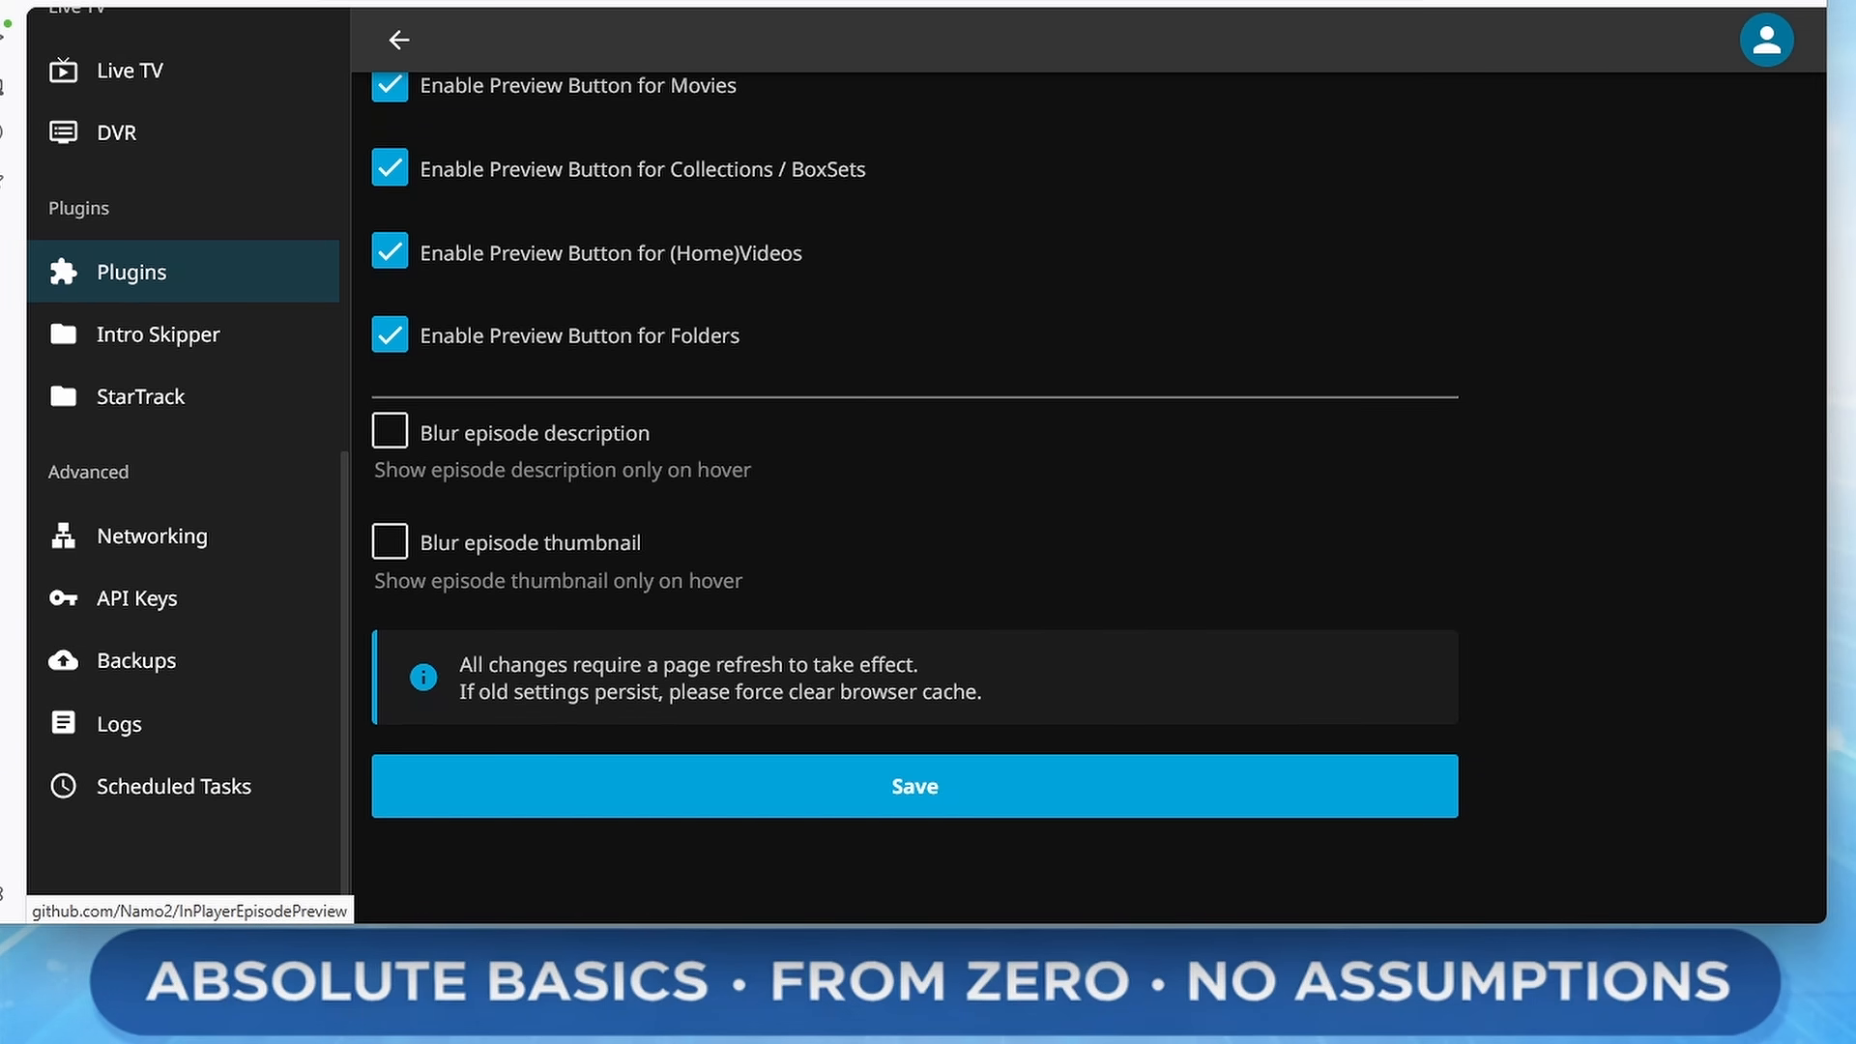
{"action": "scroll", "coordinate": [174, 271], "scroll_direction": "up", "scroll_amount": 8}
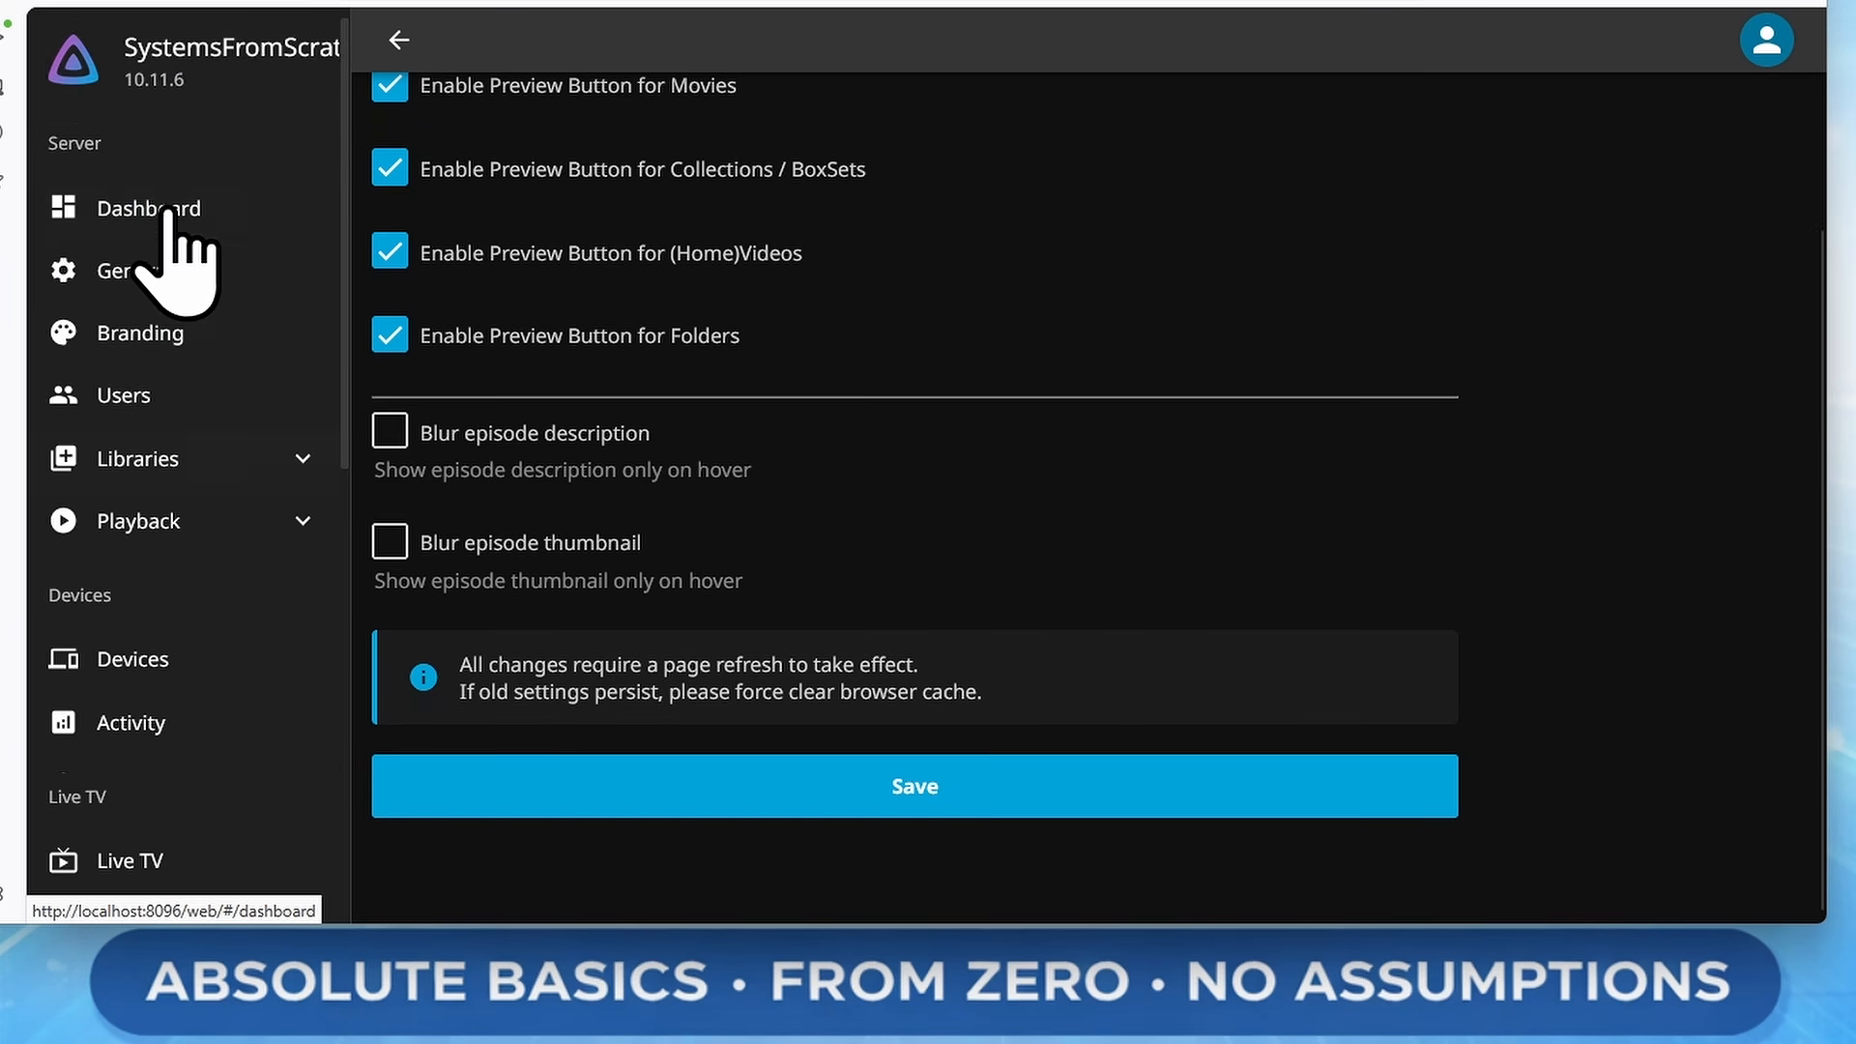
Play Gilmore Girls S1:E1 Pilot from the Shows library
{"action": "left_click", "coordinate": [160, 89]}
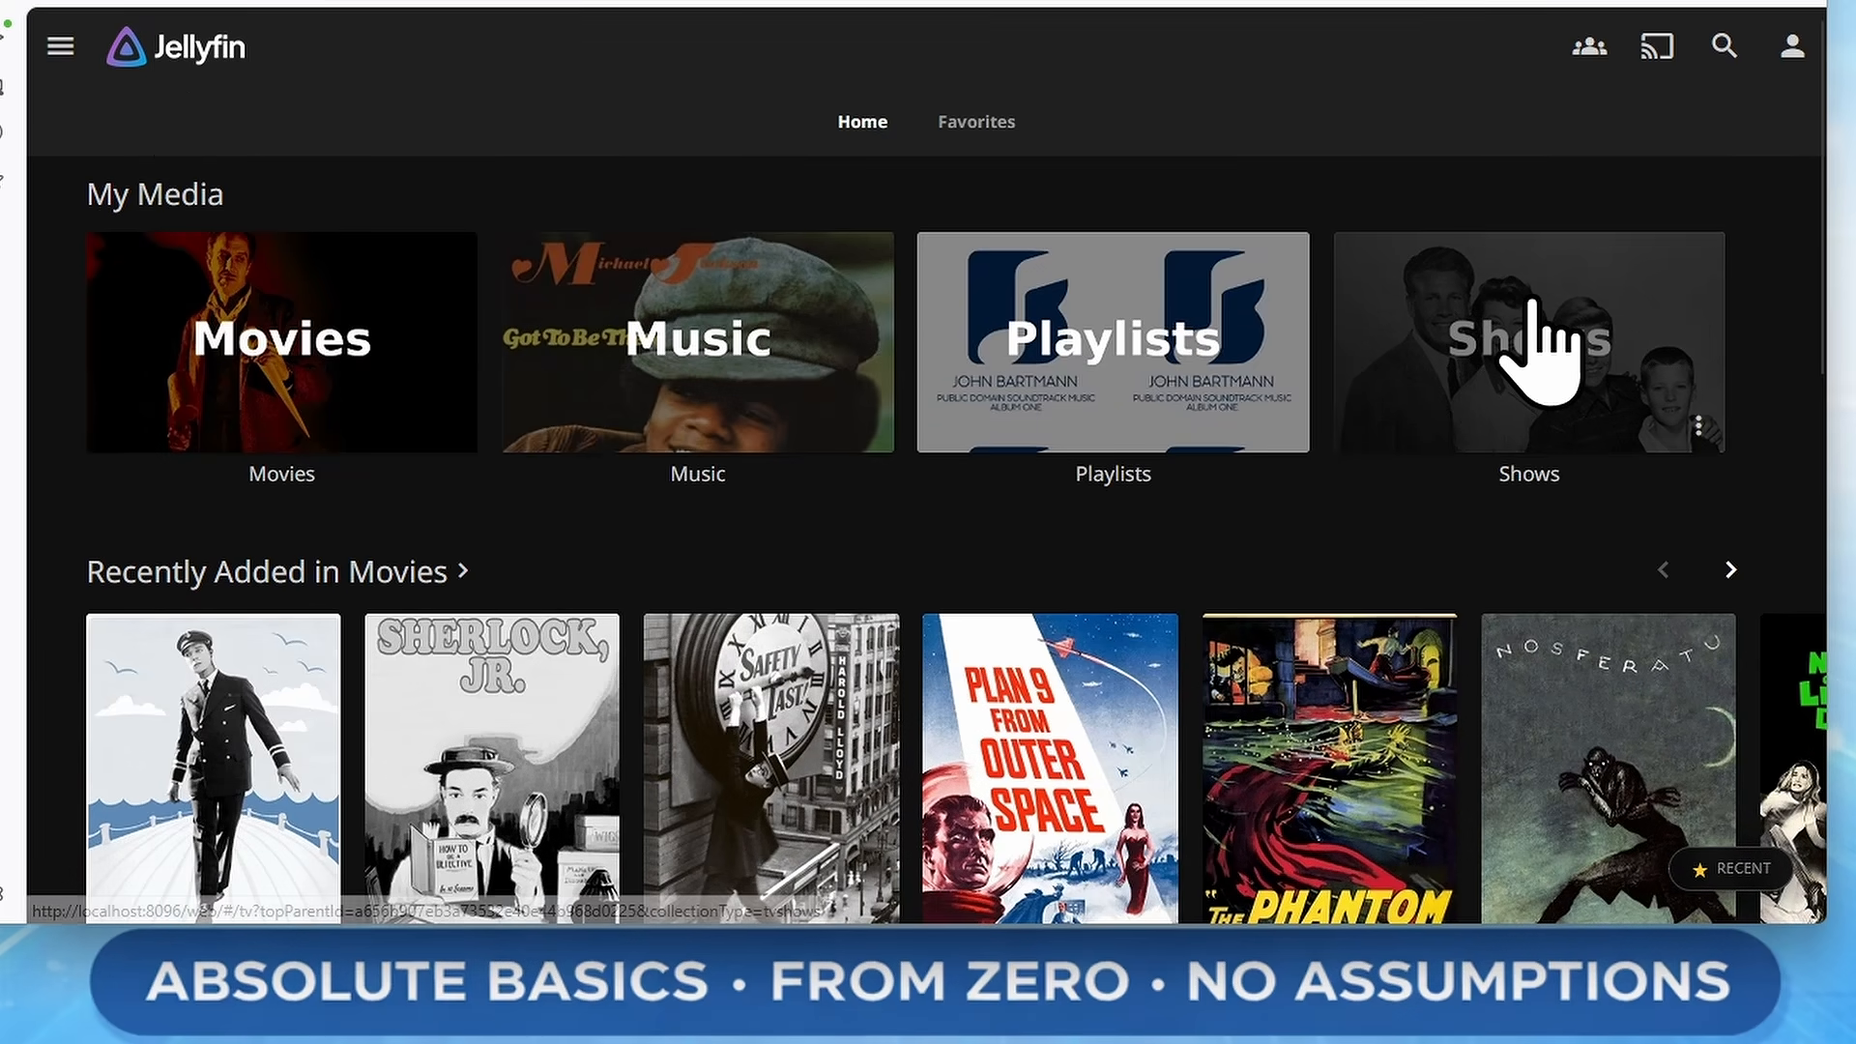
{"action": "left_click", "coordinate": [1533, 356]}
{"action": "scroll", "coordinate": [1770, 715], "scroll_direction": "down", "scroll_amount": 4}
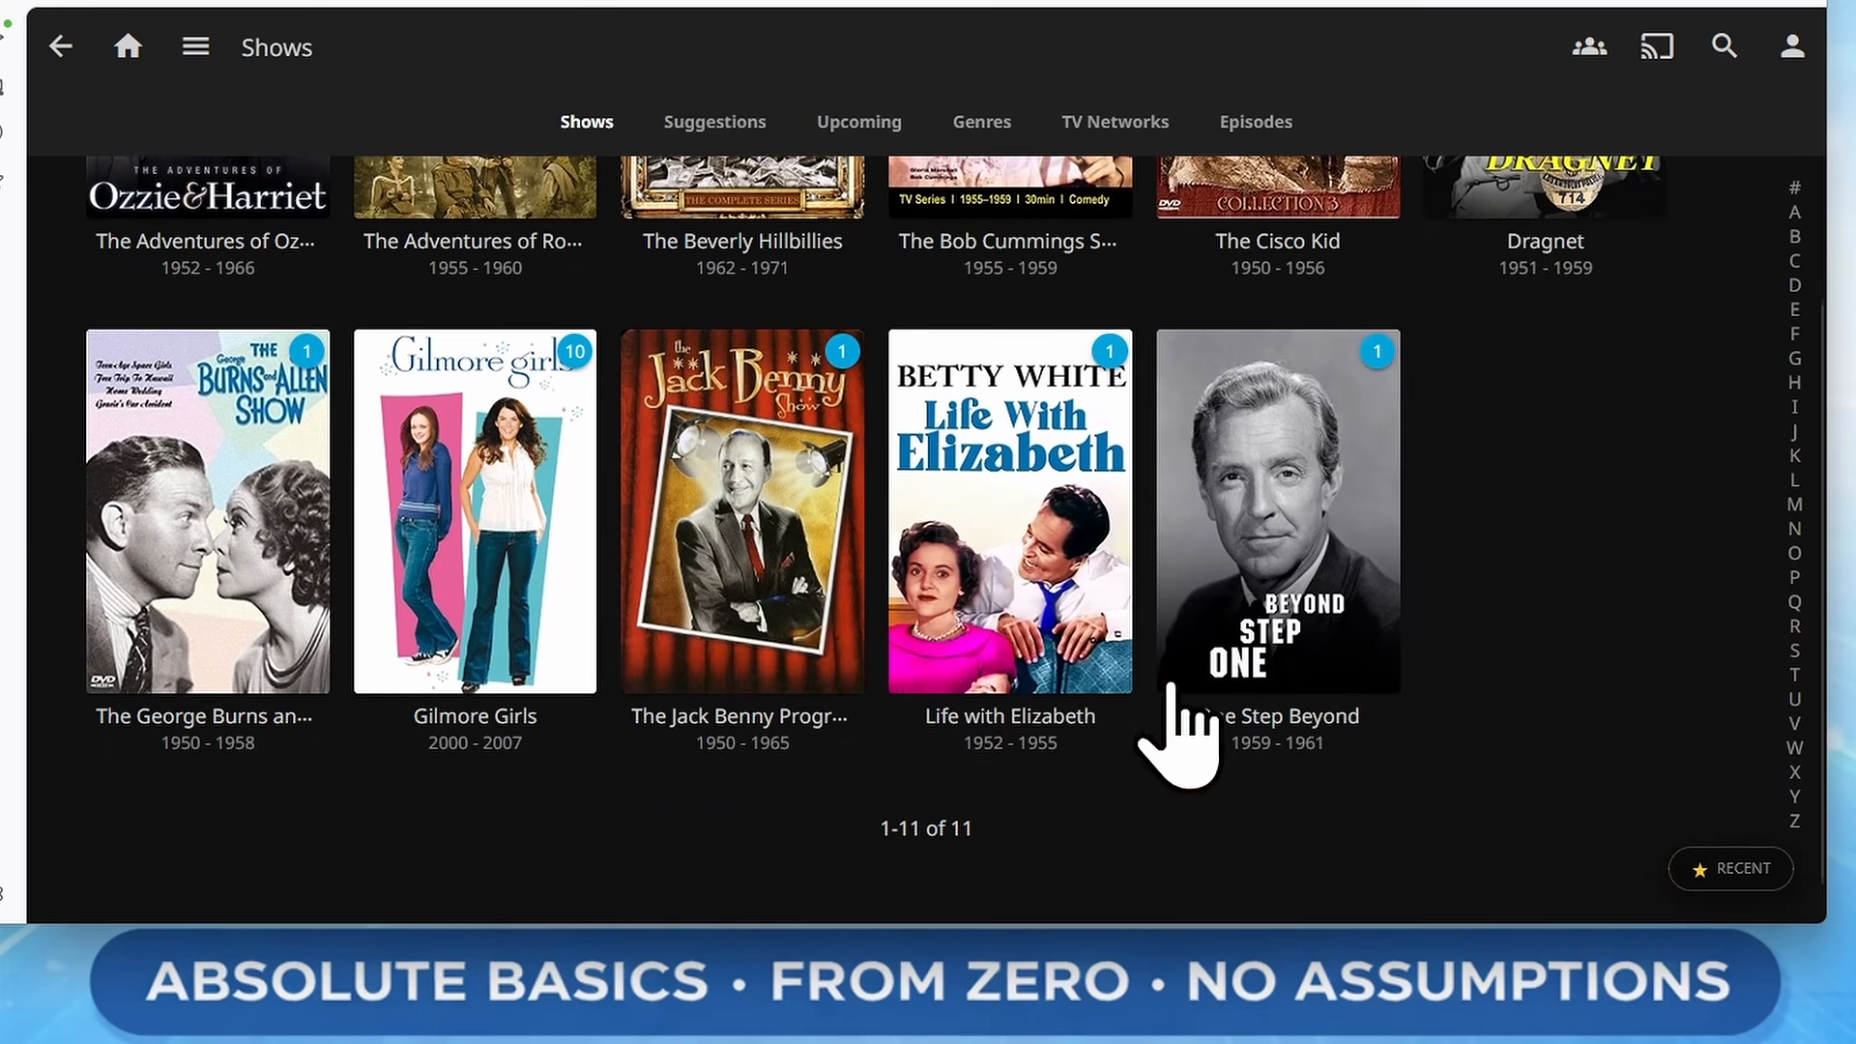
{"action": "left_click", "coordinate": [543, 437]}
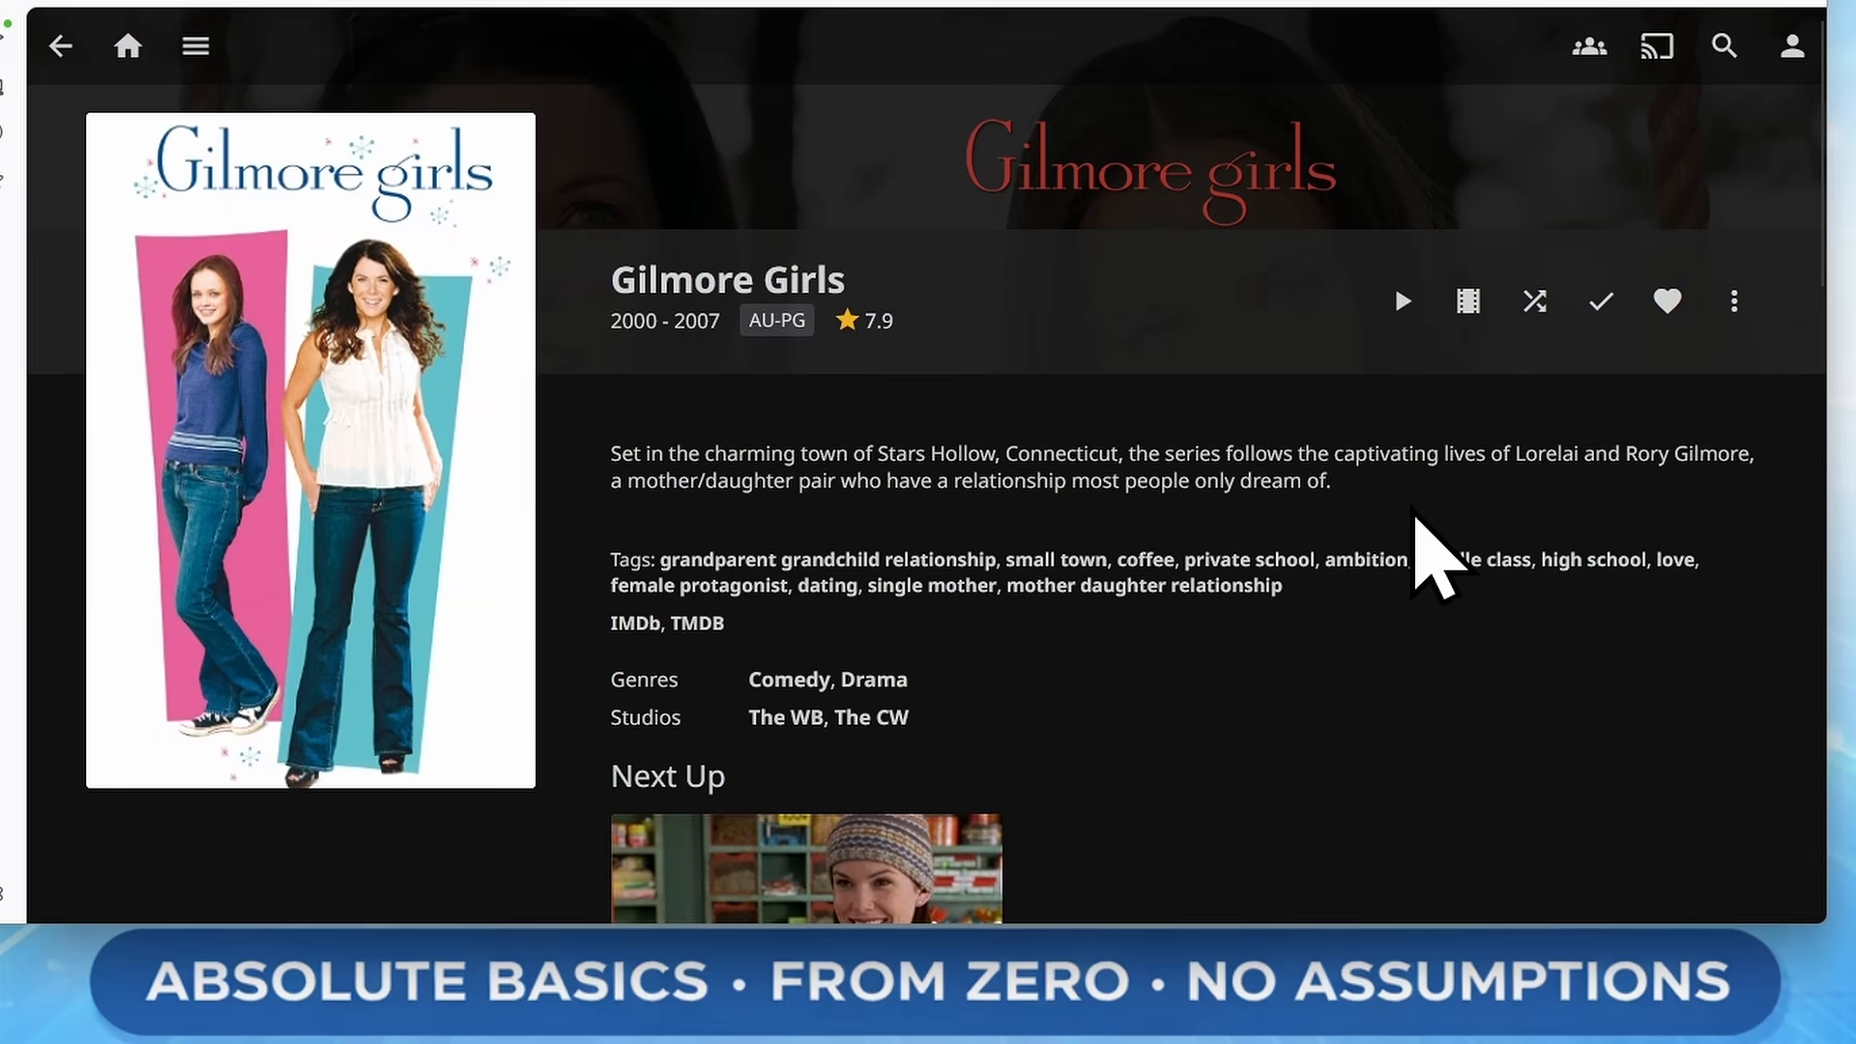
{"action": "scroll", "coordinate": [1190, 638], "scroll_direction": "down", "scroll_amount": 2}
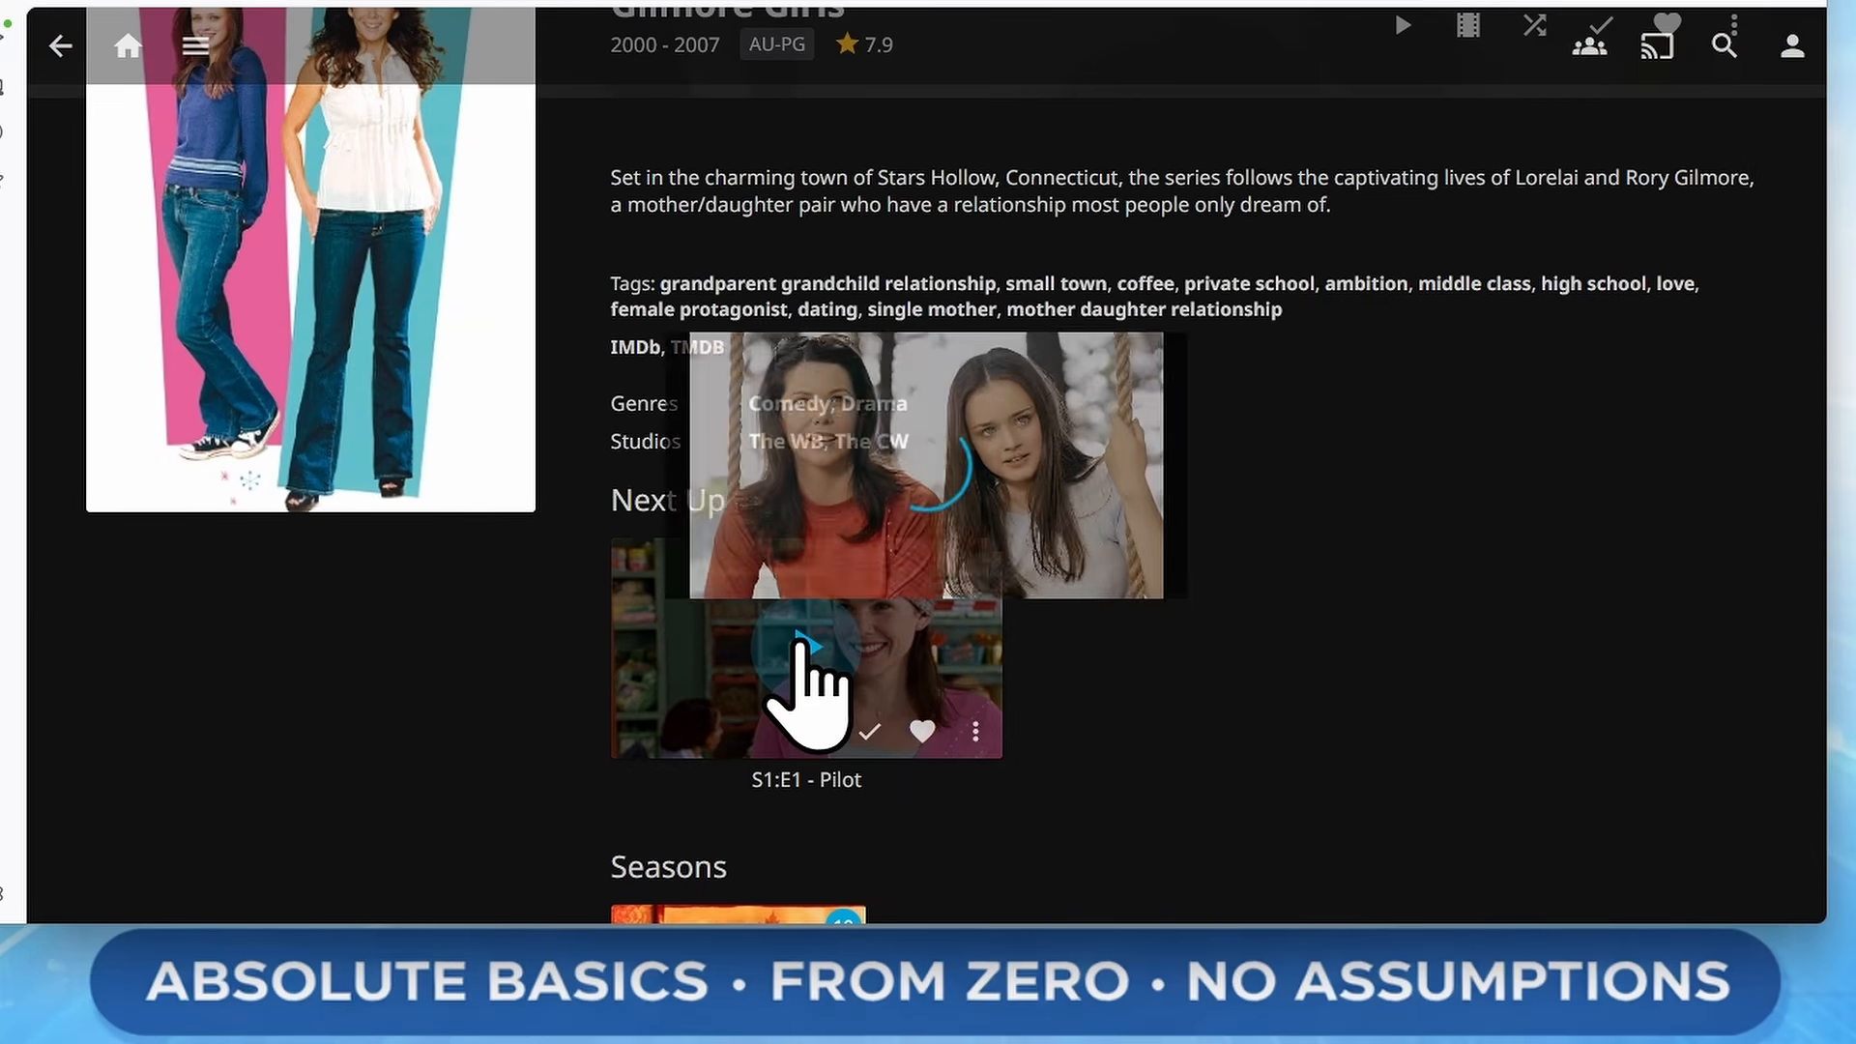
{"action": "left_click", "coordinate": [808, 684]}
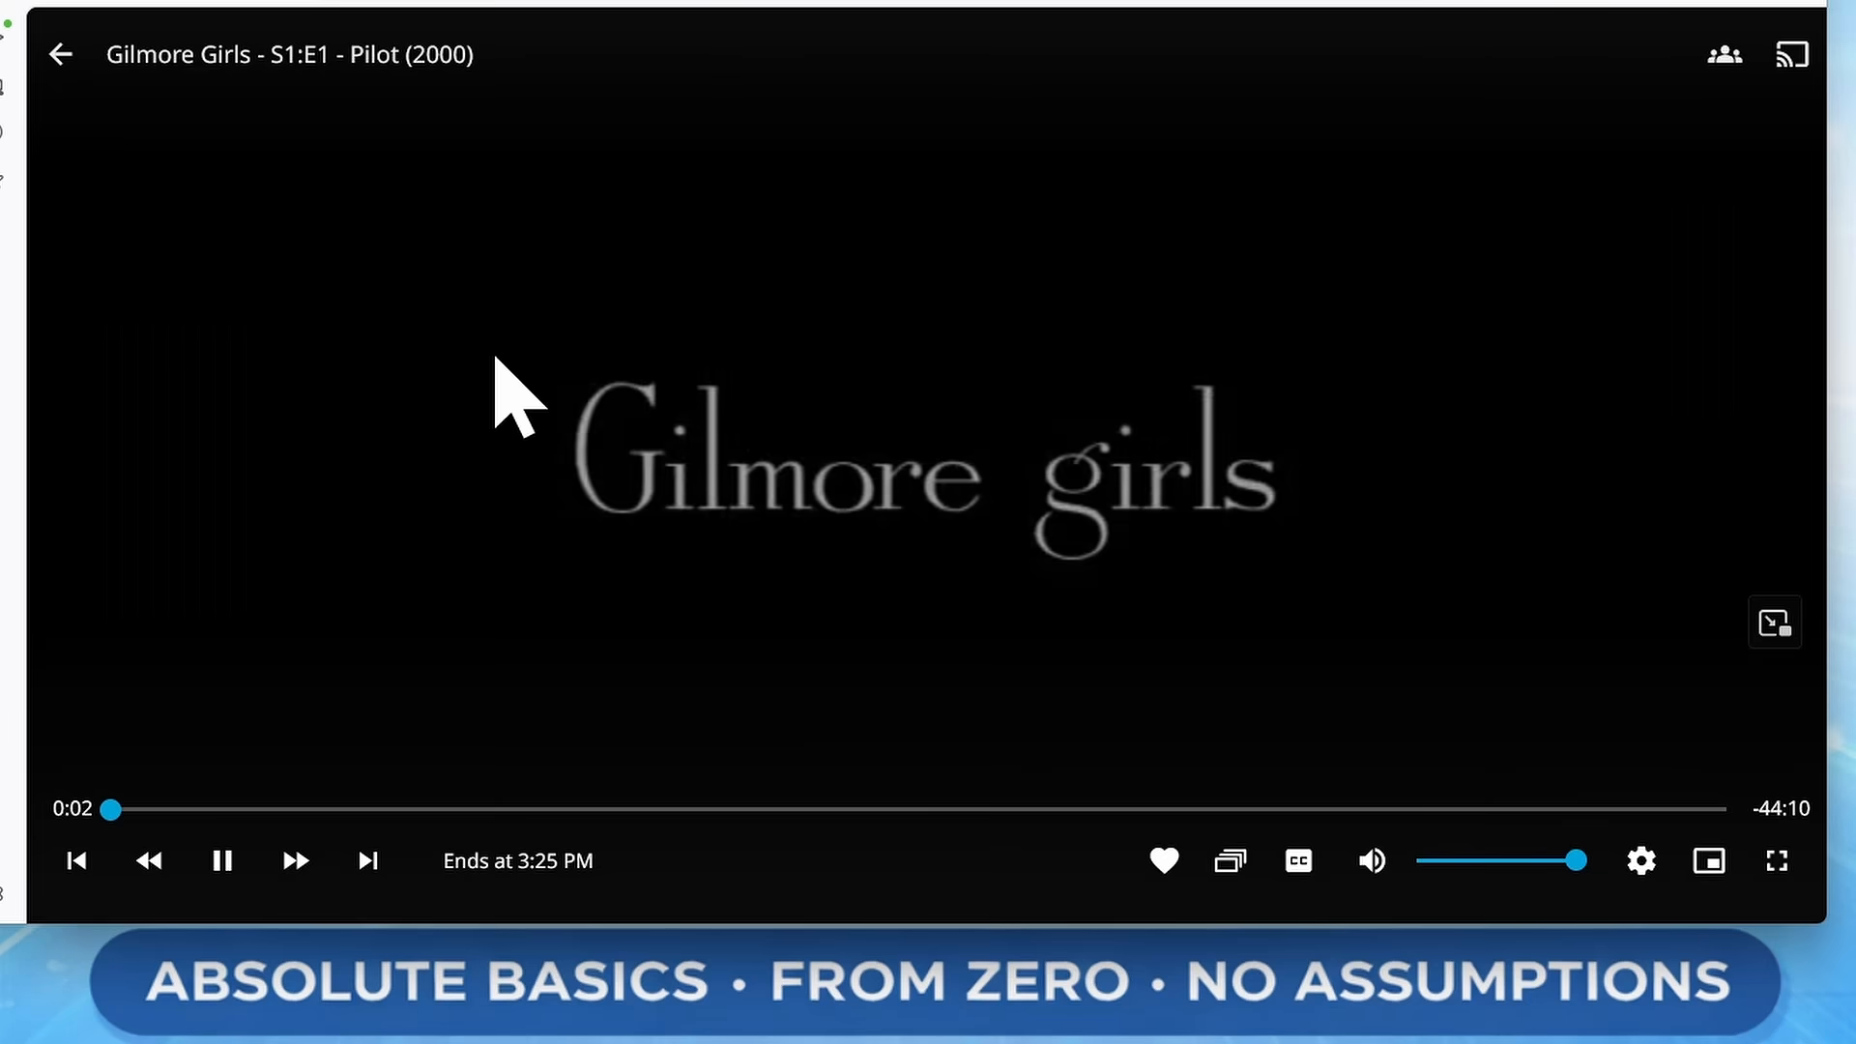
Pause playback, open the Episode Preview panel and expand episodes 2 and 3 of Season 1
{"action": "left_click", "coordinate": [222, 861]}
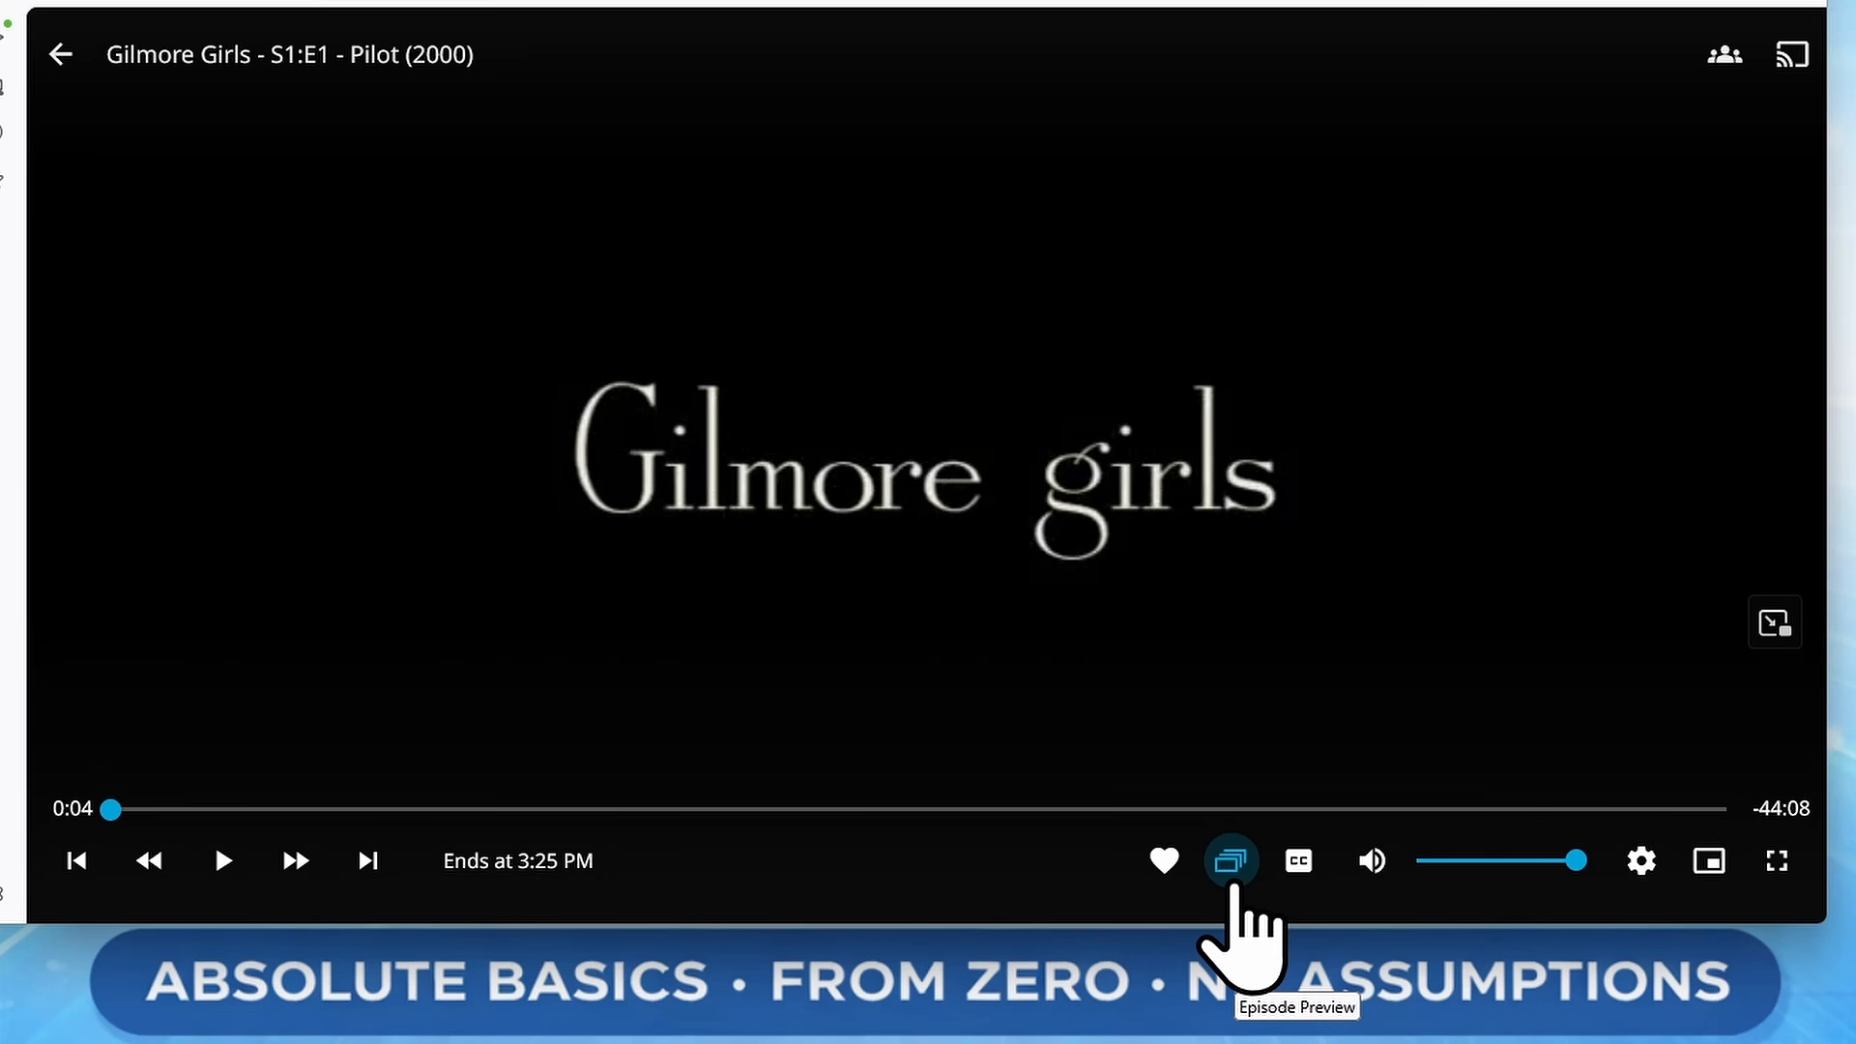
{"action": "left_click", "coordinate": [1234, 882]}
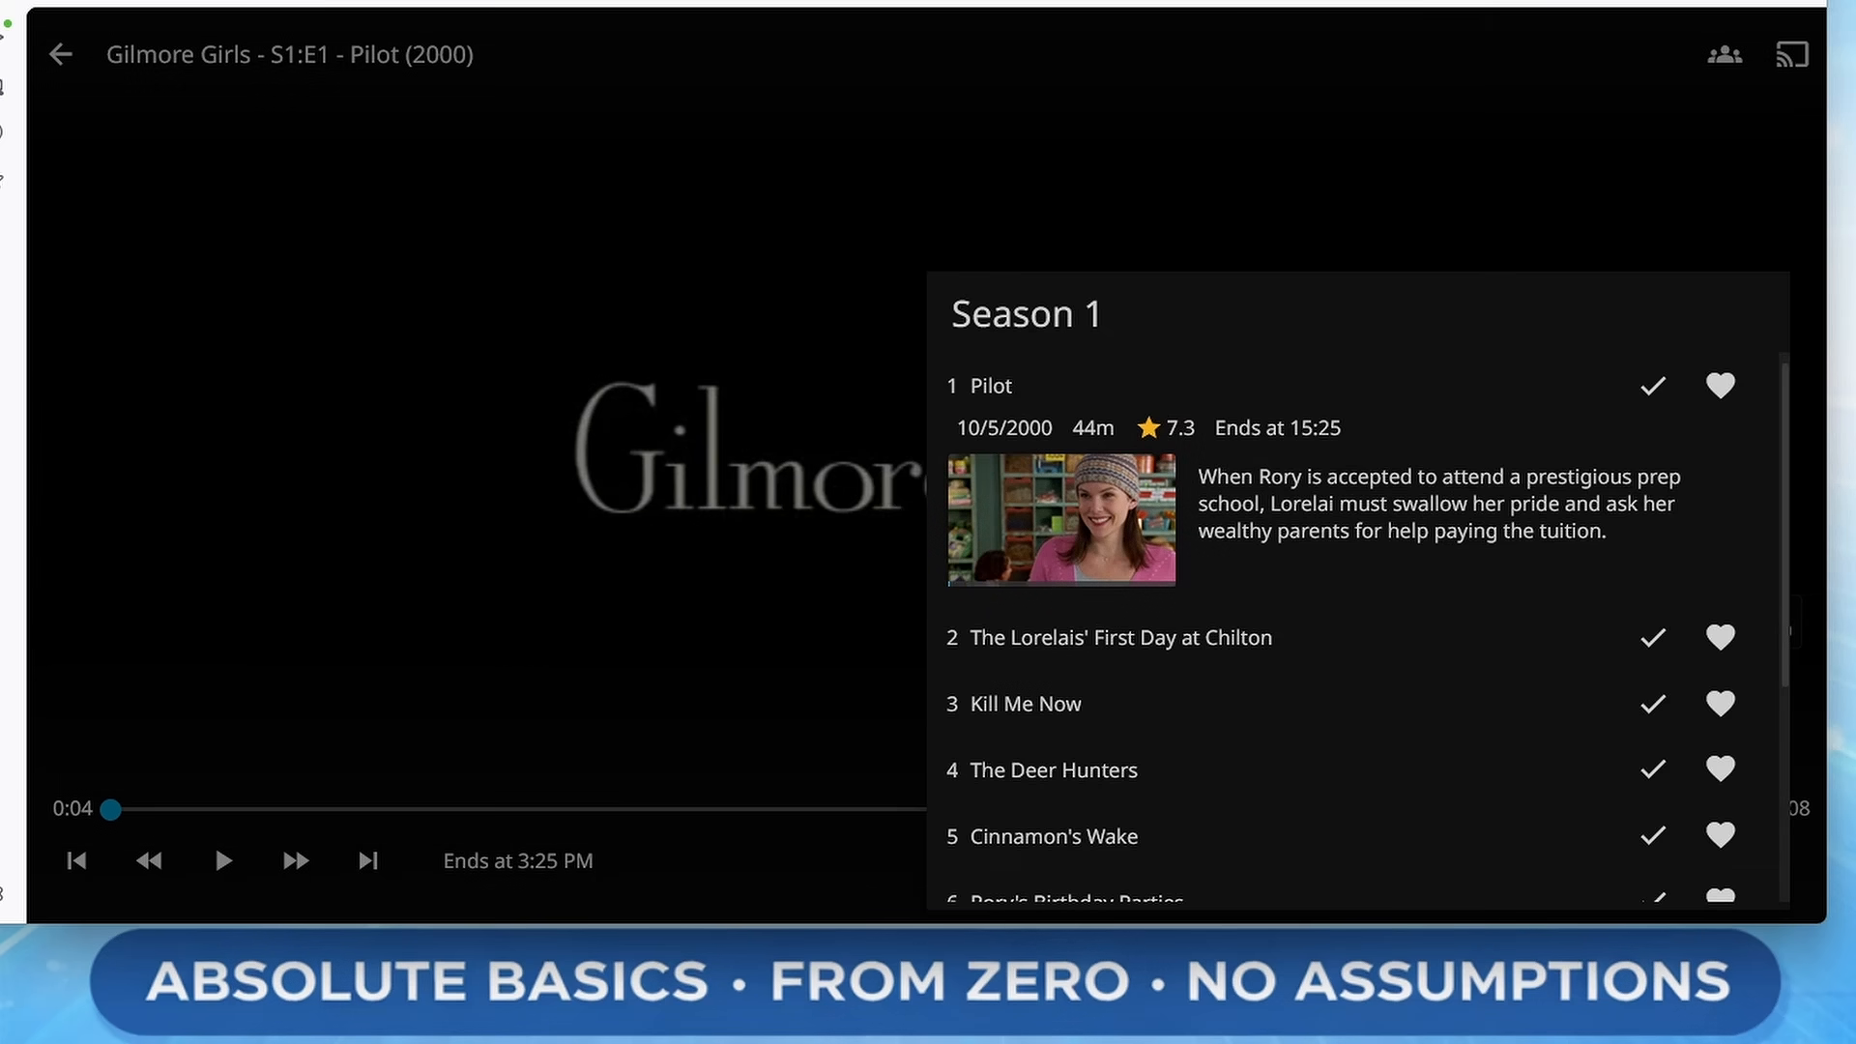
{"action": "scroll", "coordinate": [1367, 758], "scroll_direction": "down", "scroll_amount": 3}
{"action": "scroll", "coordinate": [1367, 758], "scroll_direction": "up", "scroll_amount": 3}
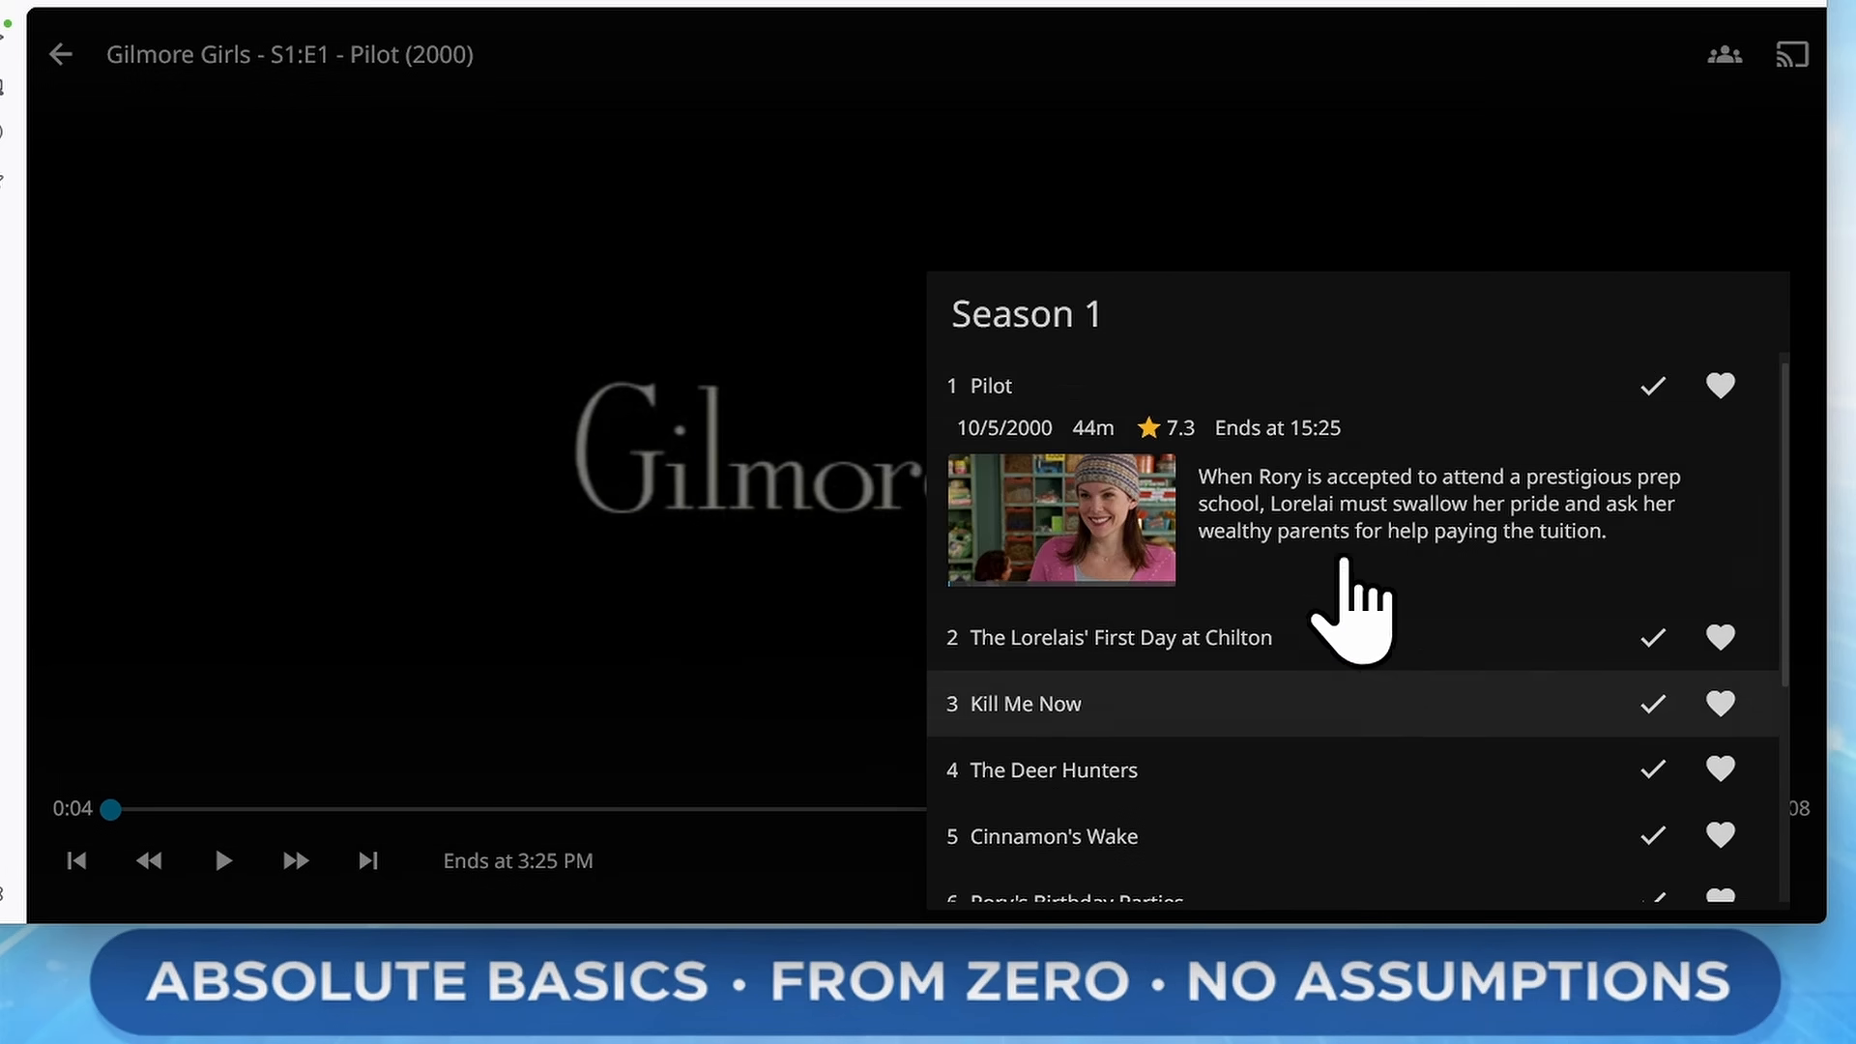
{"action": "left_click", "coordinate": [1120, 643]}
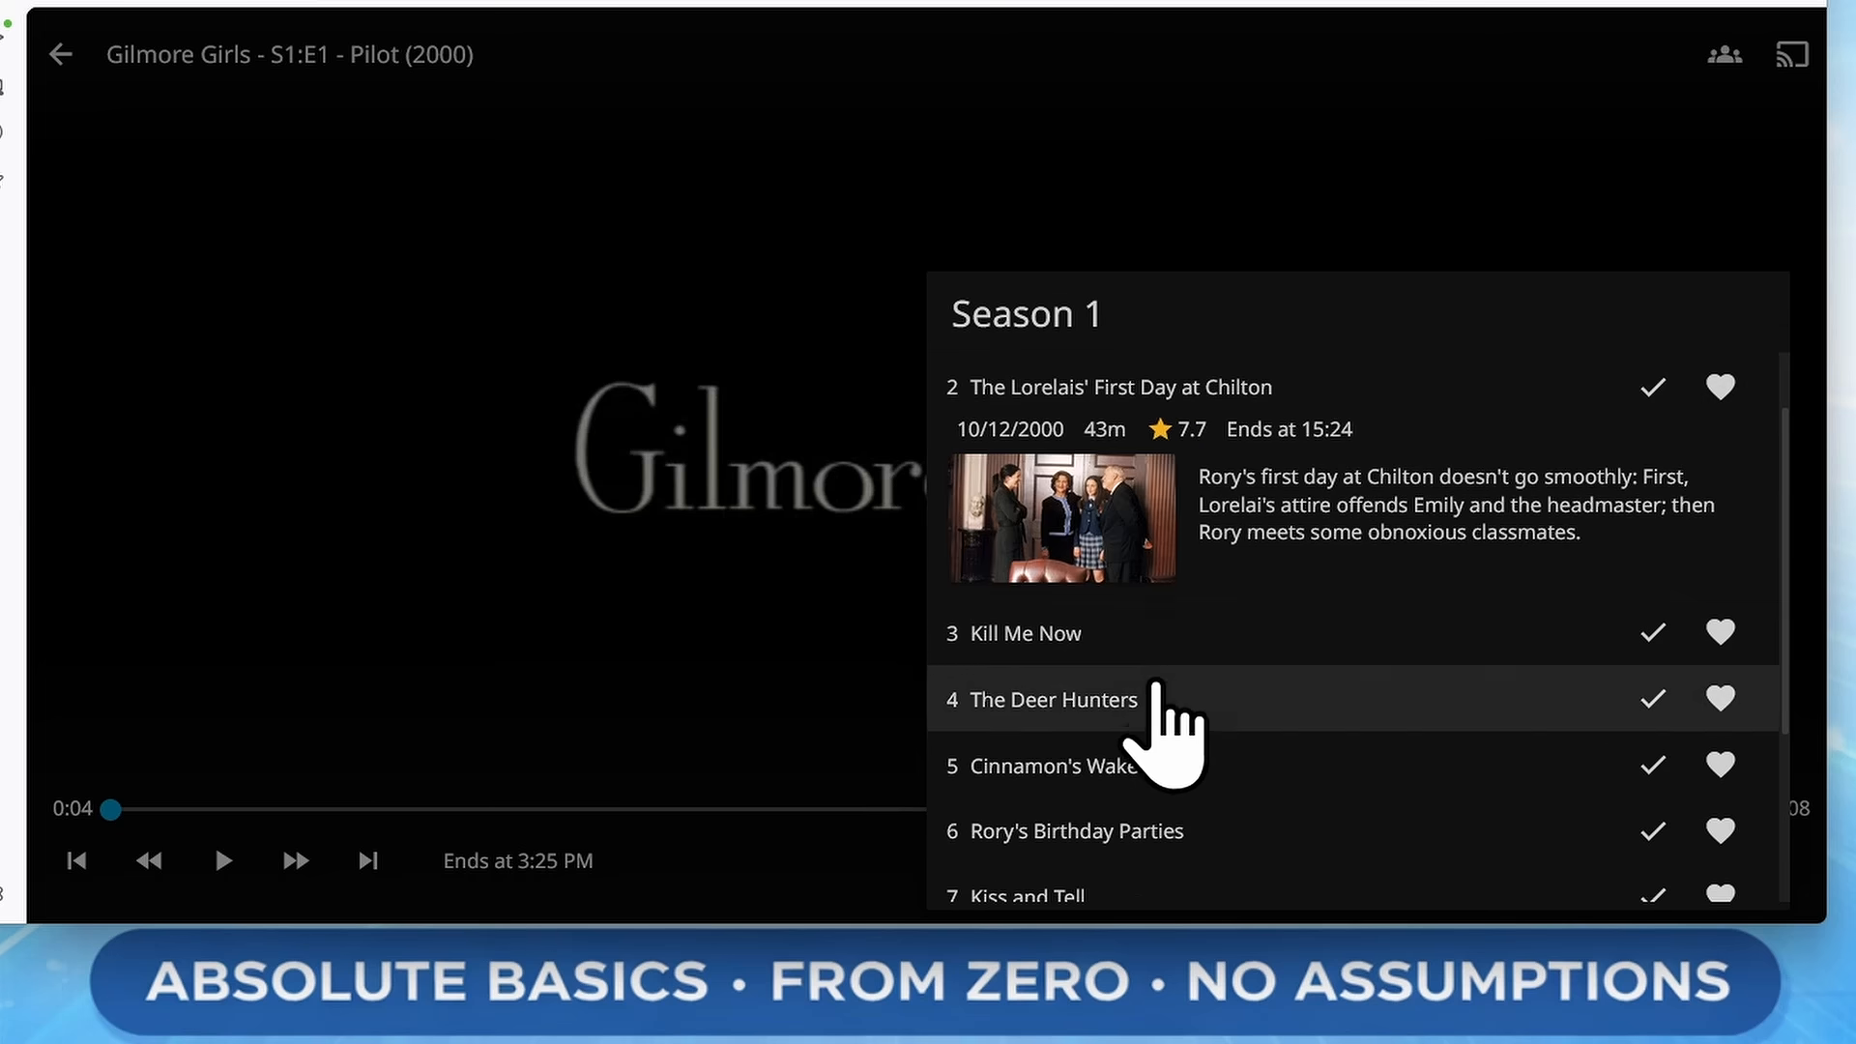
{"action": "left_click", "coordinate": [1110, 653]}
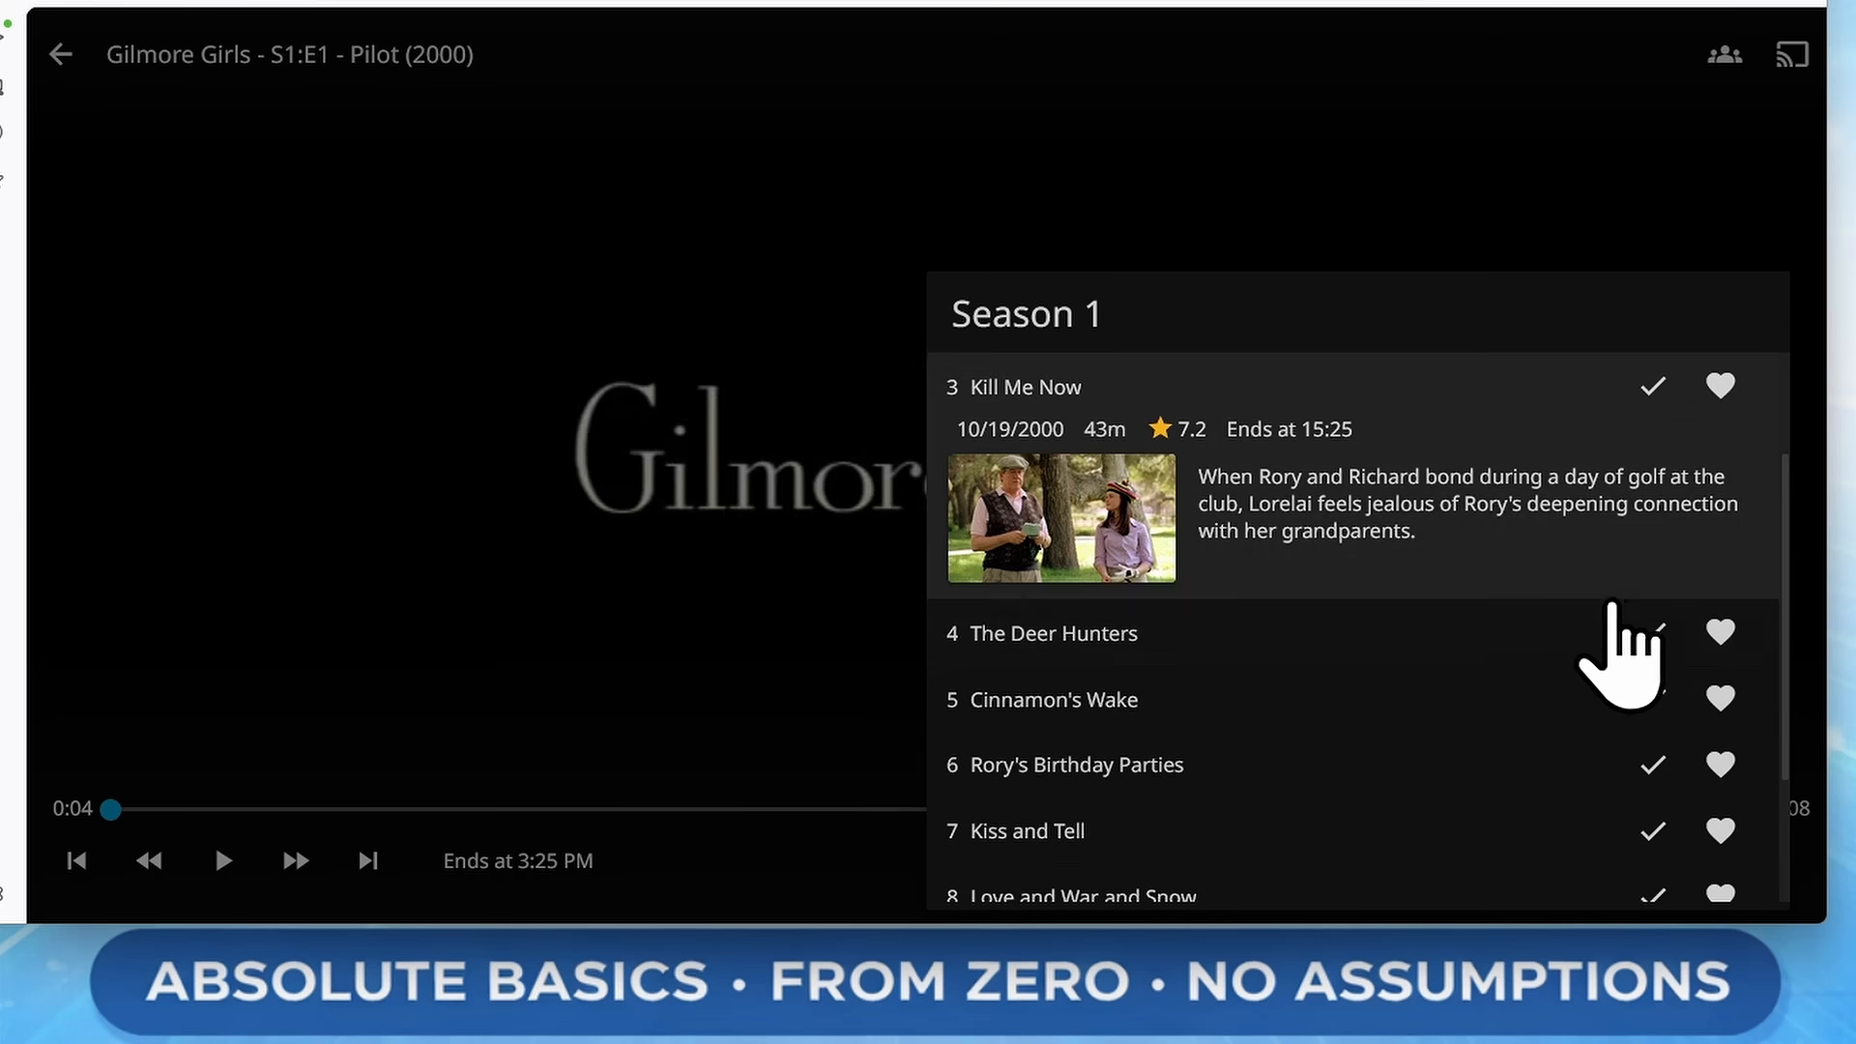